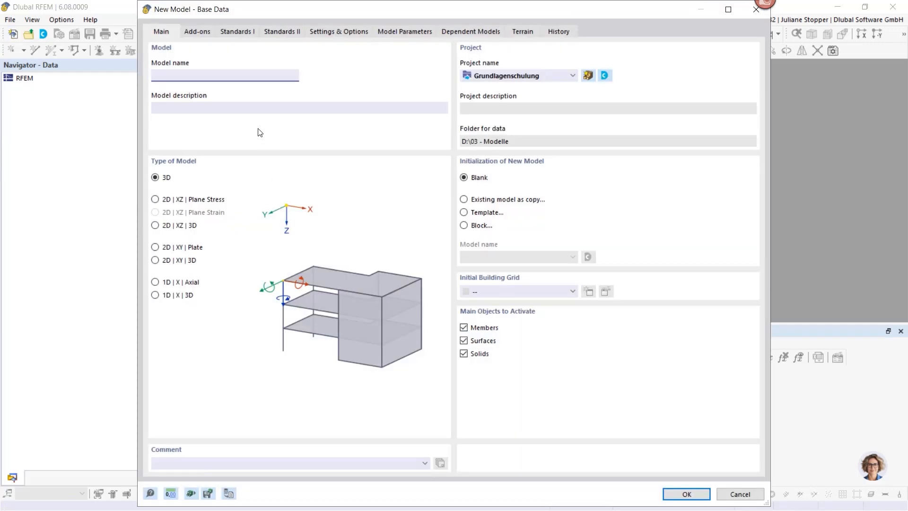
Step: Create a 3D model named Single-pile-model with the Geotechnical Analysis and Construction Stages Analysis (CSA) add-ons activated
text(Single-pile-model)
click(199, 31)
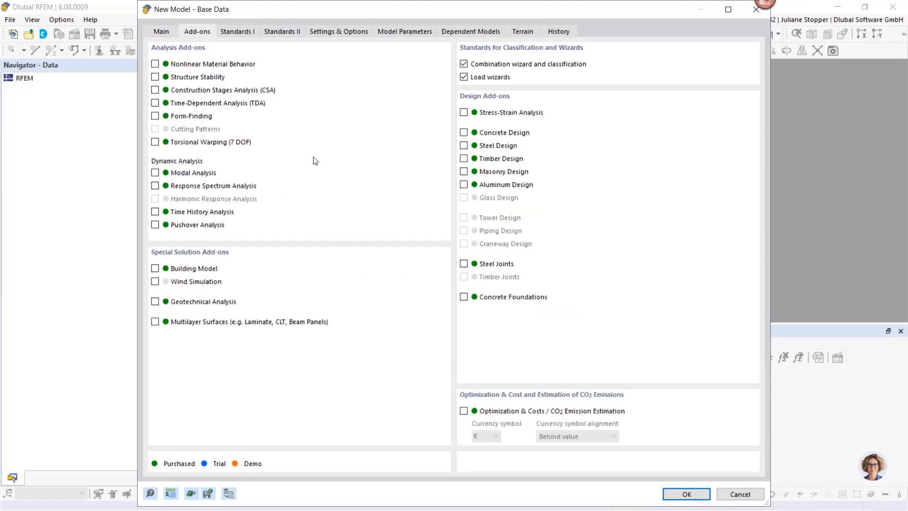
click(155, 303)
click(156, 90)
click(683, 496)
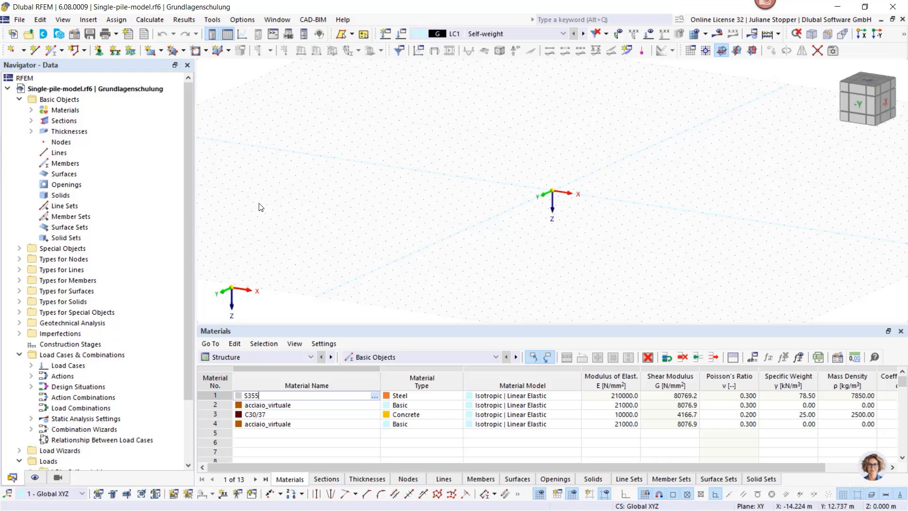
Step: Delete all unassigned basic objects from the model, including the default materials
right_click(61, 102)
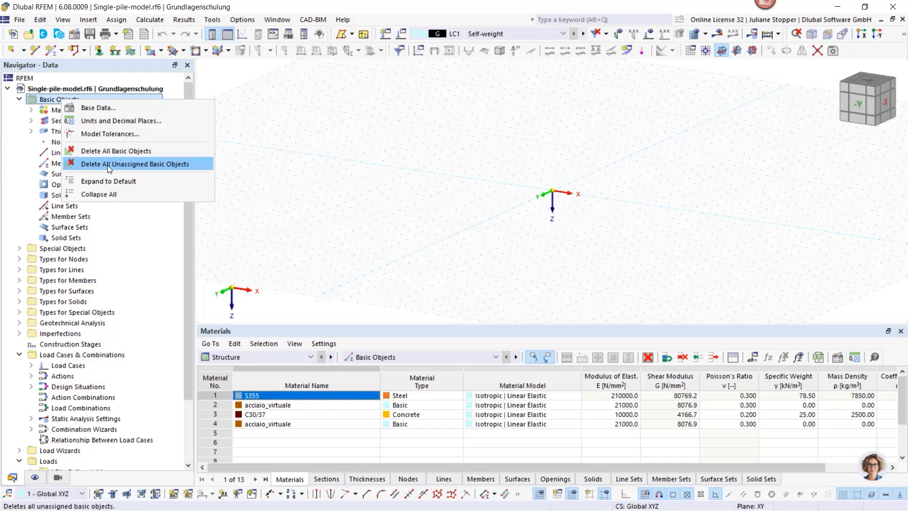
click(107, 165)
right_click(58, 98)
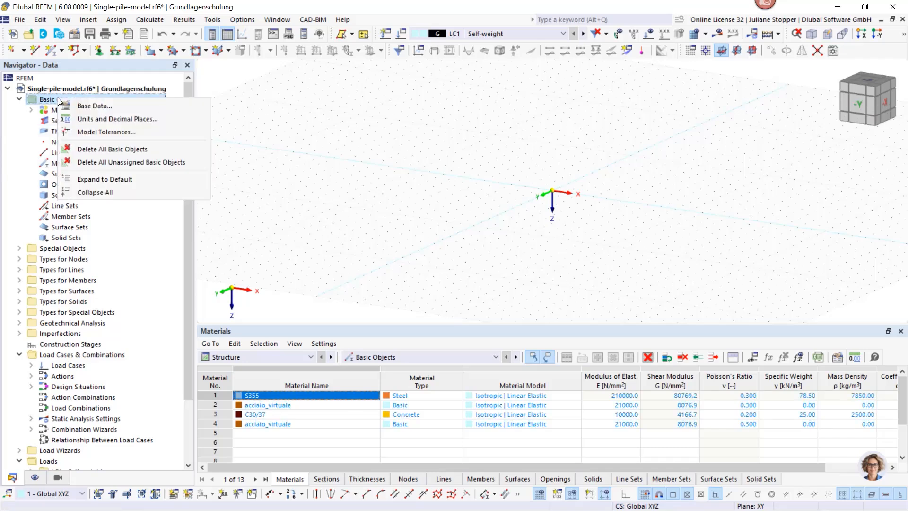
click(98, 162)
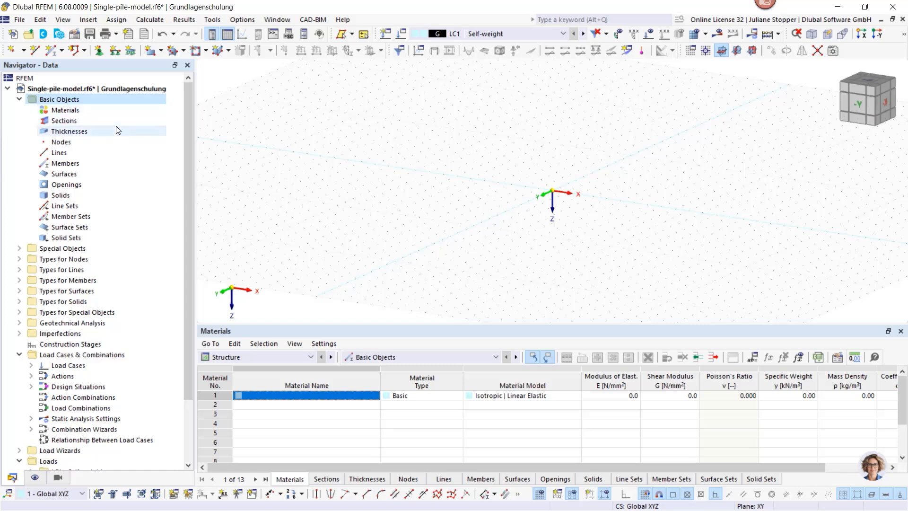
right_click(57, 101)
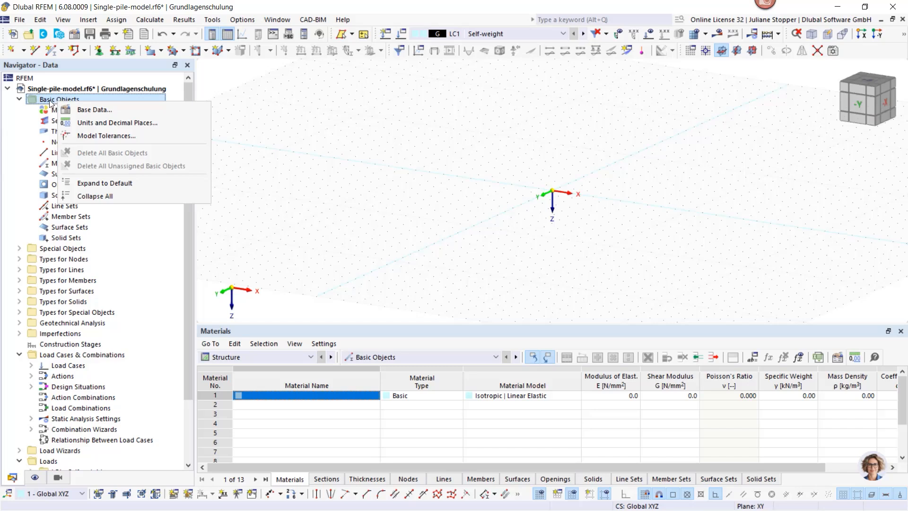
click(50, 102)
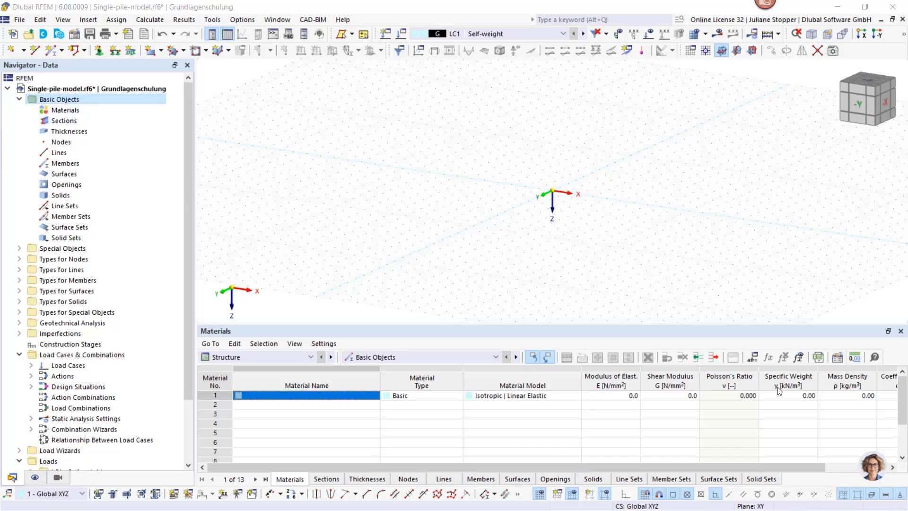
Step: Start a new material and name it C30/37 | DIN EN 1992-1-1/NA/A1:2015-12 from the suggested entries
double_click(58, 111)
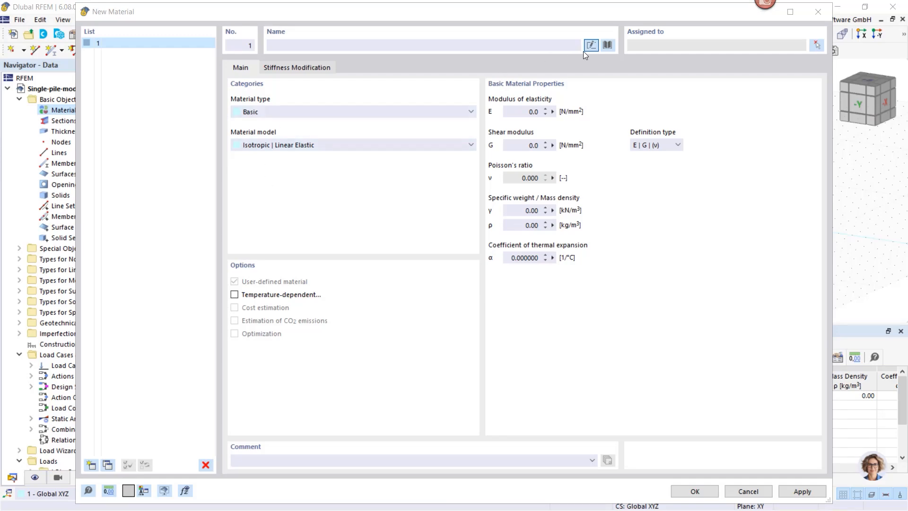
click(416, 46)
text(c)
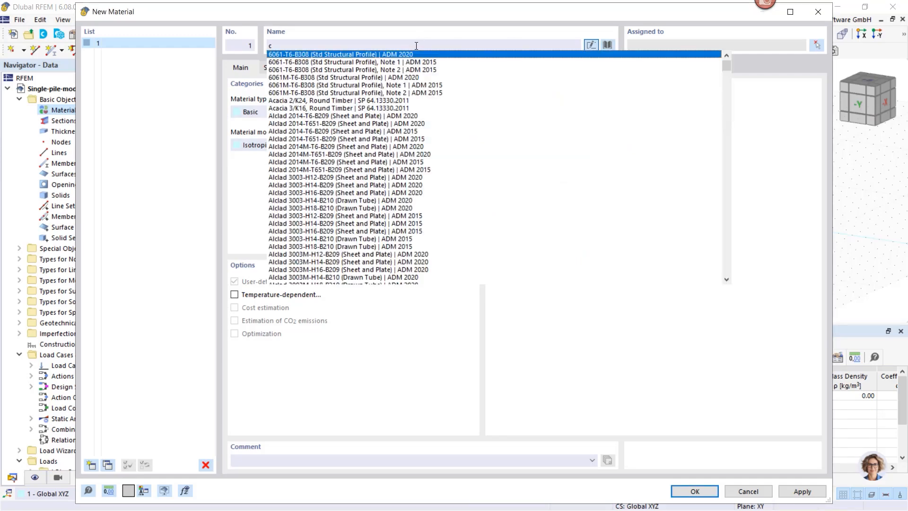
text(30)
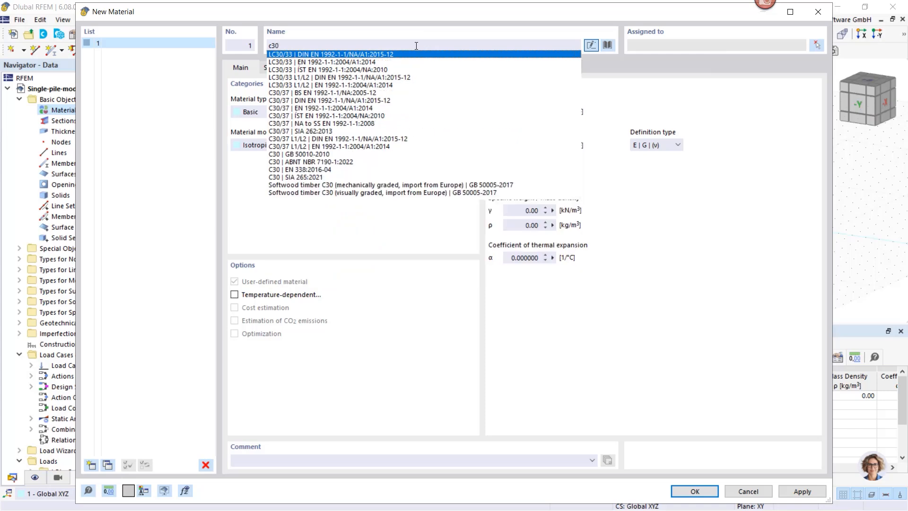
text(/37)
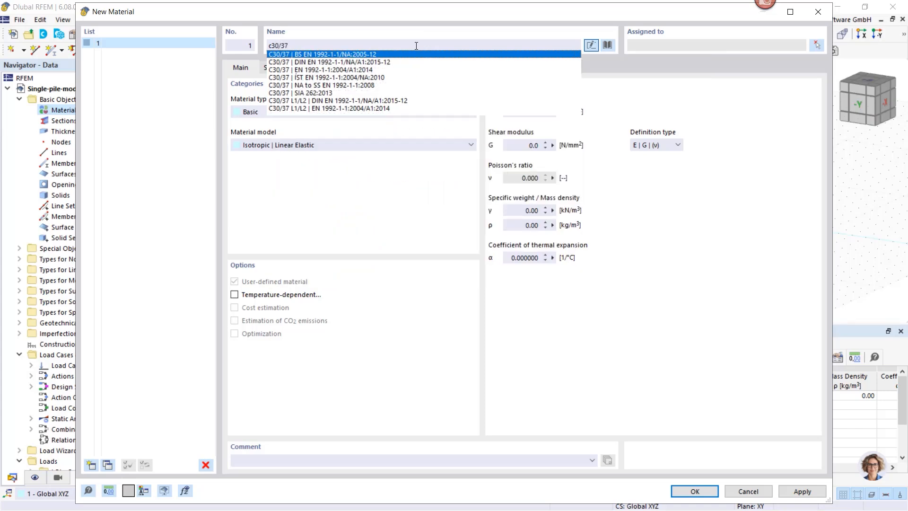
click(366, 62)
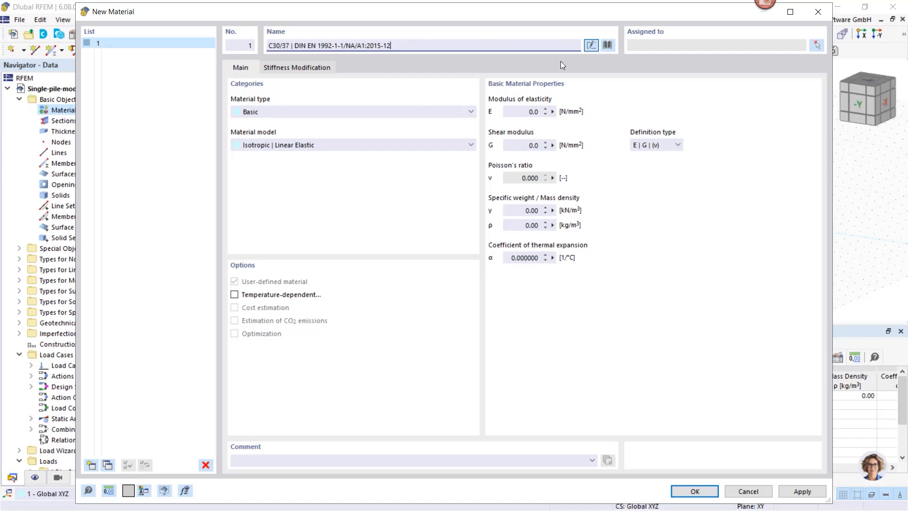
Step: Assign concrete C30/37 from the material library's Concrete C series for the European Union region and apply it
click(606, 46)
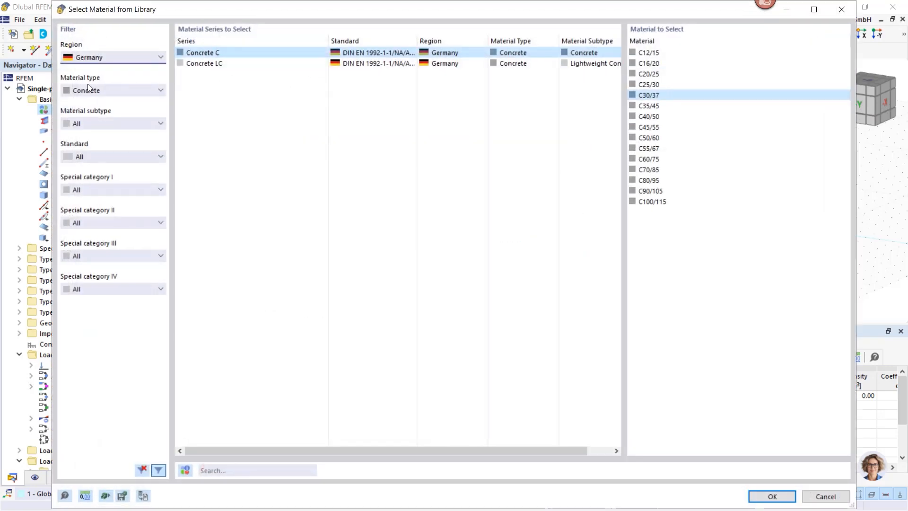
click(90, 53)
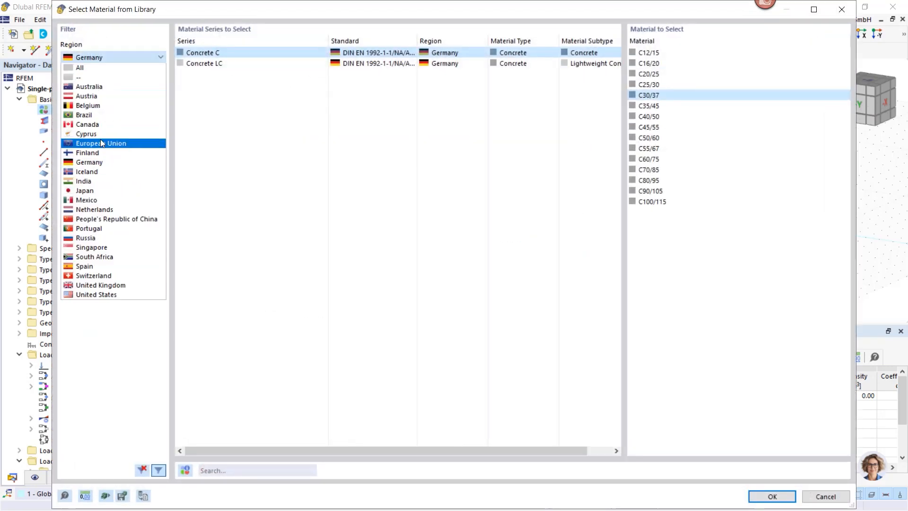
click(114, 140)
click(472, 138)
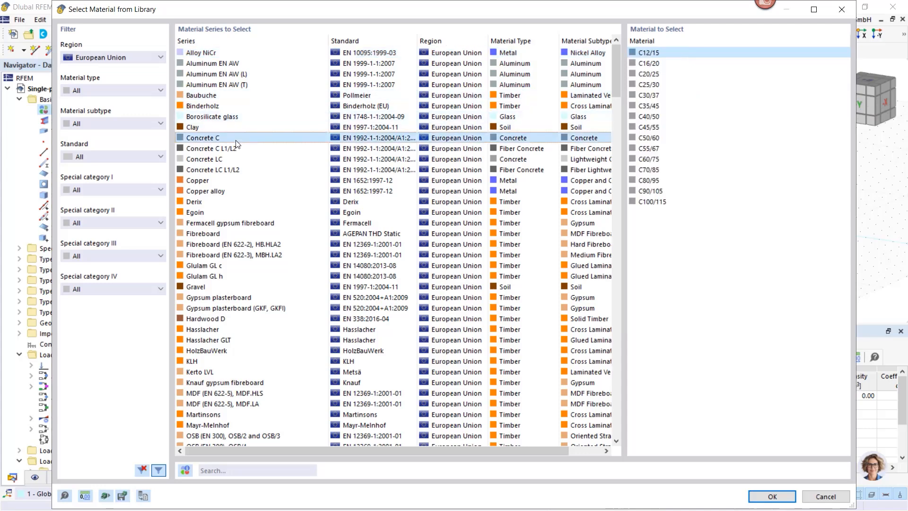
click(649, 95)
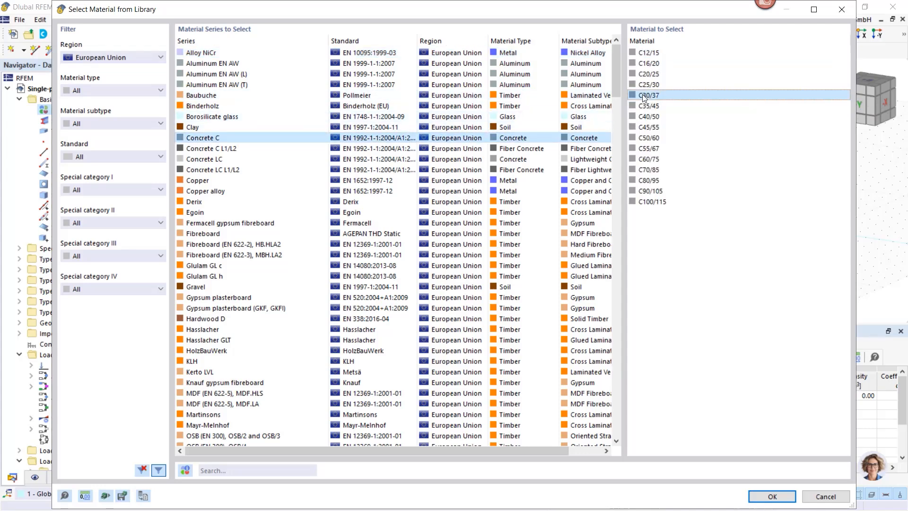
click(776, 497)
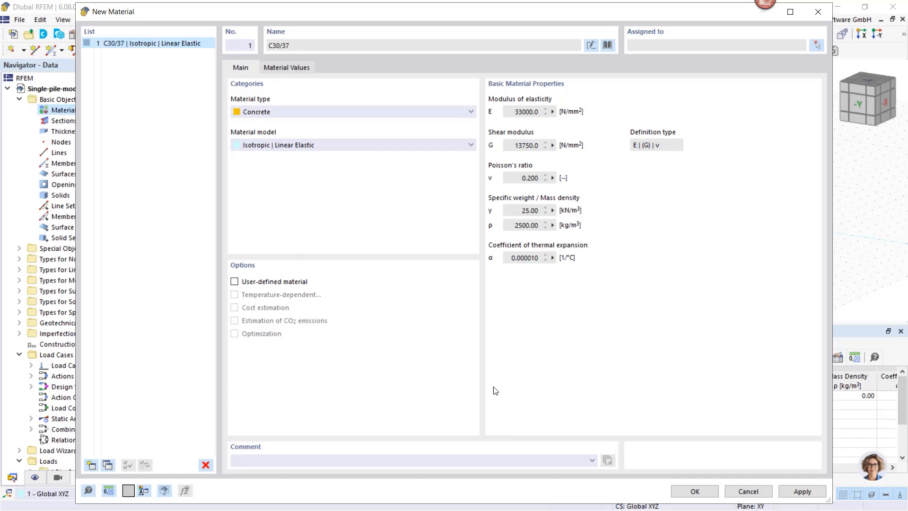
click(796, 493)
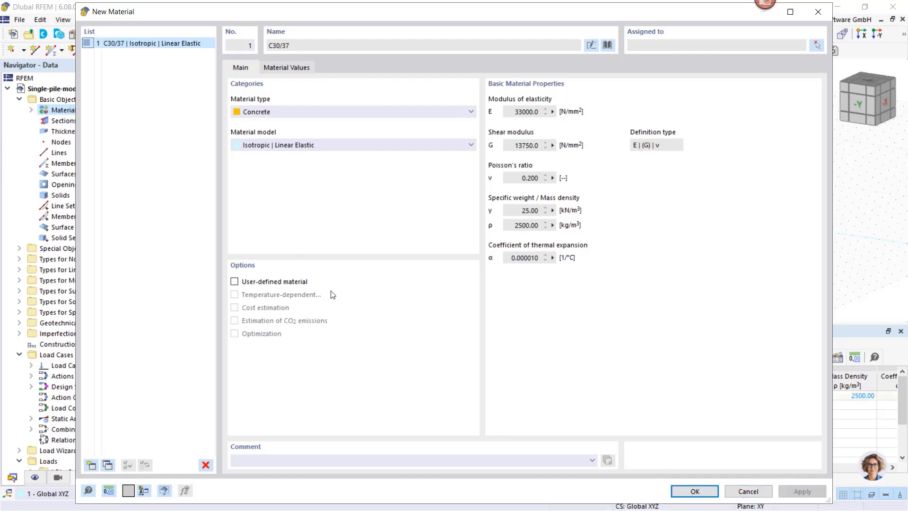
Step: Make the C30/37 concrete a user-defined material and set its specific weight to 5.00 kN/m³
click(234, 281)
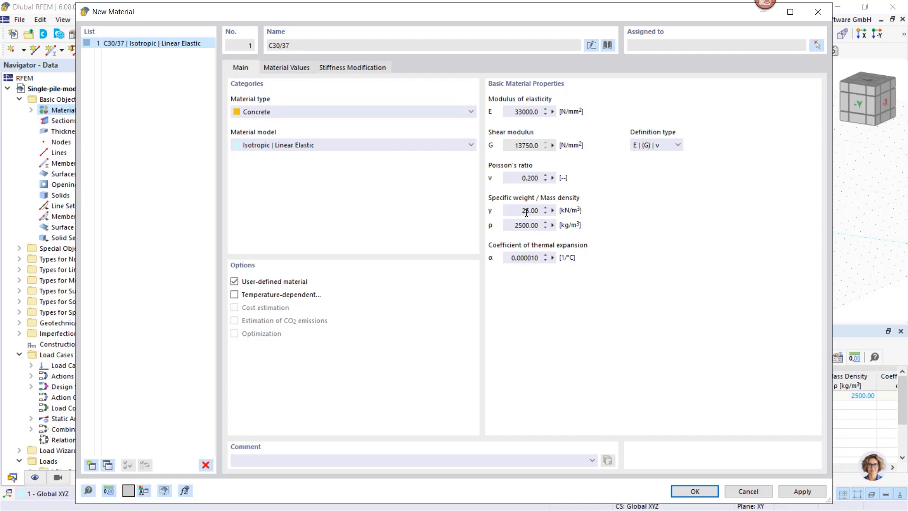
drag(526, 212, 435, 215)
key(Delete)
click(796, 494)
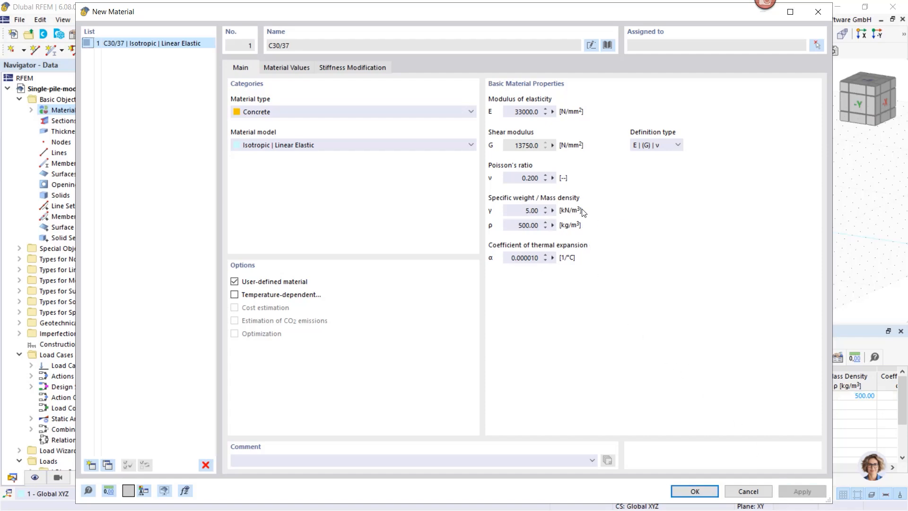
Step: Set the C30/37 concrete's modulus of elasticity to 10000 N/mm² and apply the change
click(522, 113)
drag(524, 112, 514, 112)
text(10)
click(525, 210)
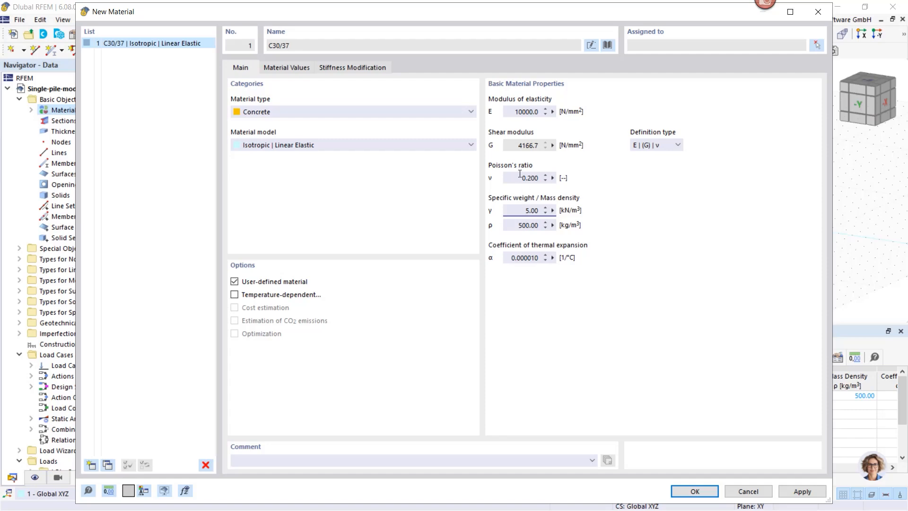
click(804, 492)
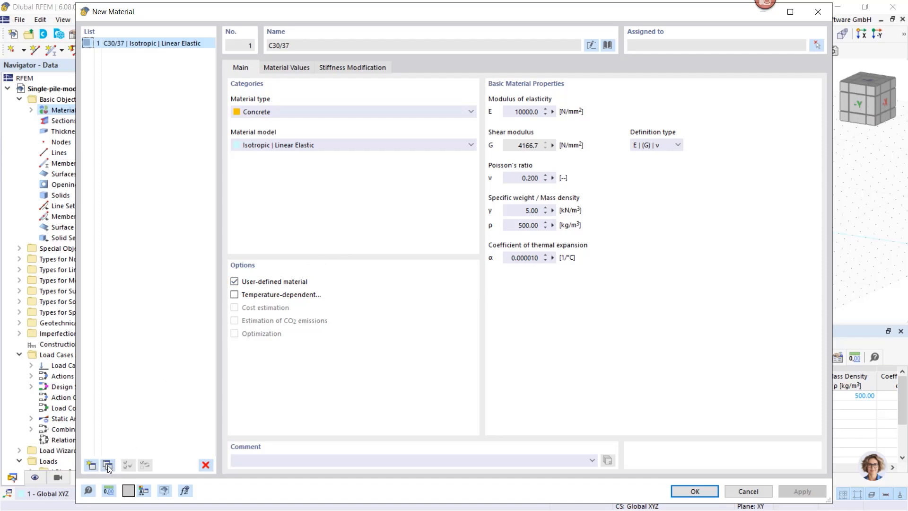
Step: Add a second material named AlzeyBridgeSoil of type Soil with the Isotropic | Soil | Plastic | Modified Hardening Soil (Solids) model
click(92, 465)
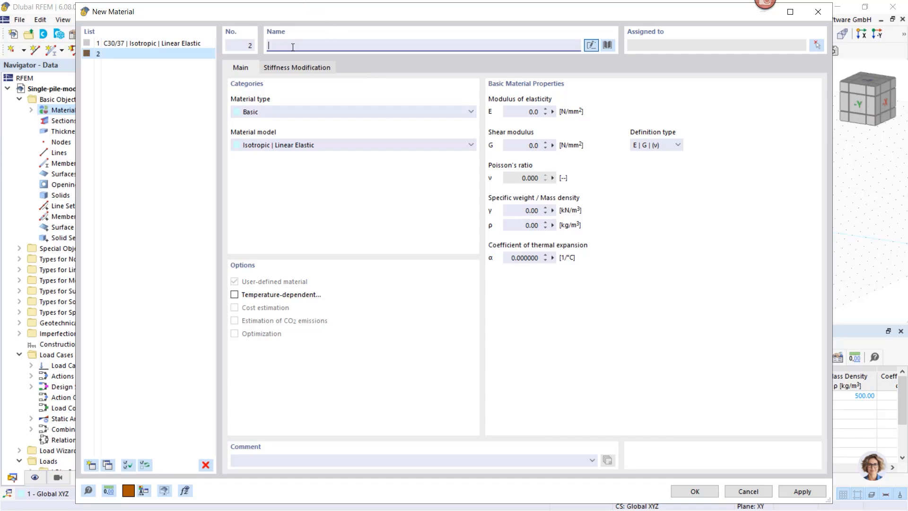
text(Al)
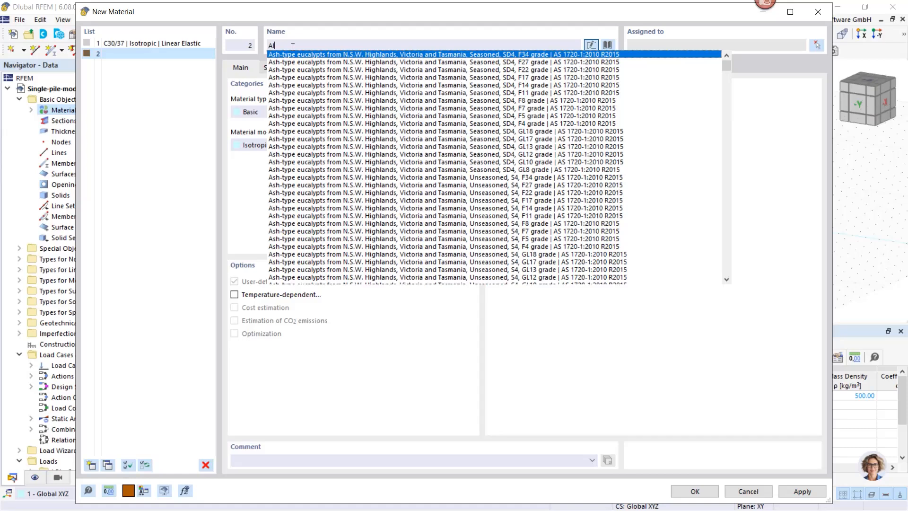
text(zeyBri)
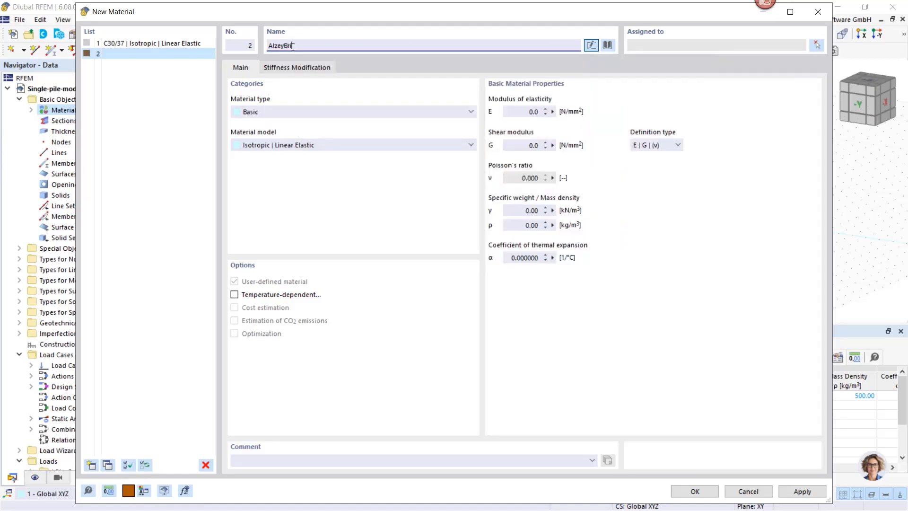
text(dgeSoil)
click(296, 120)
click(277, 130)
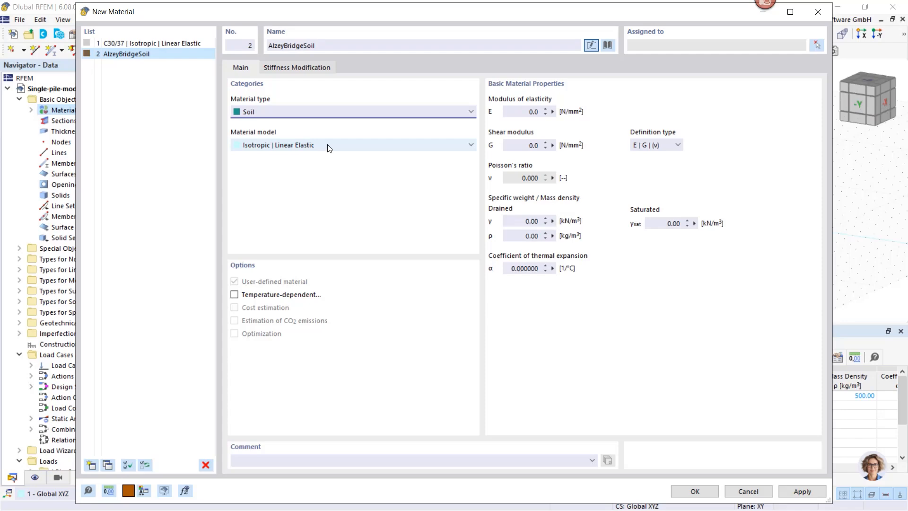
click(329, 146)
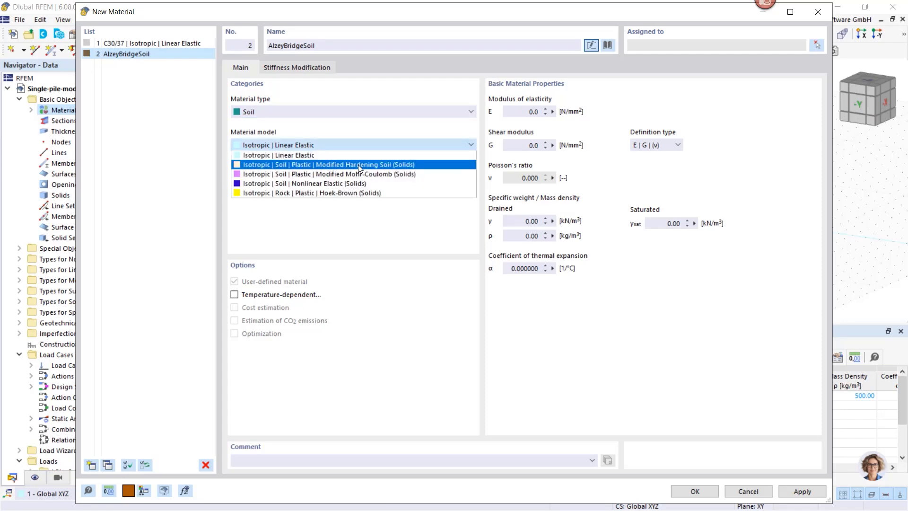
click(399, 164)
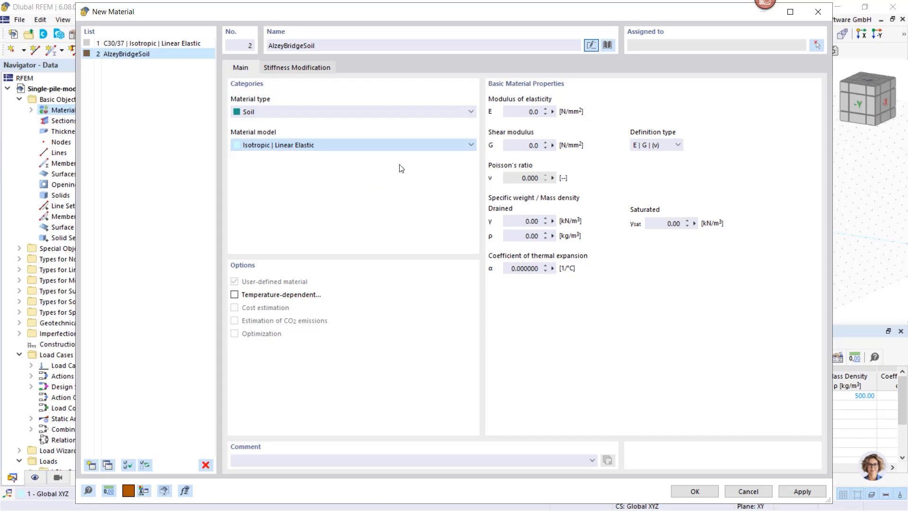
Step: Set both the drained and the saturated specific weight of AlzeyBridgeSoil to 20 kN/m³
click(529, 221)
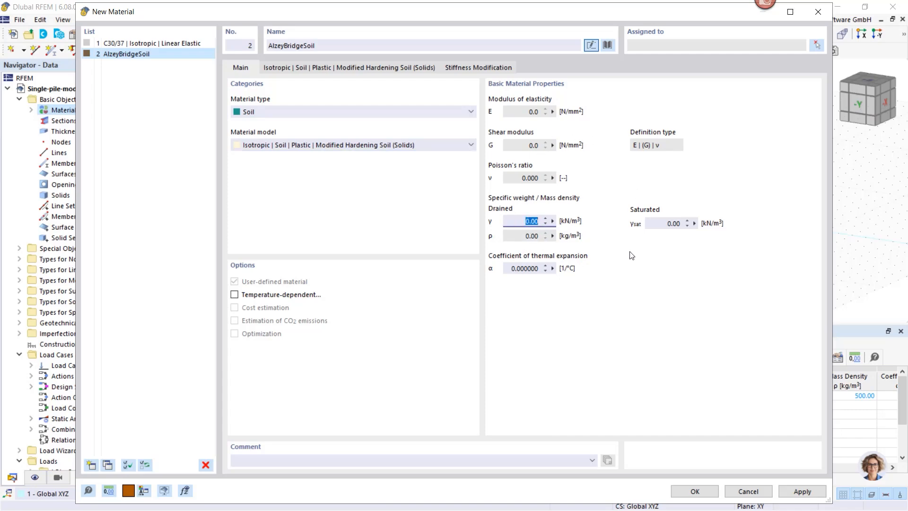
text(20)
click(674, 223)
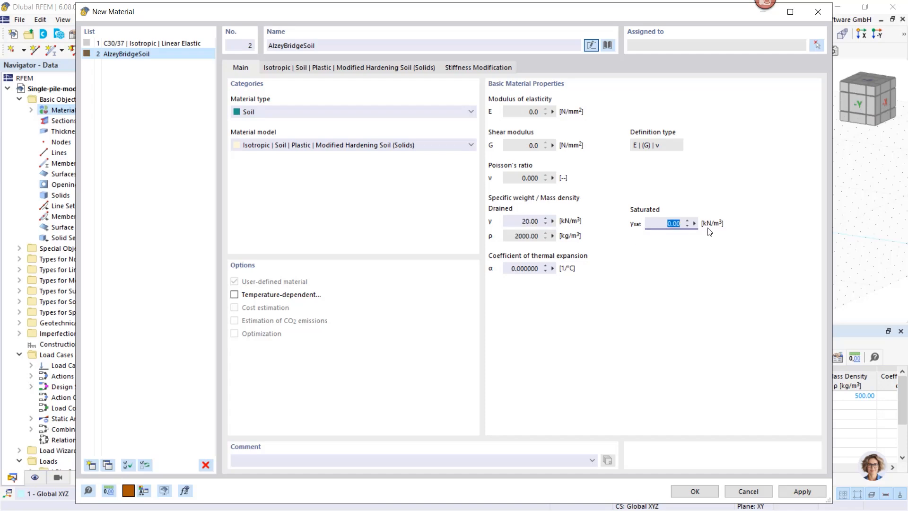
text(20)
Step: Change the material units for E-, G-modules and for strengths/stresses to kN/m²
click(344, 67)
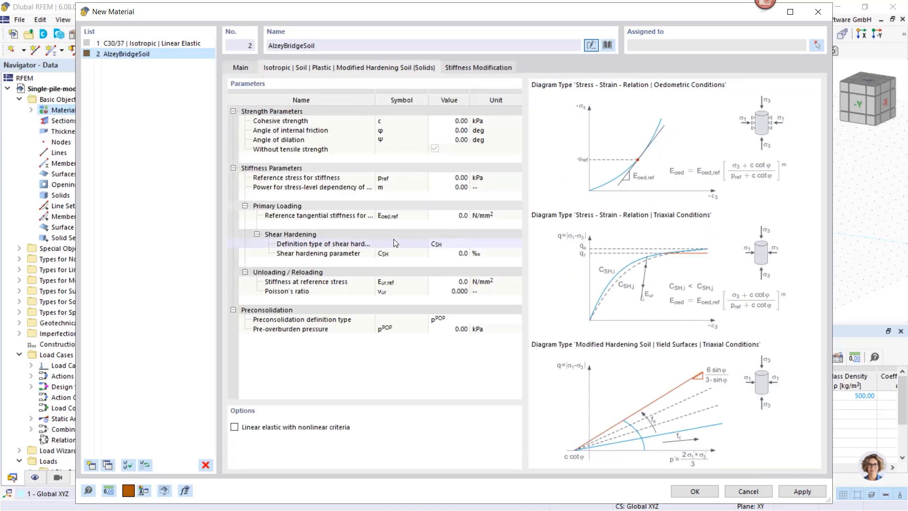
click(445, 291)
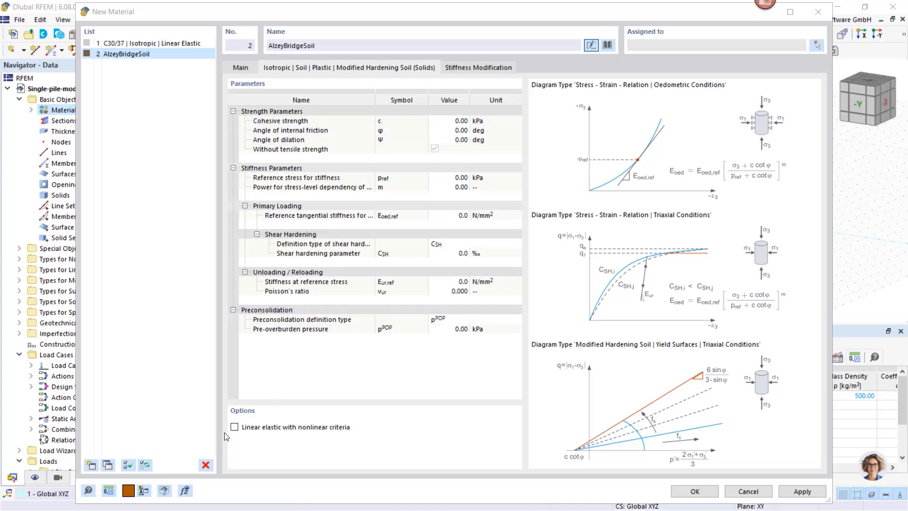
click(108, 491)
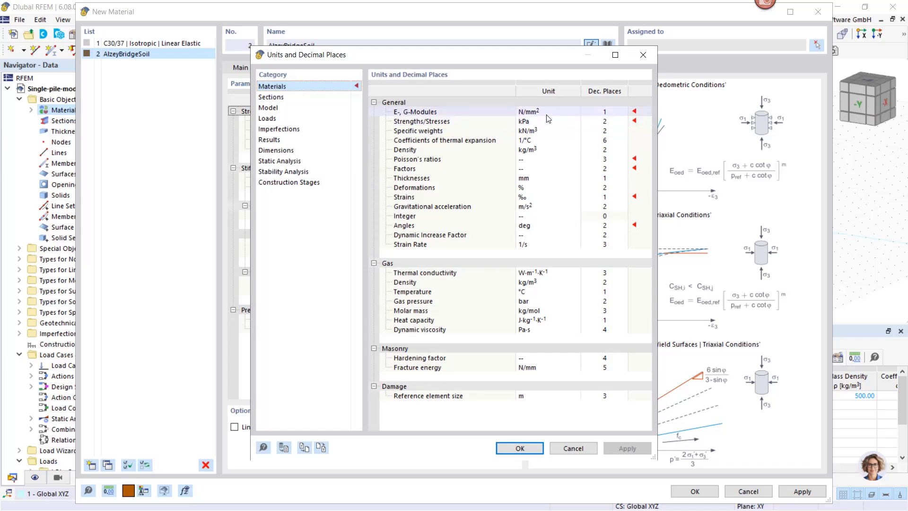
click(547, 115)
click(576, 112)
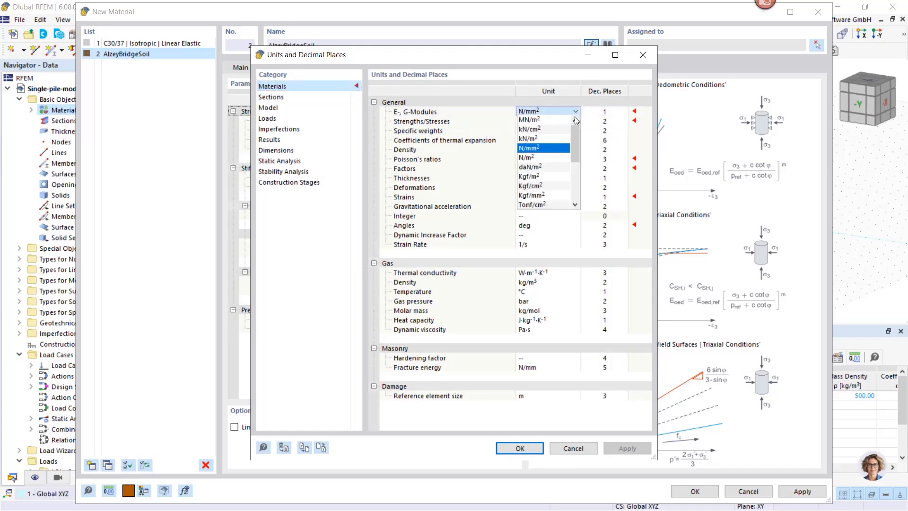
click(537, 138)
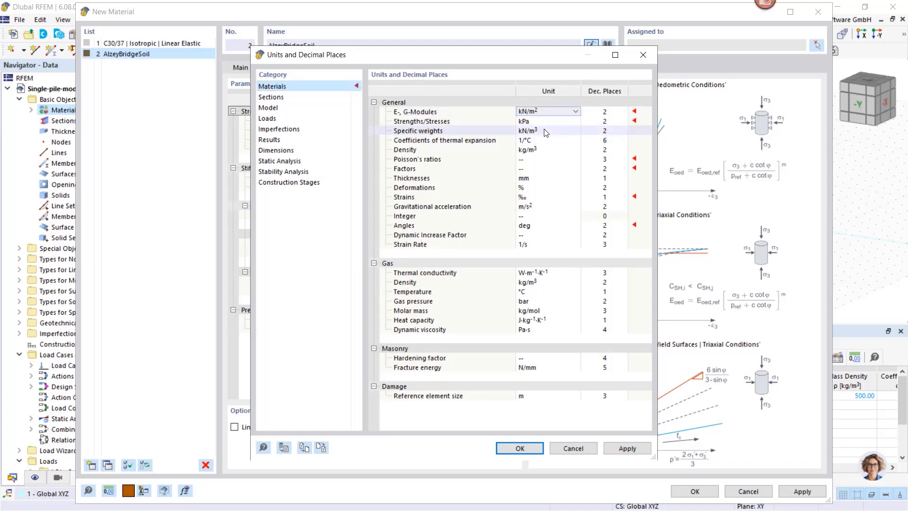
click(544, 122)
click(577, 120)
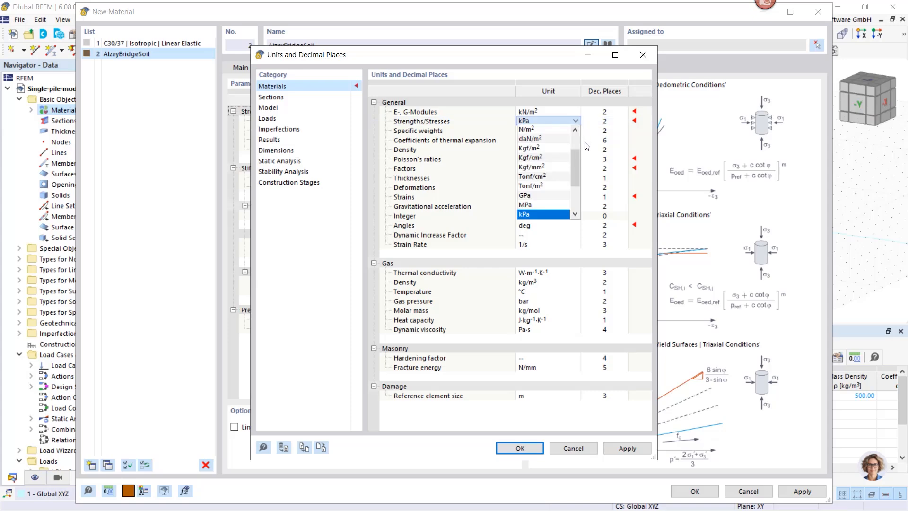
drag(575, 166, 572, 156)
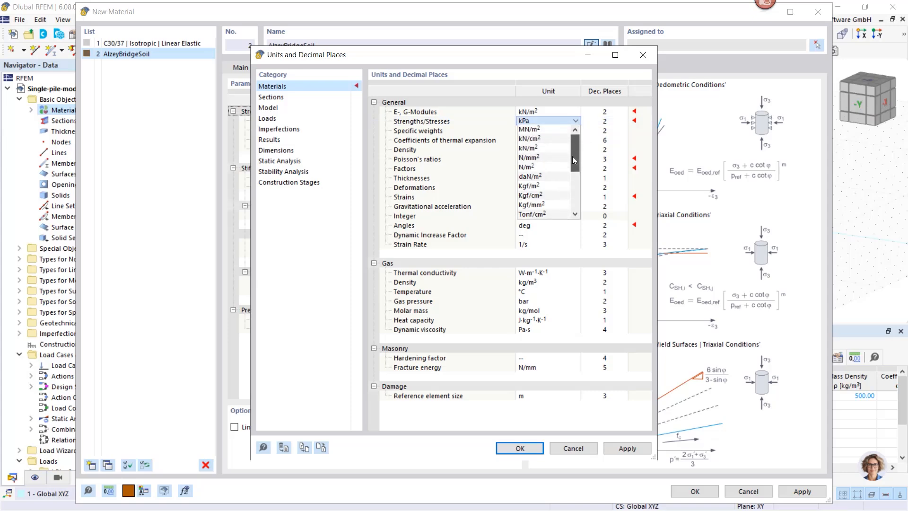
click(538, 152)
click(530, 449)
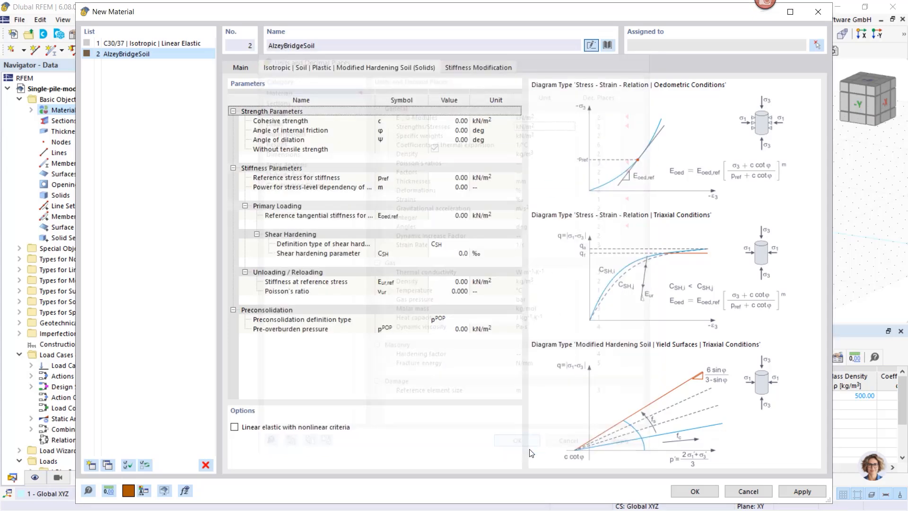
Step: Set AlzeyBridgeSoil's cohesive strength to 20 kN/m² and its angle of internal friction to 20 deg
click(449, 121)
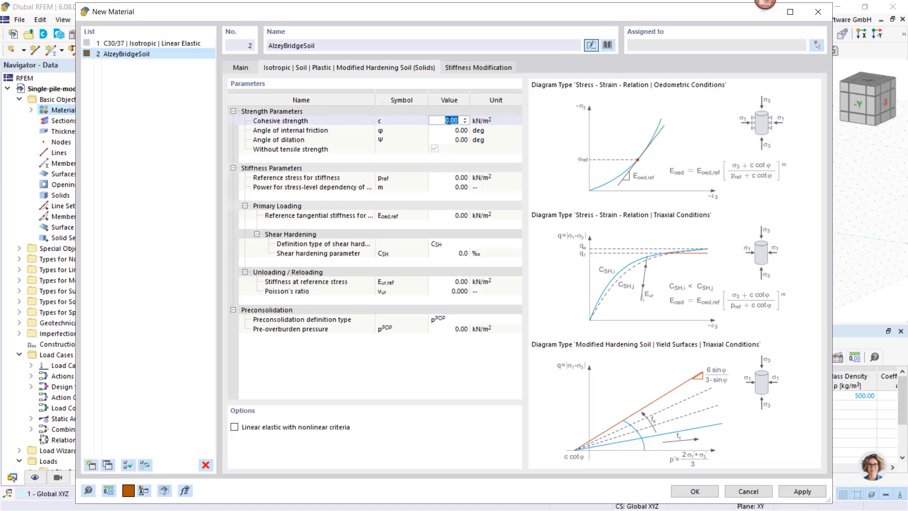
text(20)
click(452, 130)
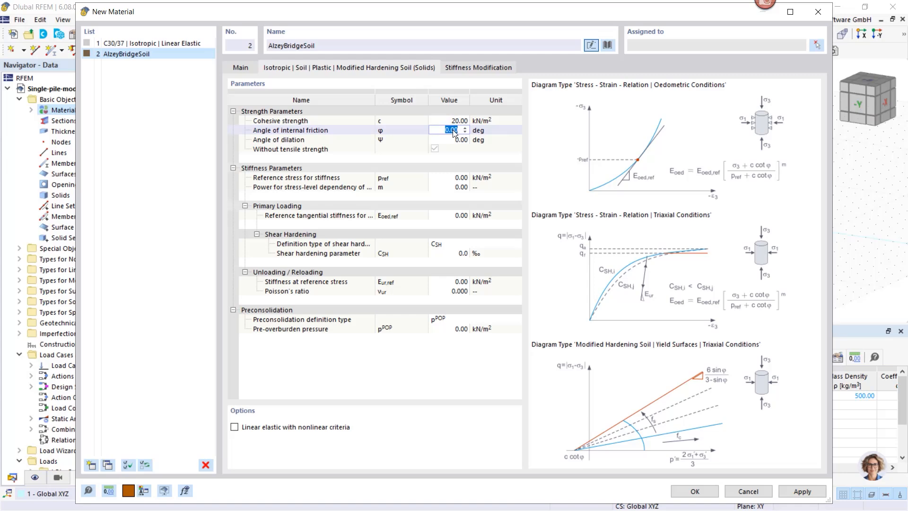
text(20)
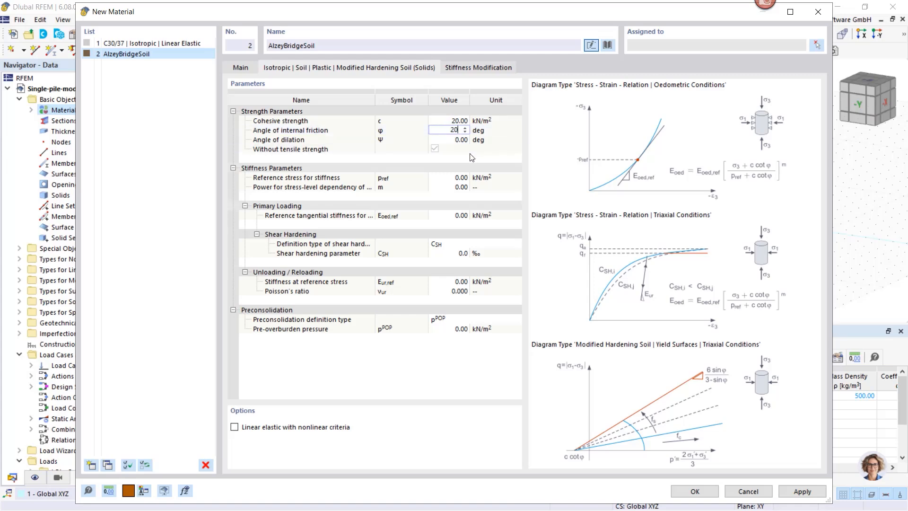
click(488, 160)
Step: Set the soil's reference stress for stiffness to 100 kN/m² and the power m for stress-level dependency to 1
click(452, 179)
click(452, 179)
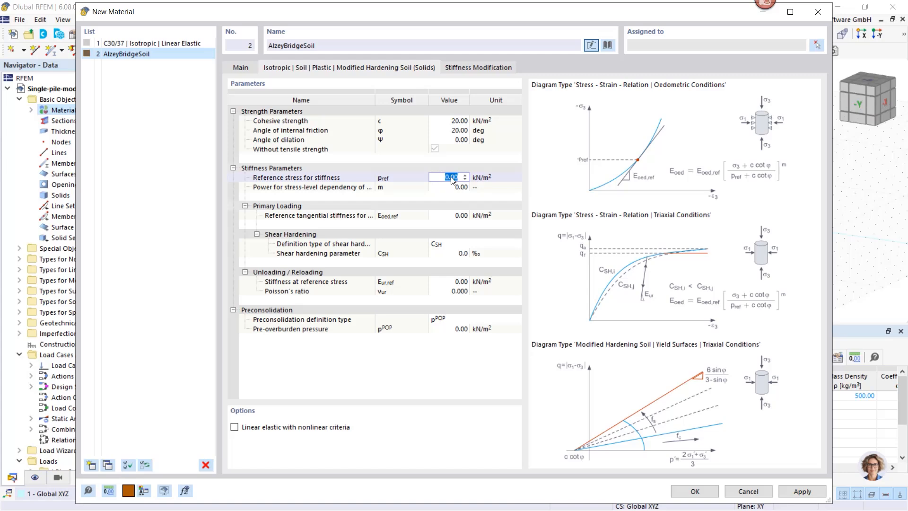
text(100)
click(454, 188)
click(457, 188)
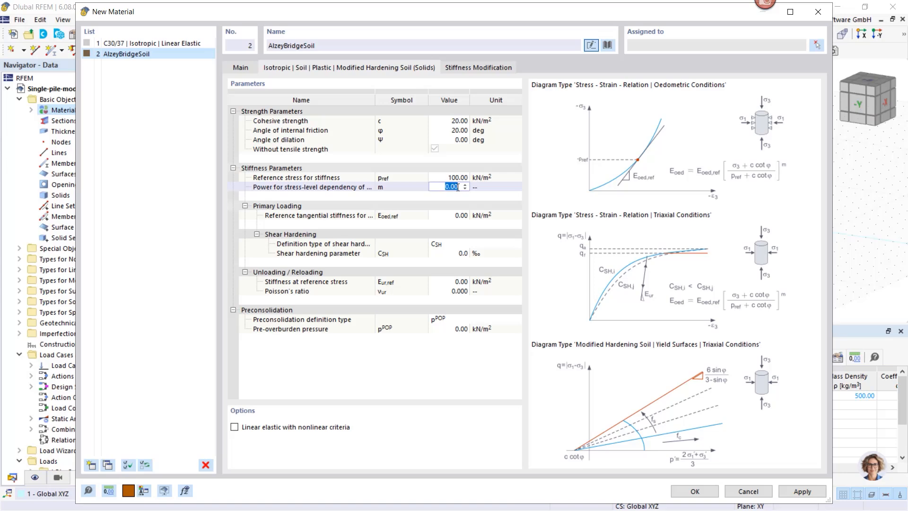
text(1)
Step: Set the primary-loading reference tangential stiffness Eoed,ref to 27150 kN/m² and the shear hardening parameter to 6.9 ‰
click(444, 215)
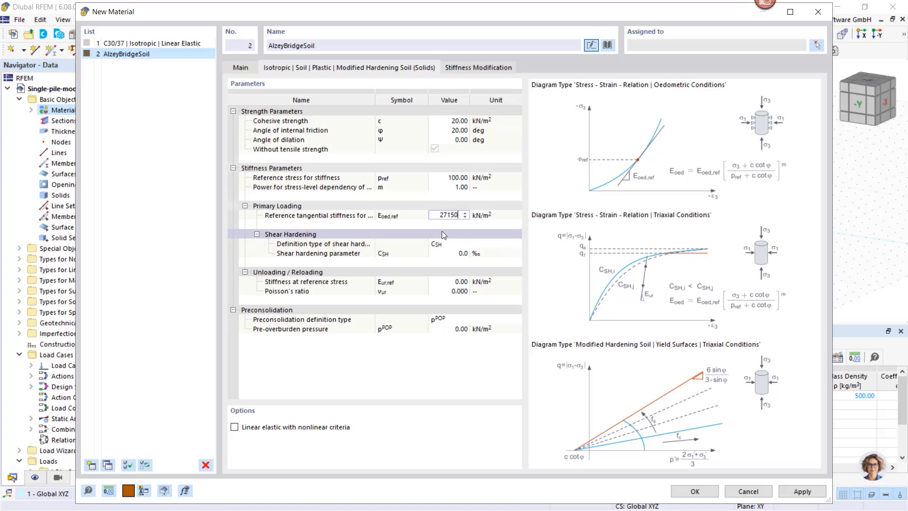
text(0)
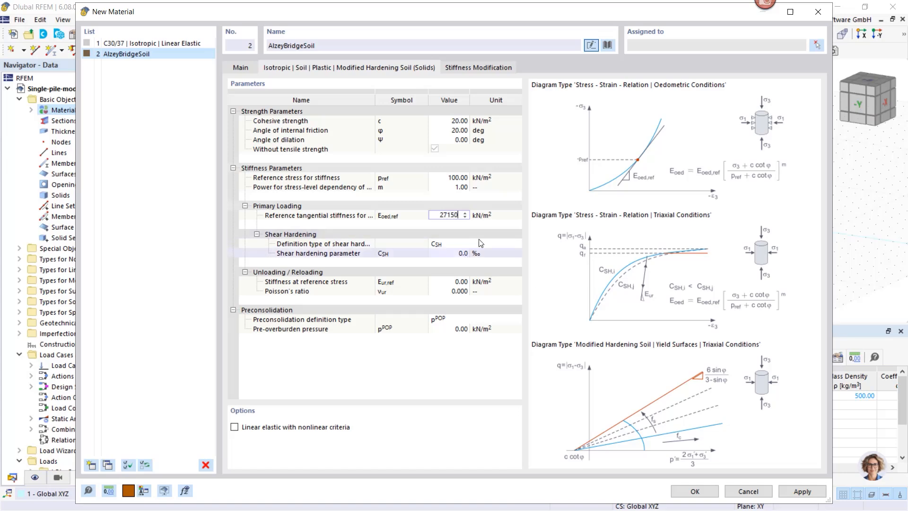
click(450, 255)
text(6.9)
Step: Set the unloading/reloading stiffness at reference stress to 90000 kN/m² and its Poisson's ratio to 0.2
click(456, 283)
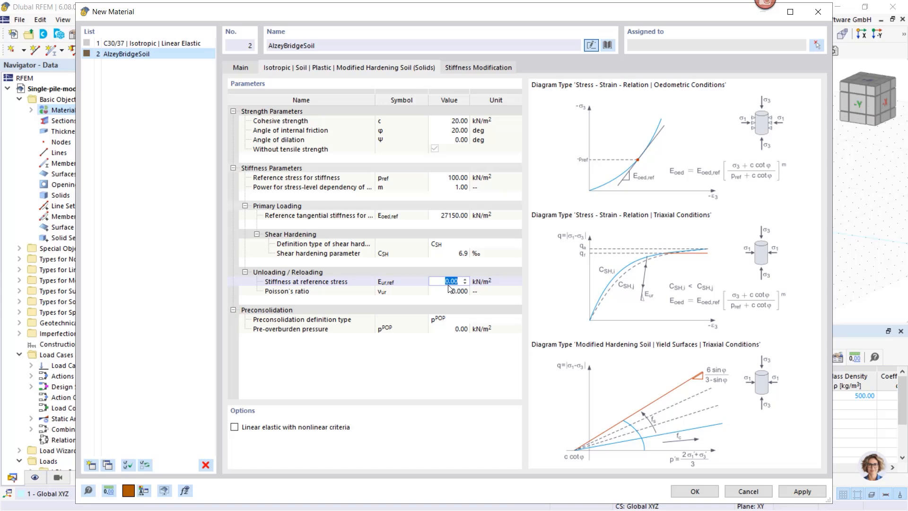
text(90000)
click(449, 291)
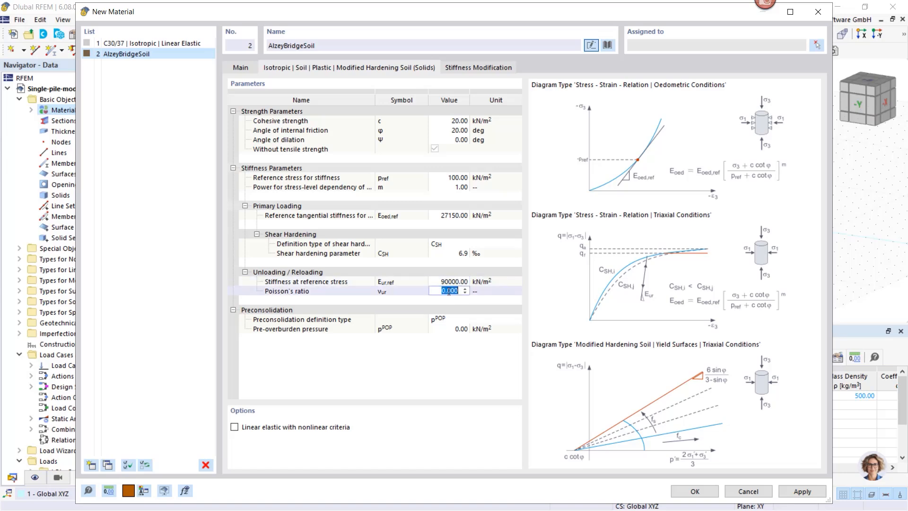
text(0,2)
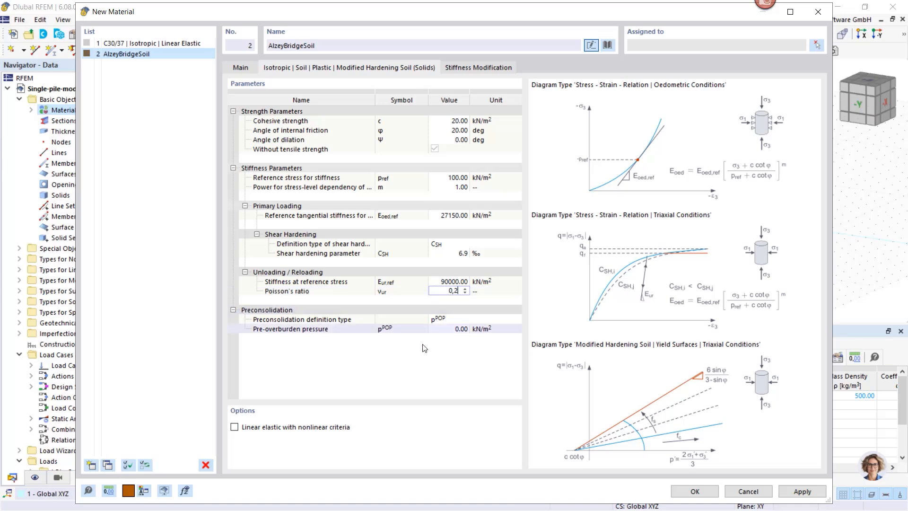
Step: Set the soil's pre-overburden pressure to 50 kN/m² and confirm the material definitions
click(452, 330)
text(50)
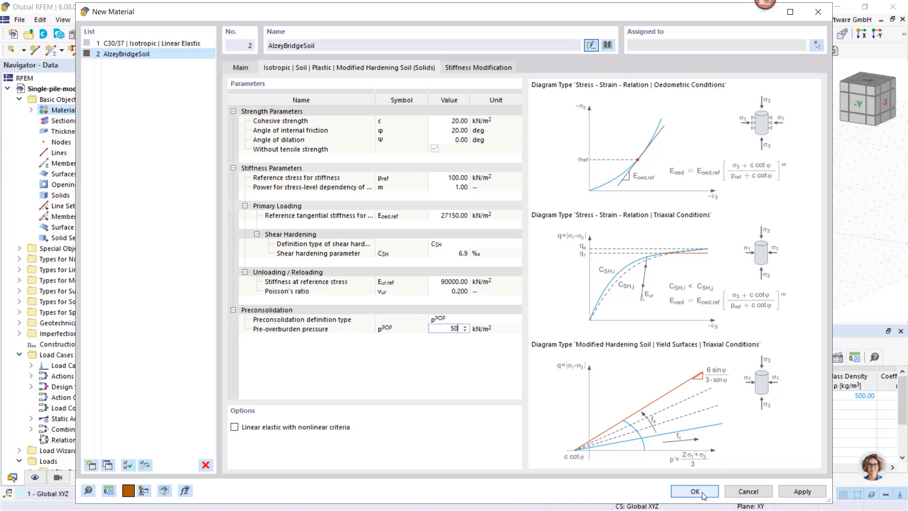
click(802, 491)
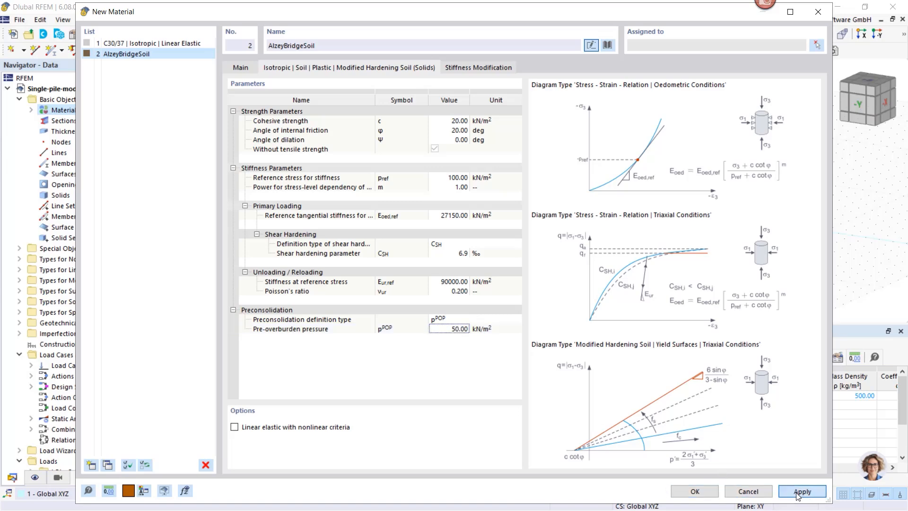
click(695, 492)
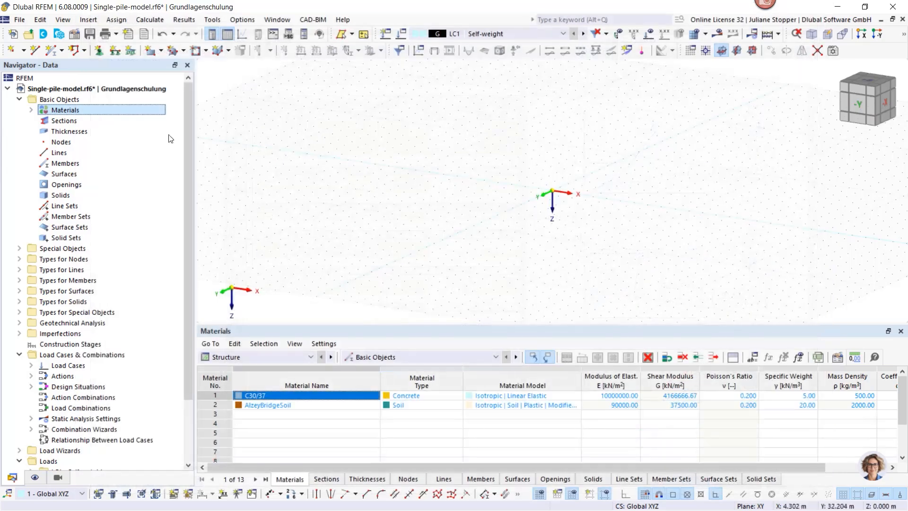
Step: Create a new section with the C30/37 material and choose the parametric massive circle shape
click(32, 111)
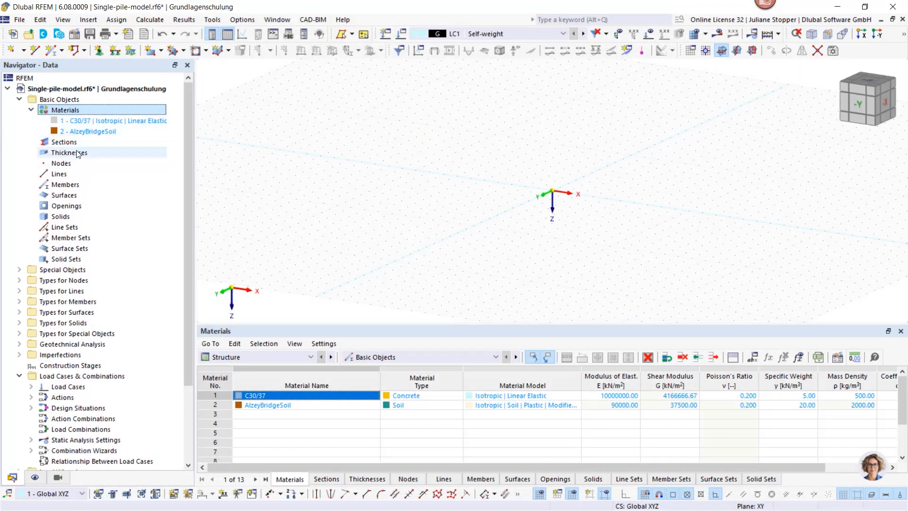
double_click(56, 143)
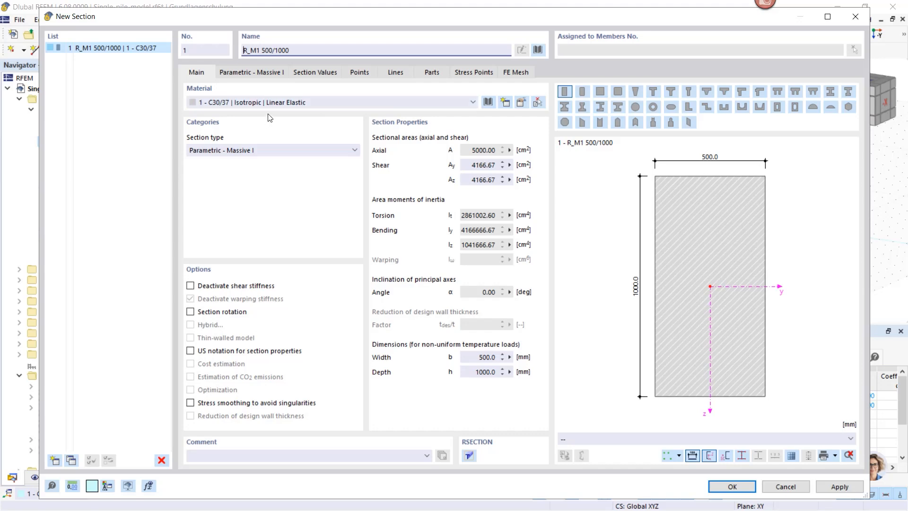
click(320, 104)
click(320, 104)
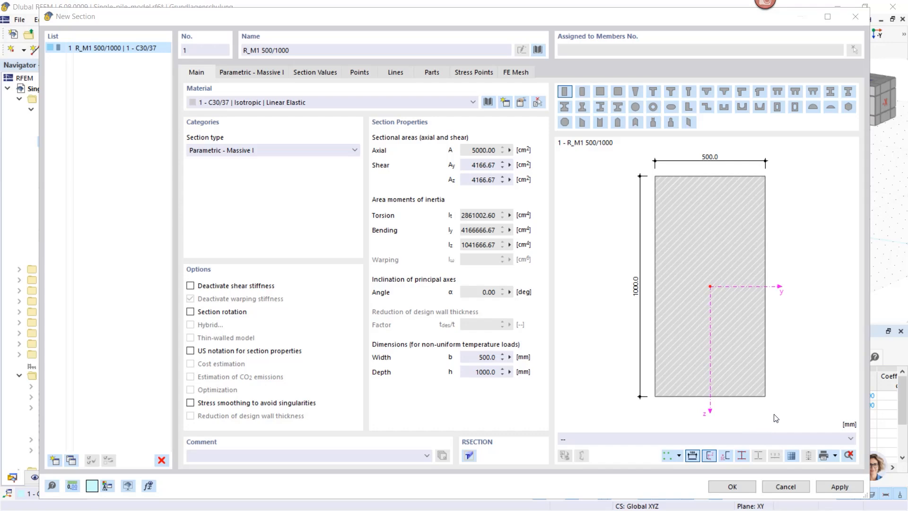
click(637, 107)
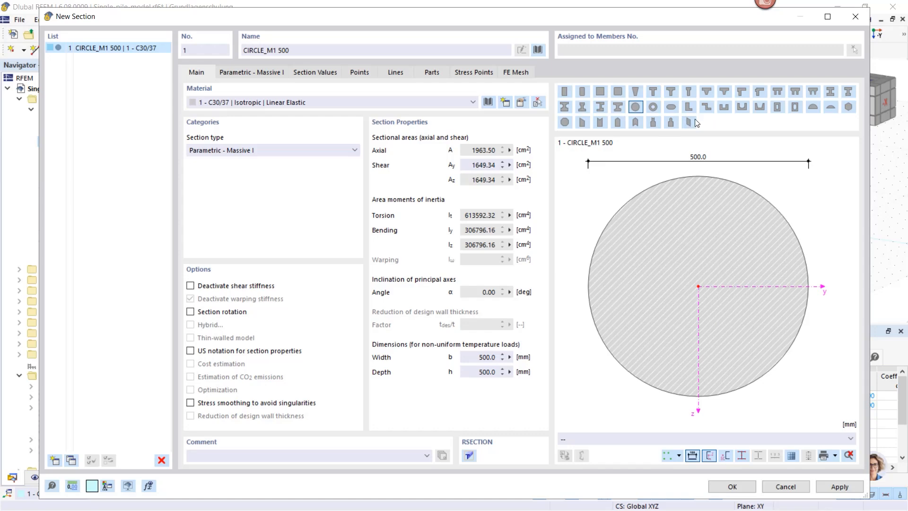
Step: Set the circular section's diameter to 1300 mm, check the parametric geometry and confirm the section
double_click(282, 51)
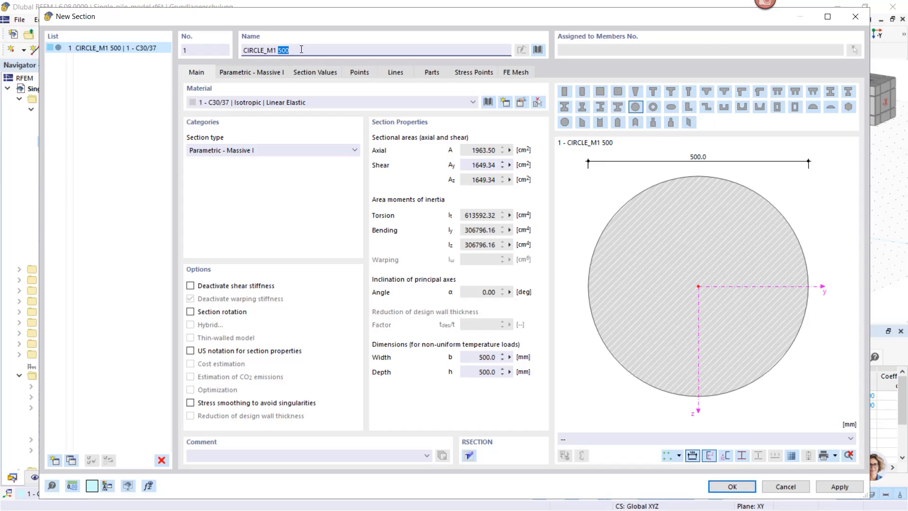
text(13)
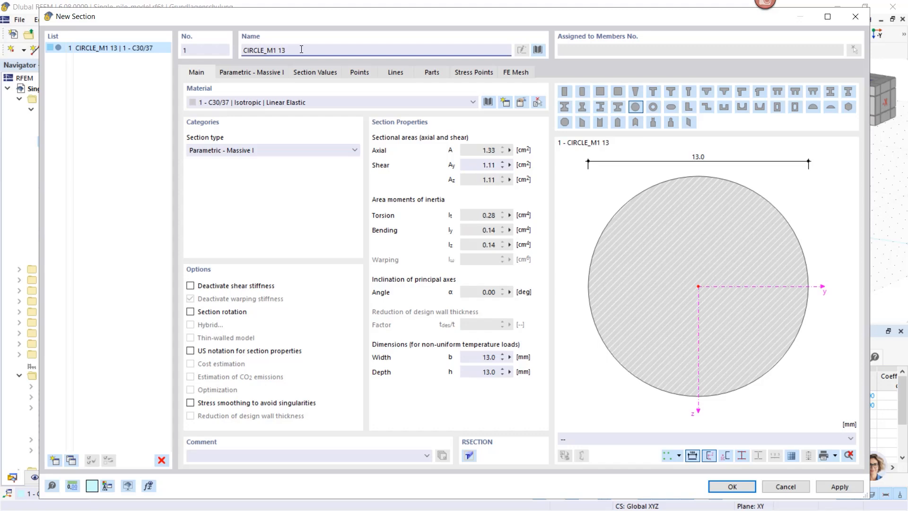
text(00)
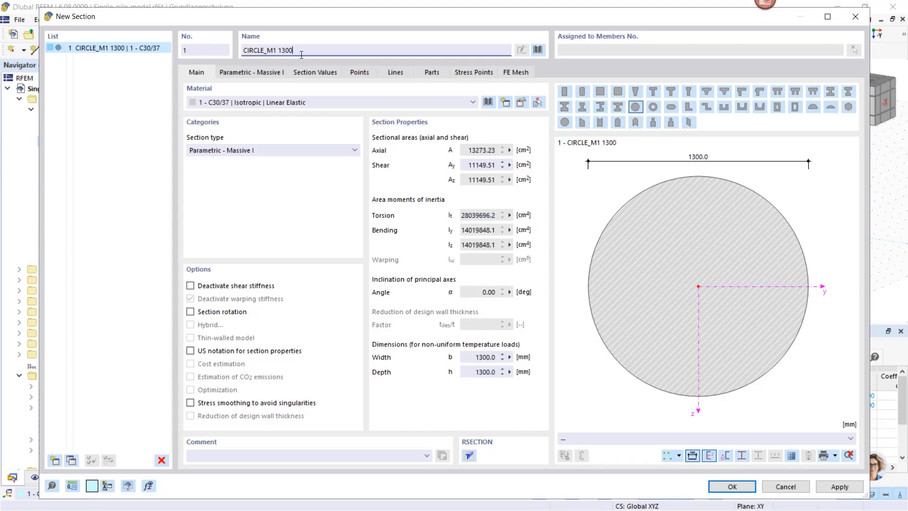
click(257, 72)
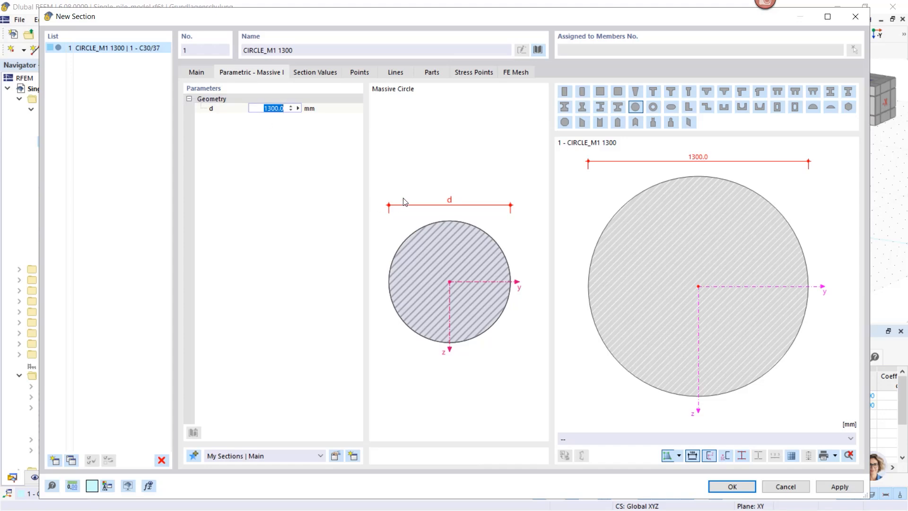
click(195, 72)
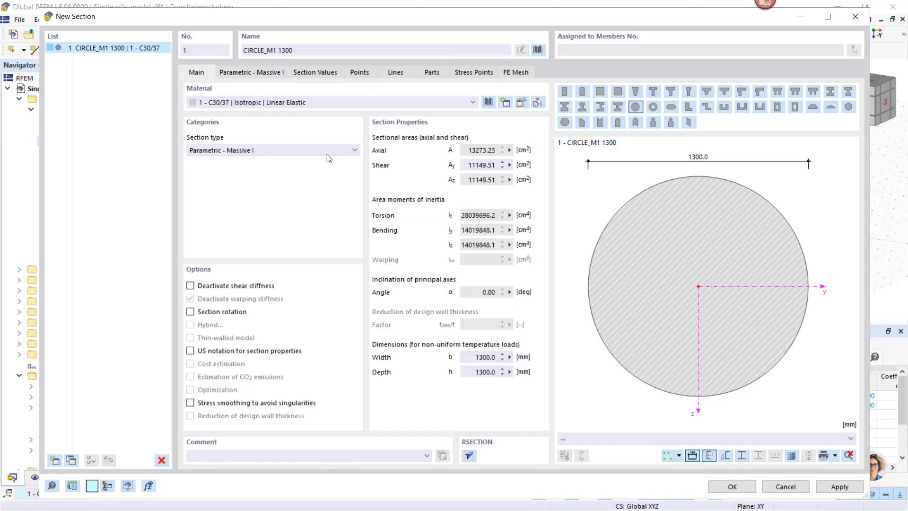
click(726, 490)
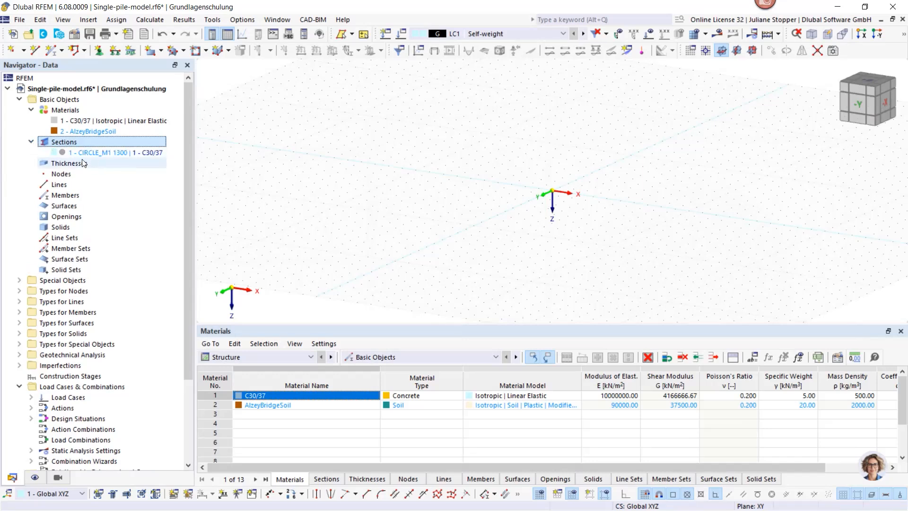
Step: Create a new borehole at the origin and activate its groundwater ordinate at 3.5 m
click(31, 109)
click(31, 120)
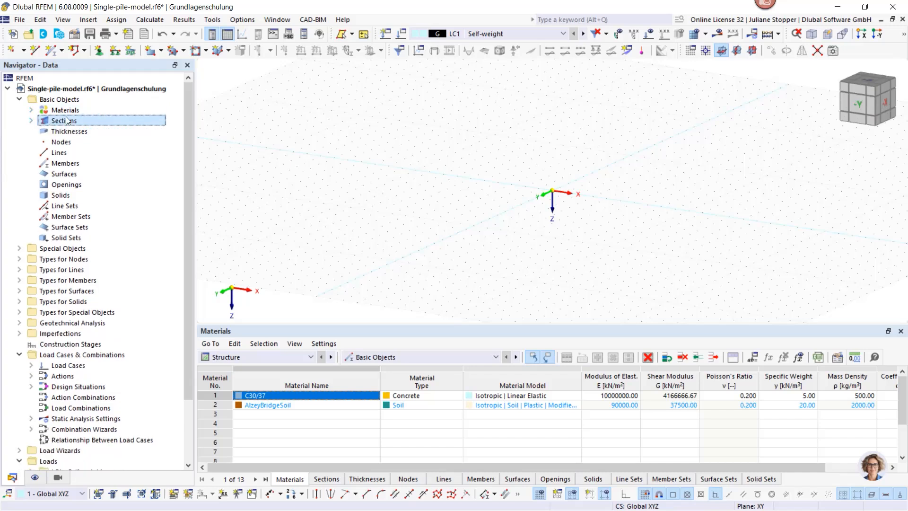
click(19, 99)
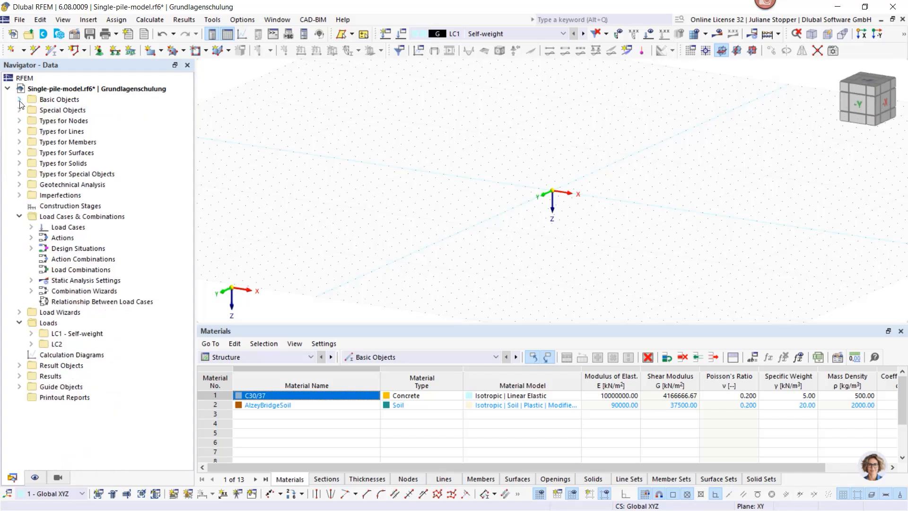
click(19, 185)
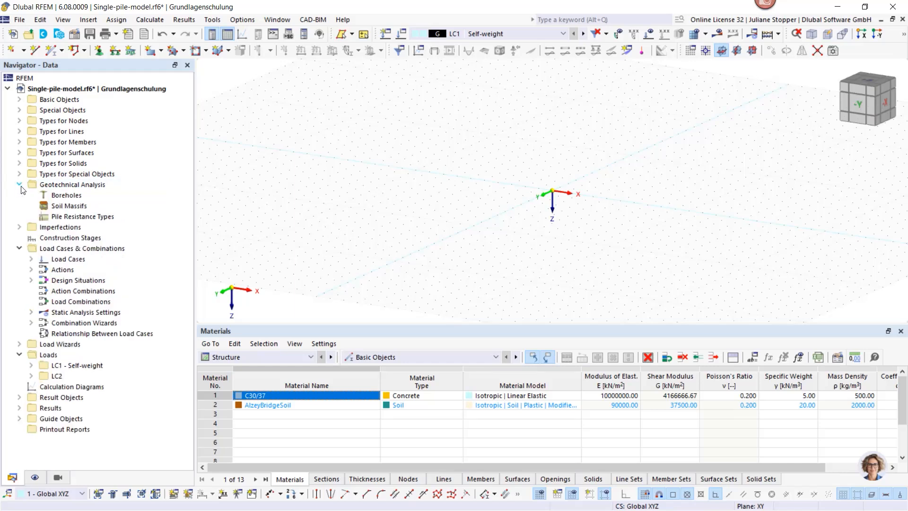
double_click(64, 197)
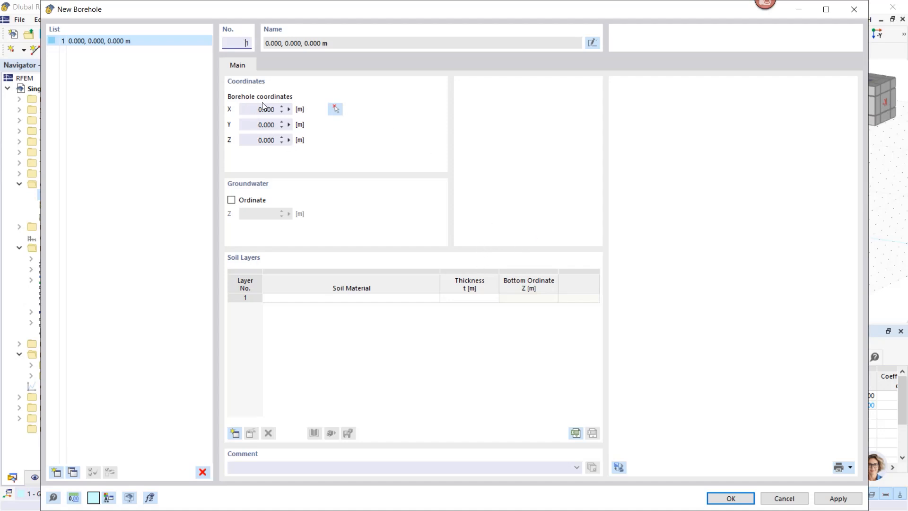
click(232, 202)
key(alt+Tab)
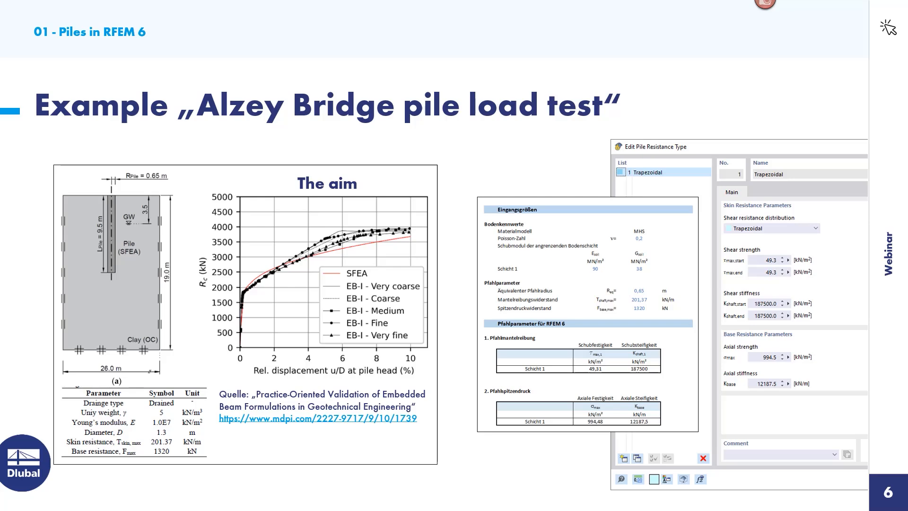
key(alt+Tab)
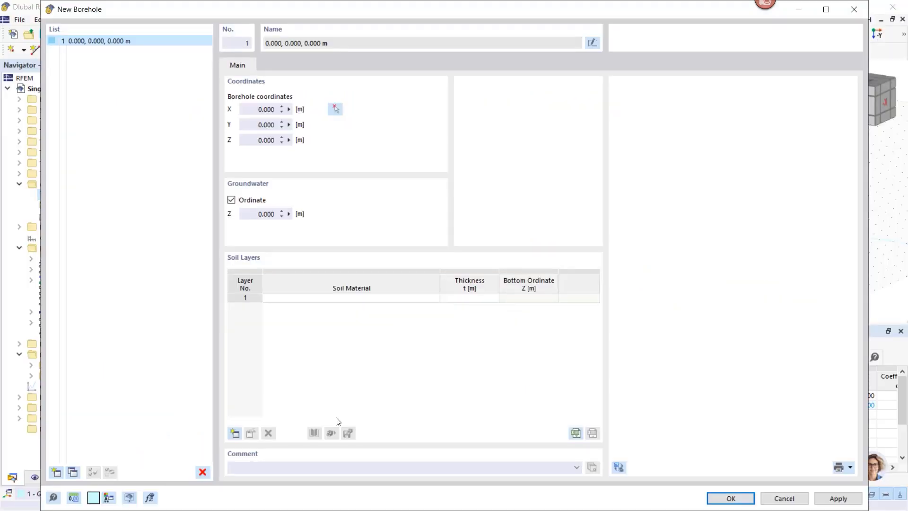
click(274, 214)
text(3)
key(Tab)
Step: Assign AlzeyBridgeSoil as the borehole's first soil layer with a thickness of 19 m and confirm the borehole
click(327, 297)
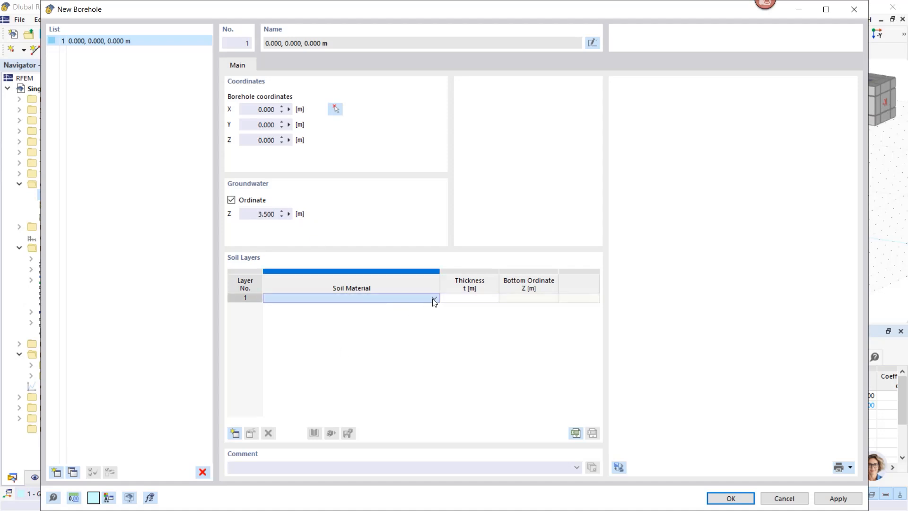
click(434, 298)
click(424, 306)
click(463, 300)
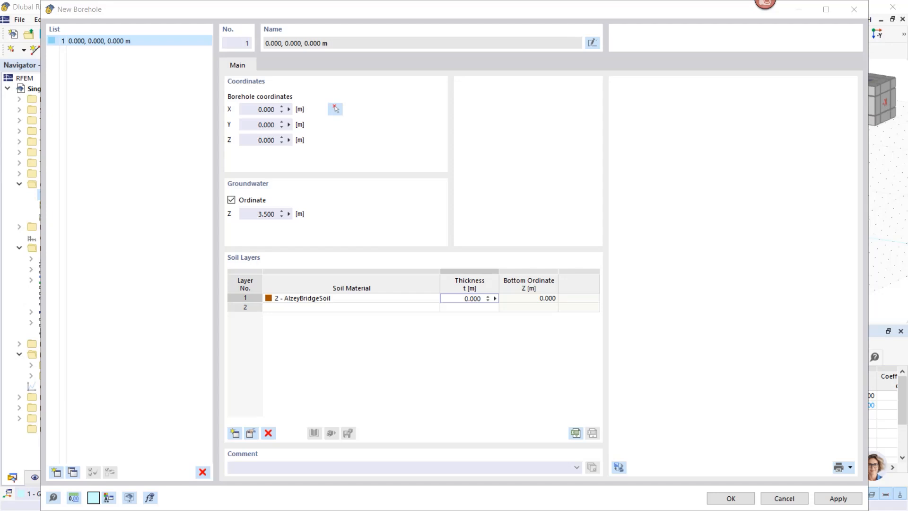
double_click(459, 301)
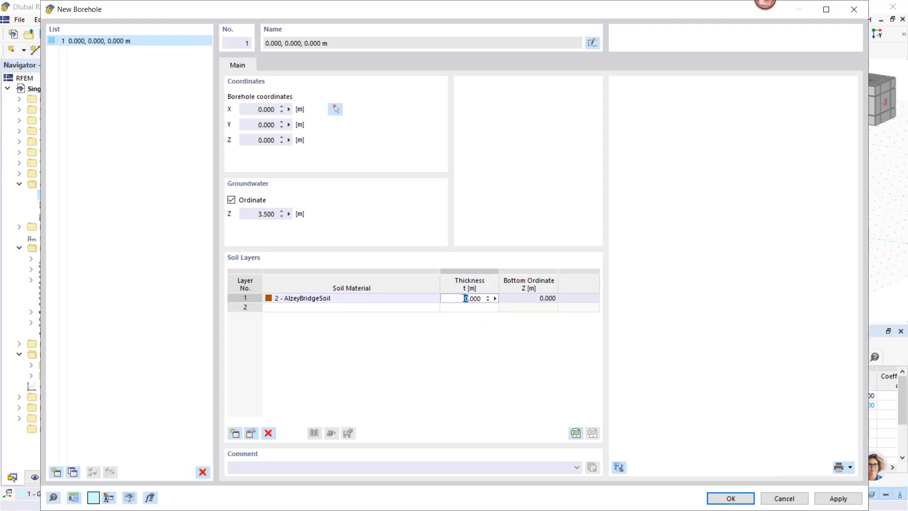
drag(466, 299, 485, 299)
click(477, 299)
double_click(476, 299)
text(19)
click(721, 499)
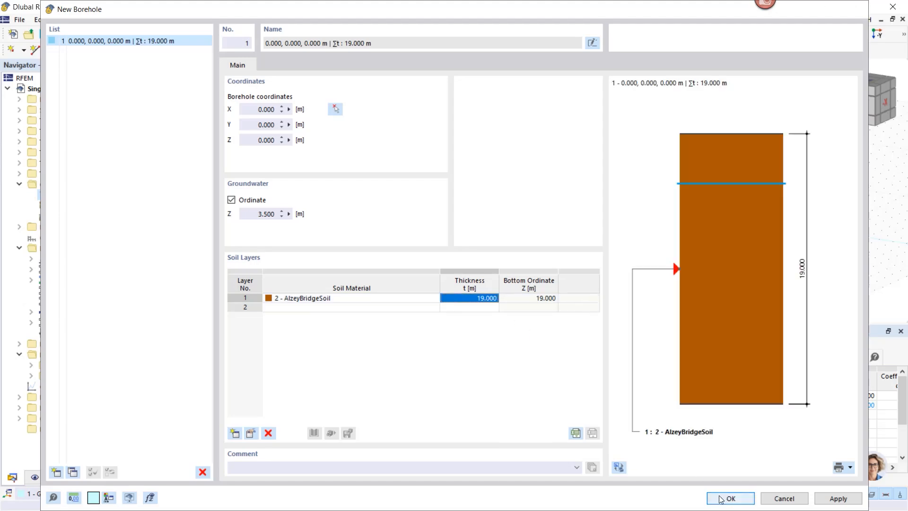
click(721, 499)
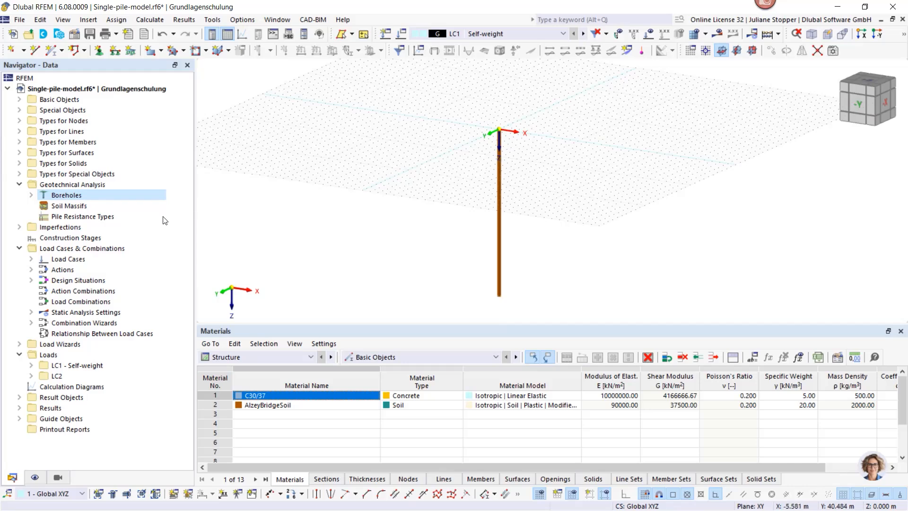
Step: Create a new soil massif of the Boreholes type and assign borehole 1 to it
click(59, 209)
right_click(59, 207)
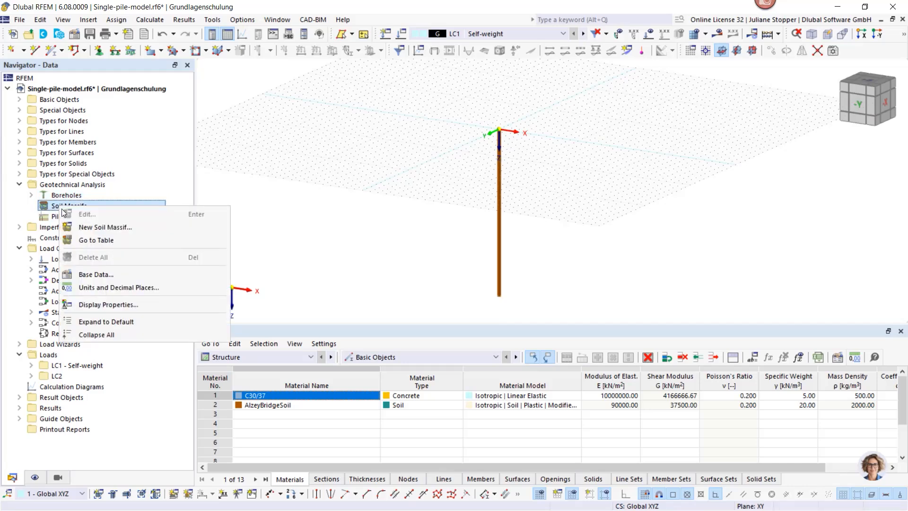
click(101, 228)
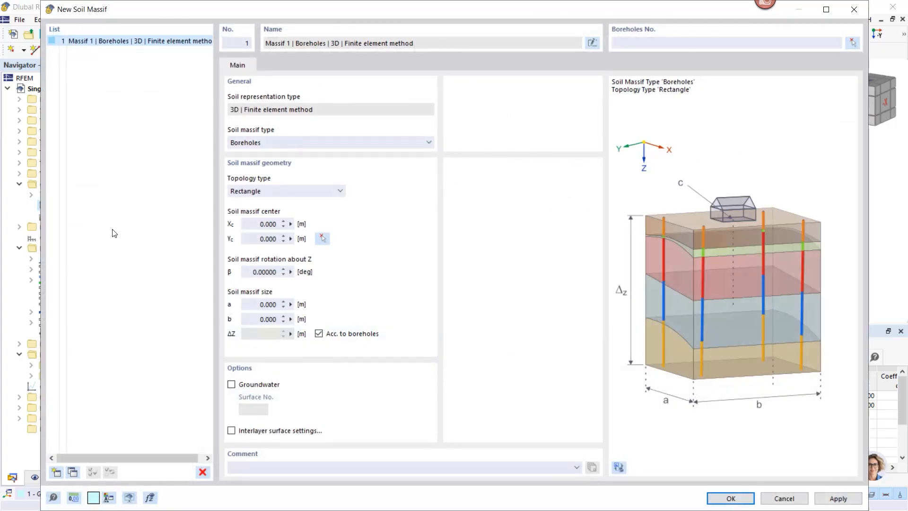
click(644, 44)
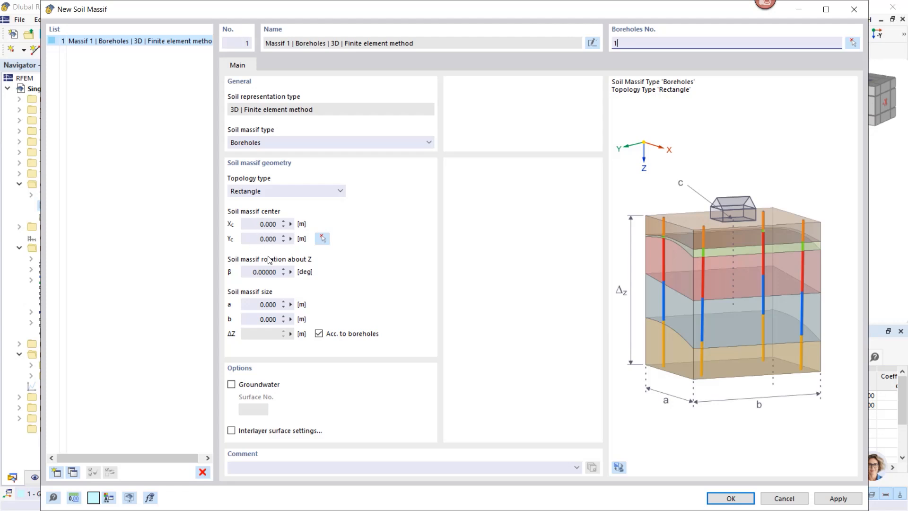
Step: Set the soil massif size to 26 m by 26 m, activate groundwater and confirm the massif
click(259, 304)
text(2)
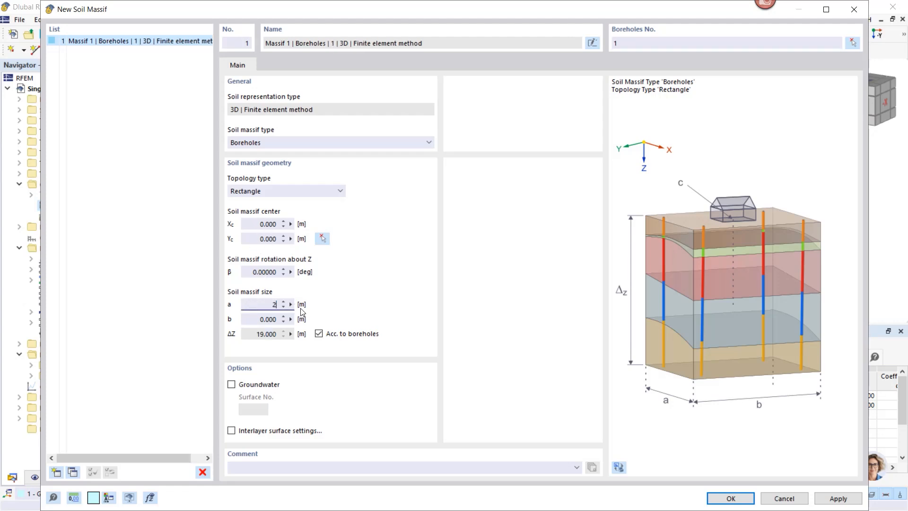
text(6)
click(253, 319)
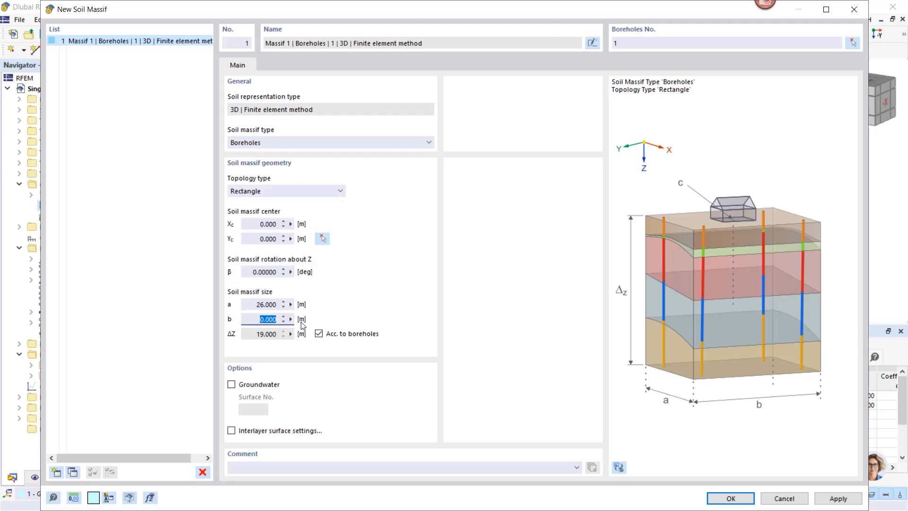
text(26)
click(231, 385)
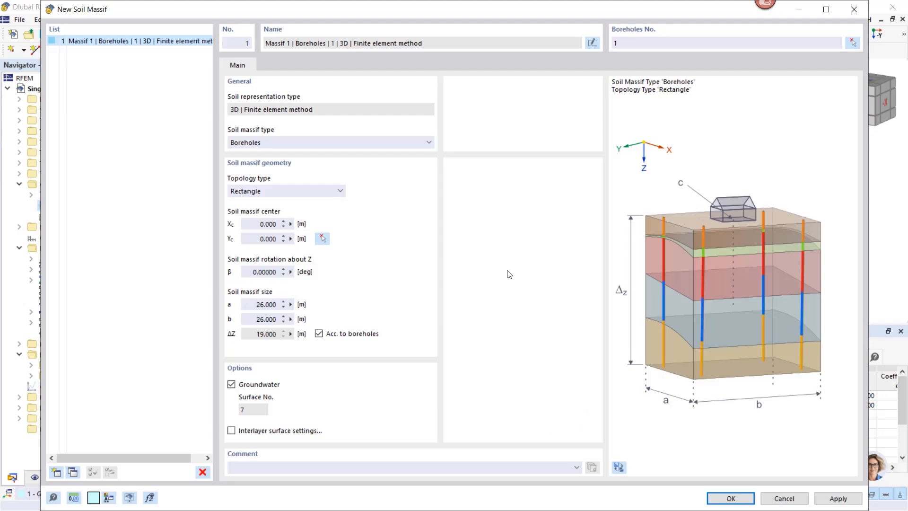
click(731, 499)
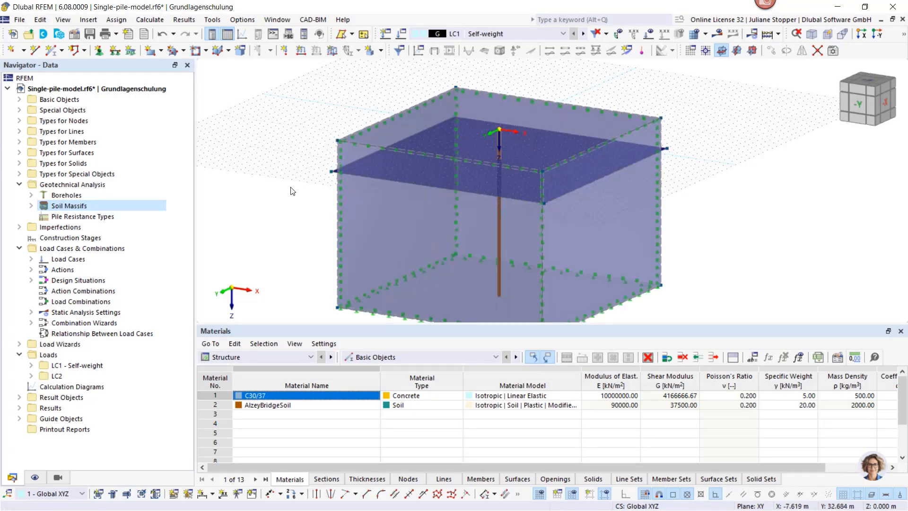
Step: Examine the generated soil massif, its solid and its boundary and groundwater surfaces in the model
scroll(292, 191, down, 1)
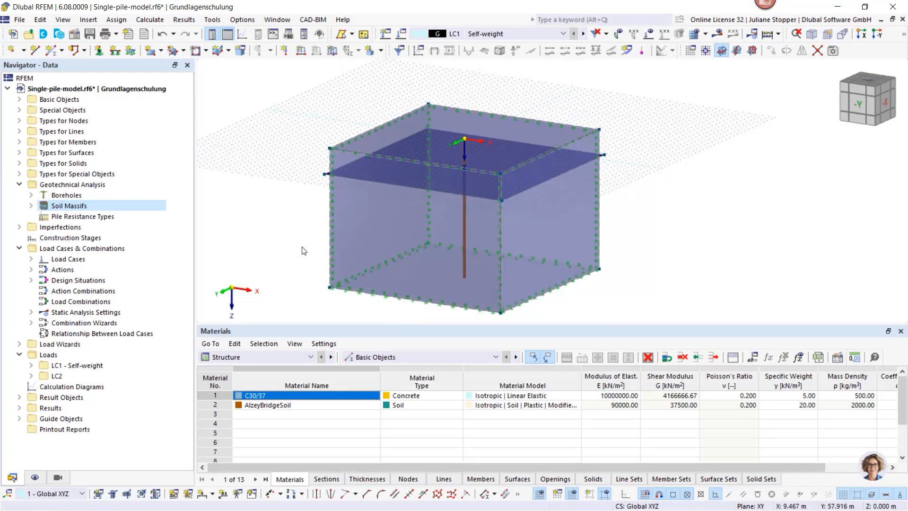
ctrl+middle_drag(303, 251, 308, 223)
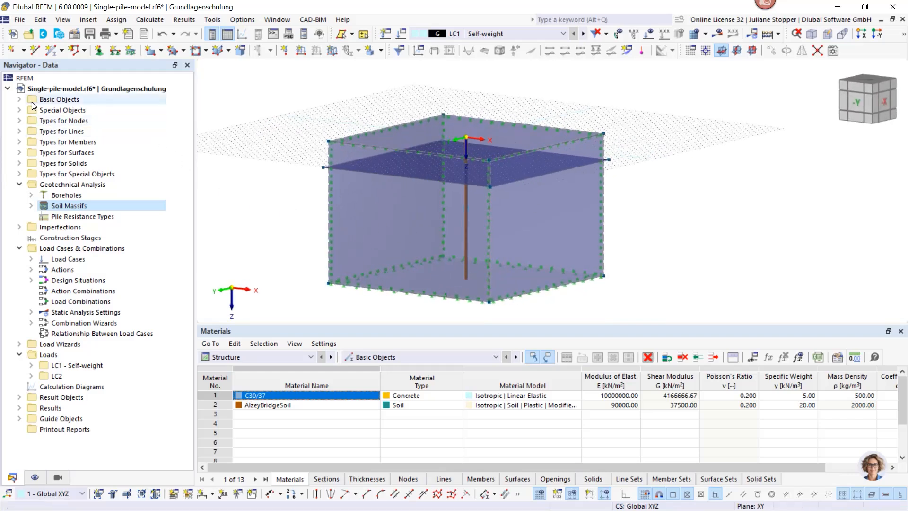
click(19, 100)
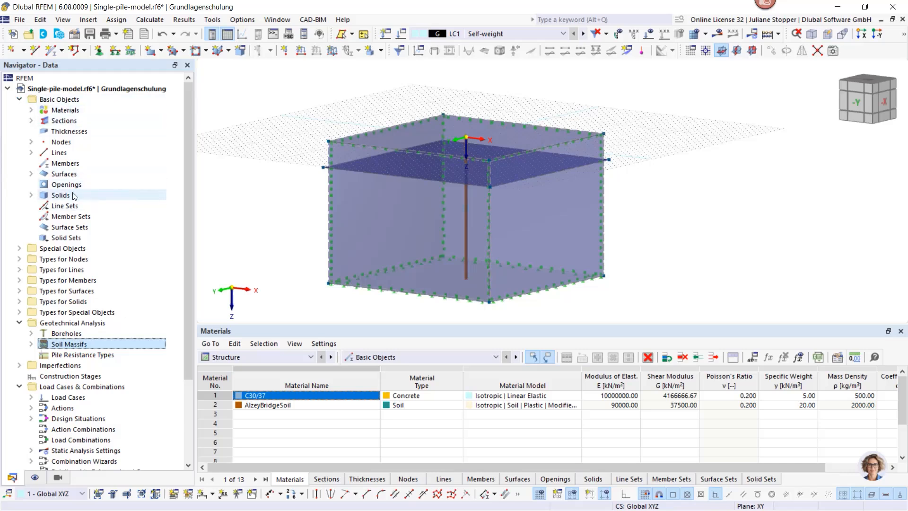
click(31, 195)
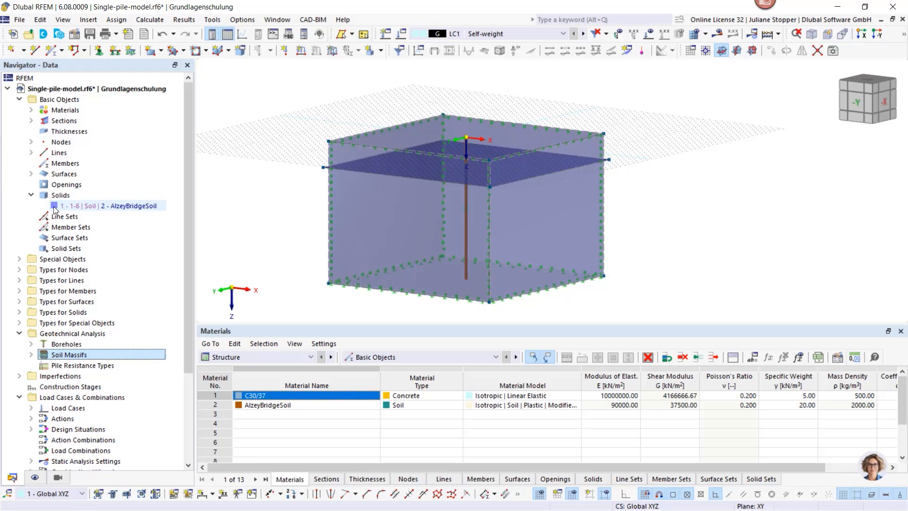
click(31, 174)
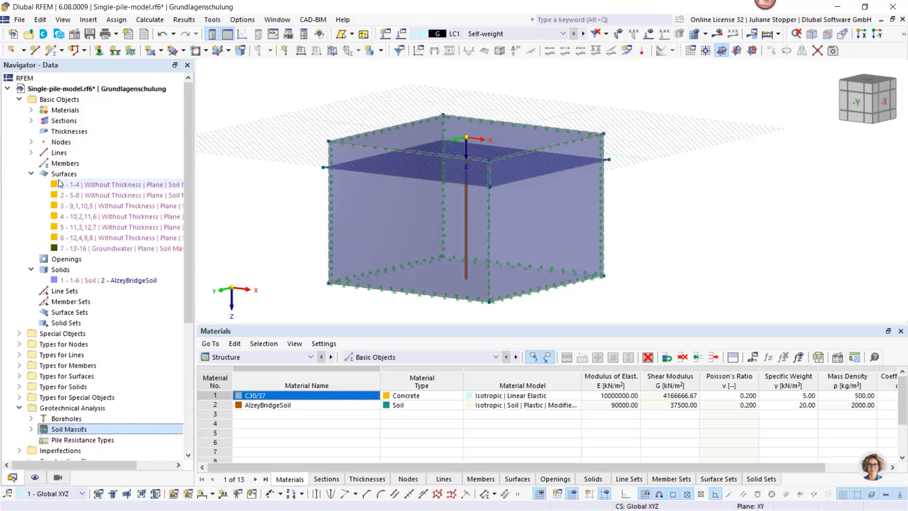
click(63, 194)
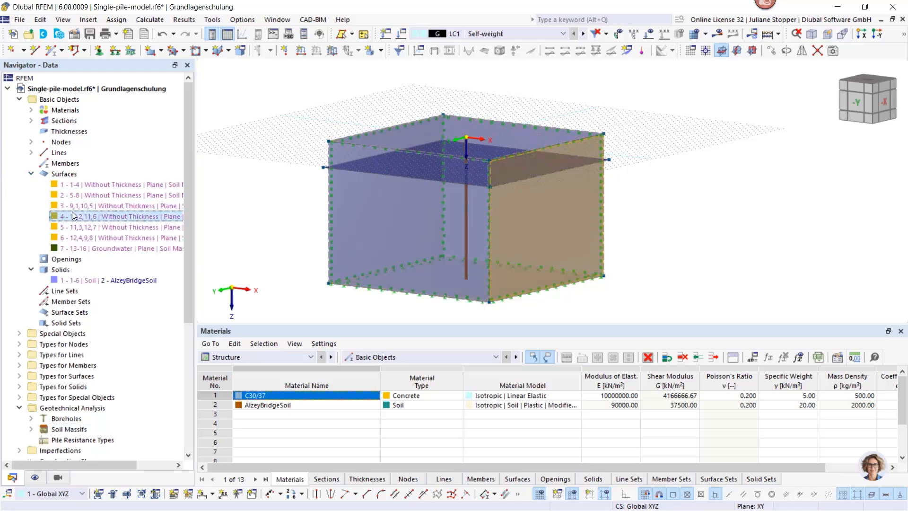
click(73, 248)
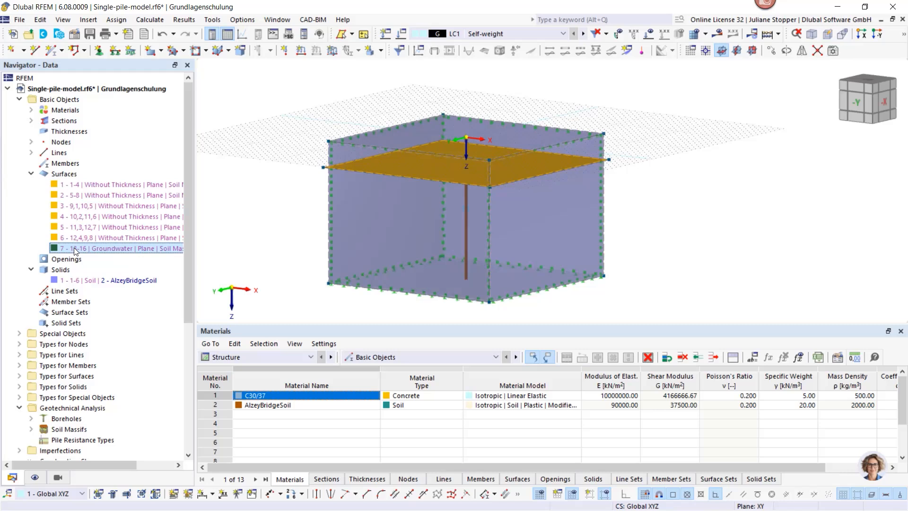
click(31, 174)
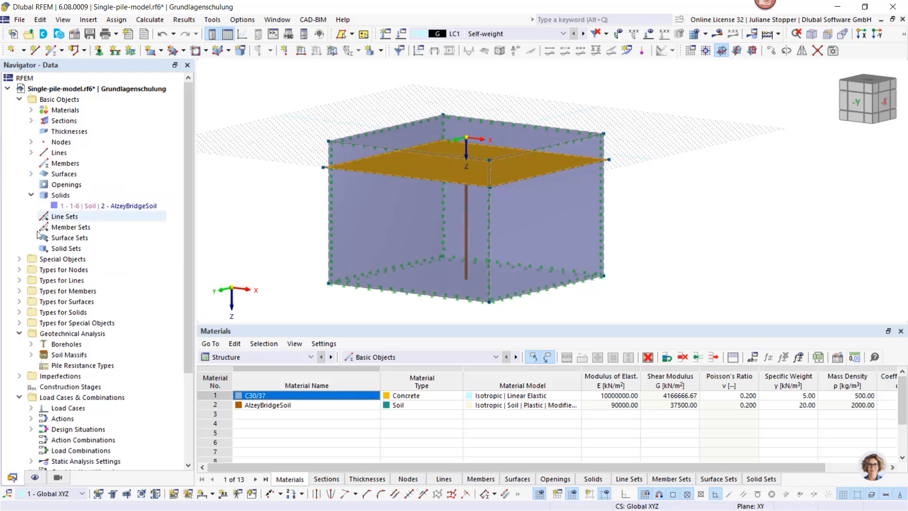
Step: Delete the predefined surface supports 1 to 4 and check the supports generated for the soil massif
click(19, 302)
click(32, 312)
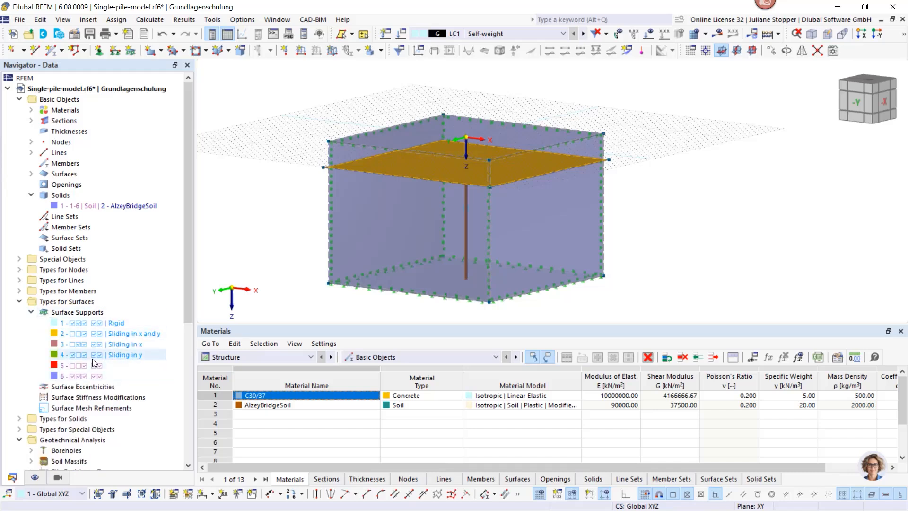
drag(92, 356, 95, 323)
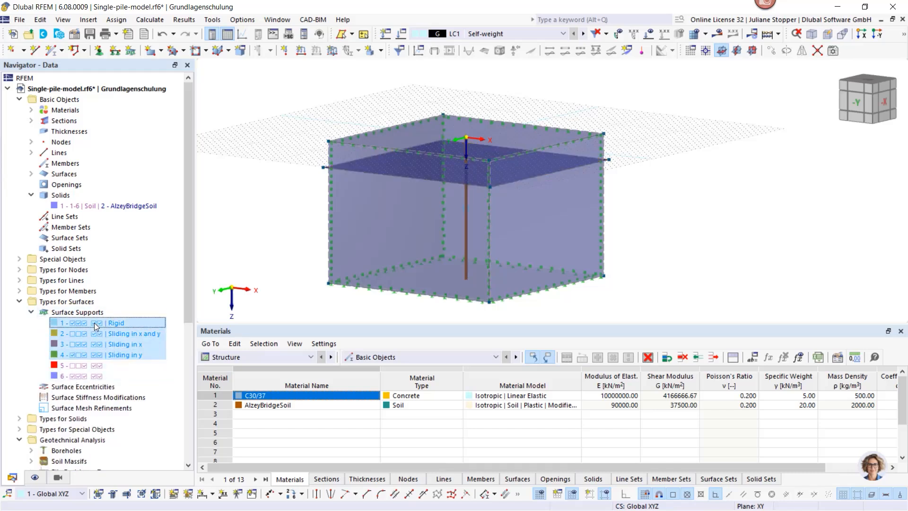
key(Delete)
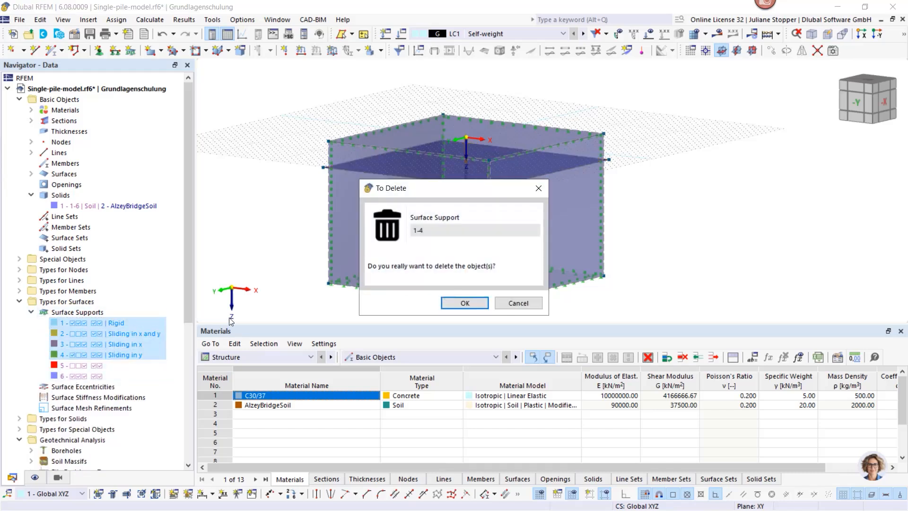
click(460, 303)
click(84, 333)
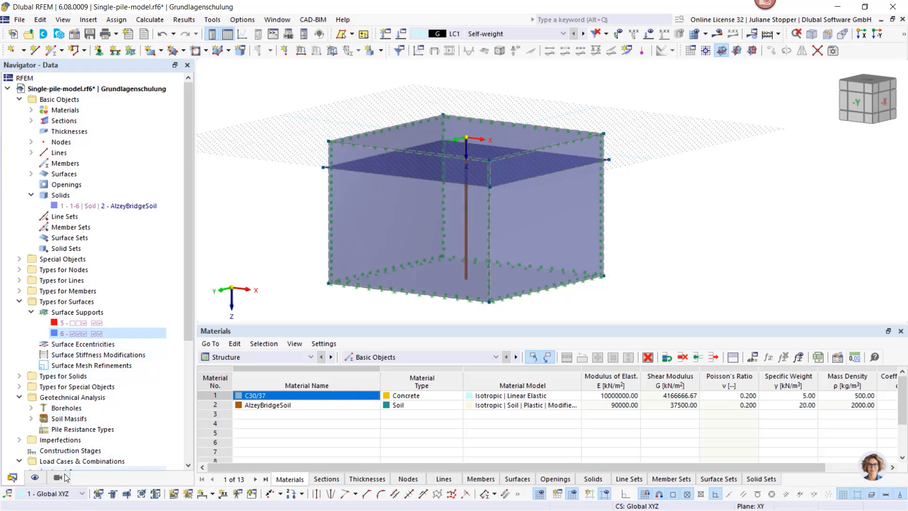
Step: Colour the rendered objects by object property and hide the types for surfaces in the model display
click(34, 479)
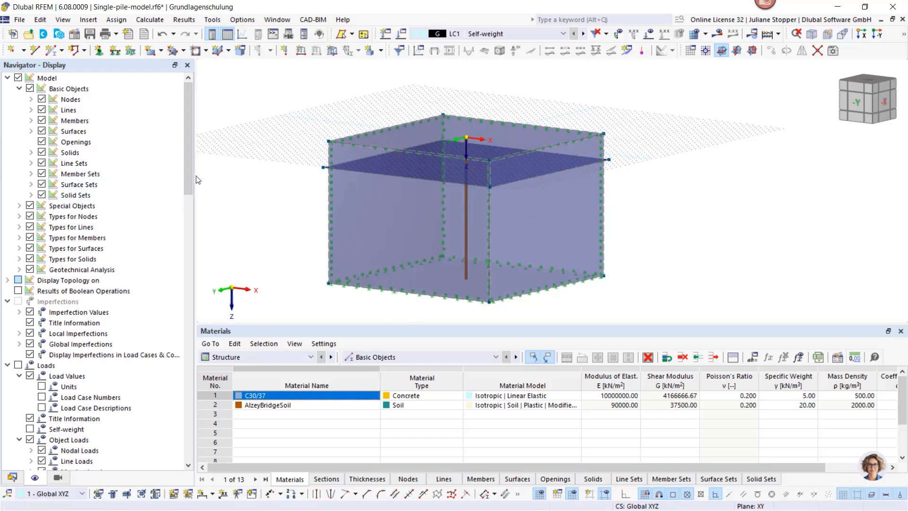
drag(189, 178, 188, 365)
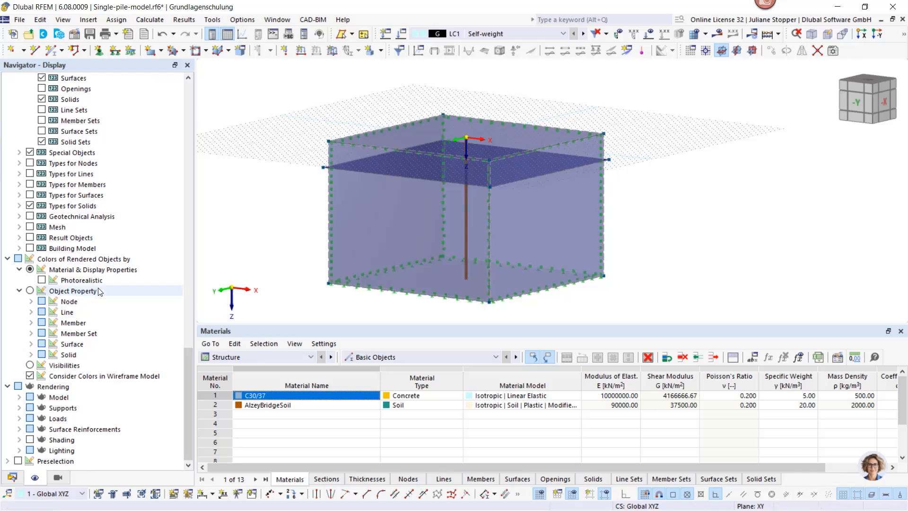
click(30, 291)
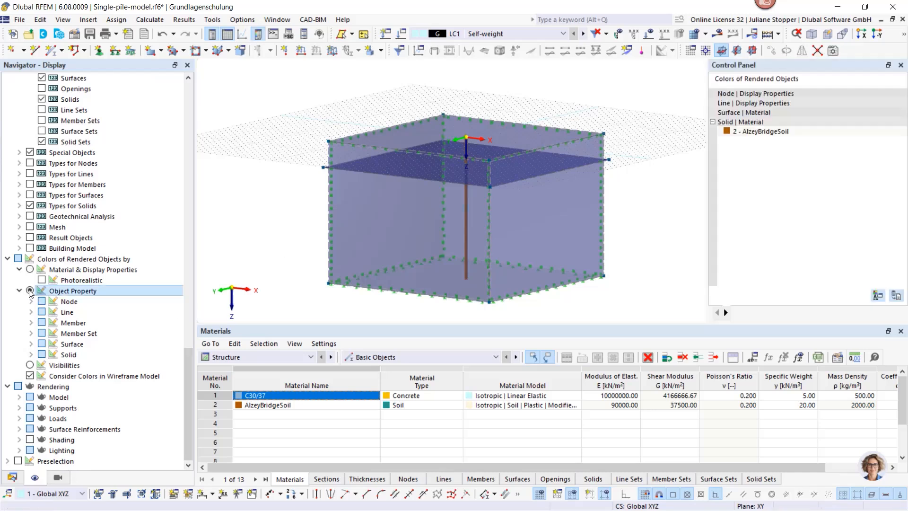
middle_drag(291, 229, 367, 222)
drag(187, 382, 182, 106)
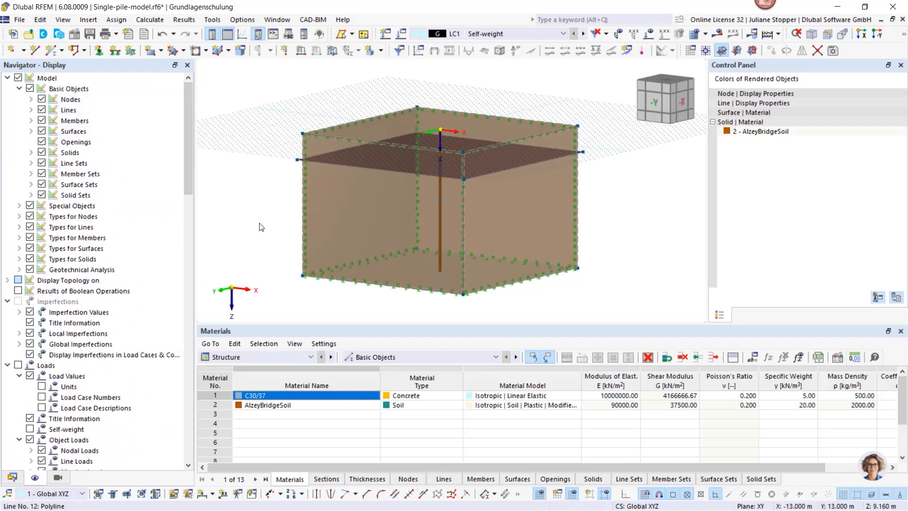
click(29, 248)
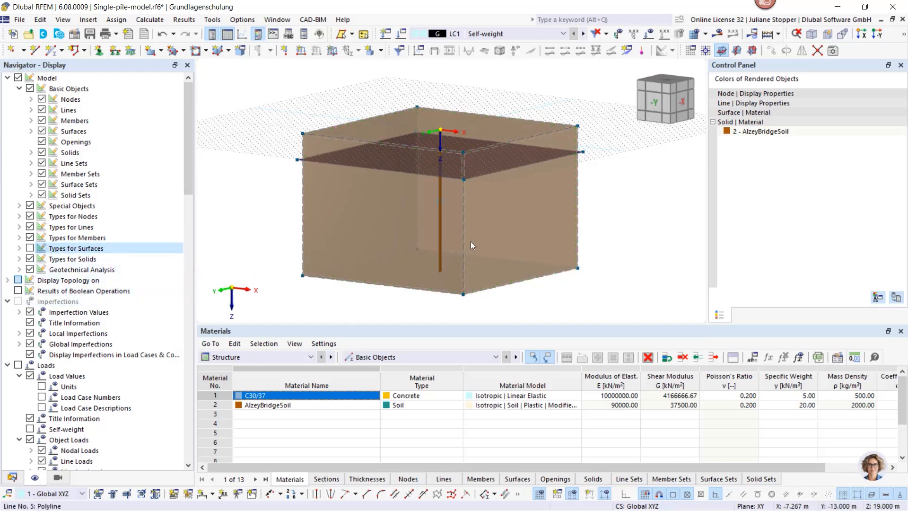
Step: Hide the boreholes of the geotechnical analysis in the model display and return to the model data tree
click(20, 270)
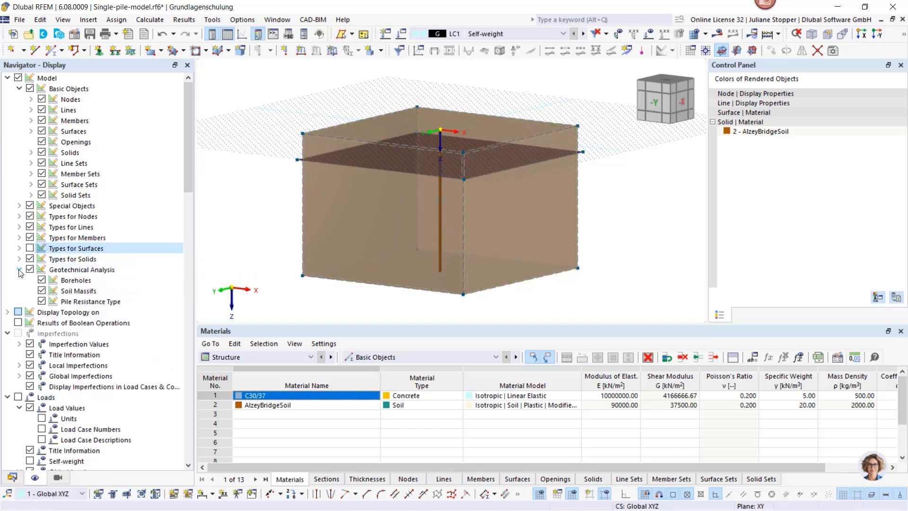
click(42, 281)
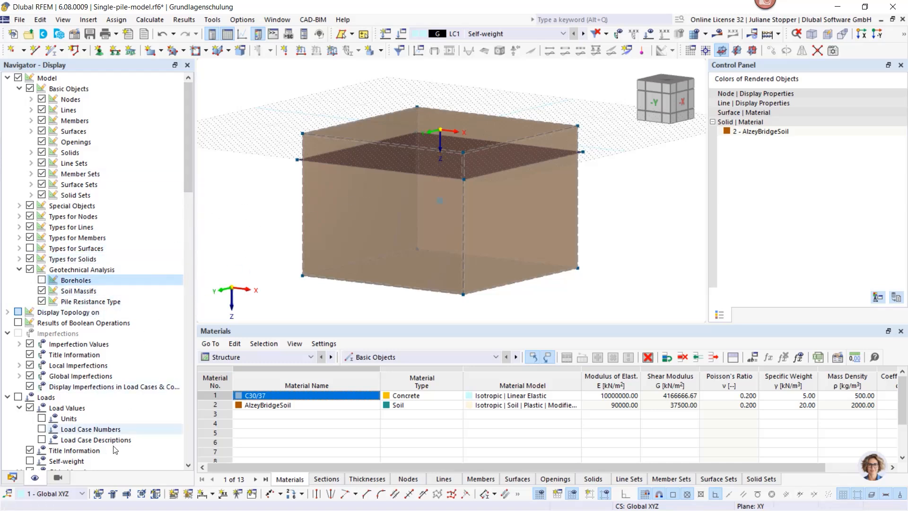
click(12, 477)
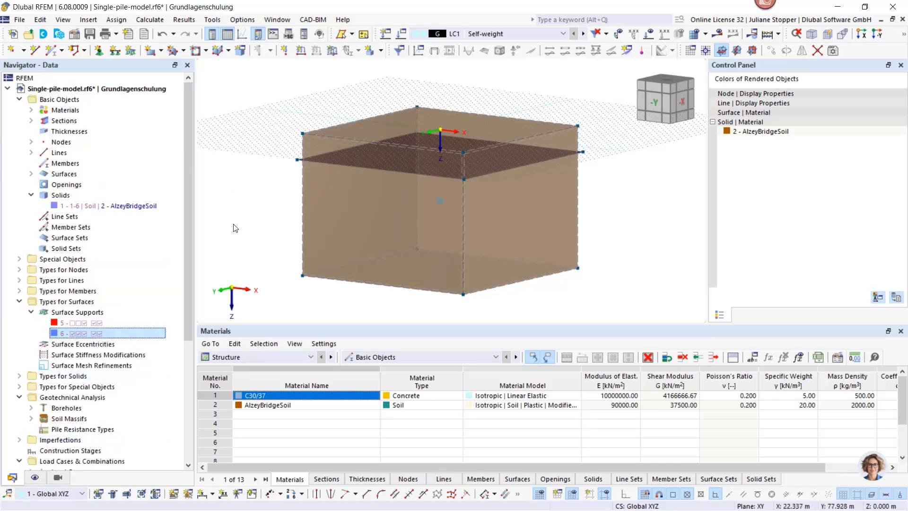
Step: Start a new pile resistance type for the geotechnical analysis
scroll(83, 330, down, 2)
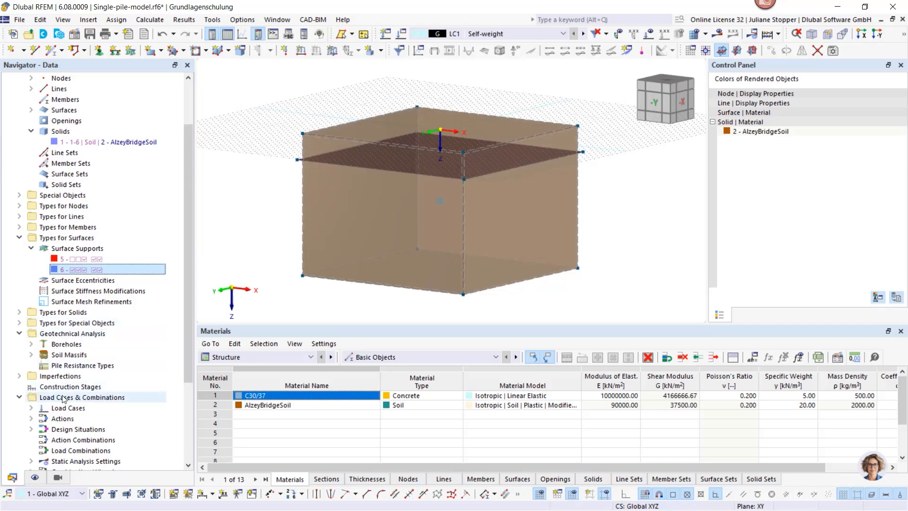
right_click(50, 367)
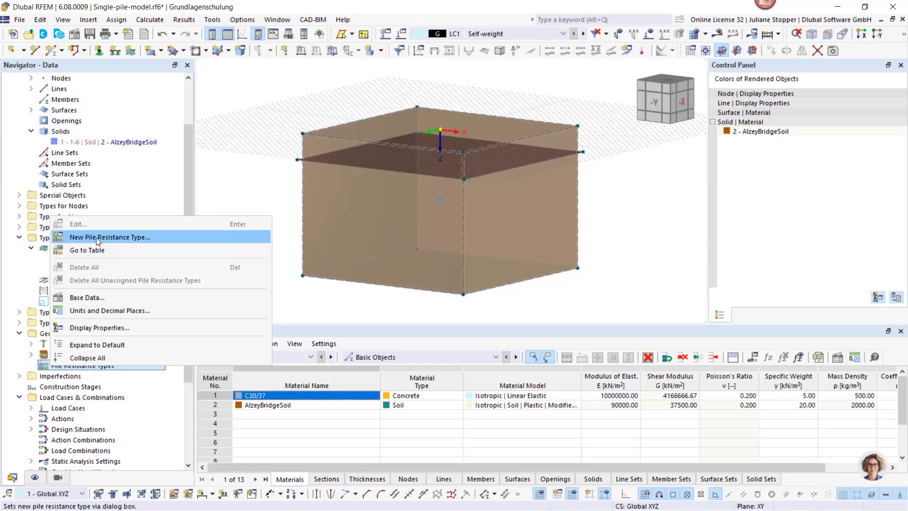
click(97, 238)
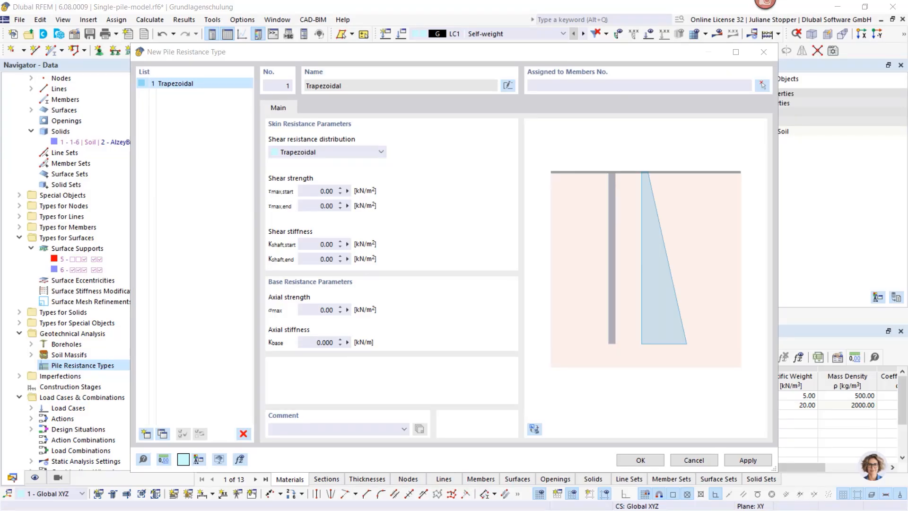
Step: Switch to the Excel pile resistance workbook and examine the soil and pile inputs and the final equations for RFEM
drag(907, 111, 603, 66)
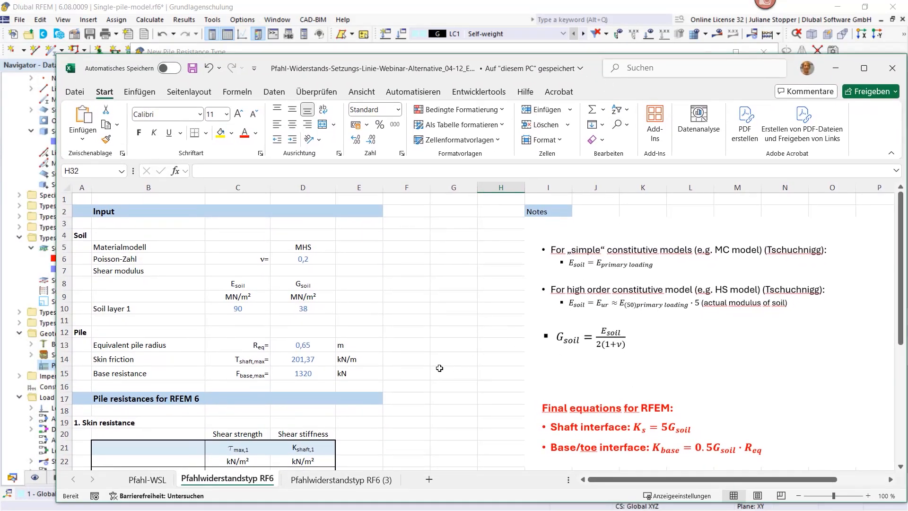
scroll(478, 359, down, 2)
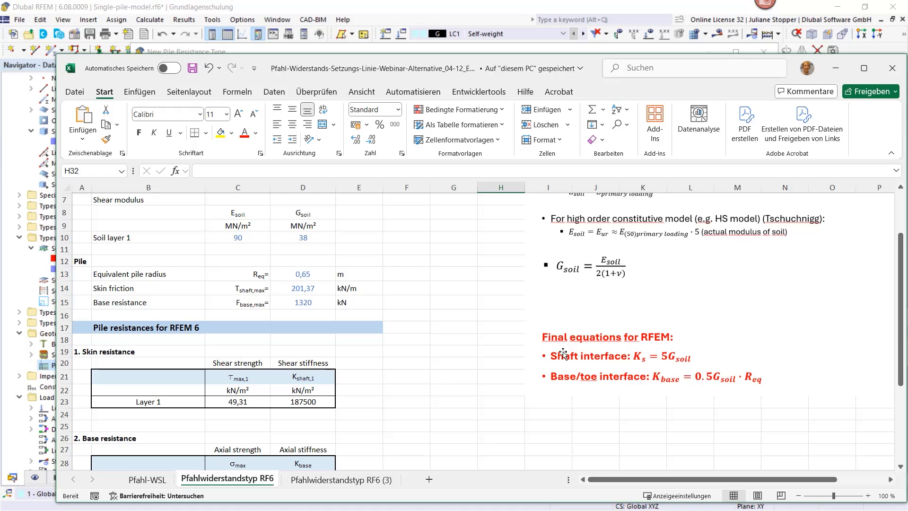
scroll(477, 338, down, 1)
scroll(484, 325, up, 2)
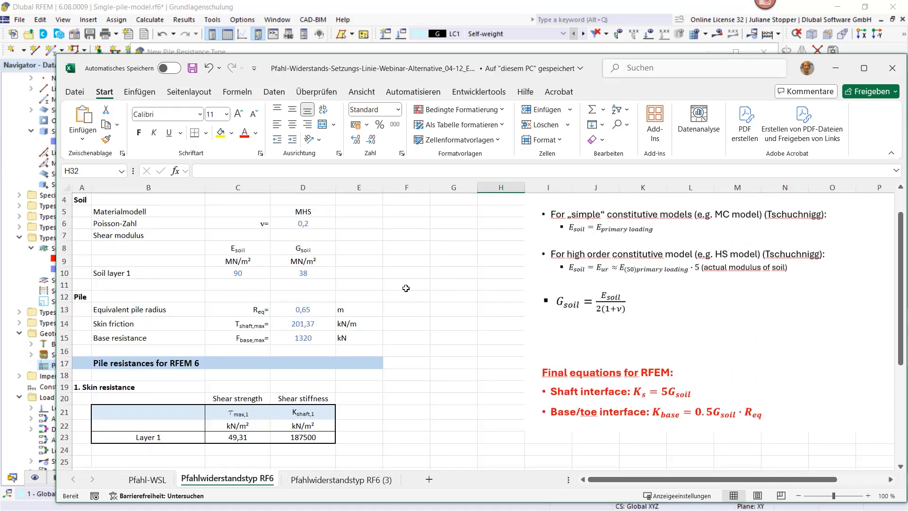
click(241, 273)
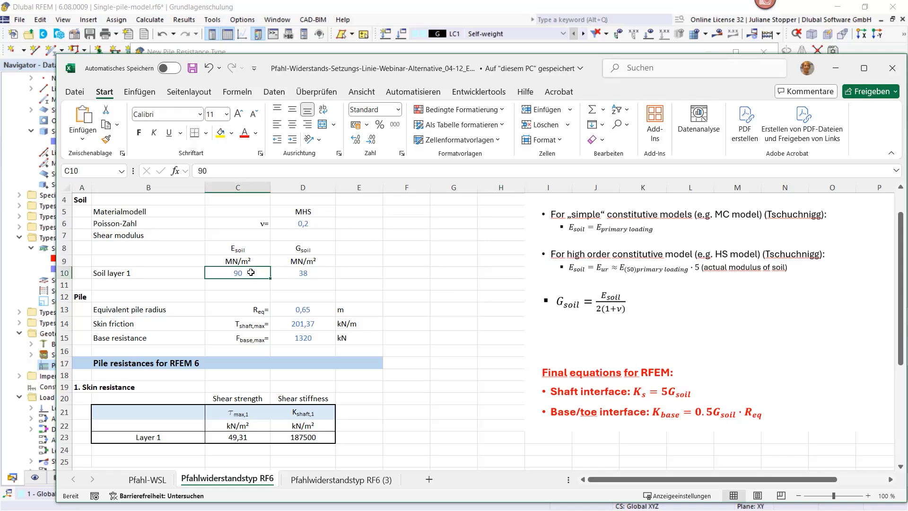
Step: Set the font colour of soil layer 1's shear modulus cell to black
click(321, 272)
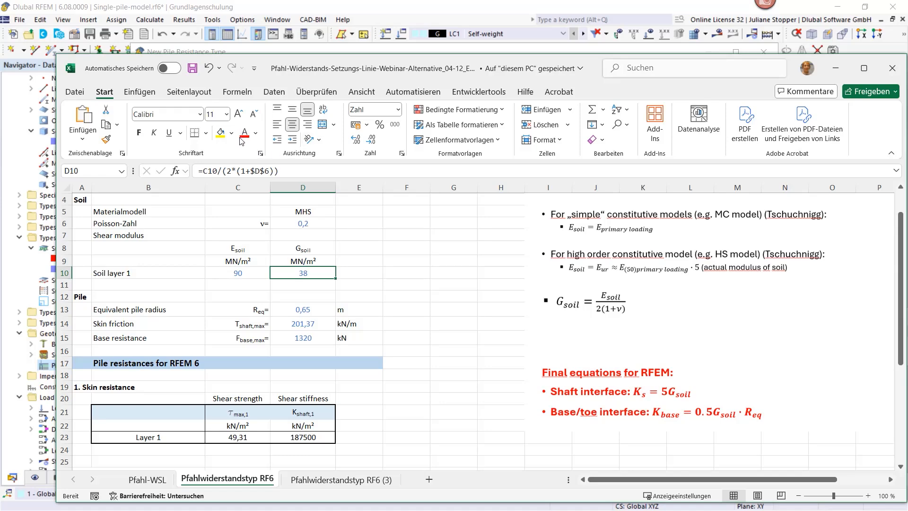
click(255, 132)
click(265, 174)
click(399, 254)
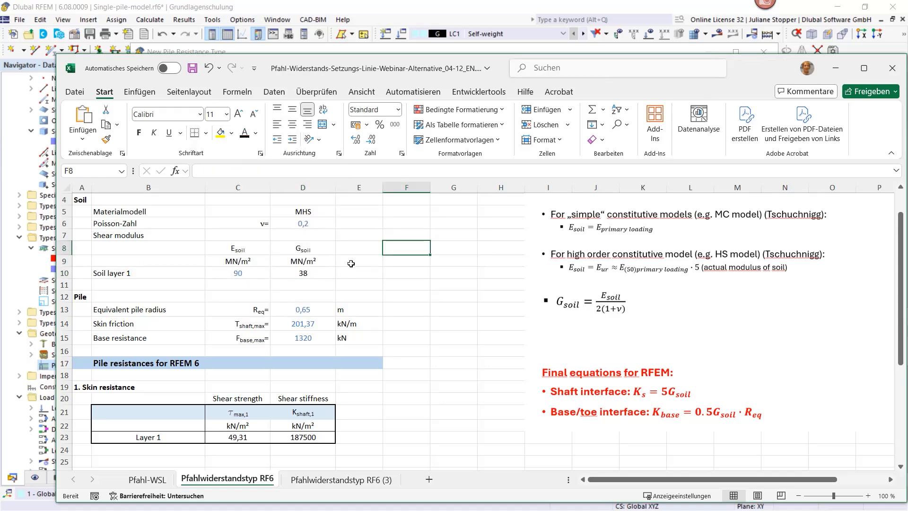
Step: Check the Layer 1 pile resistances in the workbook, return to RFEM and set the start and end shear strengths to 49.31 kN/m²
scroll(351, 263, down, 3)
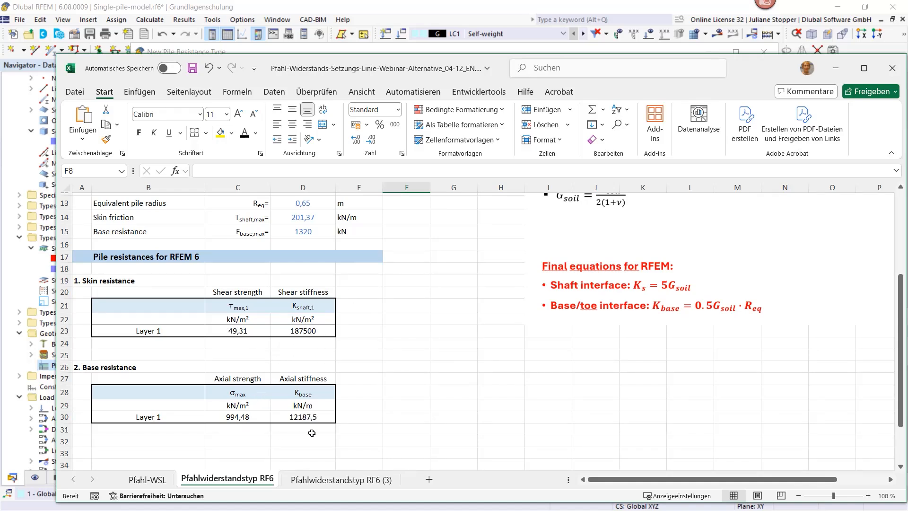
drag(748, 71, 907, 96)
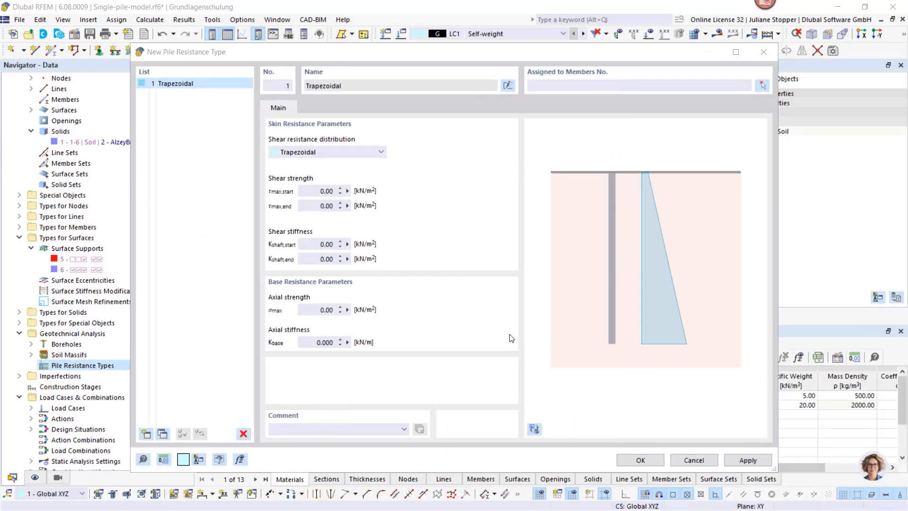
double_click(325, 196)
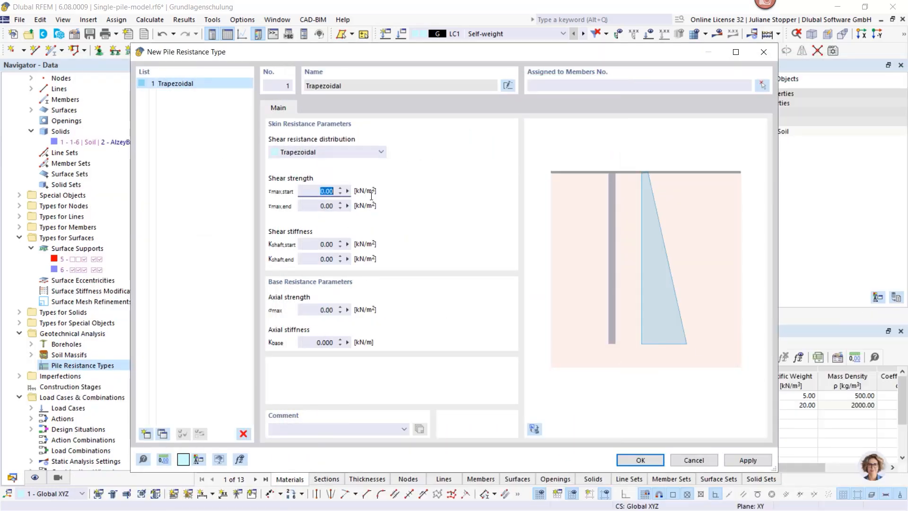
text(49,31)
click(337, 206)
drag(337, 206, 359, 211)
text(49.31)
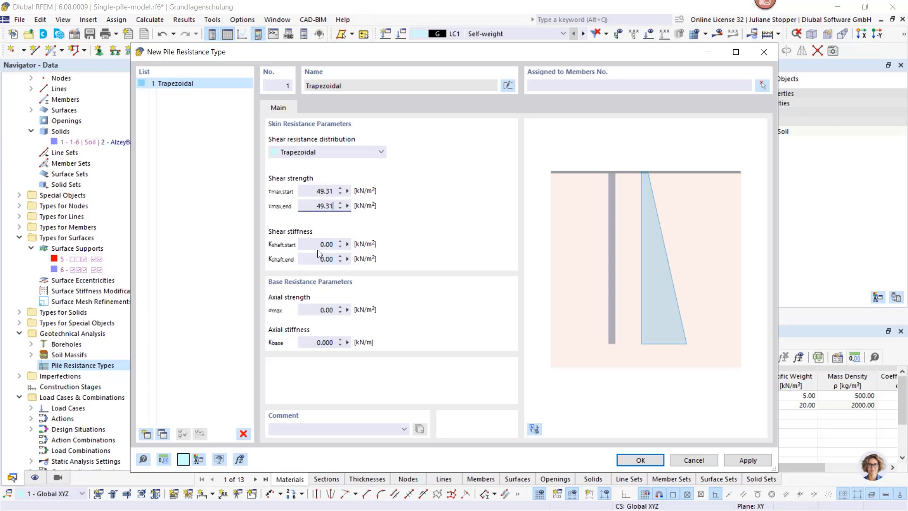
Step: Set the shaft shear stiffness at both the start and the end to 187500 kN/m²
drag(316, 246, 358, 244)
text(187500)
drag(308, 245, 361, 254)
key(ctrl+c)
click(321, 261)
key(ctrl+v)
Step: Set the base axial strength to 994.48 kN/m² and axial stiffness to 12187.5 kN/m, confirm the pile resistance type and list it in the data tree
click(322, 311)
text(994,48)
key(Tab)
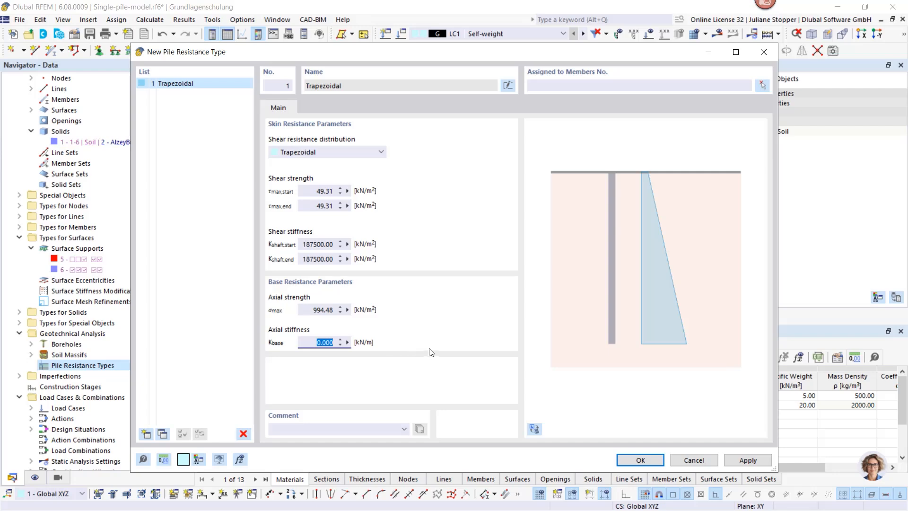
text(12187,5)
click(641, 459)
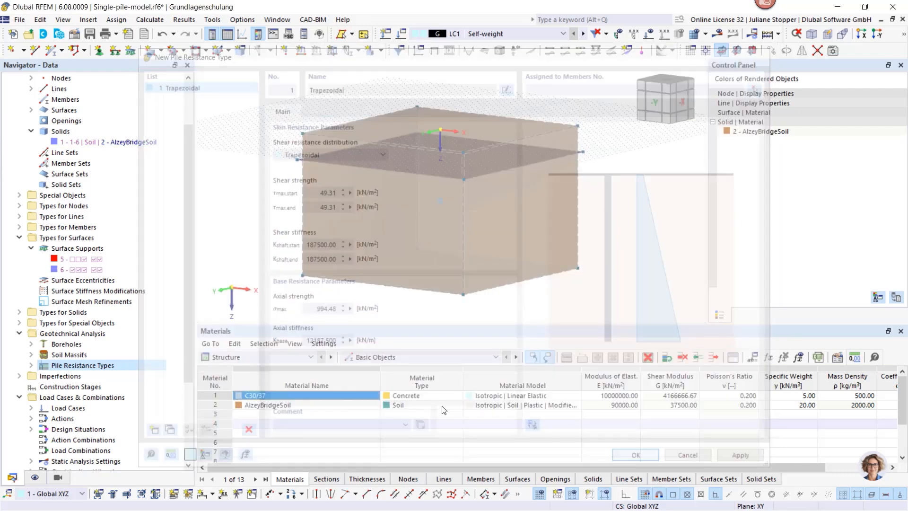
click(31, 365)
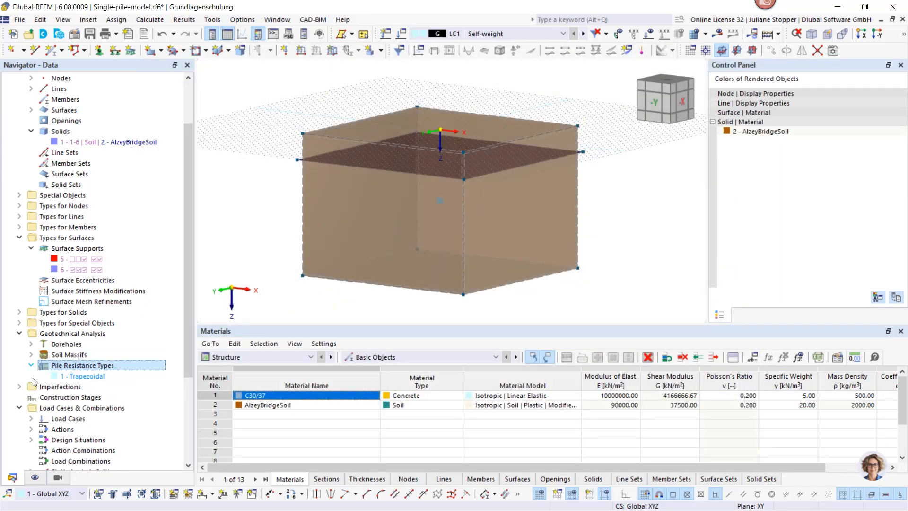
click(19, 408)
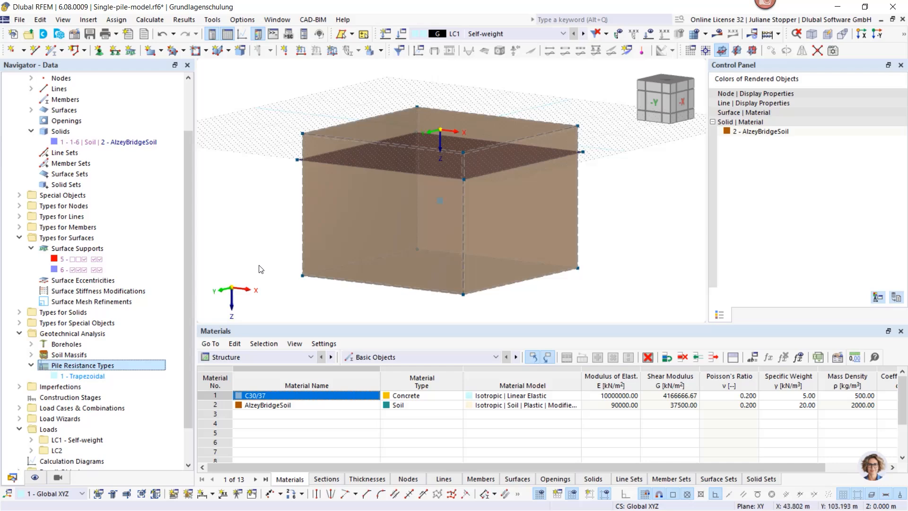
Step: Place a new node at the coordinate system origin on top of the soil massif
click(9, 52)
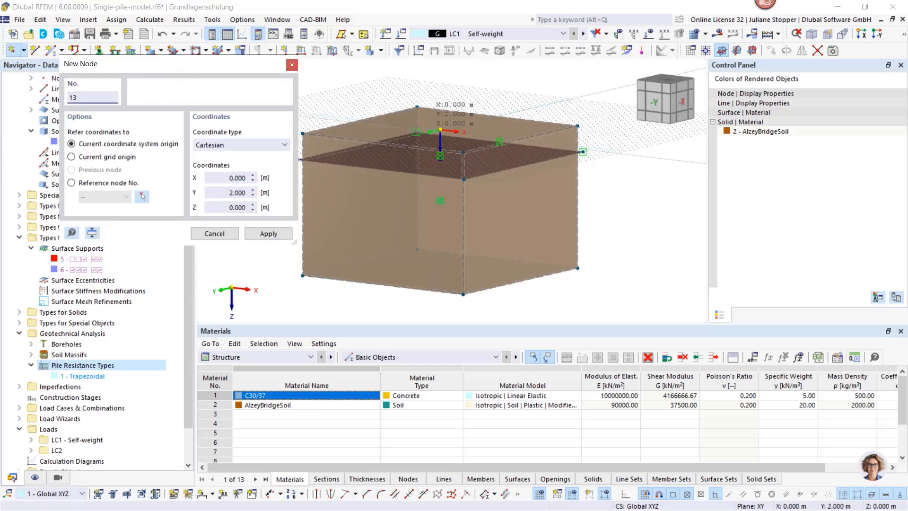
scroll(441, 129, up, 3)
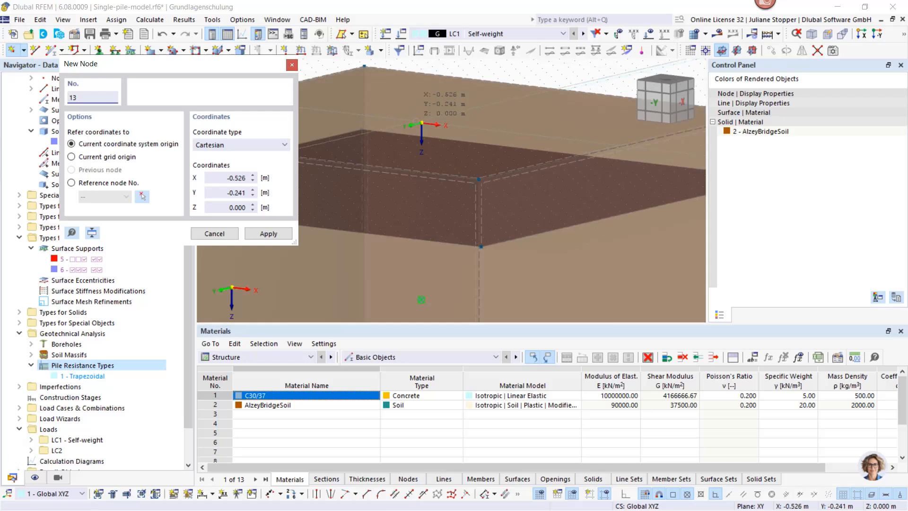
key(Escape)
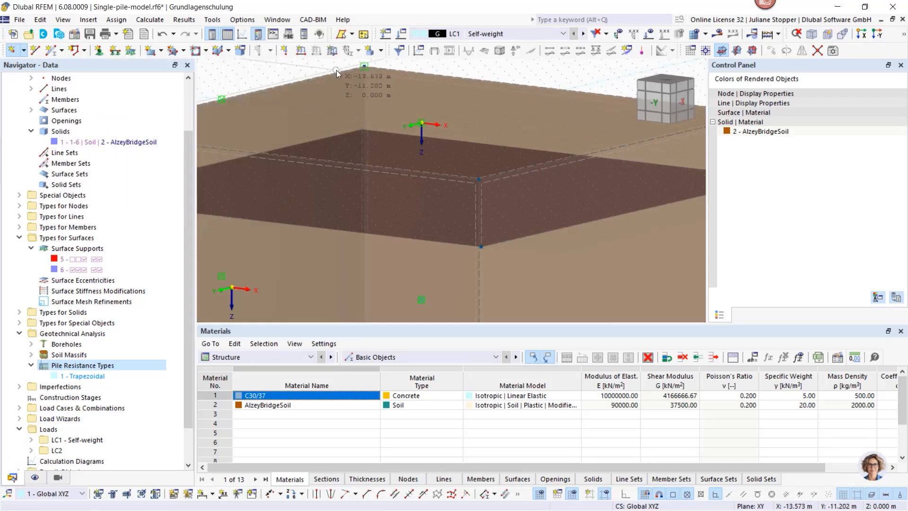
Step: Set up a copy of the origin node with a displacement of 9.5 m in Z
right_click(421, 123)
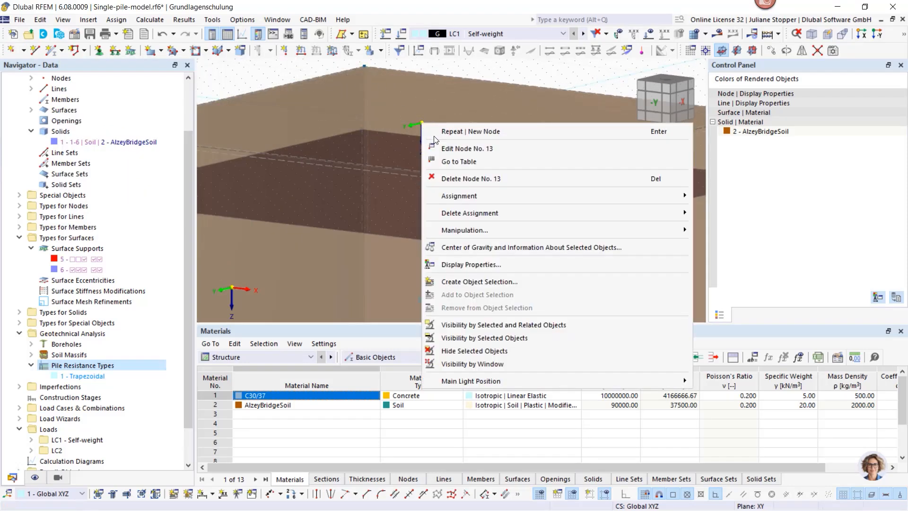
mouse_move(466, 229)
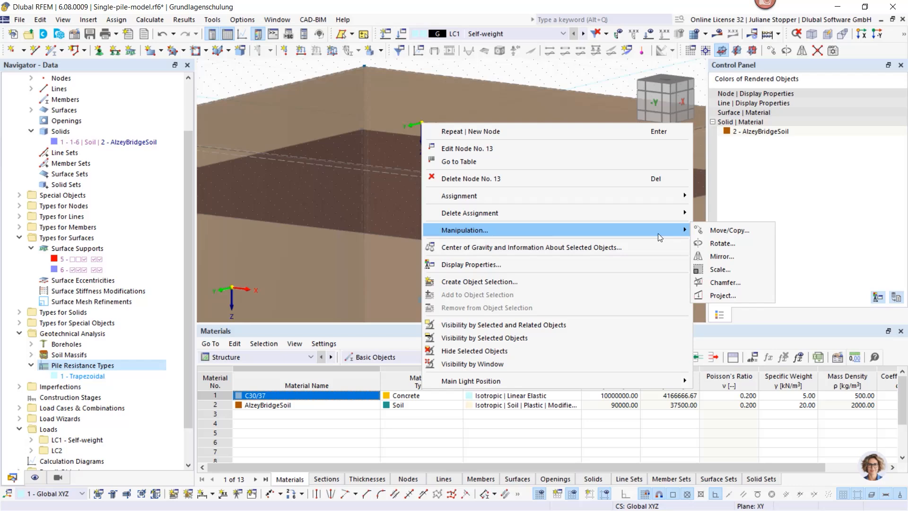
click(719, 232)
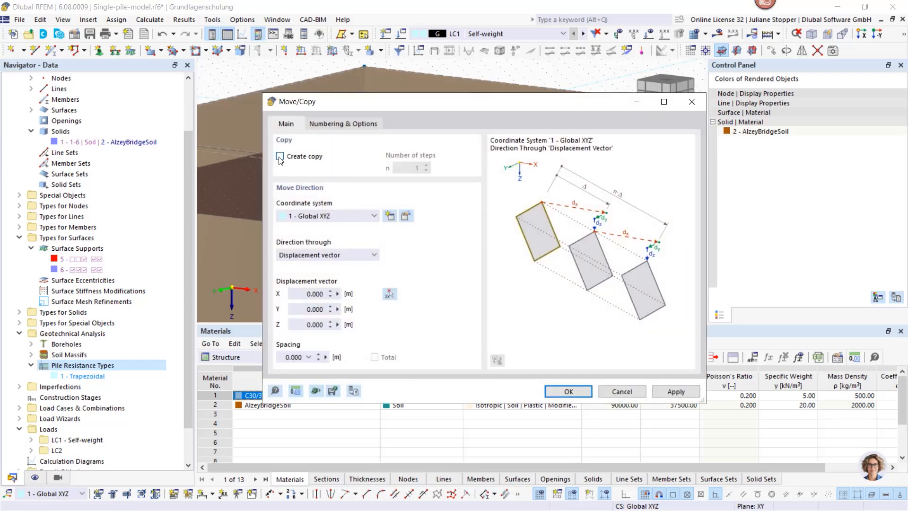
click(281, 157)
click(312, 325)
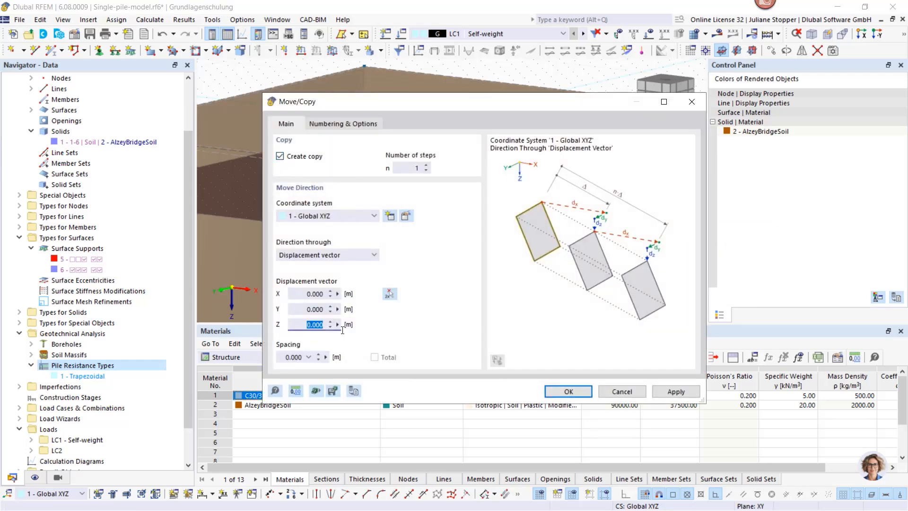
text(9,5)
Step: Activate step links for the copy, link the nodes with a member and start a new template member
click(341, 124)
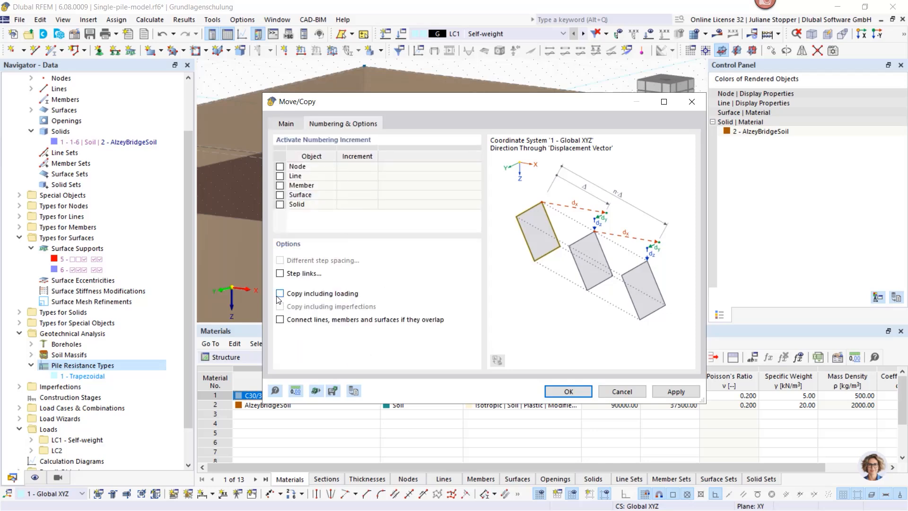
click(280, 274)
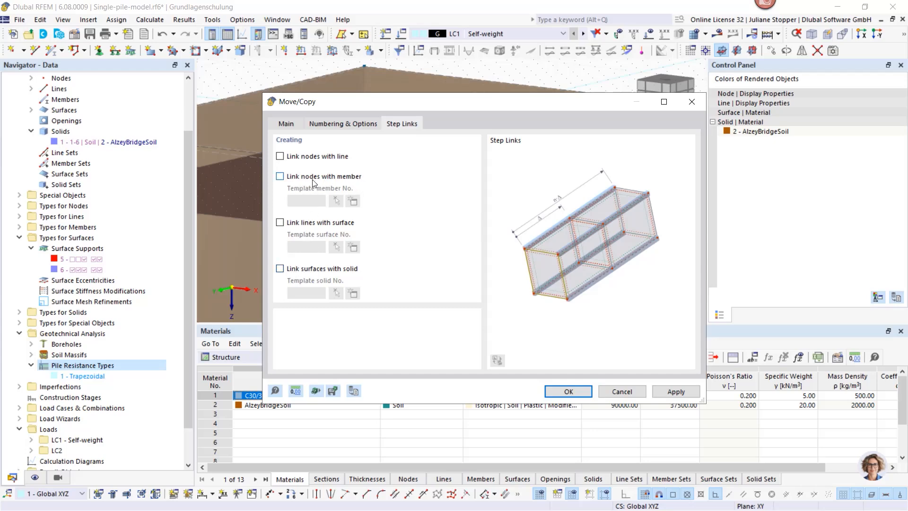
click(279, 177)
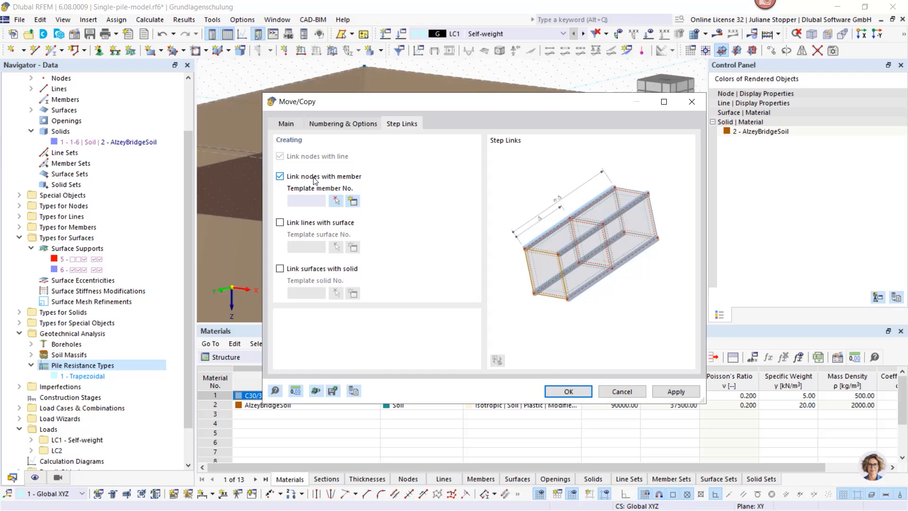
click(353, 202)
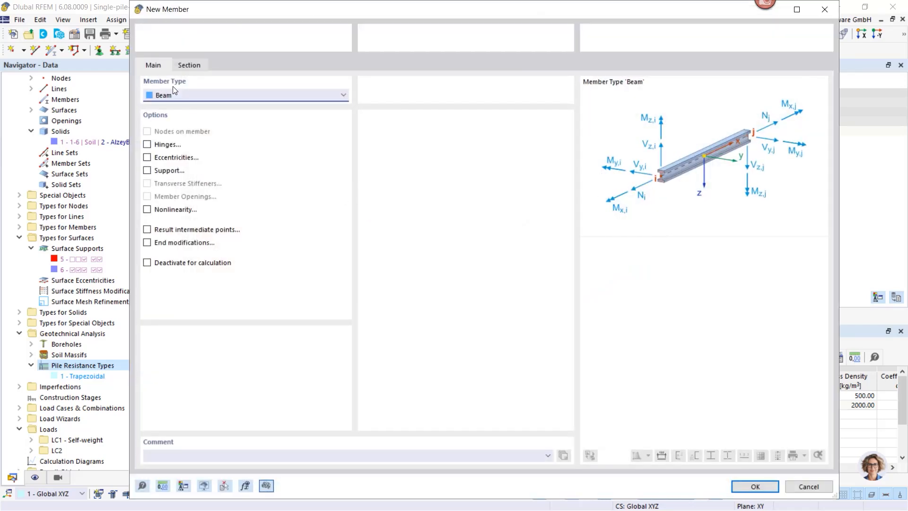
Step: Define the template member as a Pile with the 1 - Trapezoidal pile resistance type and complete the copy to create the pile
click(178, 97)
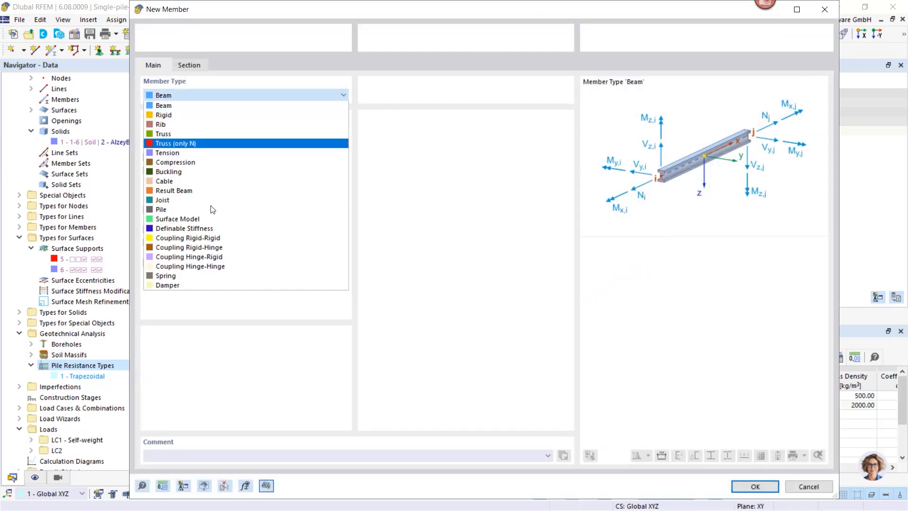
click(166, 210)
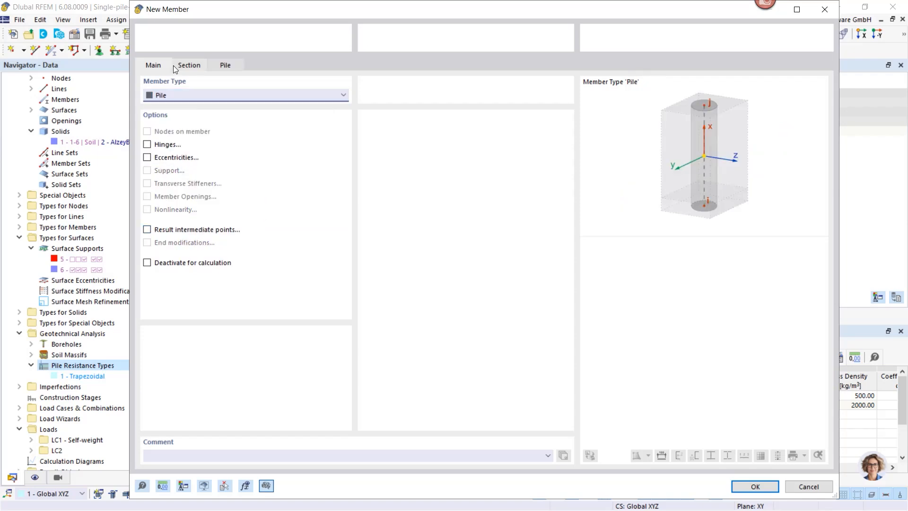
click(186, 65)
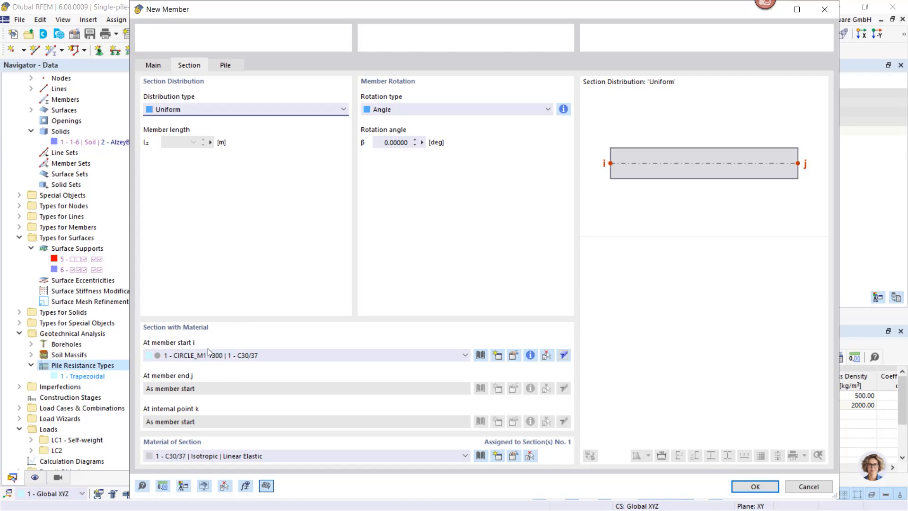
click(220, 64)
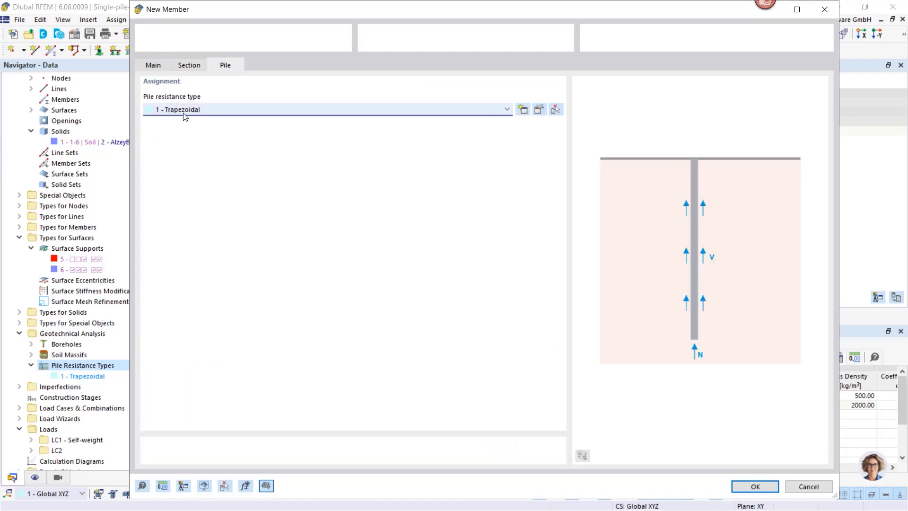
click(240, 111)
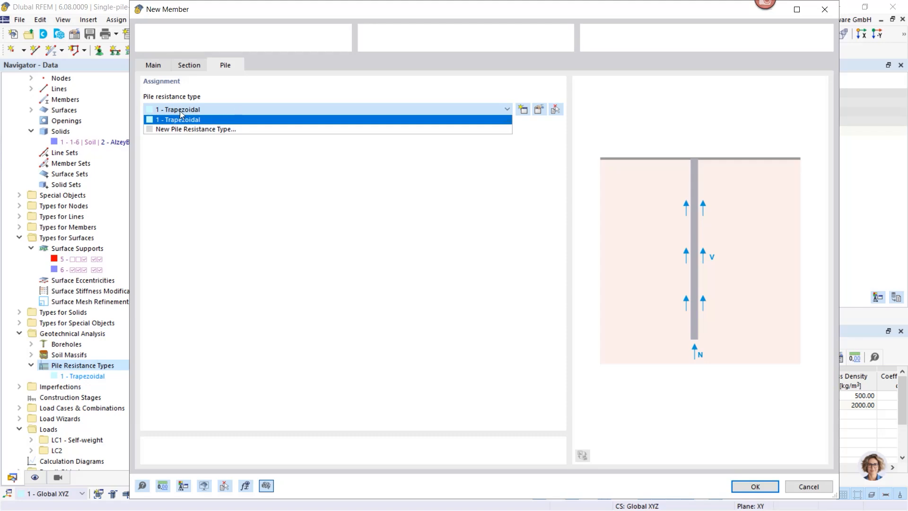
click(748, 491)
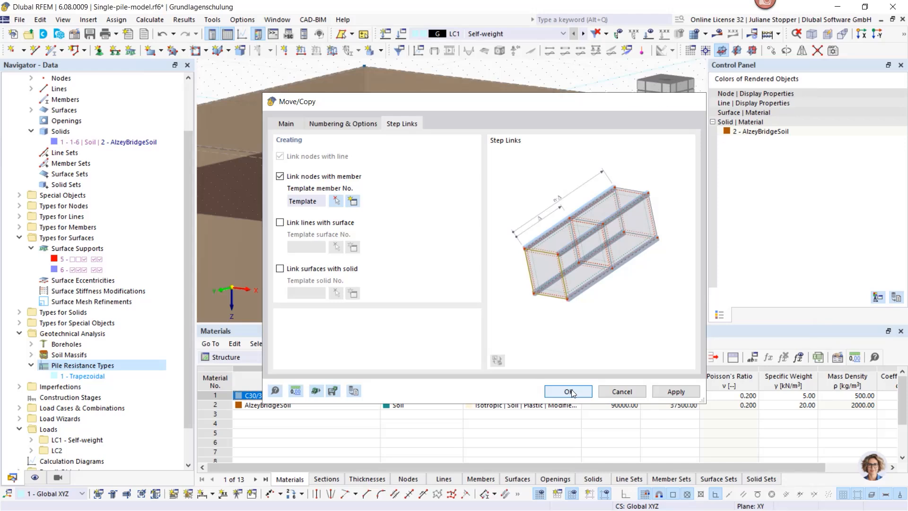
click(569, 391)
Step: Open the AlzeyBridgeSoil solid for editing and enable its integrated objects option
scroll(411, 172, down, 5)
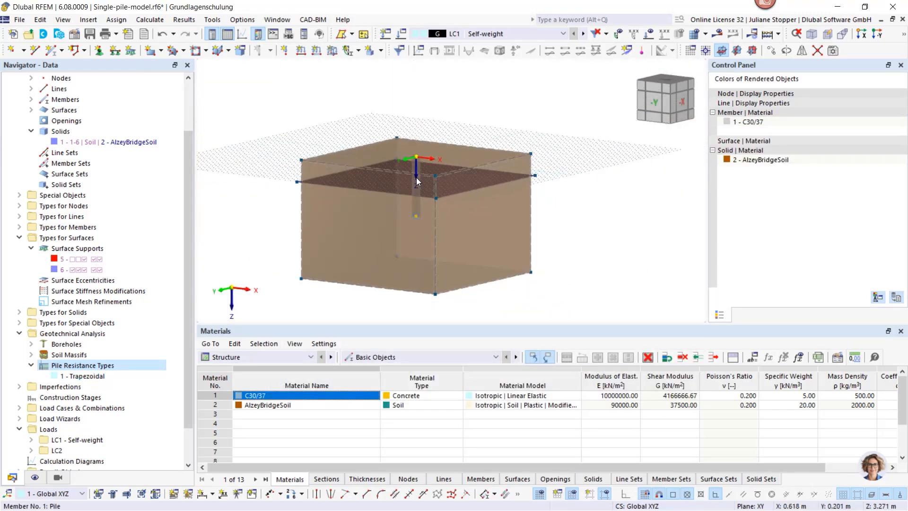
middle_drag(368, 209, 327, 208)
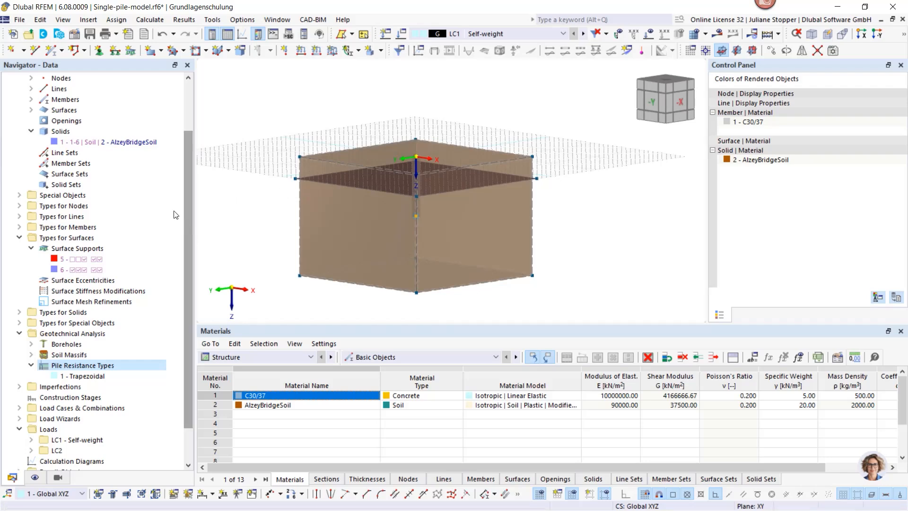
double_click(55, 141)
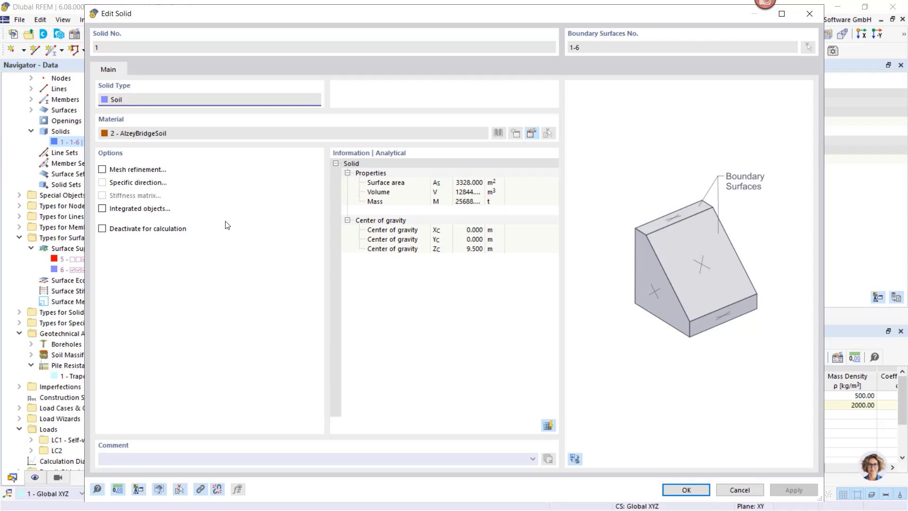
click(103, 208)
click(149, 70)
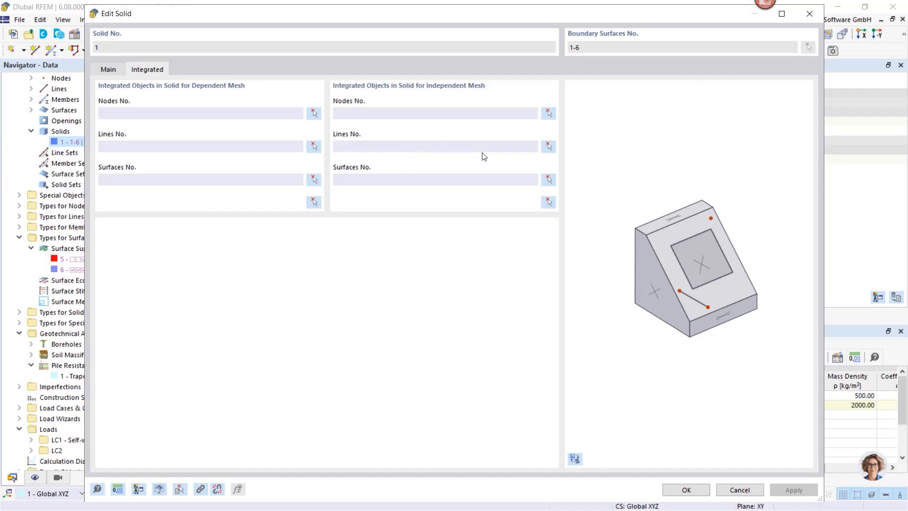
Step: Assign the pile's line 17 as an integrated line with independent mesh in the soil solid and confirm the changes
click(550, 147)
scroll(414, 207, up, 8)
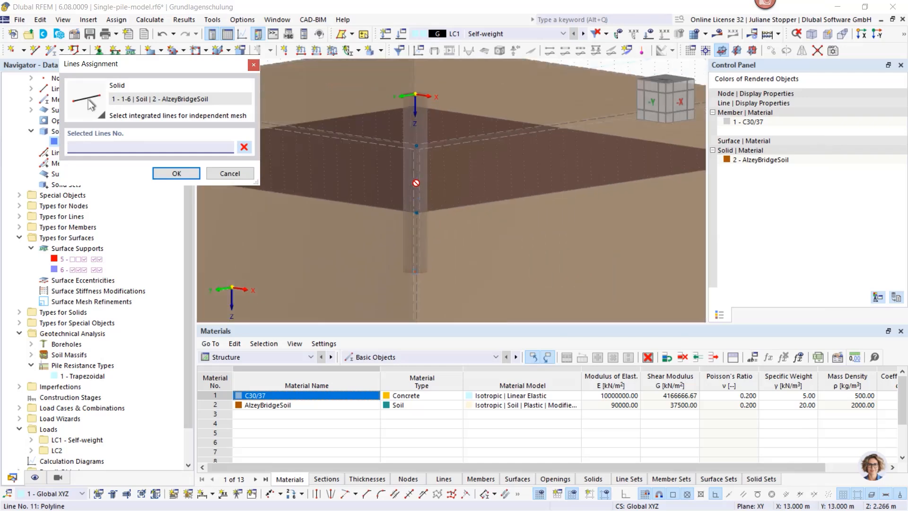
scroll(411, 209, down, 2)
ctrl+middle_drag(403, 207, 442, 207)
scroll(443, 208, down, 3)
click(423, 201)
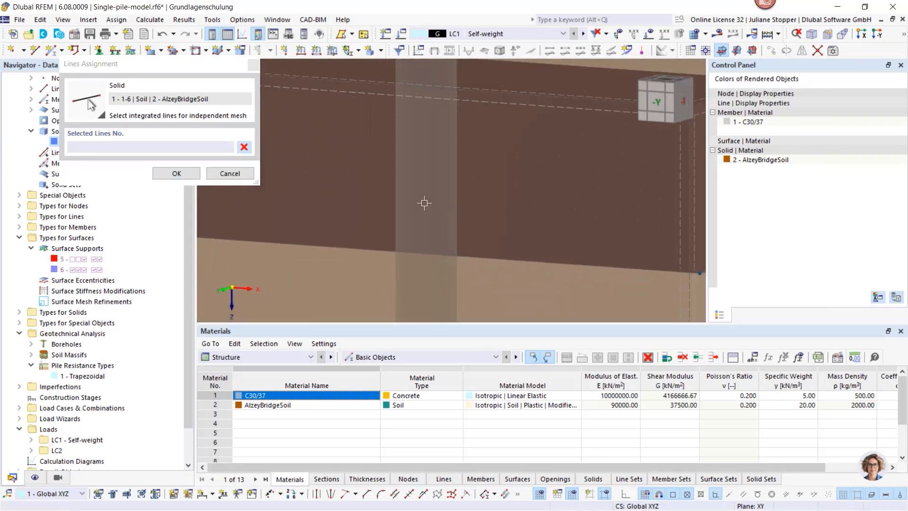
click(178, 174)
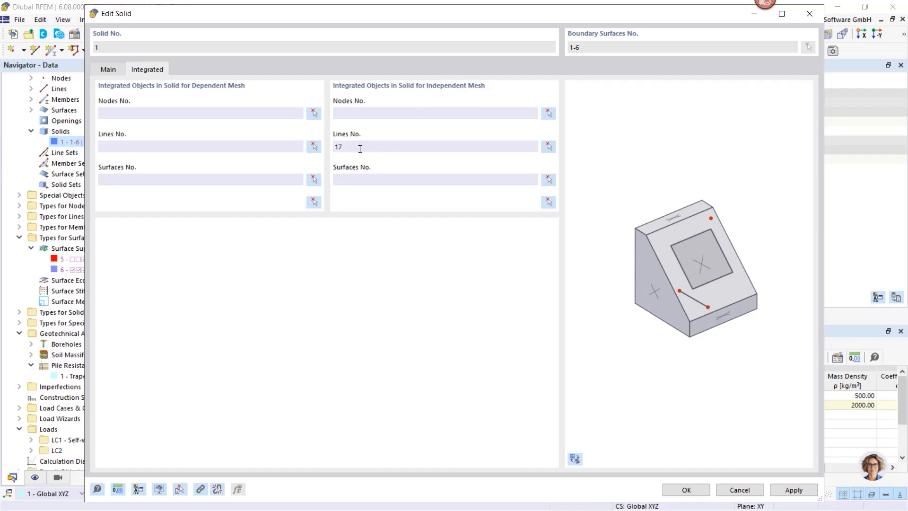
click(679, 494)
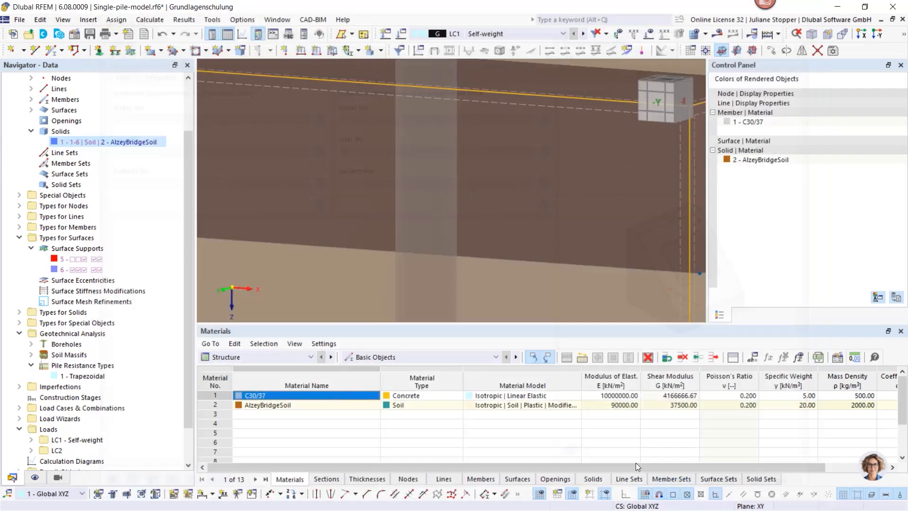
Step: Create the first construction stage and give it the comment "Initial phase"
scroll(489, 253, down, 5)
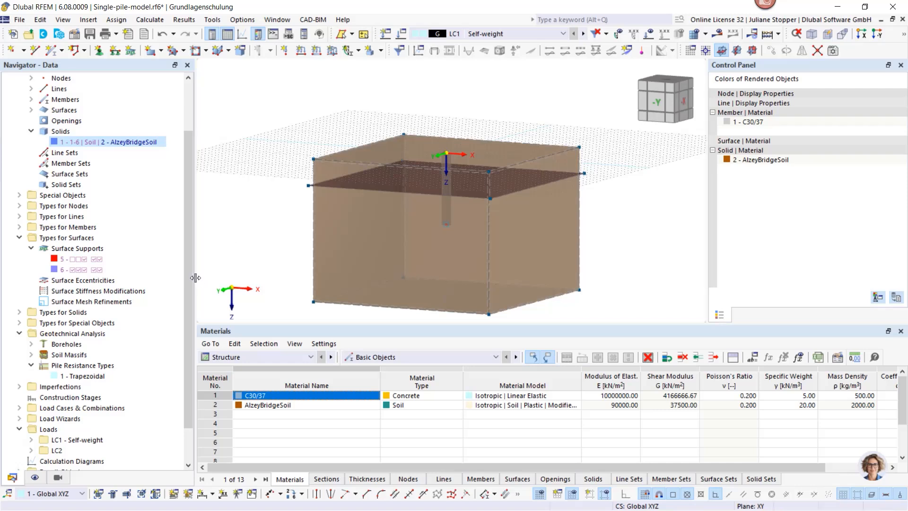
mouse_move(191, 279)
mouse_down()
mouse_move(187, 252)
mouse_move(185, 285)
mouse_up()
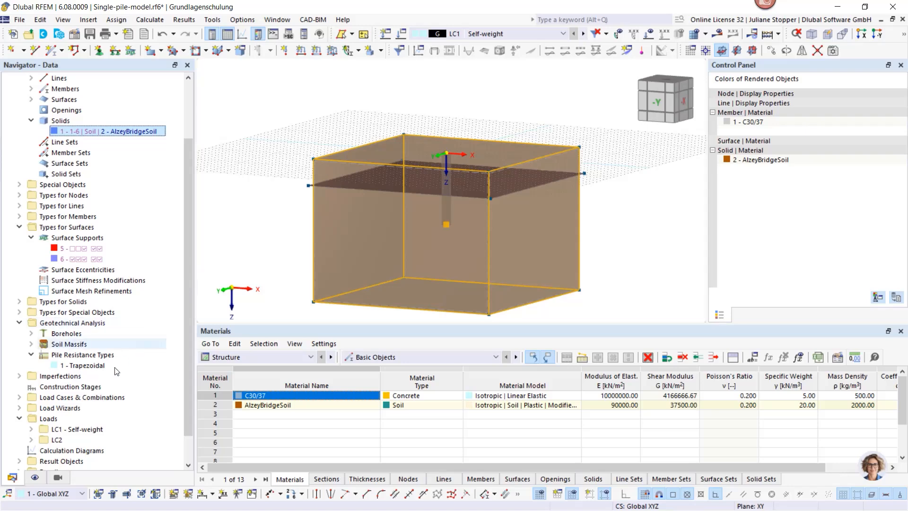
right_click(57, 389)
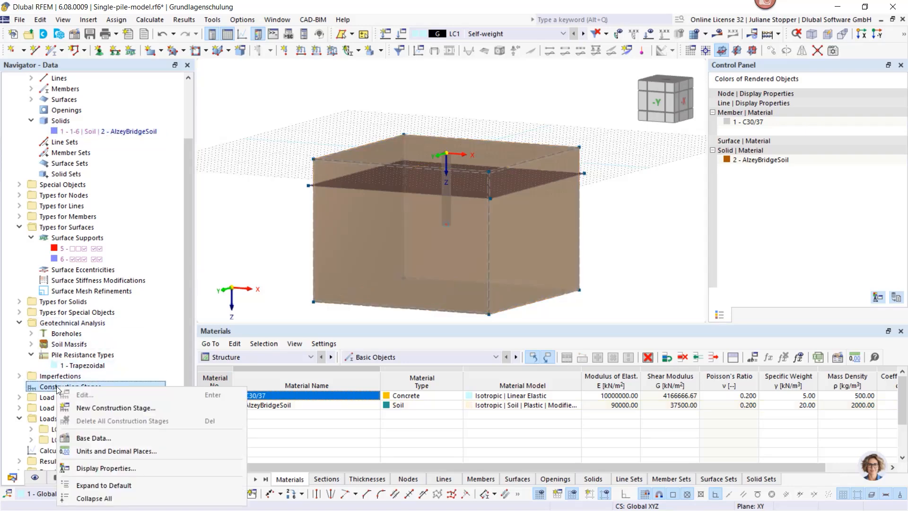
click(92, 409)
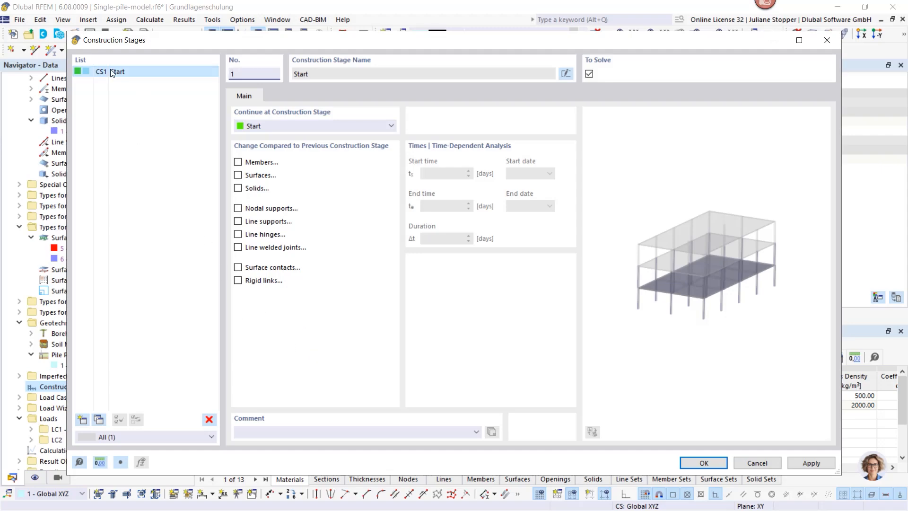
click(265, 430)
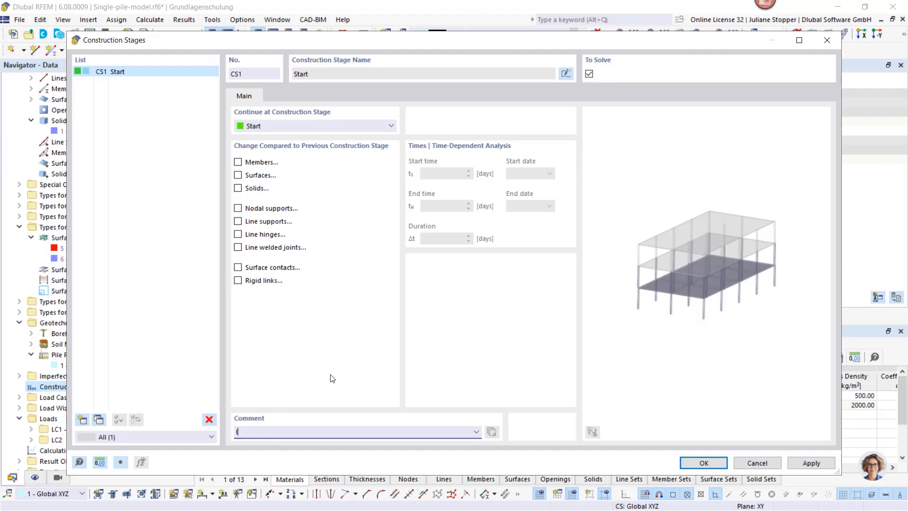
text(Initial phase)
Step: Enable solid changes for the initial phase stage and add all solids to it
click(238, 188)
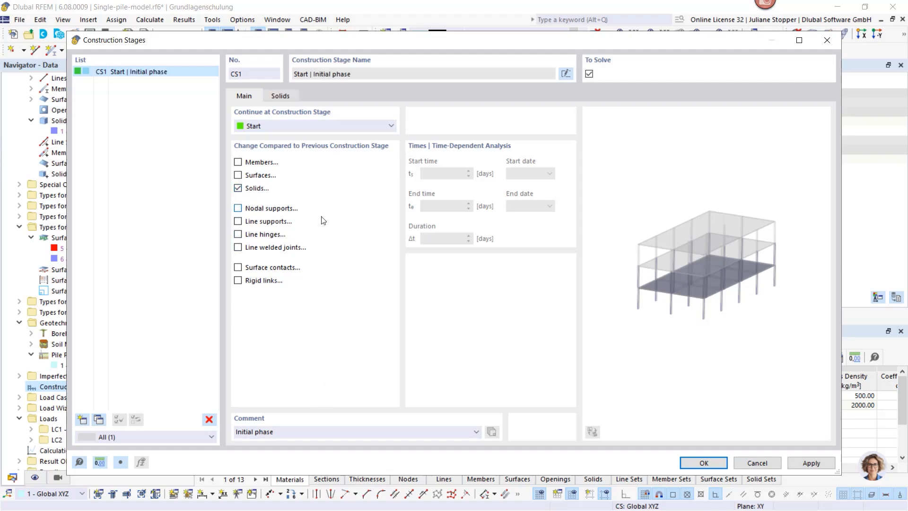
click(280, 96)
click(249, 98)
click(280, 97)
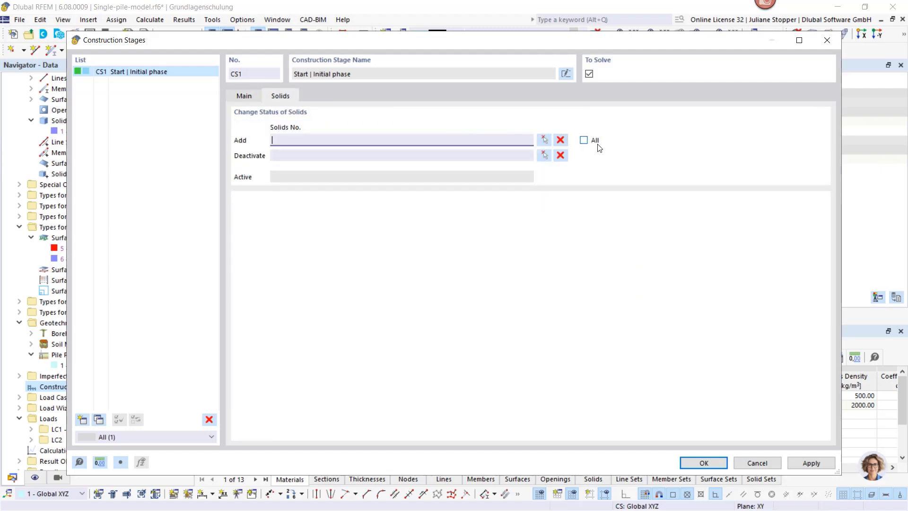
click(583, 140)
Step: Enable surface changes for the initial phase stage, add all surfaces and apply the settings
click(239, 96)
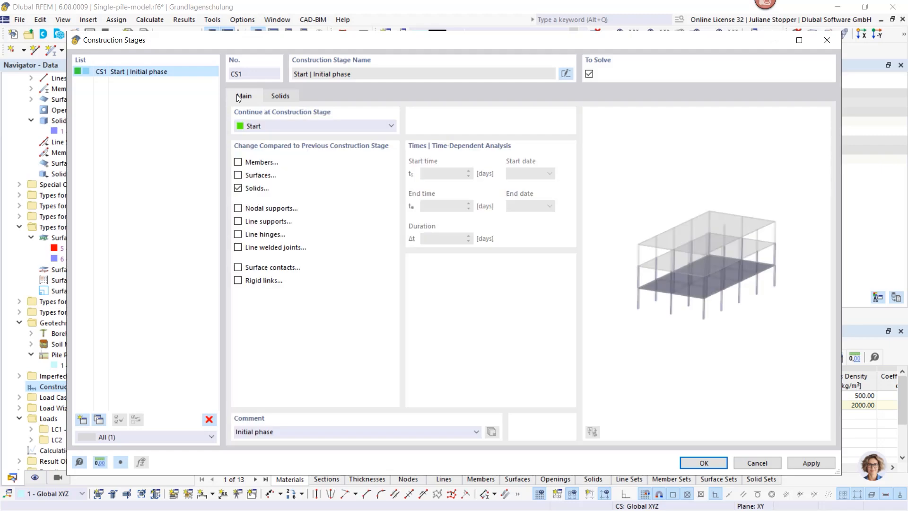
click(238, 176)
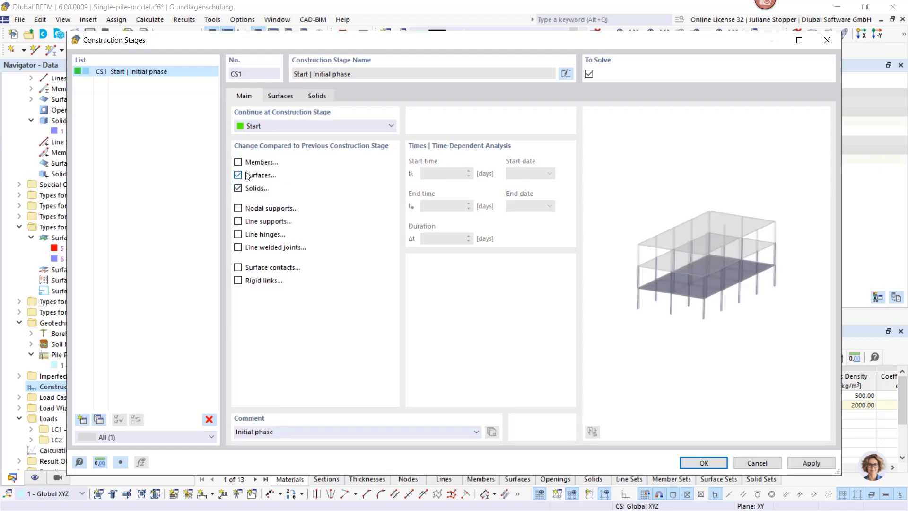
click(281, 97)
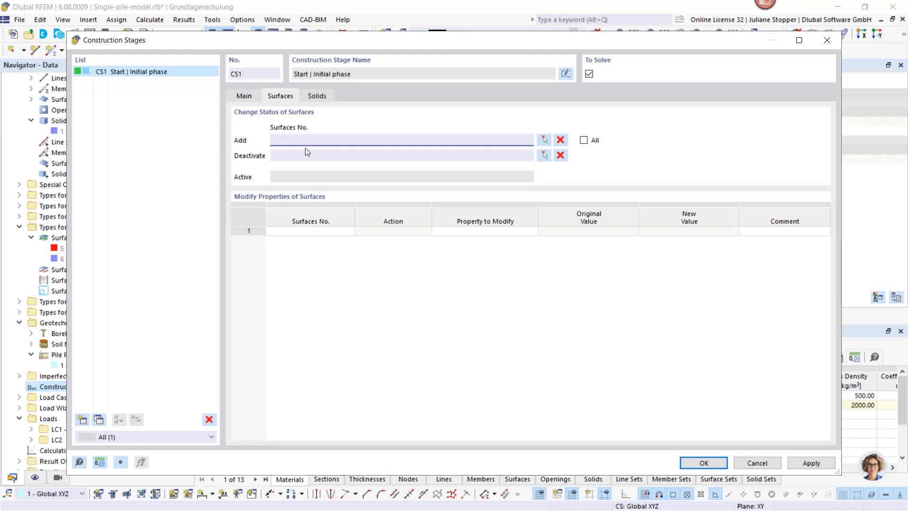
click(589, 143)
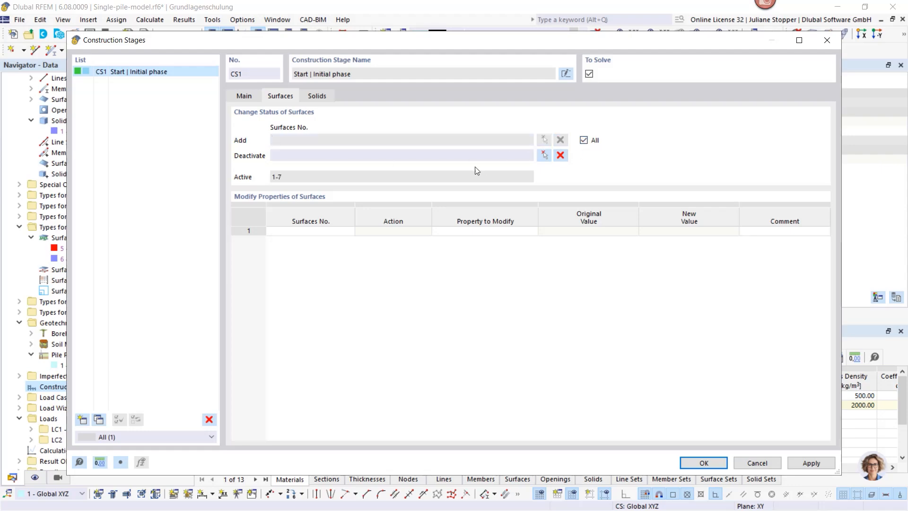
click(244, 97)
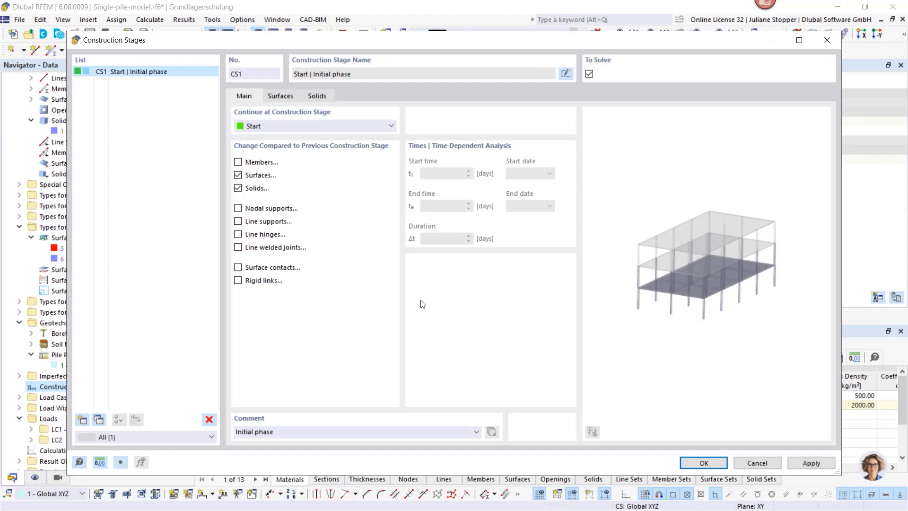
click(812, 463)
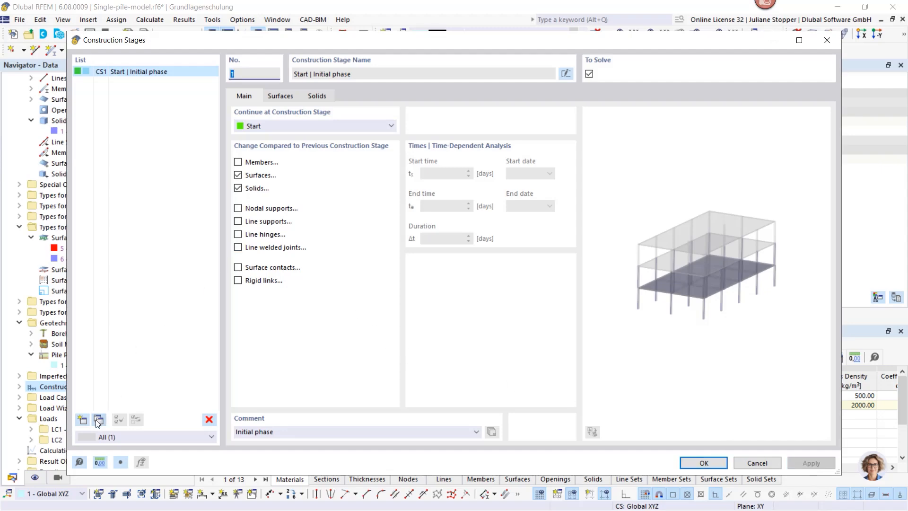
Step: Add a second construction stage following CS1 with the comment "NIL phase"
click(83, 420)
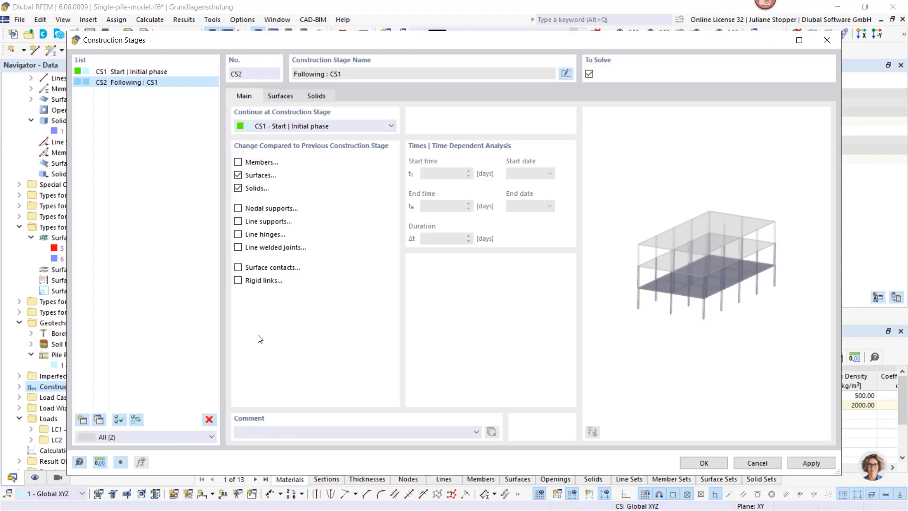
click(266, 431)
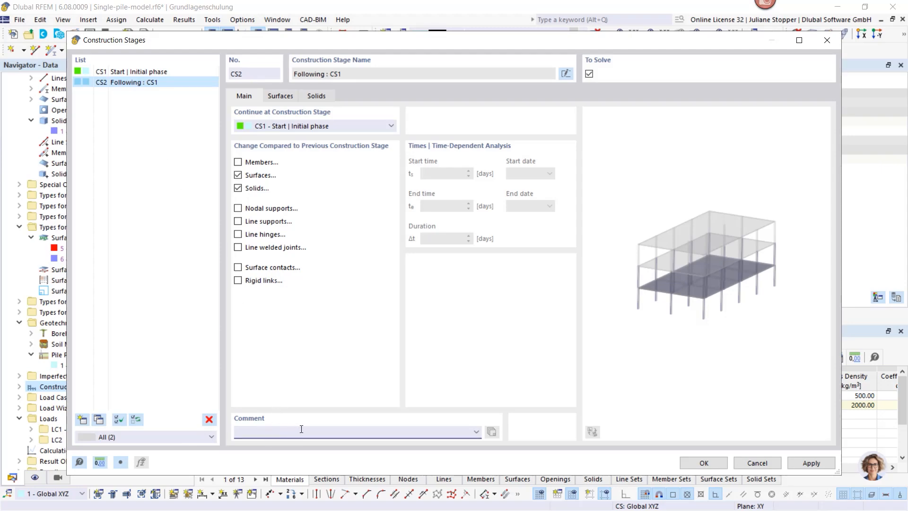
text(NIL phase)
Step: Compare the two construction stages and deactivate the surface and solid changes for the NIL phase
click(165, 72)
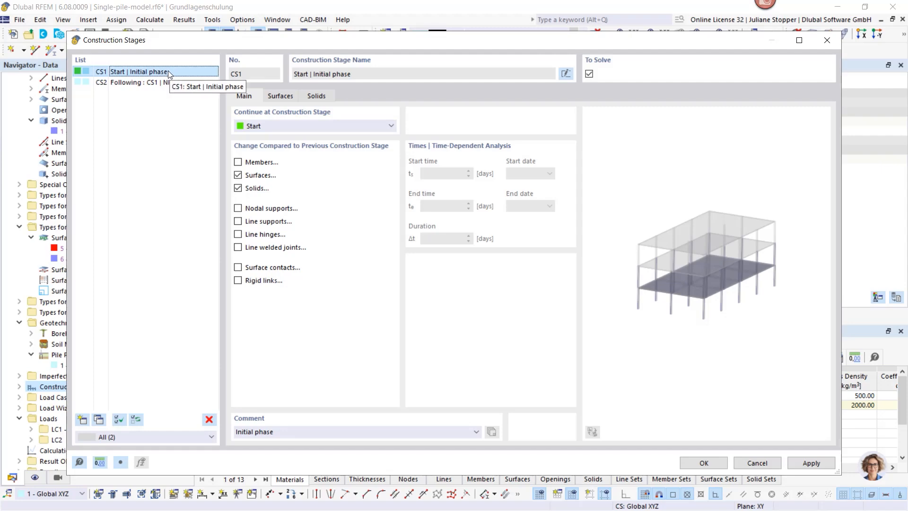
click(167, 83)
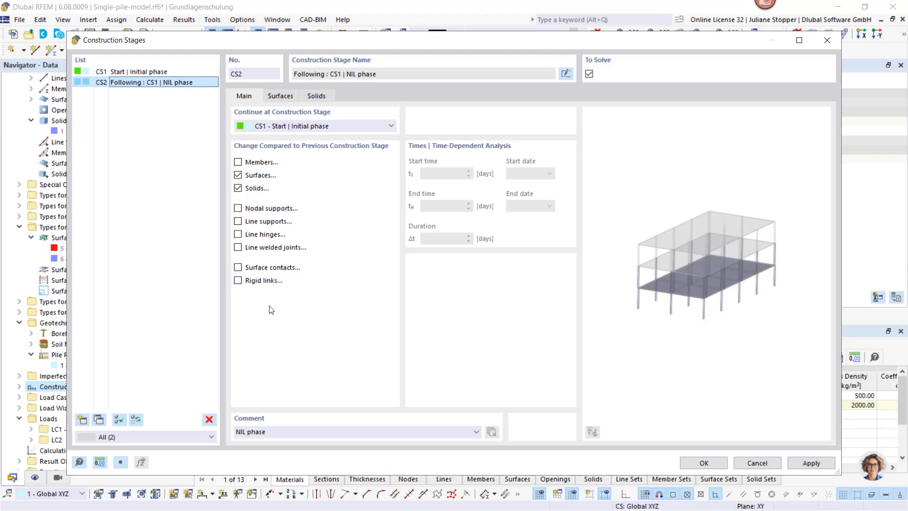
click(144, 76)
click(141, 81)
click(238, 175)
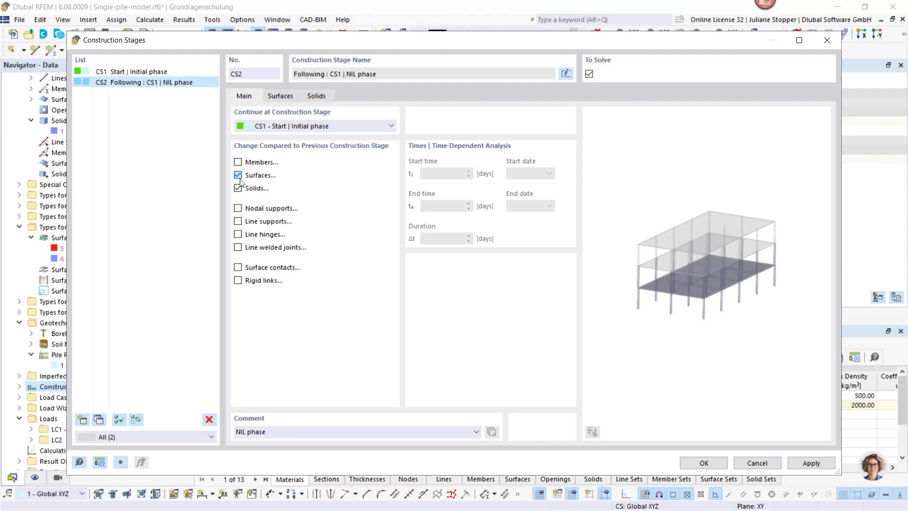
click(238, 187)
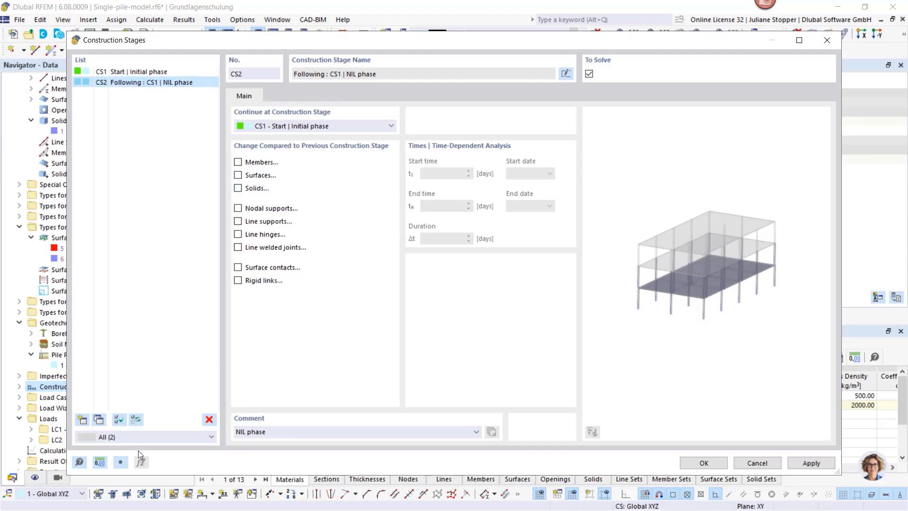
Step: Add a third construction stage following CS2 with the comment "Pile activation"
click(82, 420)
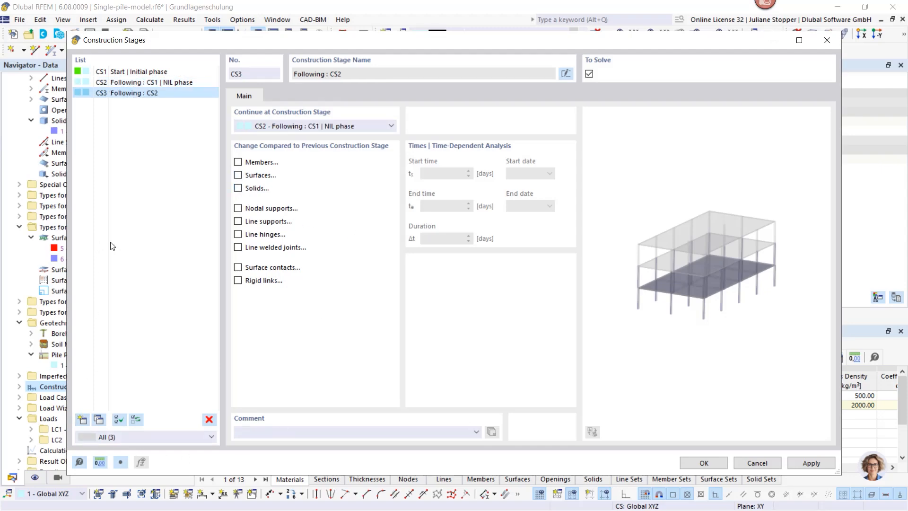
click(263, 430)
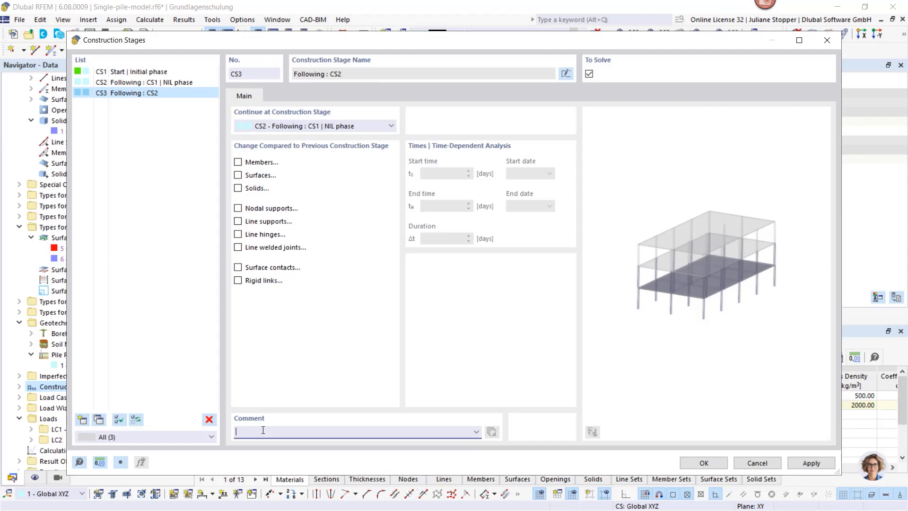
text(Pile activation)
Step: Enable member changes for the pile activation stage, add the pile member and apply the settings
click(239, 159)
click(282, 96)
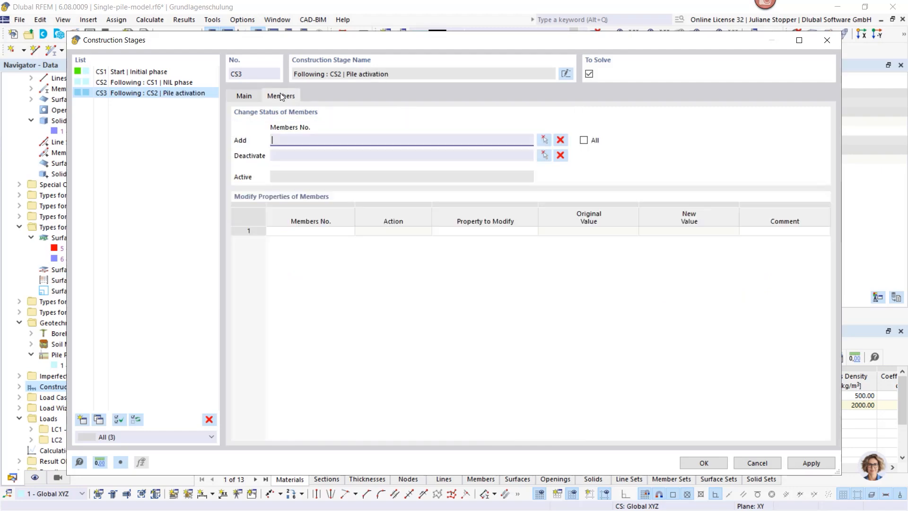
click(545, 140)
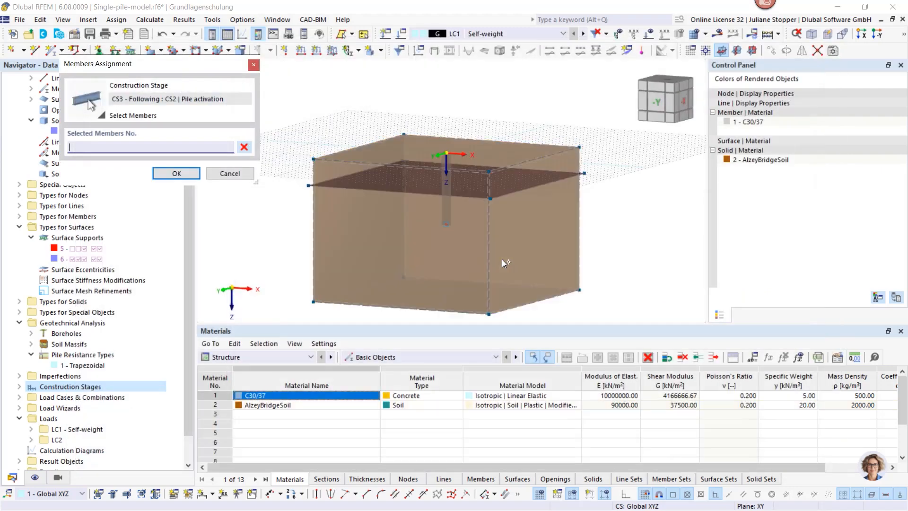
click(445, 208)
click(177, 173)
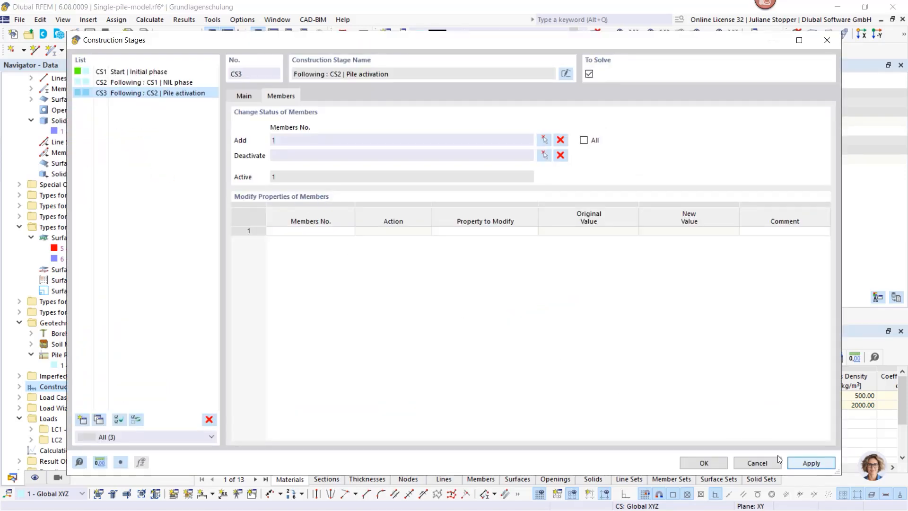
click(811, 463)
Step: Add a fourth construction stage following CS3 without member changes, with the comment "Loading", and confirm the construction stages
click(83, 420)
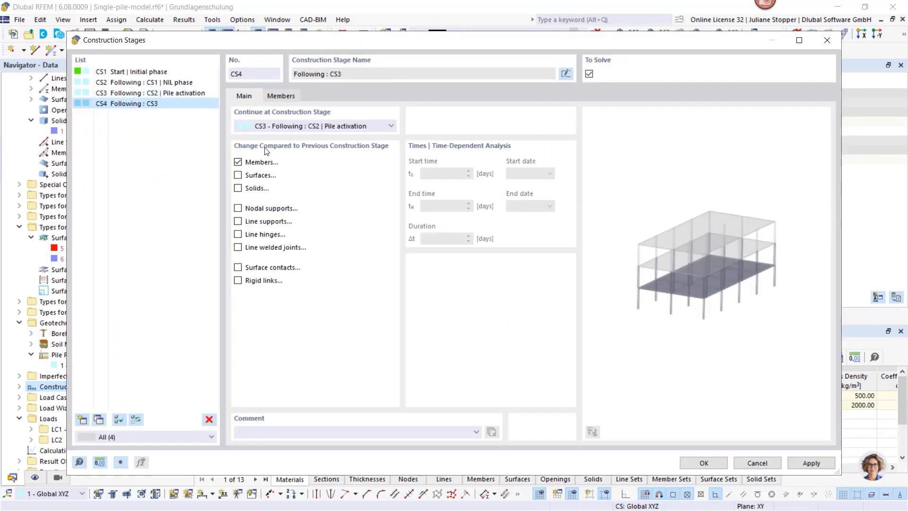
click(247, 162)
click(238, 162)
click(276, 428)
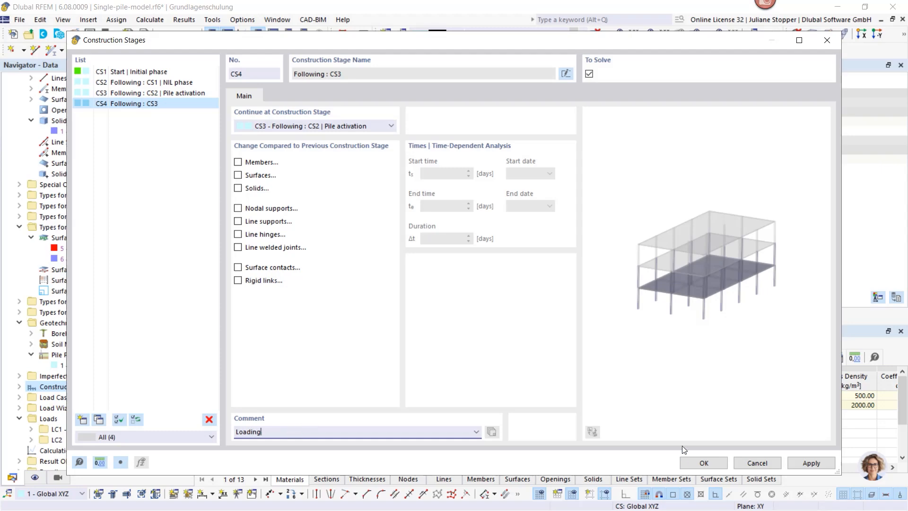
click(704, 463)
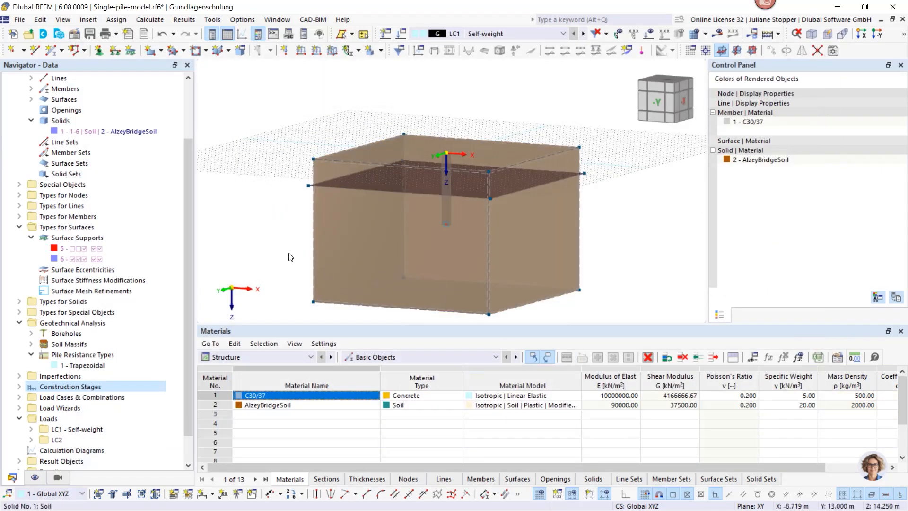
Step: Open the load cases and combinations for editing and disable the combination wizard
scroll(27, 153, up, 2)
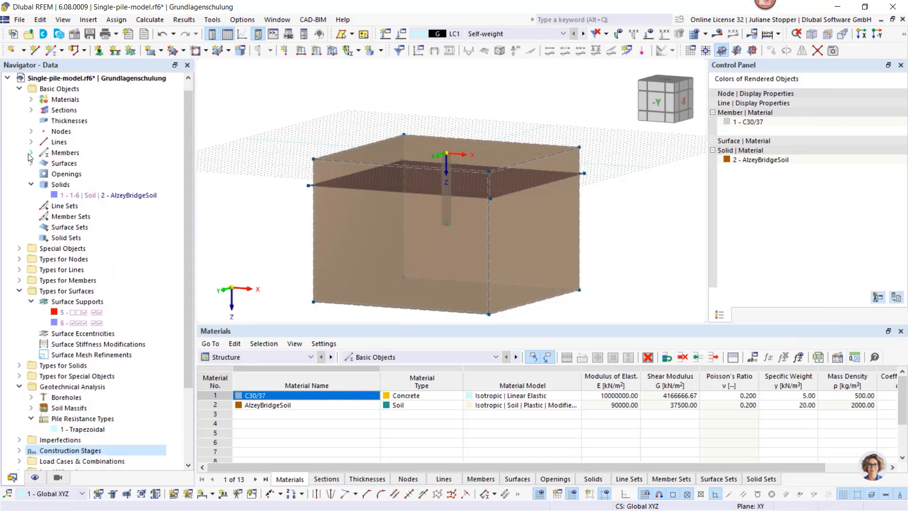
scroll(27, 153, up, 1)
click(20, 99)
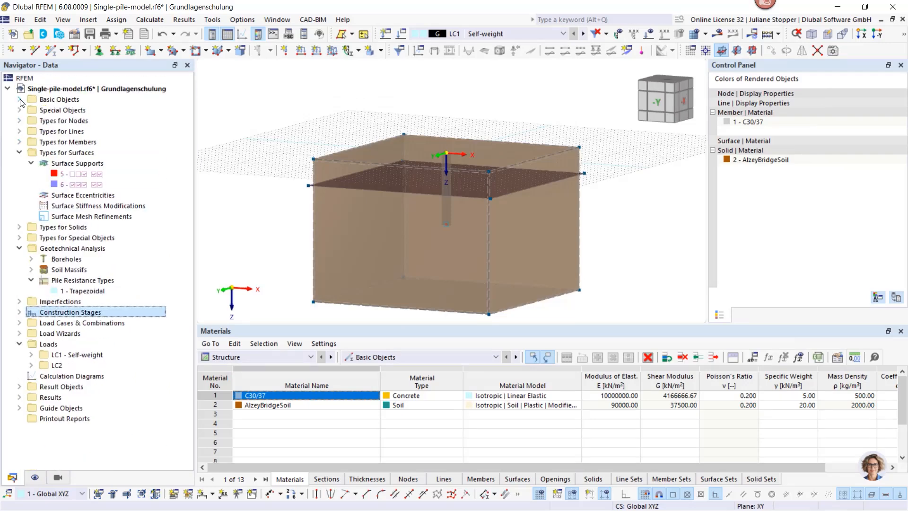
click(20, 153)
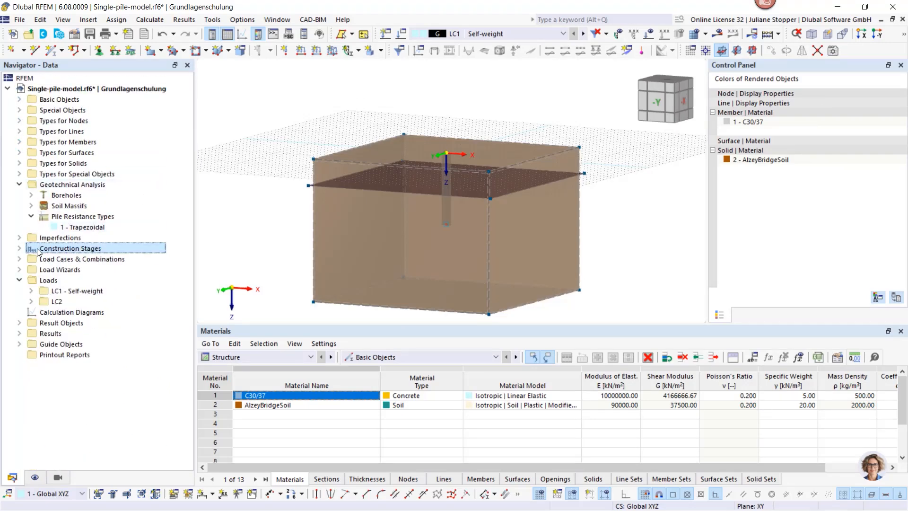
click(19, 259)
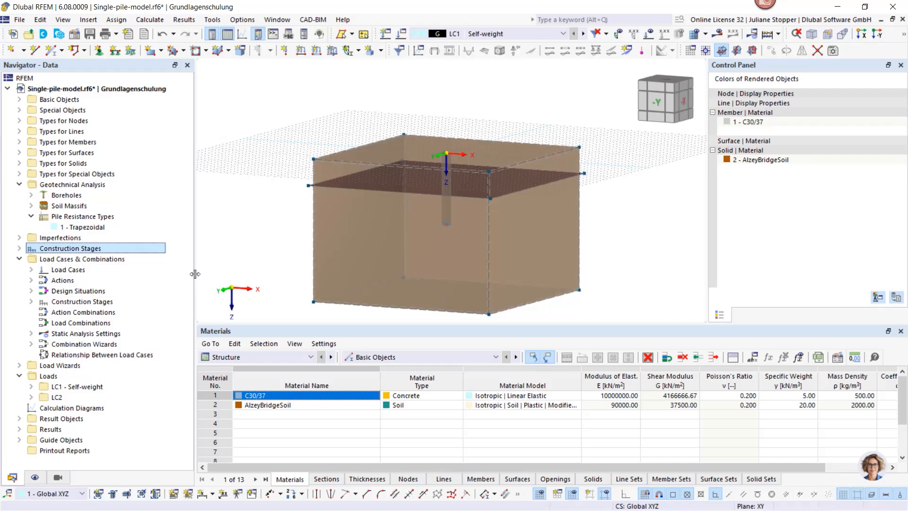
click(31, 270)
right_click(53, 271)
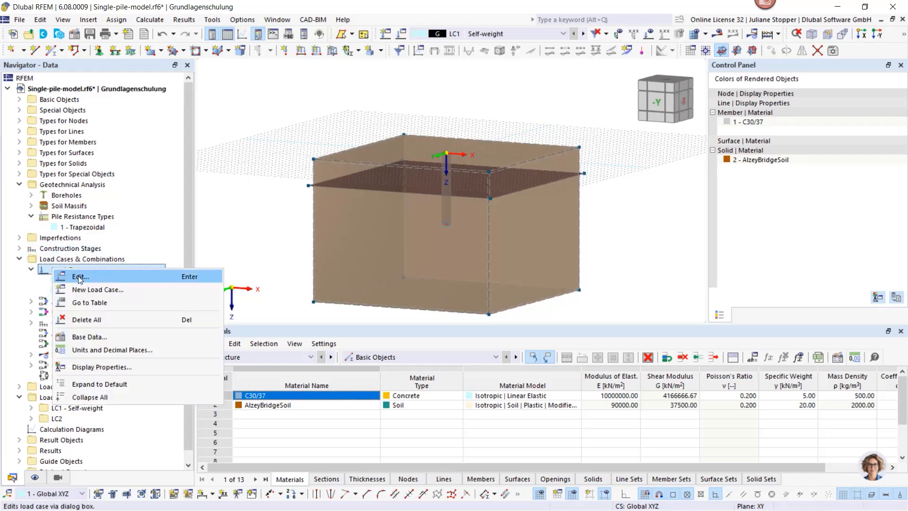
click(79, 277)
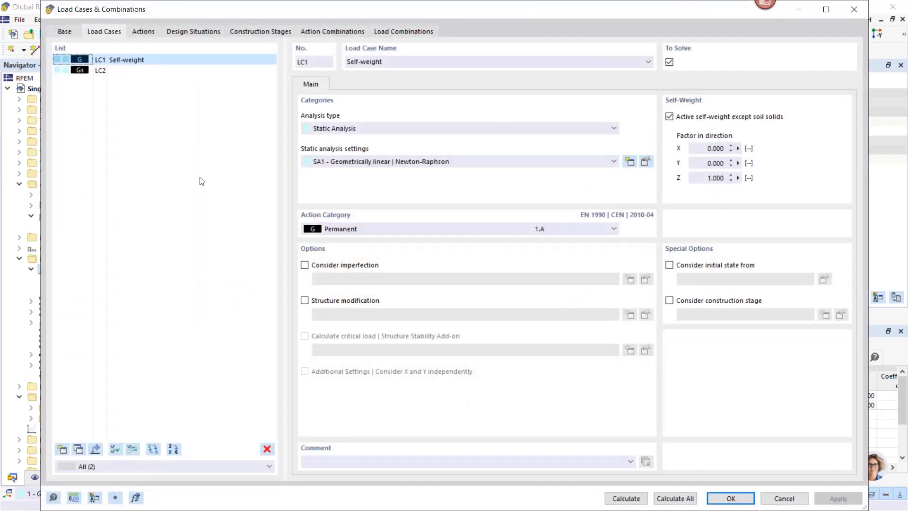
click(69, 31)
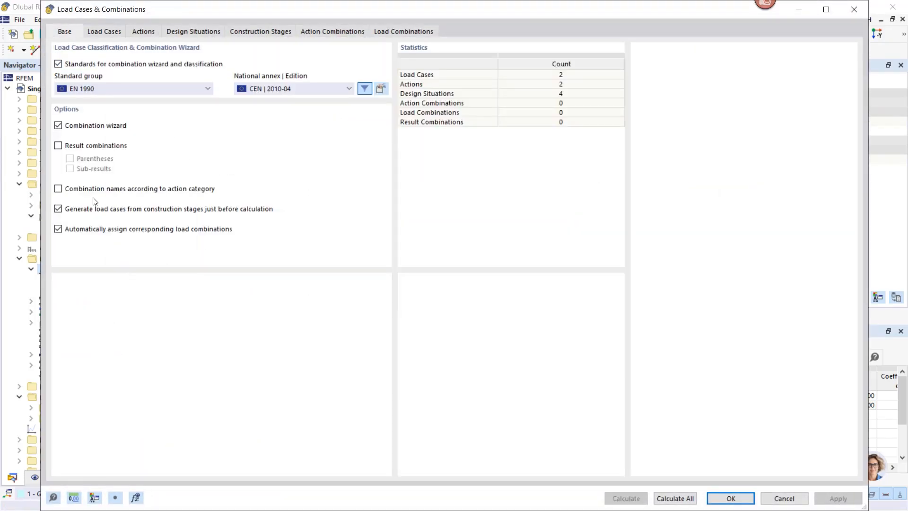
click(58, 125)
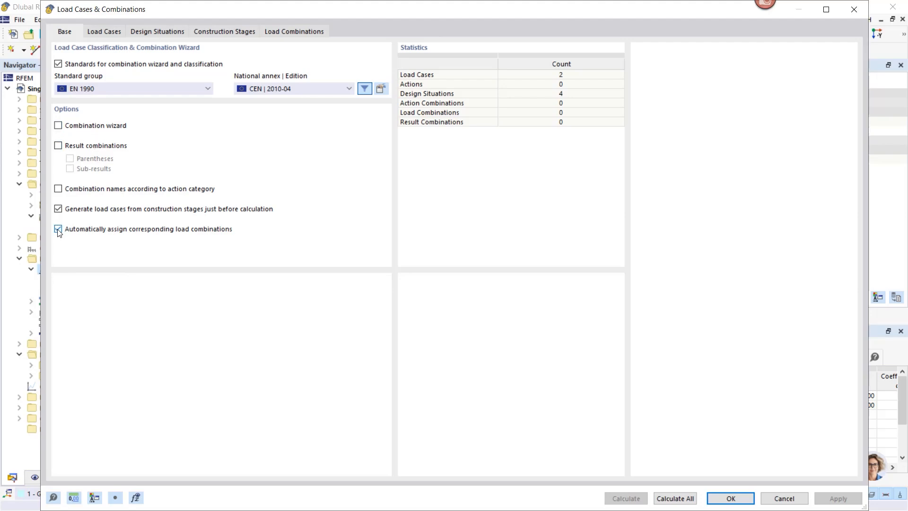
Step: Name load case LC2 "Soil self-weight" and apply the change
click(102, 31)
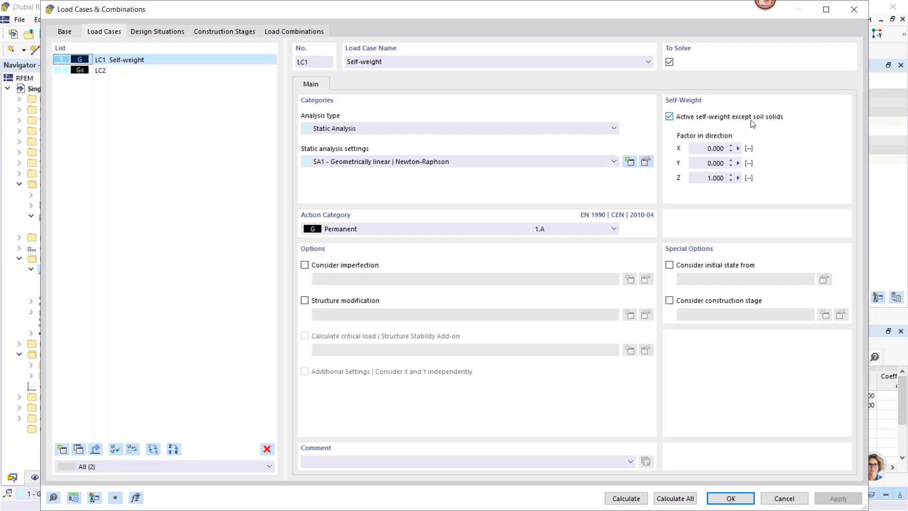
click(107, 71)
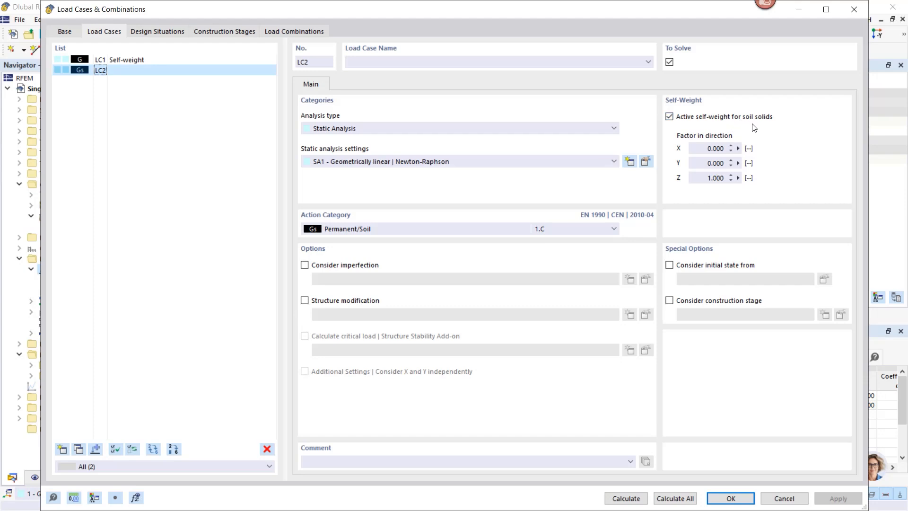
click(395, 59)
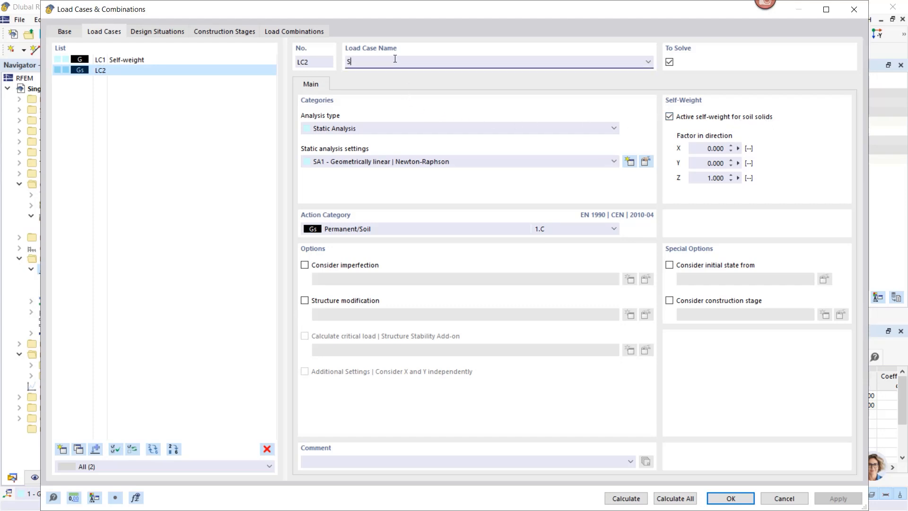
text(Soil self-weight)
click(838, 498)
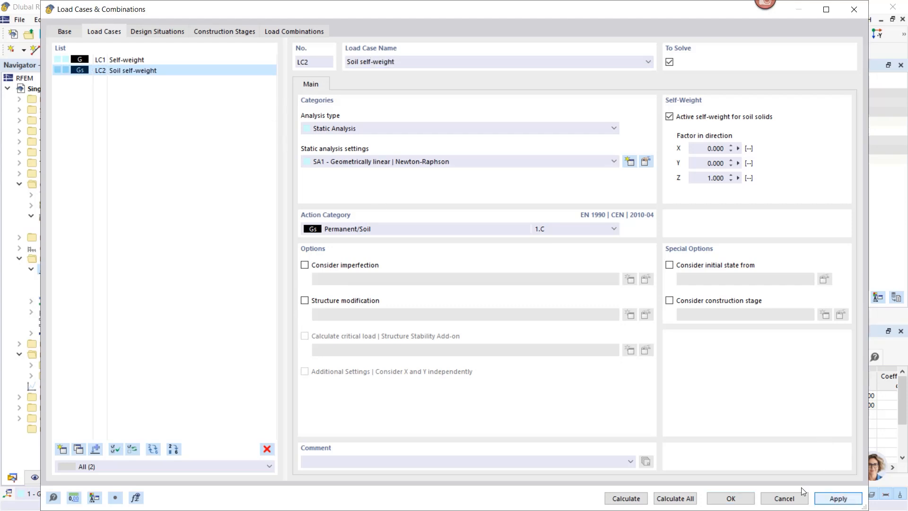
Step: Add a third load case named "Loading" with the action category Permanent/Imposed
click(60, 447)
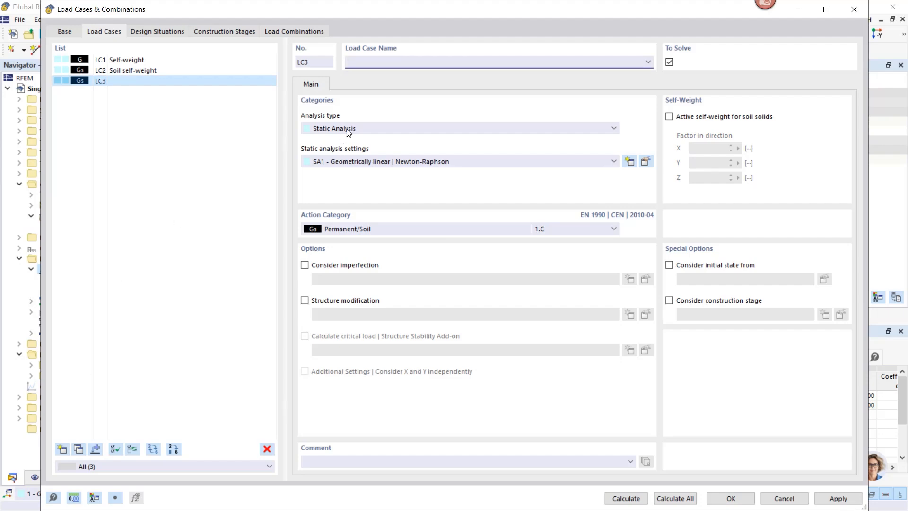
click(348, 232)
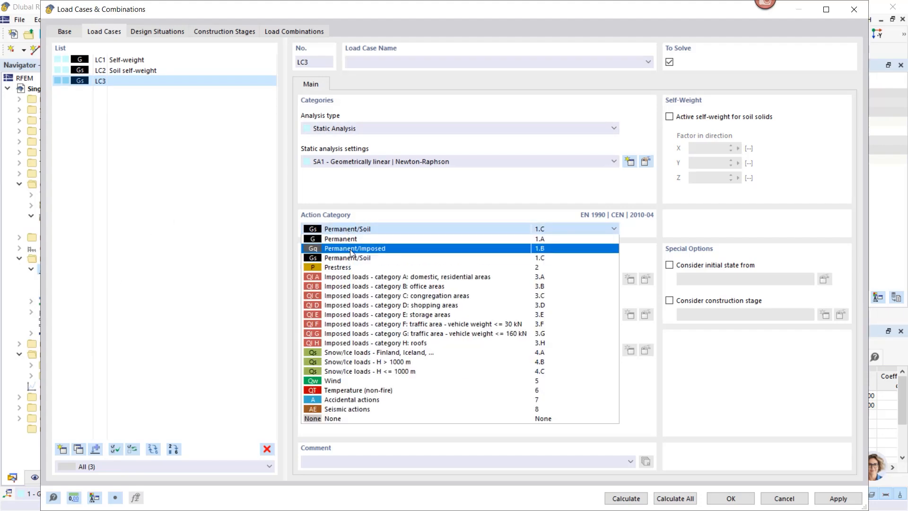
click(350, 248)
click(373, 61)
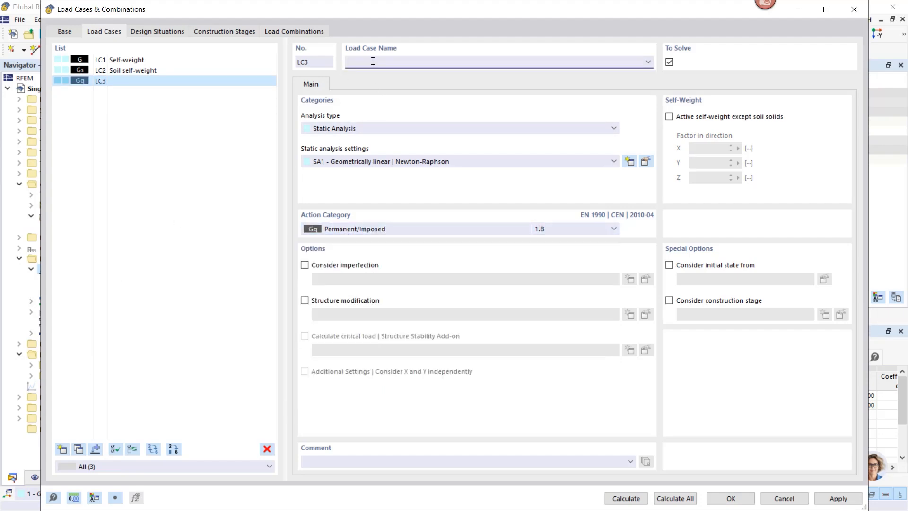
text(Loading)
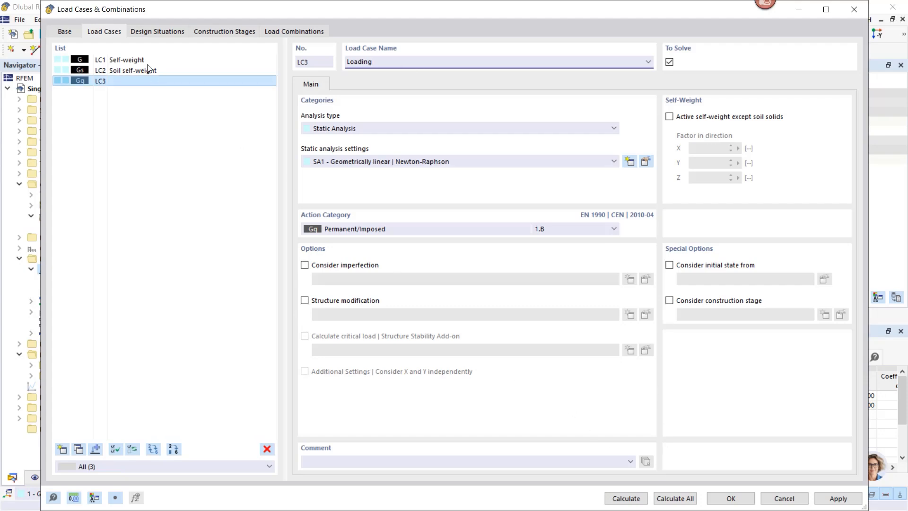
Step: Deactivate all design situations from DS1 to DS4
click(142, 31)
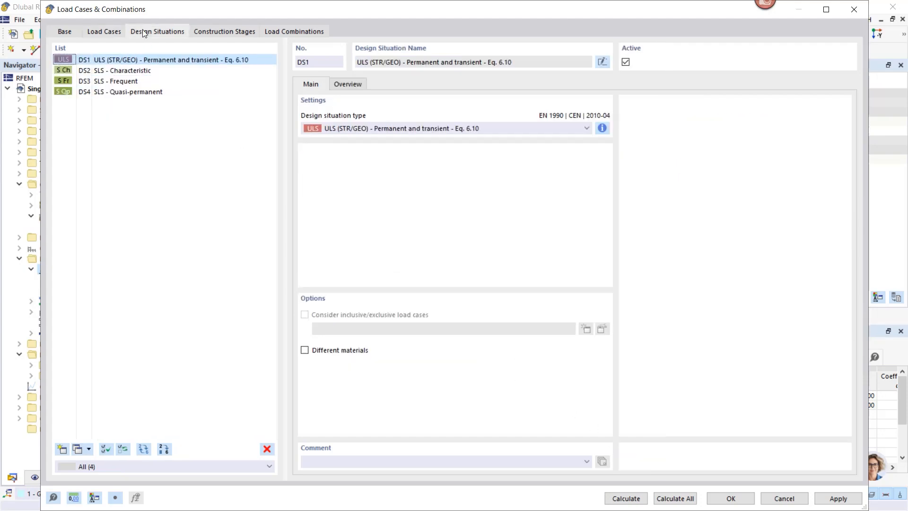
shift+click(129, 92)
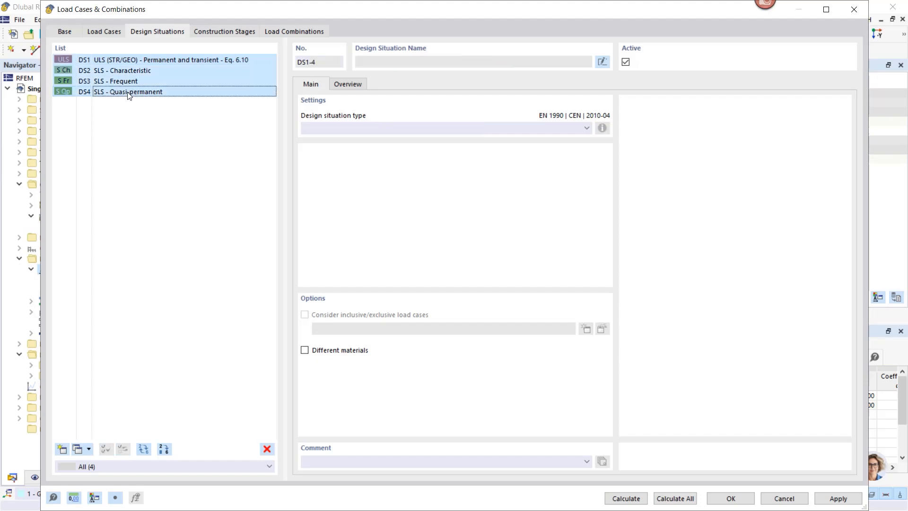
click(626, 62)
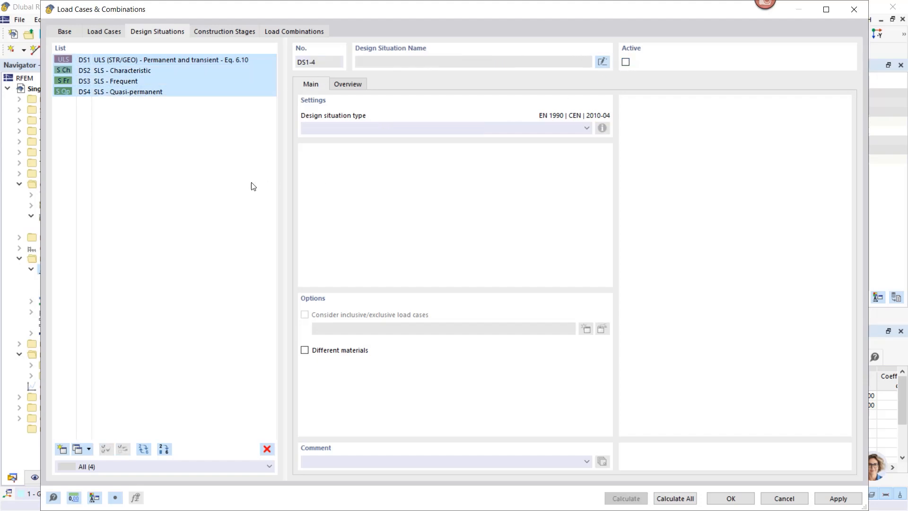
Step: Assign the soil self-weight load case LC2 to the initial phase construction stage and apply the settings
click(224, 31)
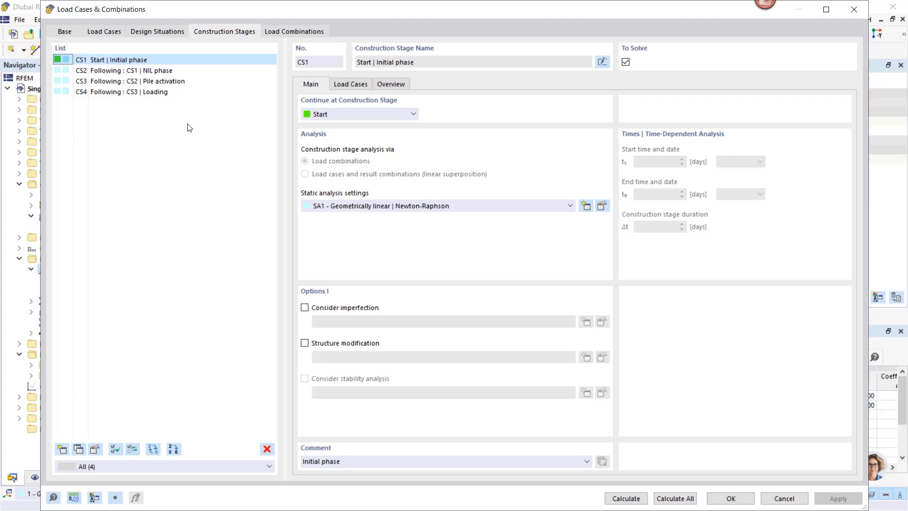
click(104, 60)
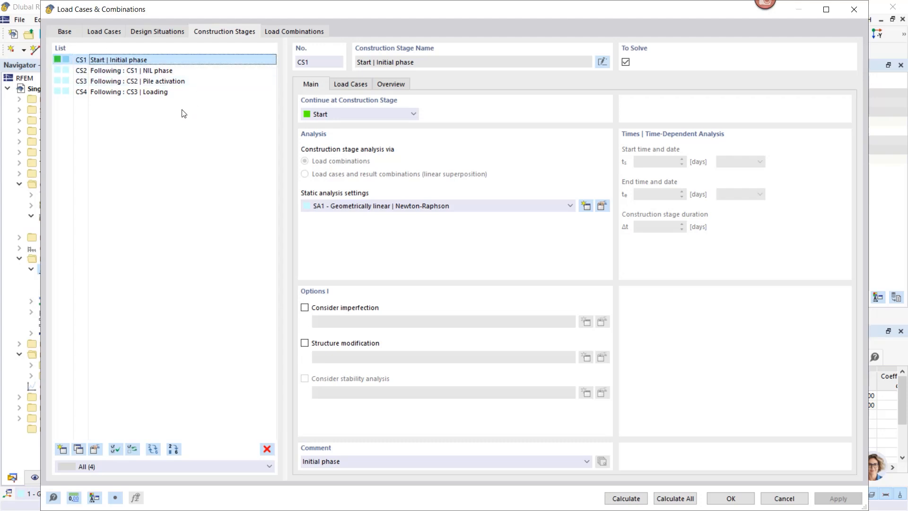
click(351, 83)
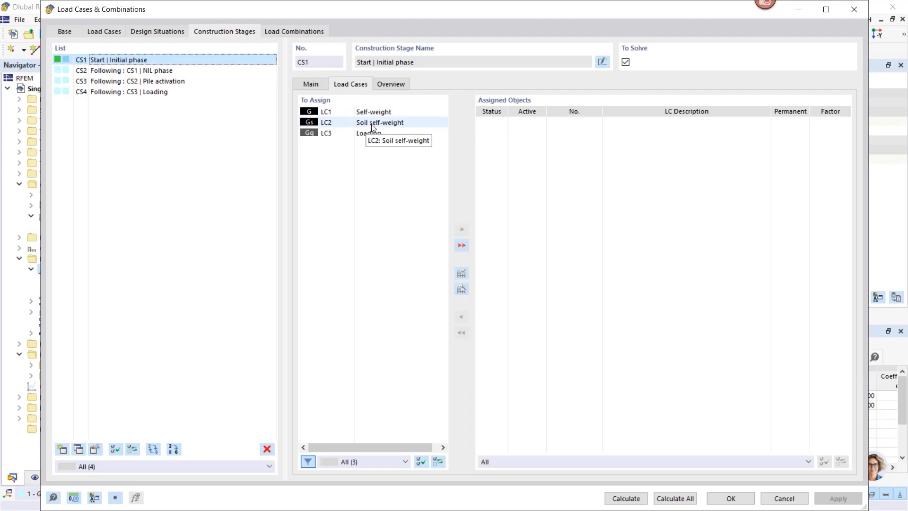
click(384, 124)
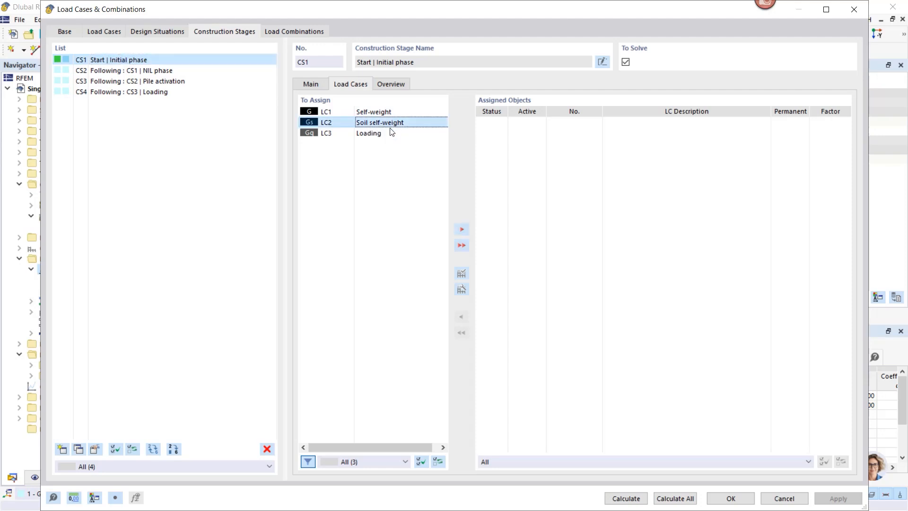
click(461, 230)
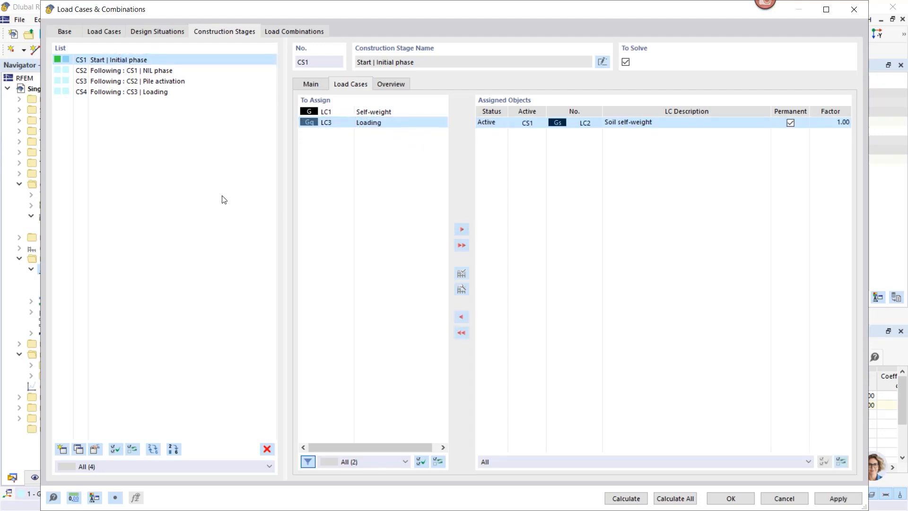
click(838, 498)
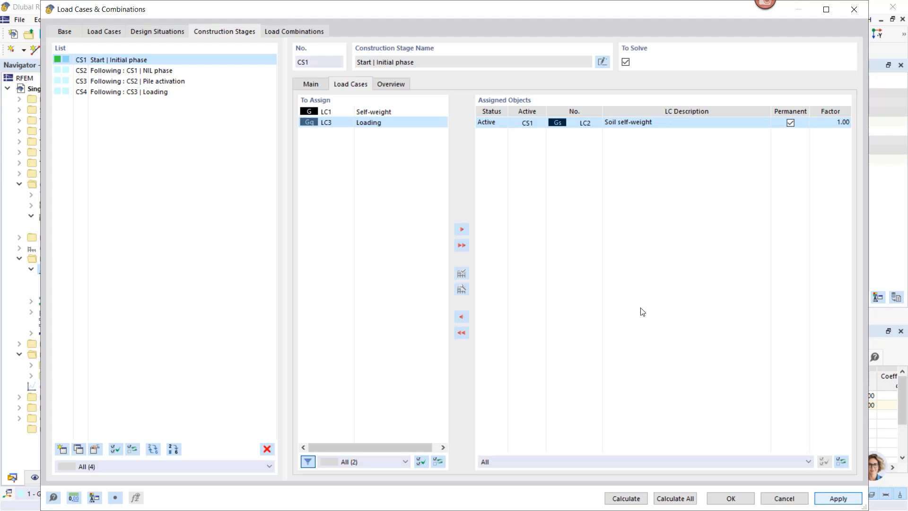
Step: Create a structure modification for the initial phase, with Material Nonlinearity Models deactivated and shear panels and rotational restraints not considered
click(310, 84)
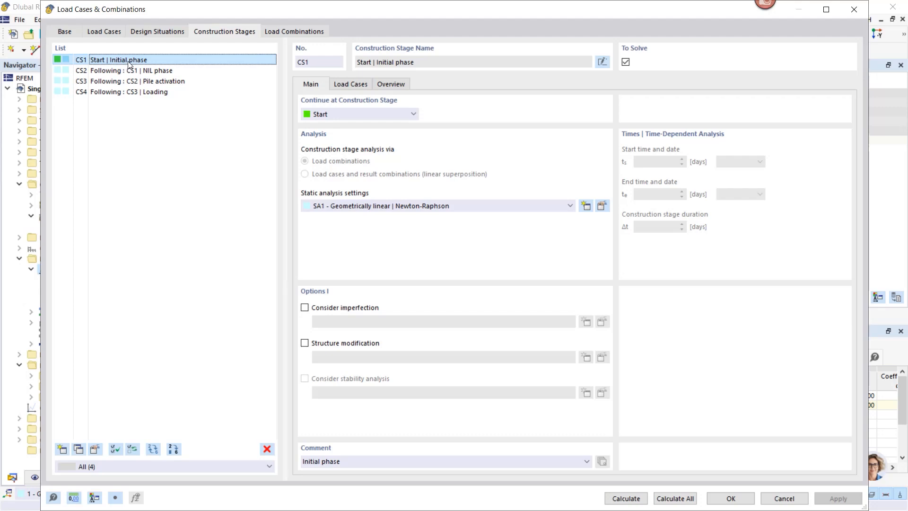
click(305, 345)
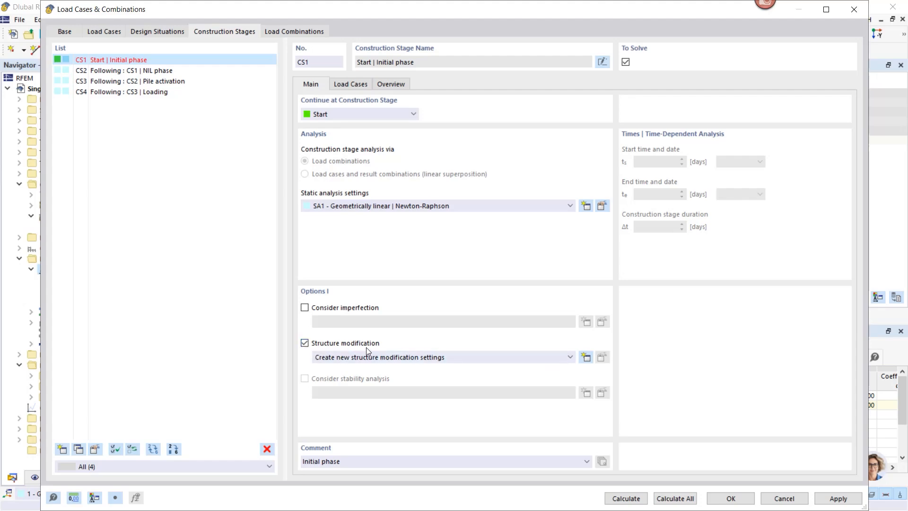
click(586, 356)
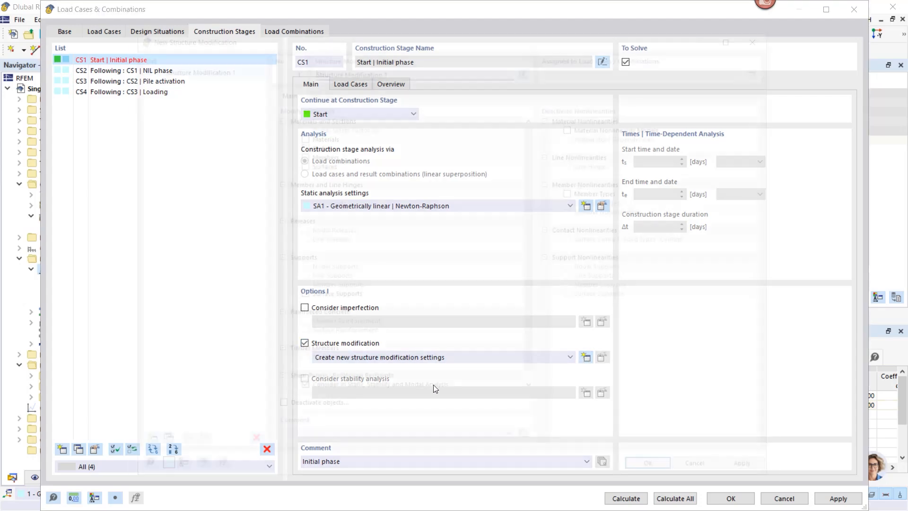
click(299, 393)
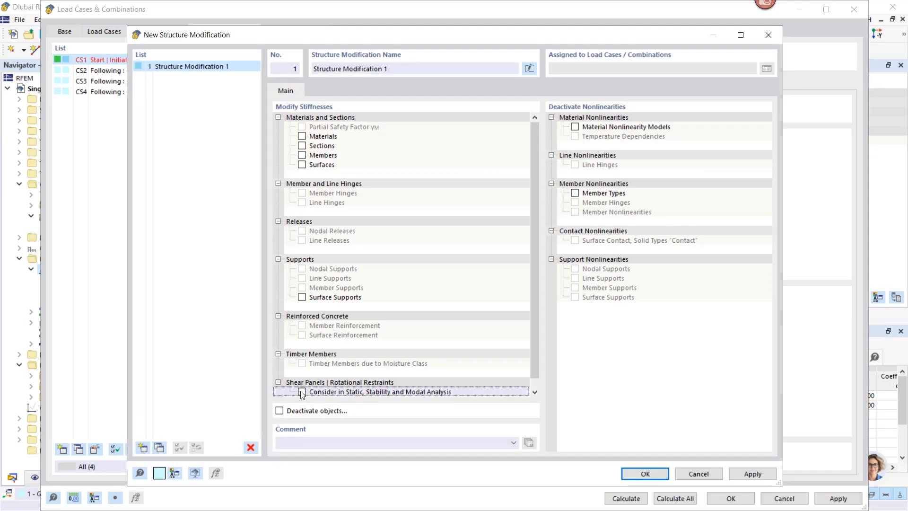
click(575, 127)
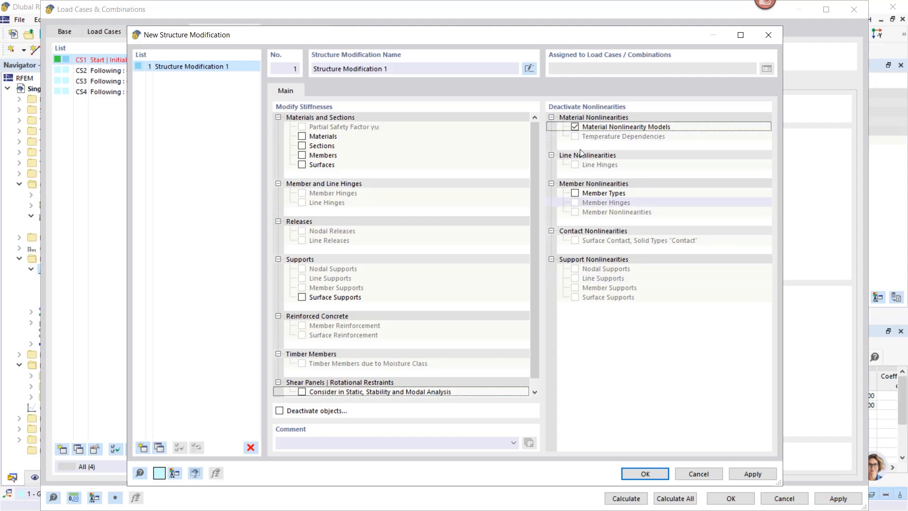
Step: Add the comment "Linearized material behavior" to the structure modification and confirm it for the initial phase
click(403, 444)
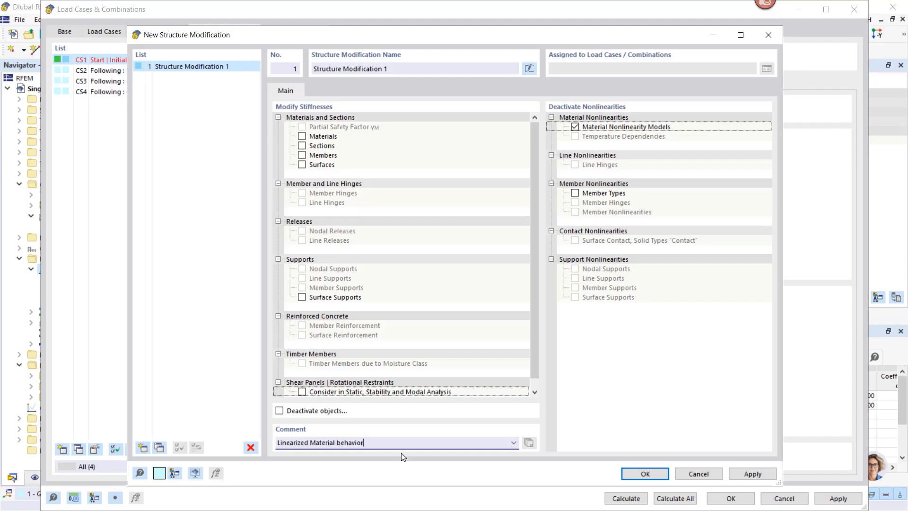
drag(316, 441, 312, 443)
text(m)
click(645, 473)
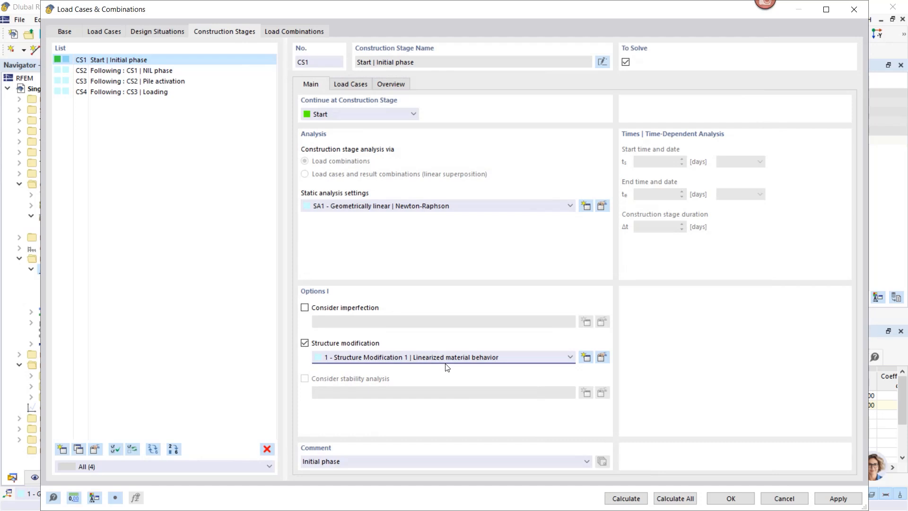
click(158, 296)
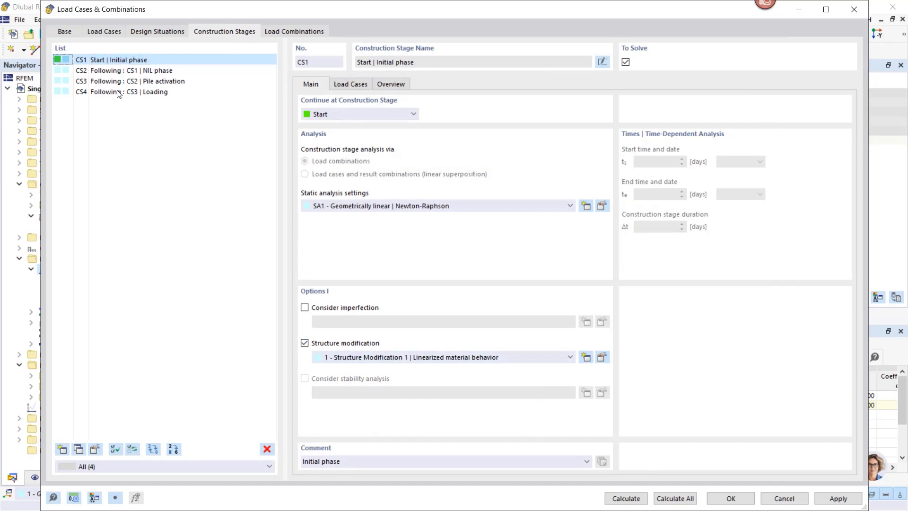
Step: Assign the self-weight load case LC1 to the pile activation construction stage CS3
click(115, 70)
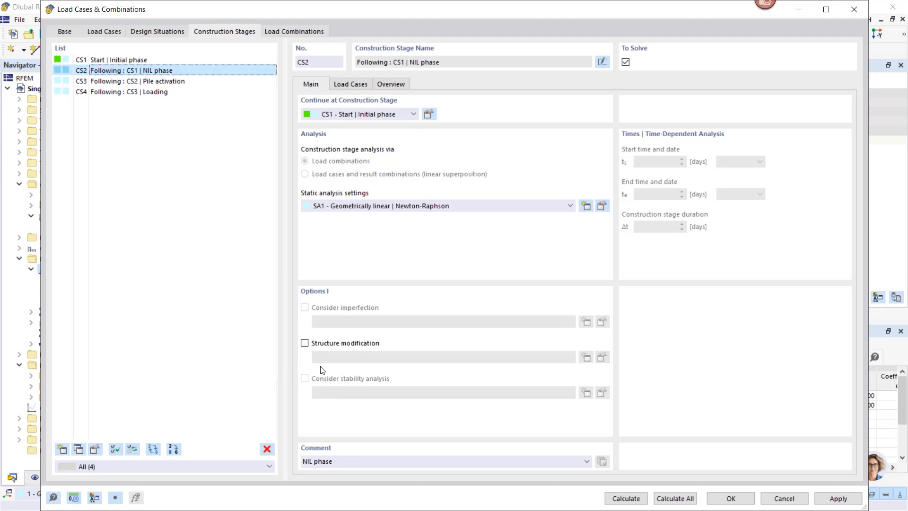
click(349, 85)
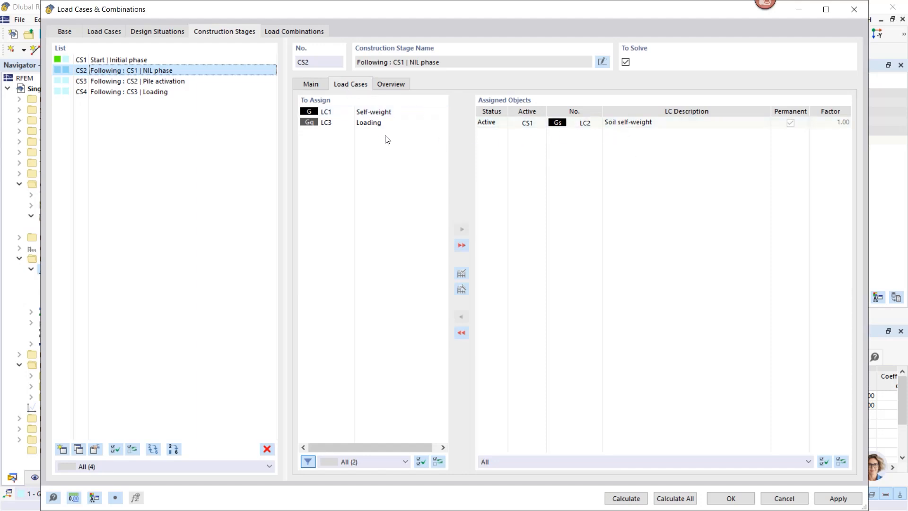
click(132, 81)
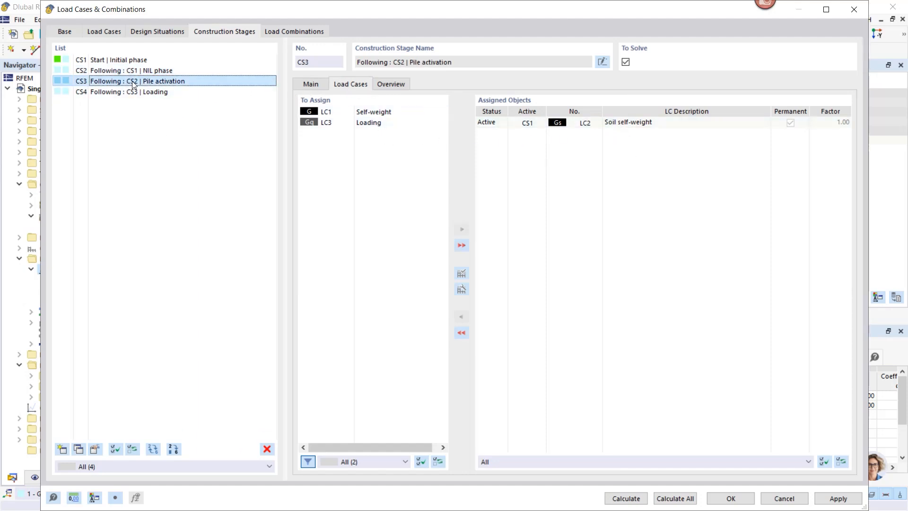
click(311, 84)
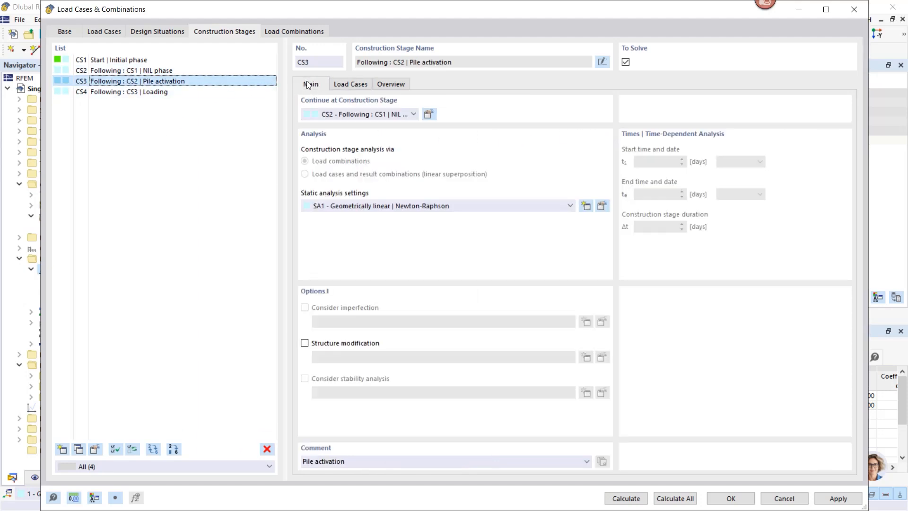
click(354, 84)
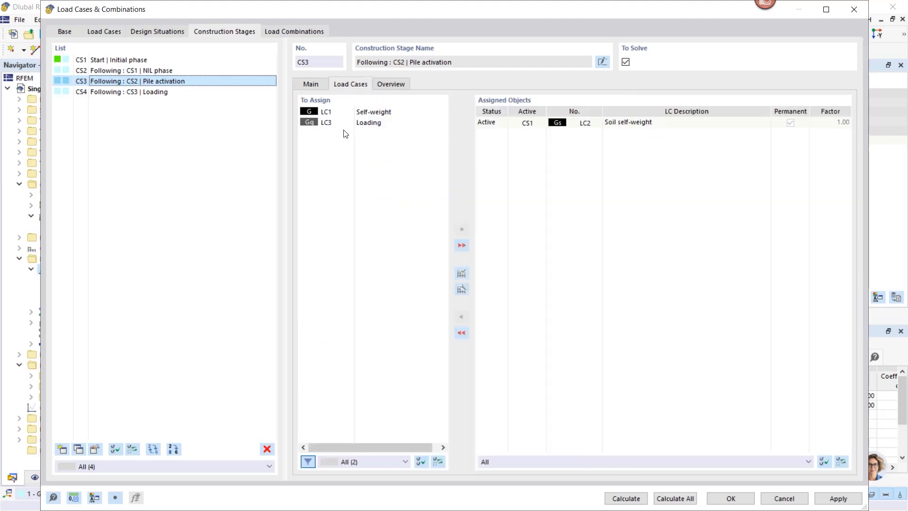
click(368, 115)
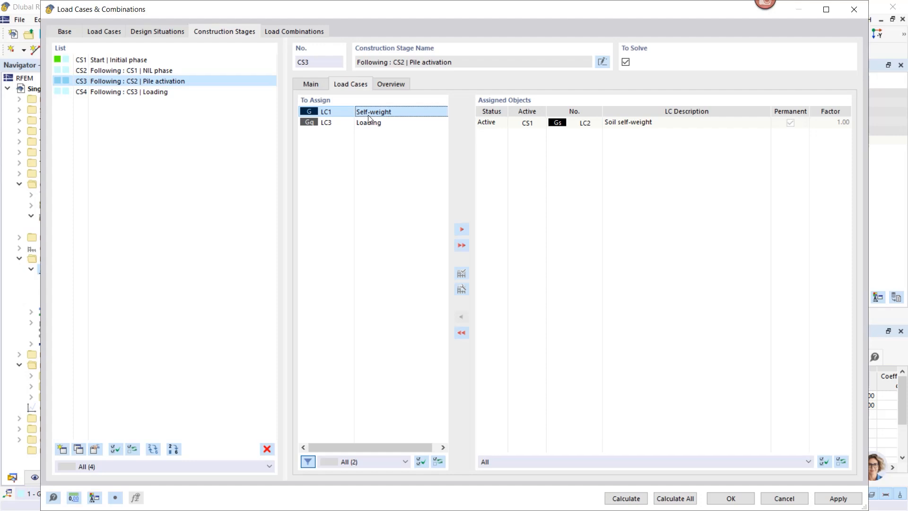
click(462, 230)
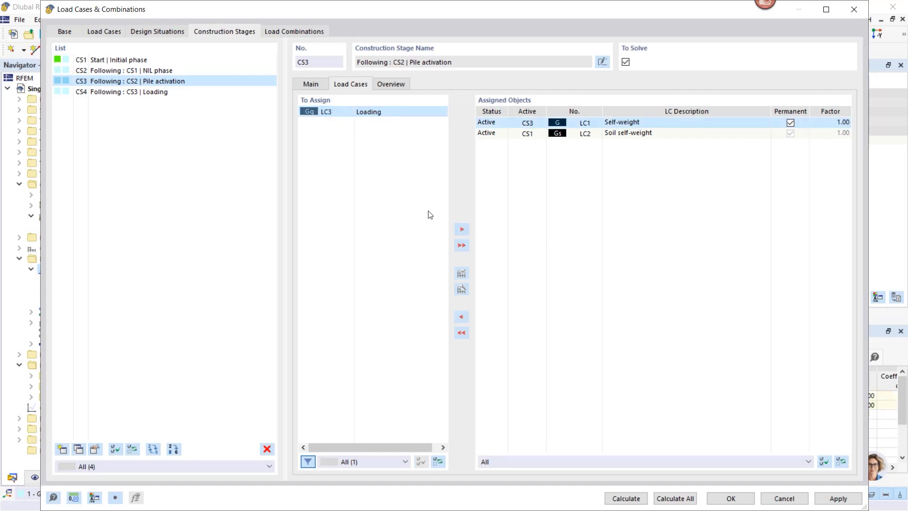
Step: Add new static analysis settings SA4 from the pile activation stage, with Equilibrium for undeformed structure enabled
click(311, 84)
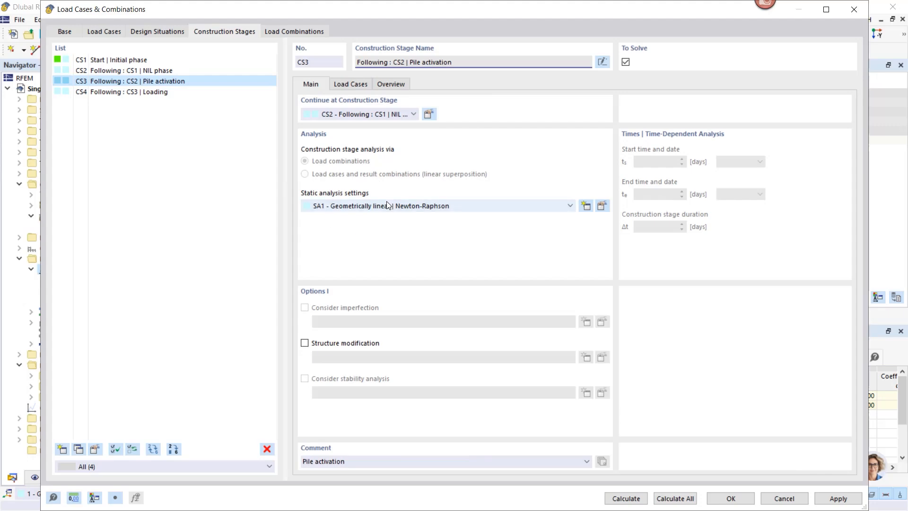
click(602, 207)
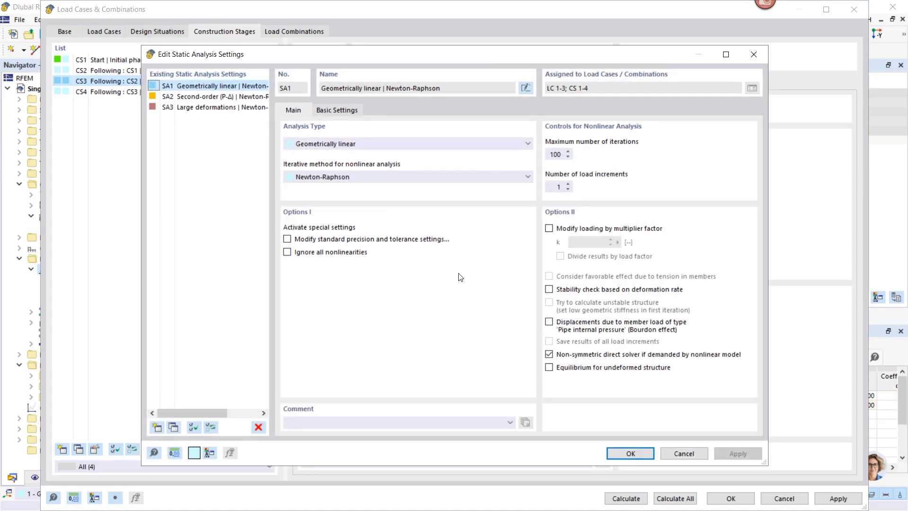
click(549, 368)
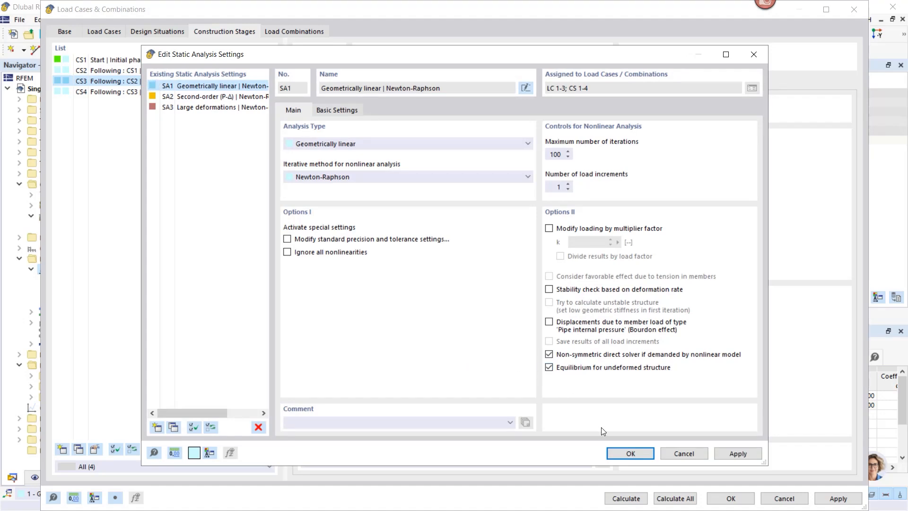
click(549, 367)
click(158, 427)
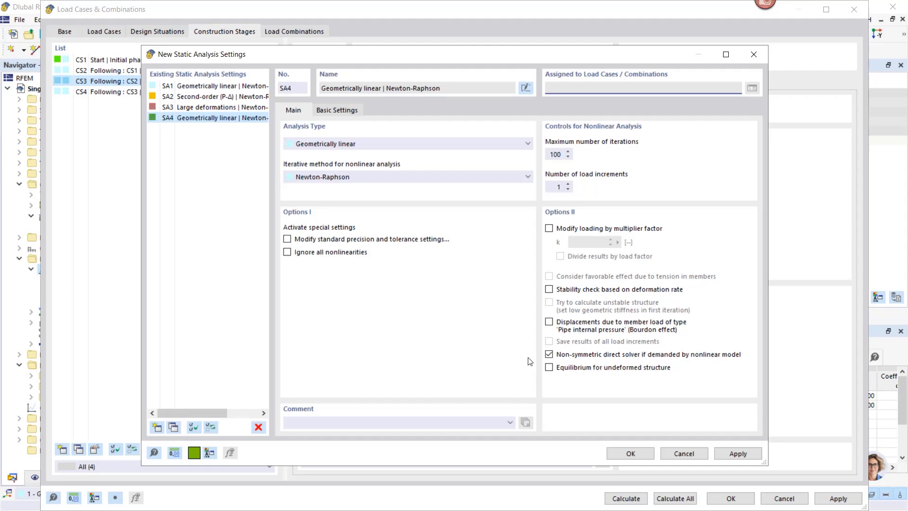
click(548, 368)
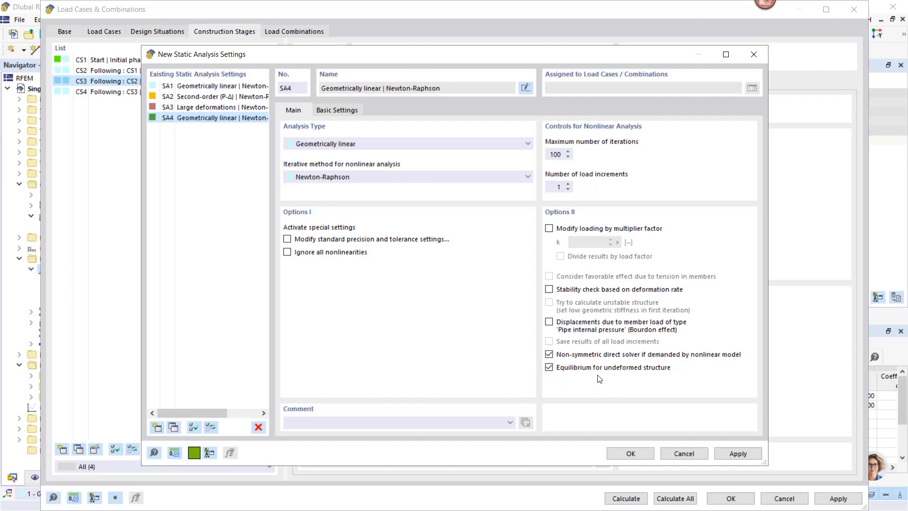
Step: Set 4 load increments in SA4, save the results of all increments, and assign SA4 to the pile activation stage
click(568, 184)
click(568, 184)
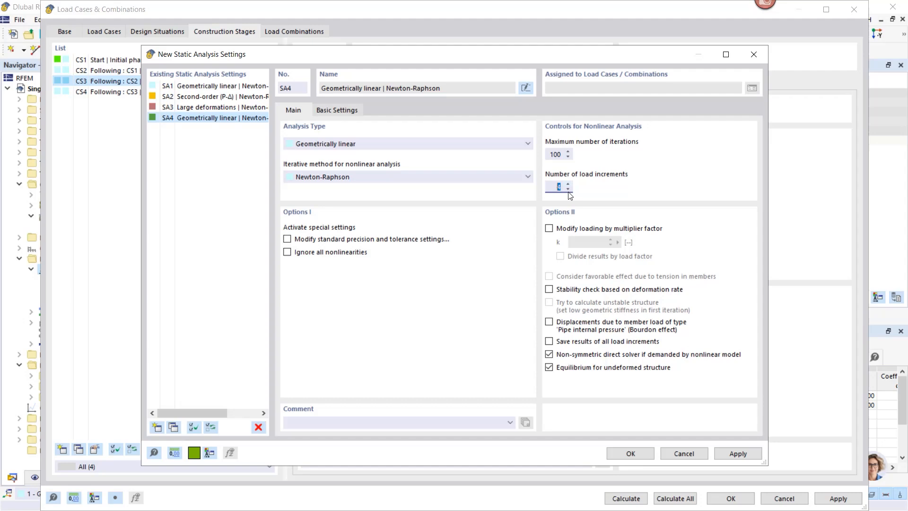
click(549, 341)
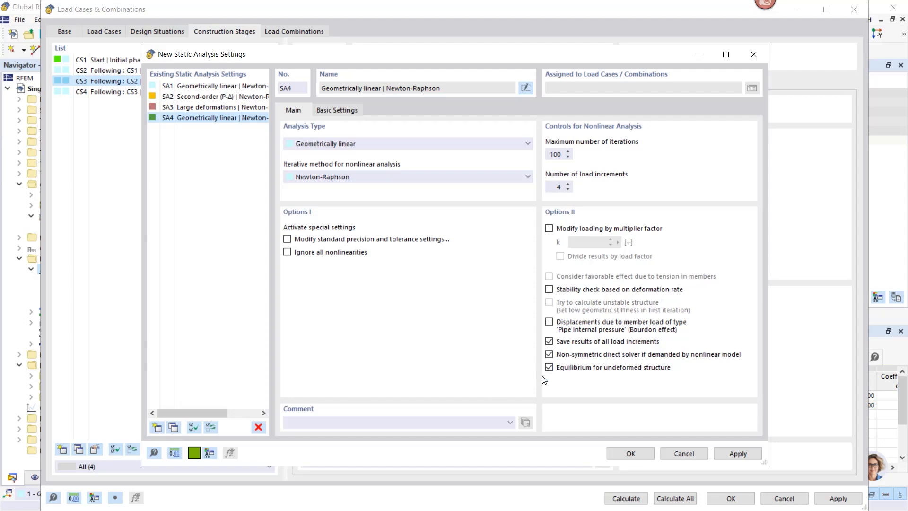
click(631, 453)
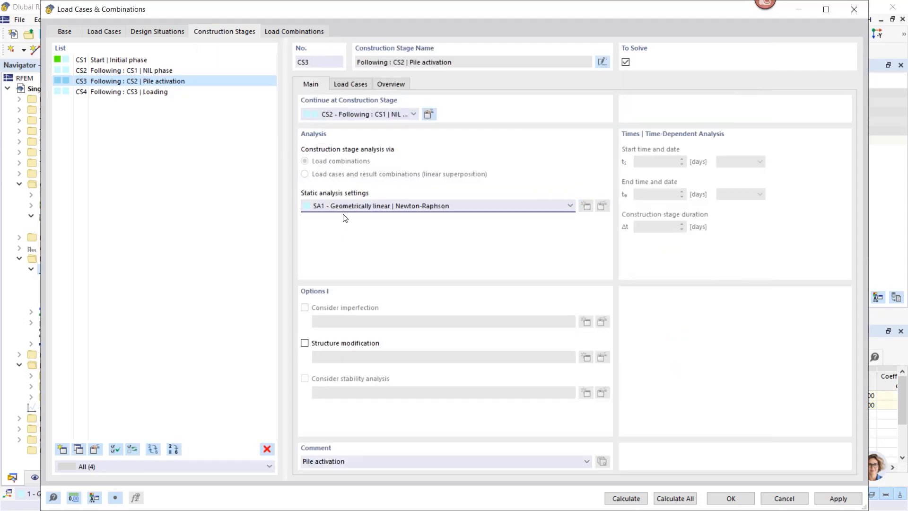
click(343, 206)
click(343, 226)
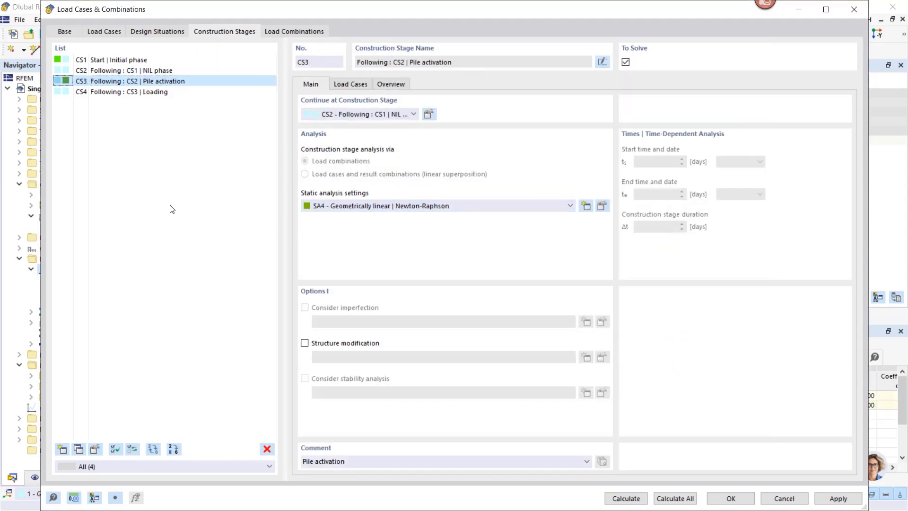
Step: Copy static analysis settings SA1 as SA5 with 20 load increments and all increment results saved, and assign SA5 to the loading stage CS4
click(93, 96)
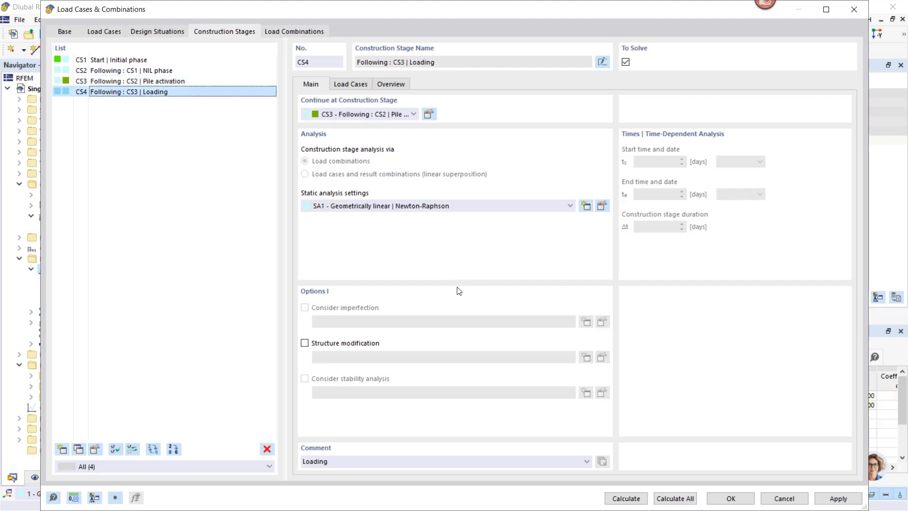
click(602, 207)
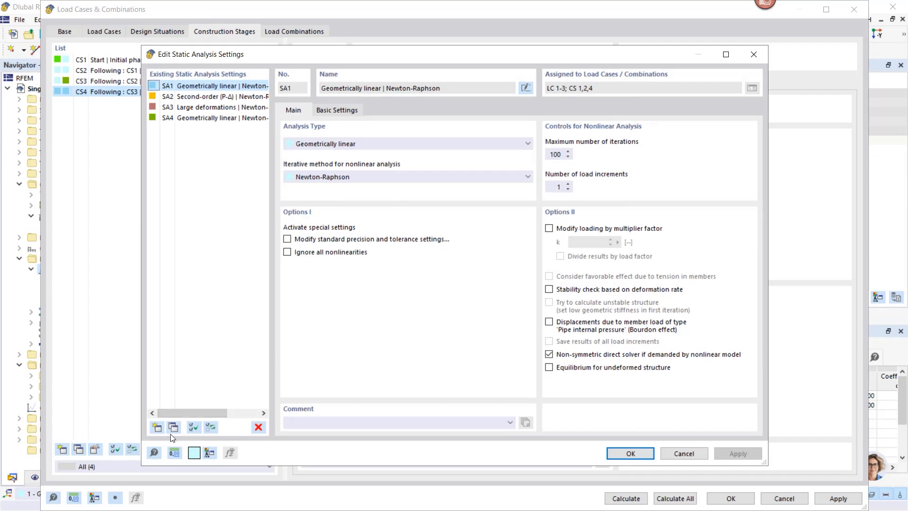
click(173, 427)
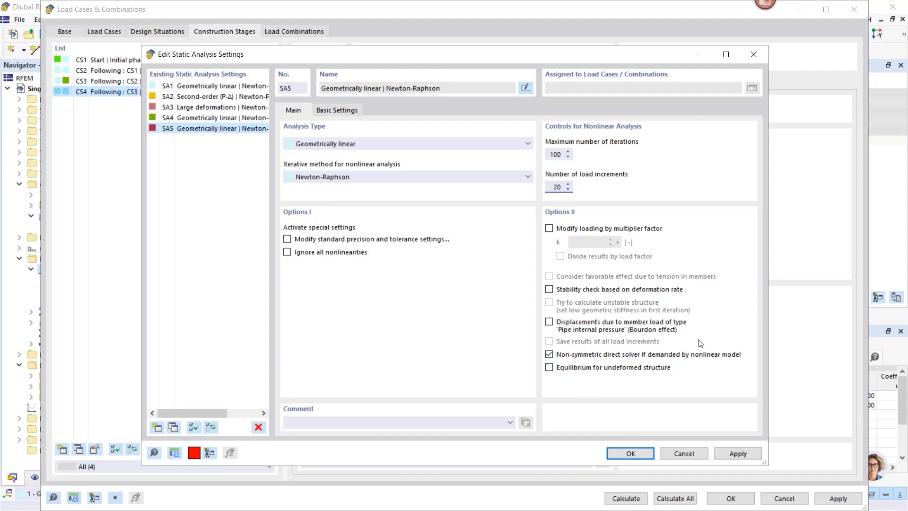
click(555, 155)
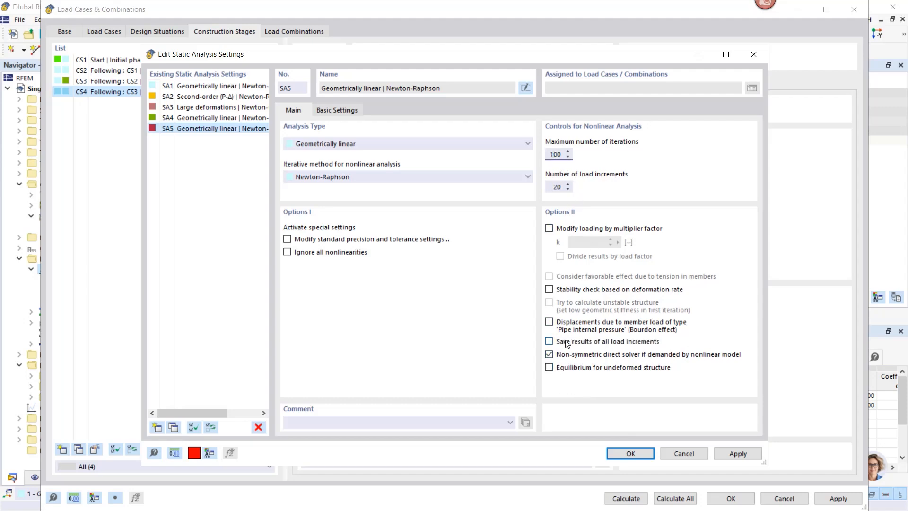
click(549, 341)
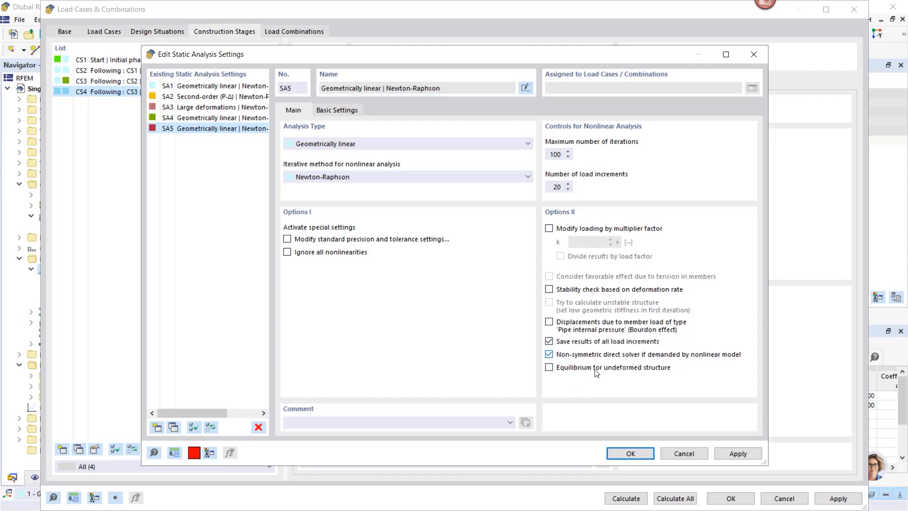
click(632, 455)
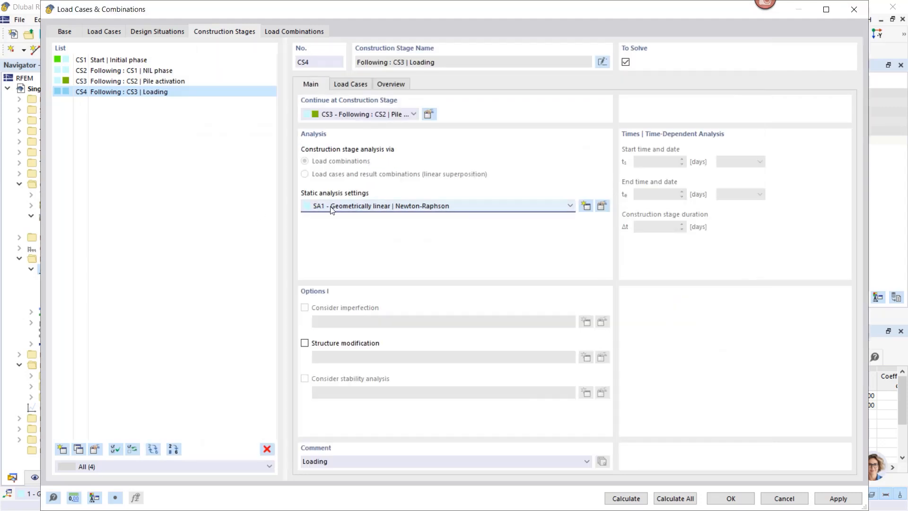
click(331, 205)
click(335, 235)
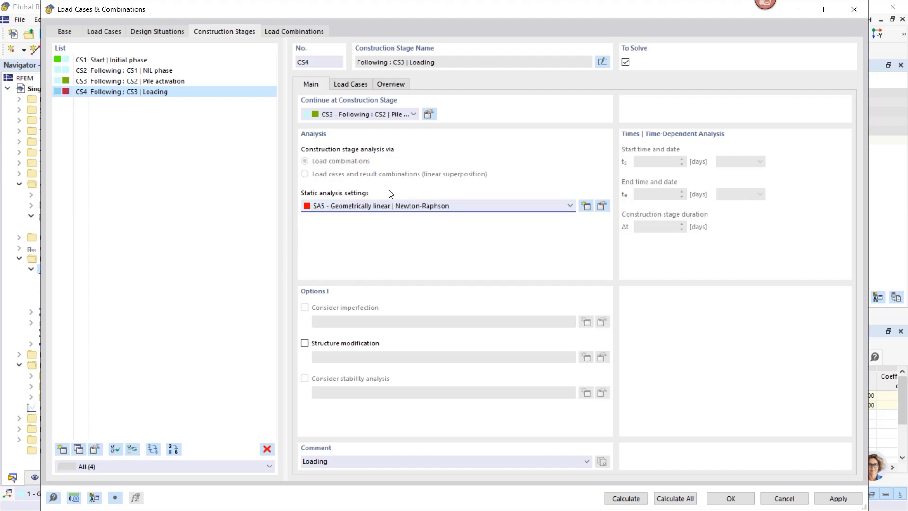
Step: Assign load case LC3 "Loading" to the loading construction stage CS4 and mark it as permanent
click(349, 85)
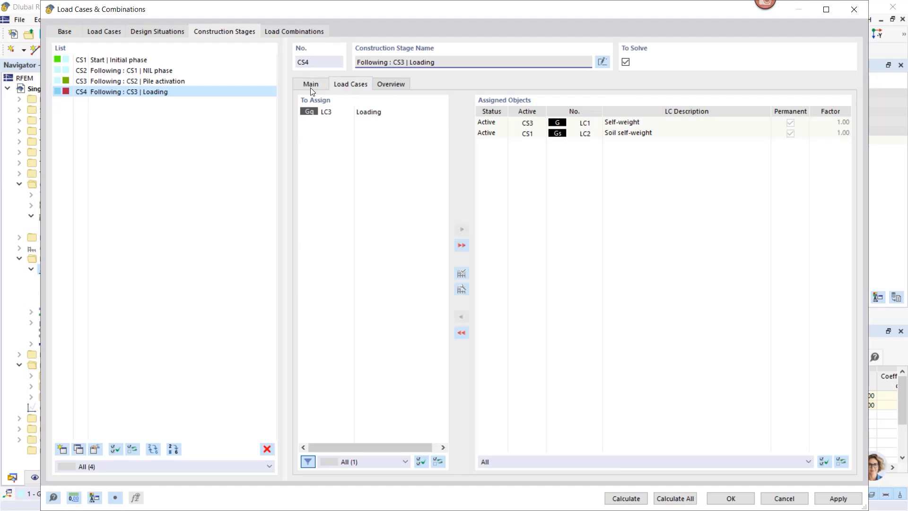
click(368, 113)
click(461, 229)
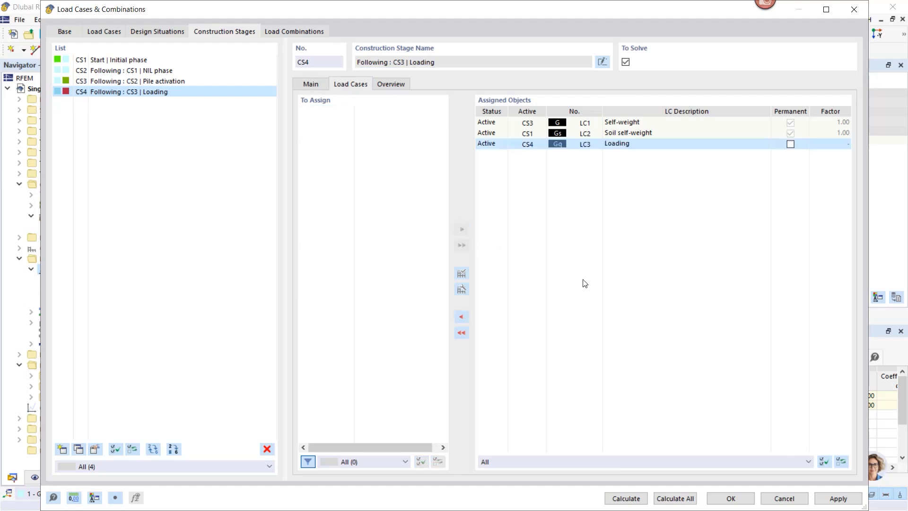
click(790, 144)
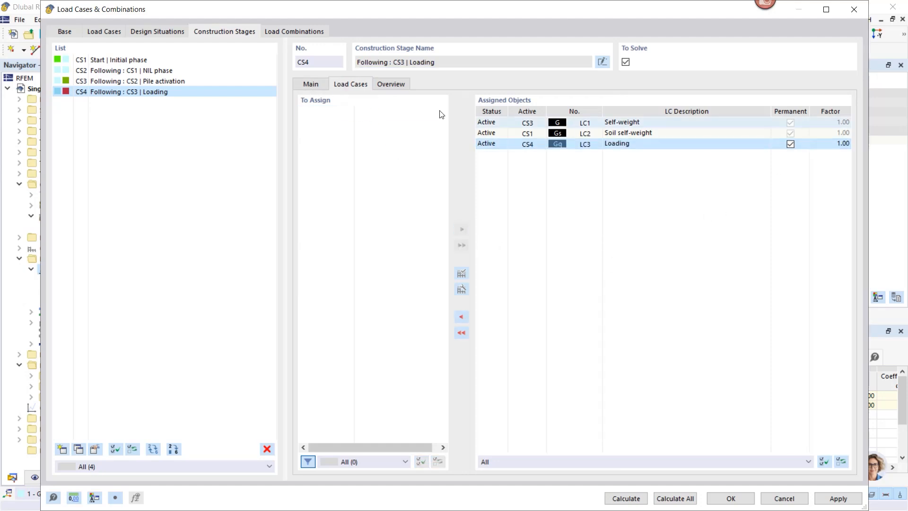
click(308, 84)
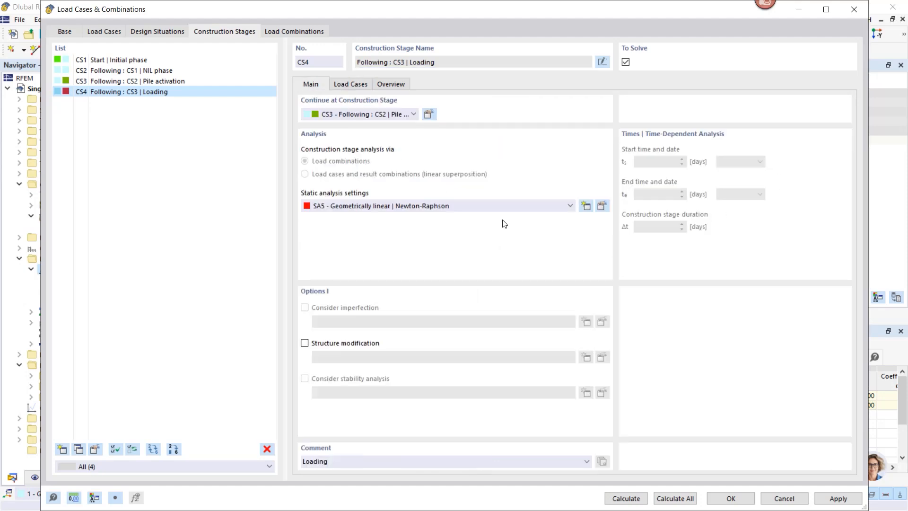
Step: Confirm the load case and construction stage settings and collapse the geotechnical analysis and load case branches of the model tree
click(730, 501)
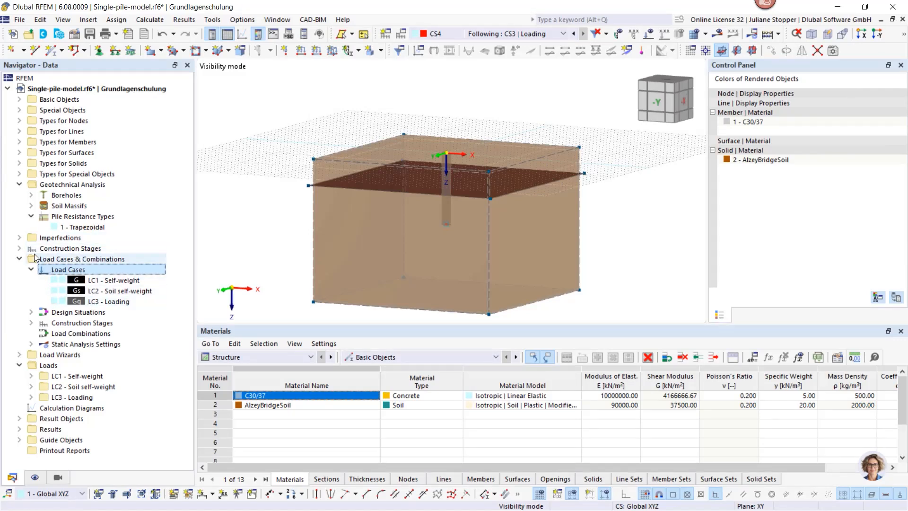
click(19, 185)
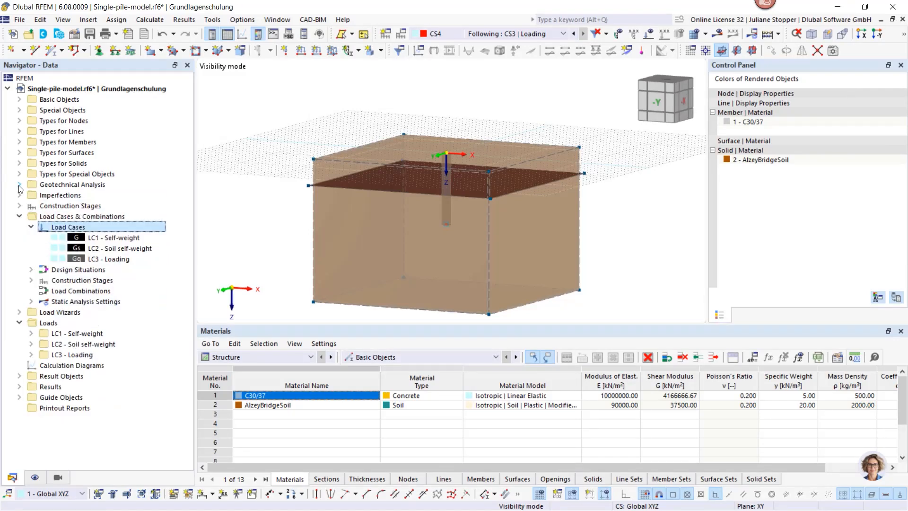
click(19, 216)
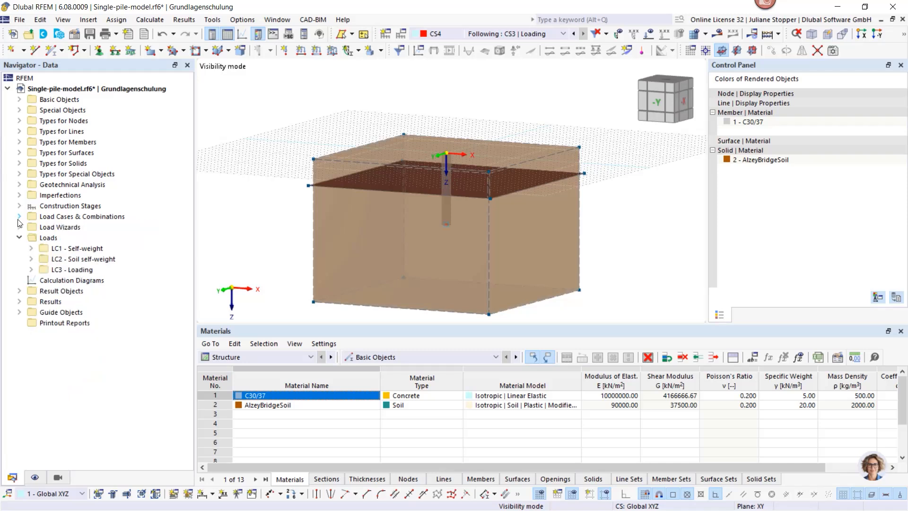
Step: Add a nodal load to load case LC3 at the pile head, node 13, with a 3500 kN force in global Z, and save the model
click(50, 238)
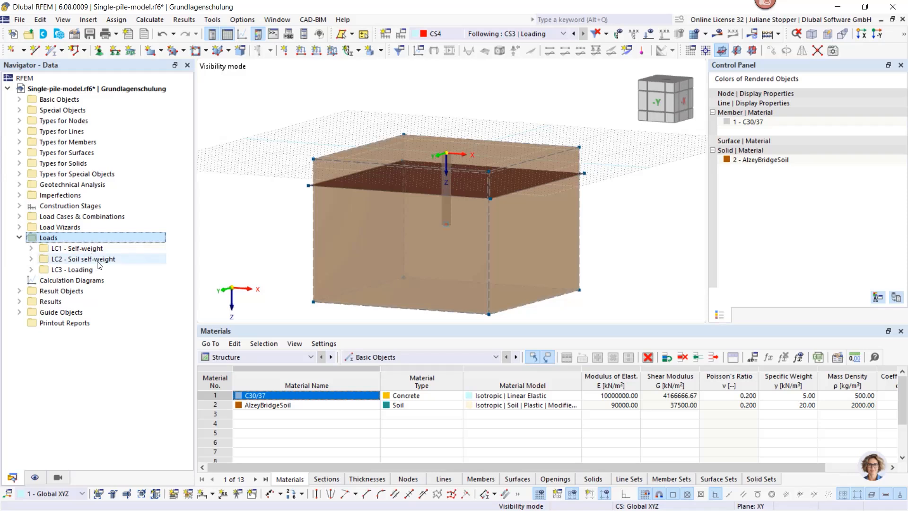
click(31, 270)
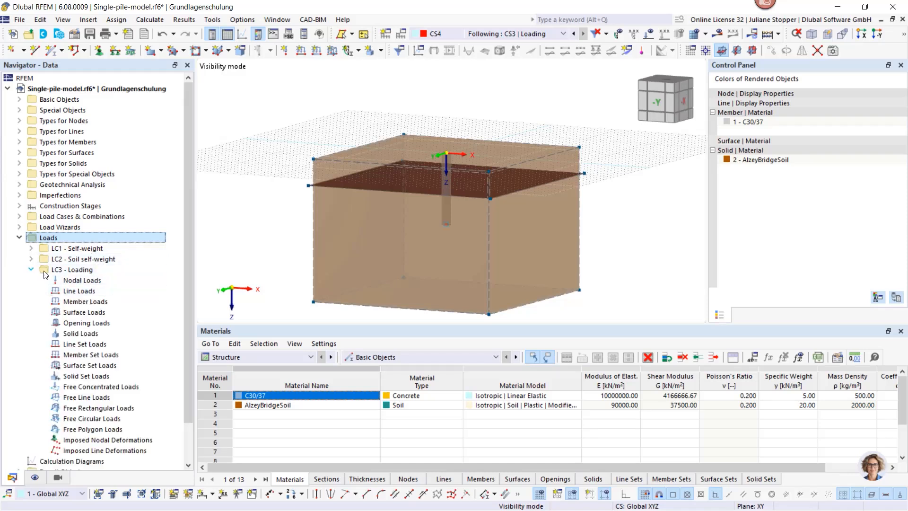
right_click(75, 281)
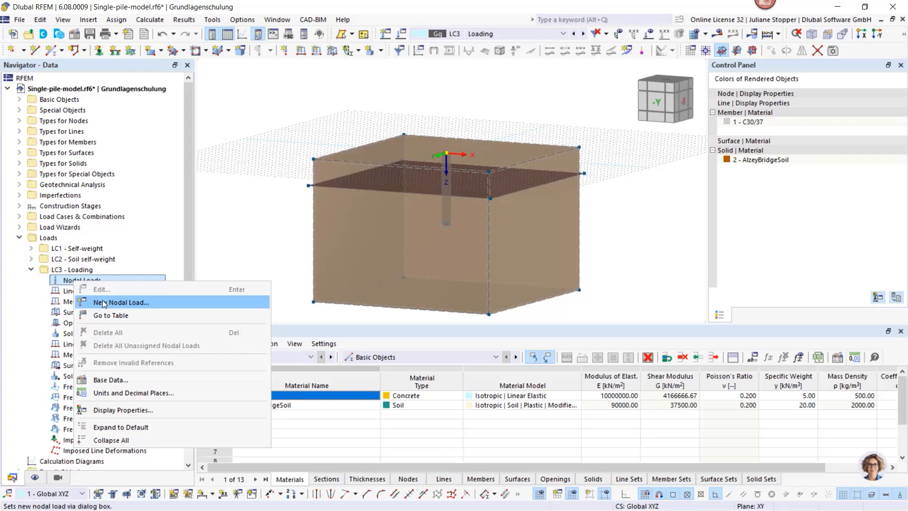
click(102, 302)
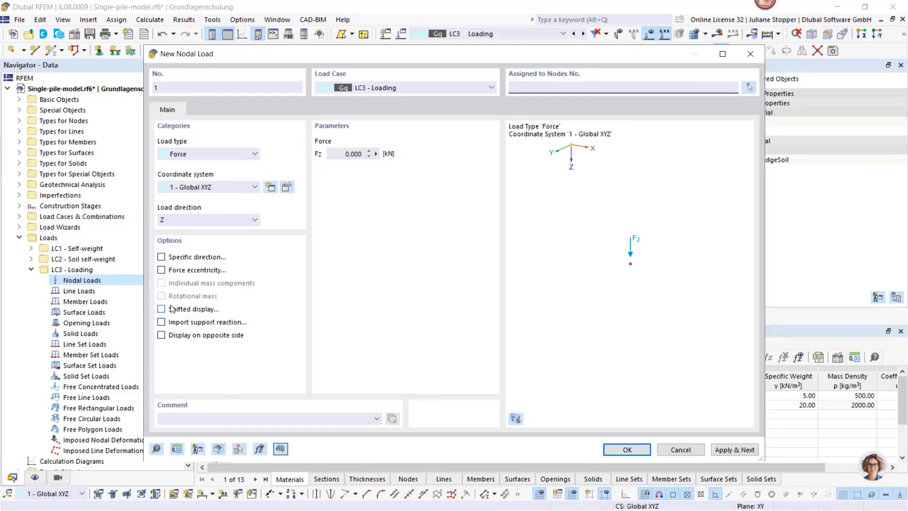
click(749, 87)
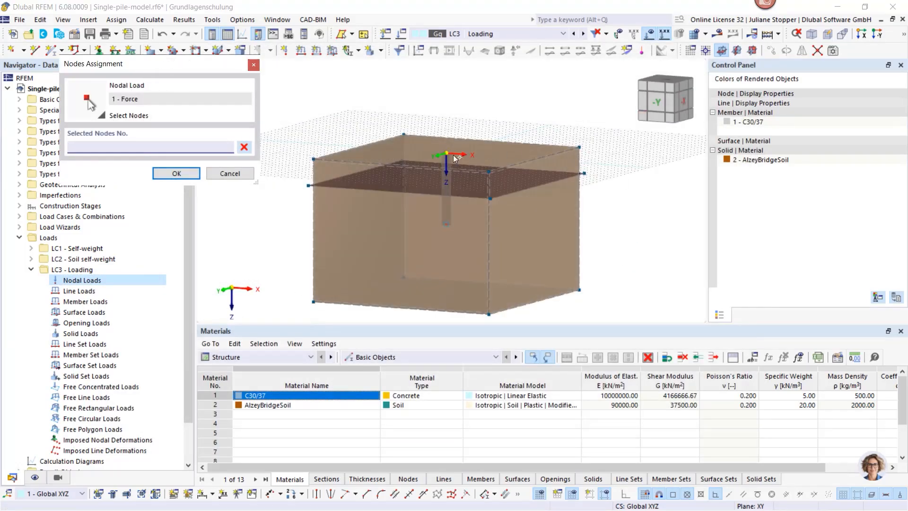
click(449, 185)
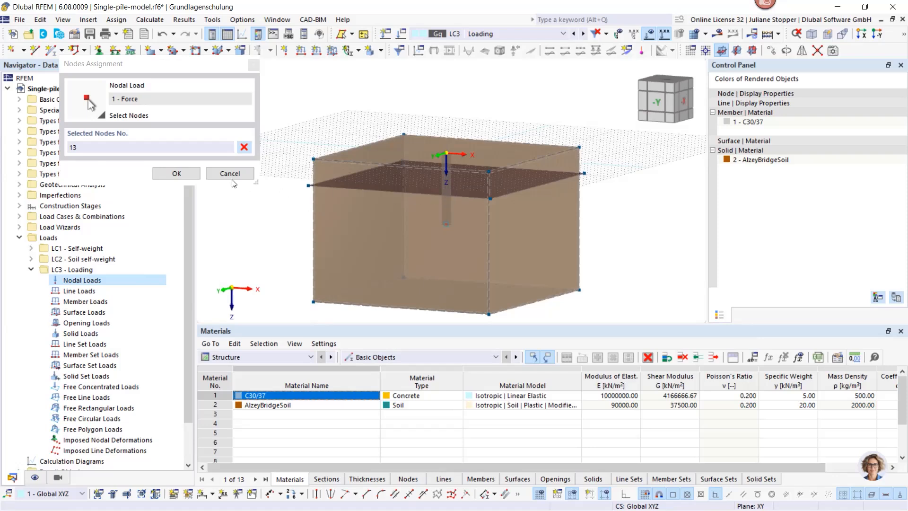
click(177, 174)
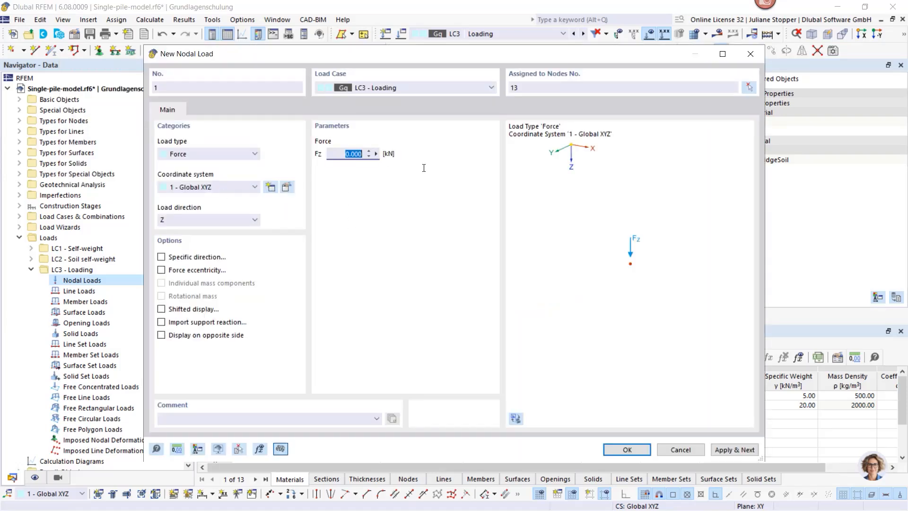
text(350)
click(624, 450)
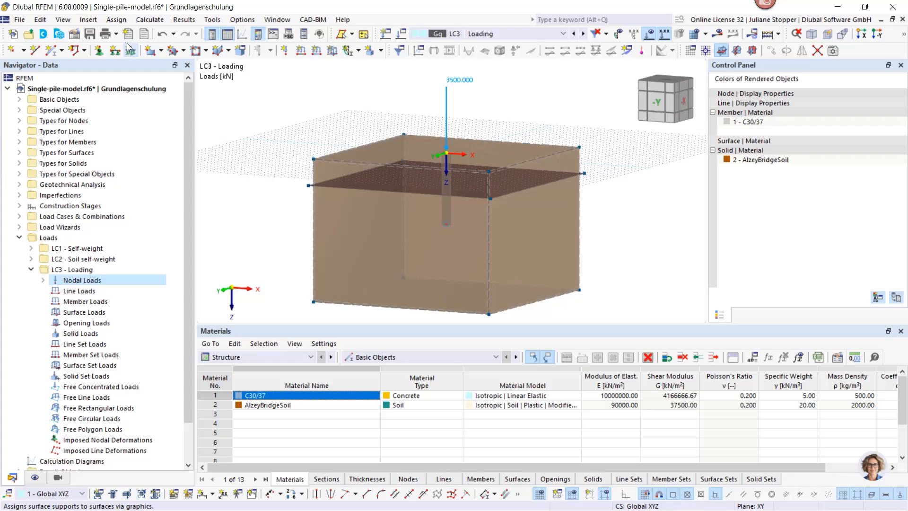
click(90, 34)
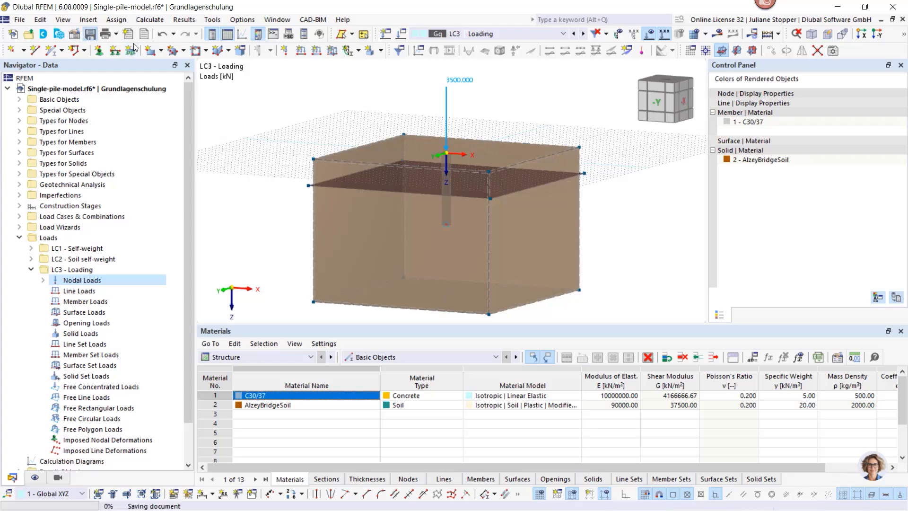
Step: Display construction stages CS1 to CS4 one after another to check the active soil, pile and load in each
click(535, 33)
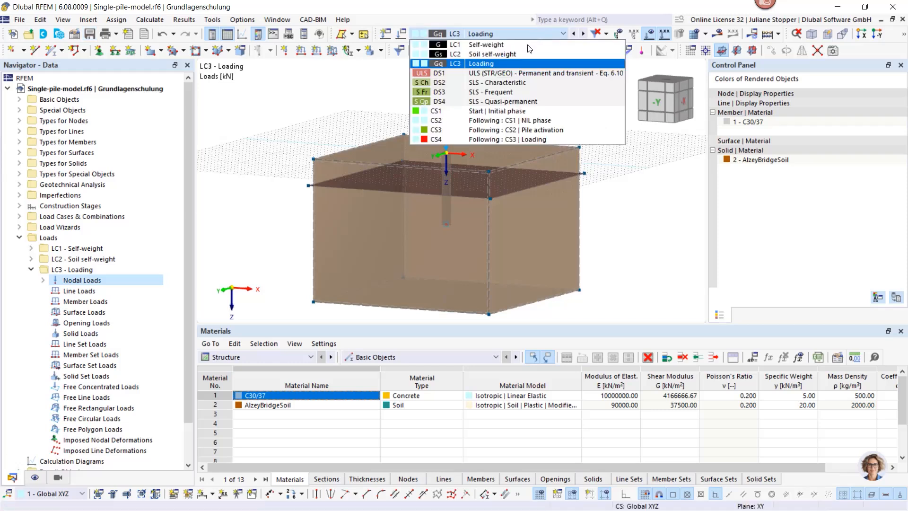
click(521, 113)
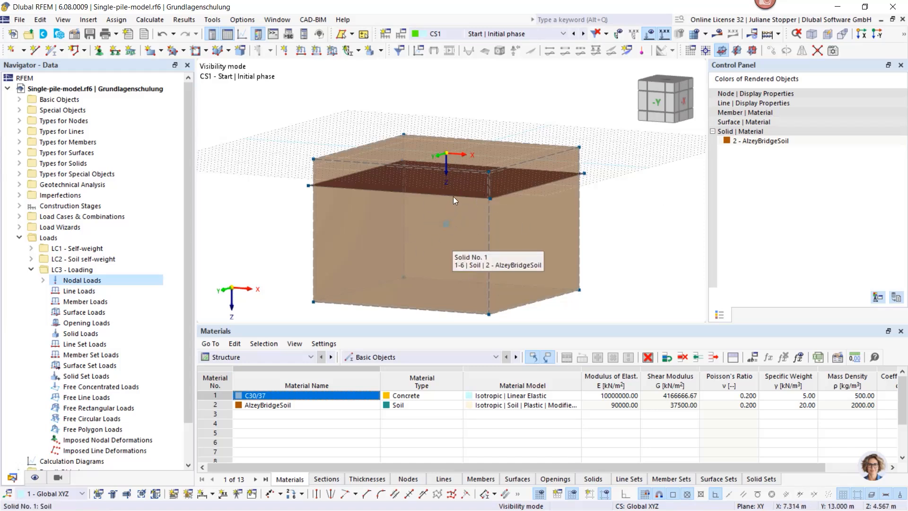
click(583, 34)
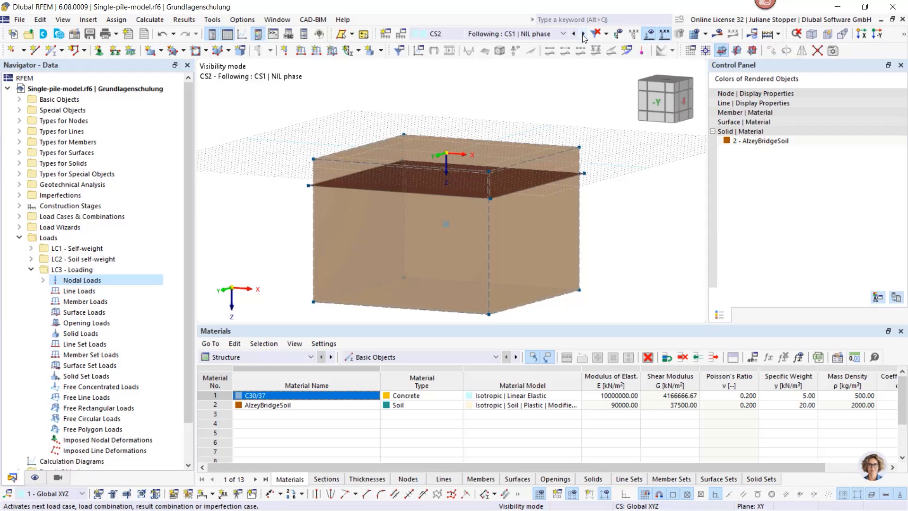
click(583, 34)
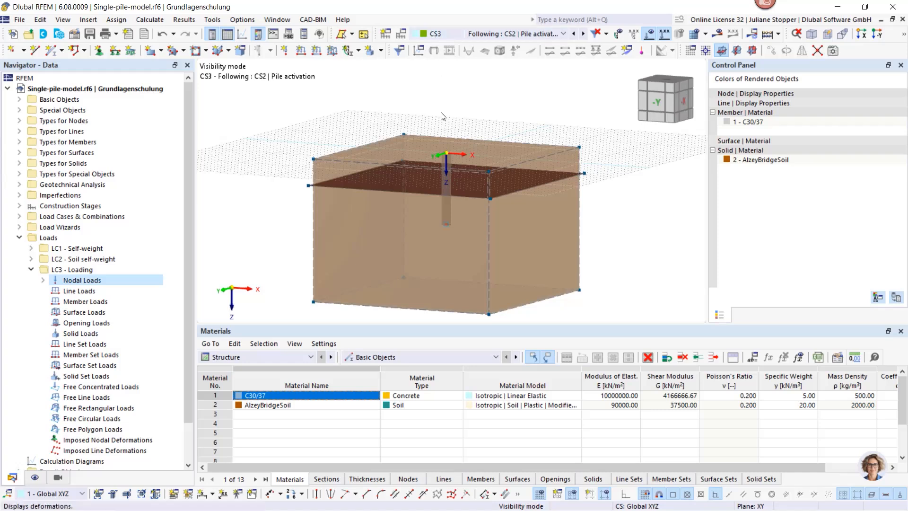
click(584, 34)
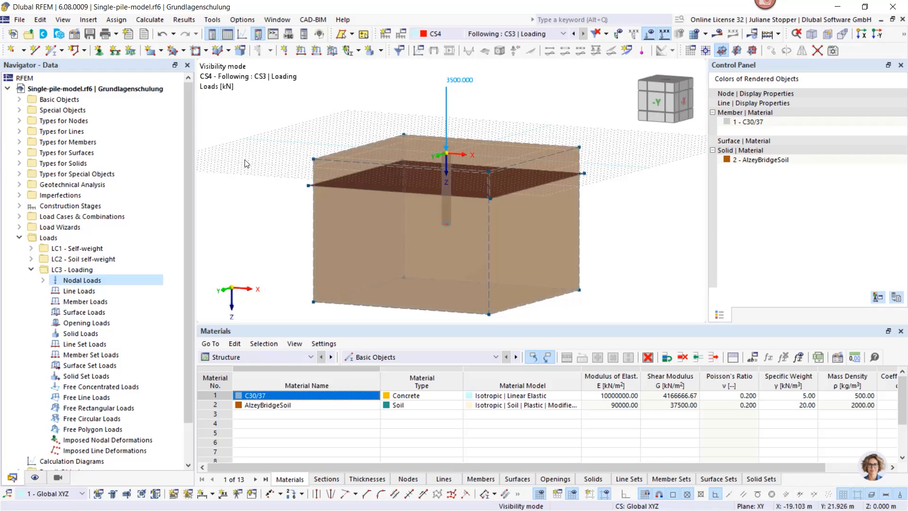
Step: Submit the model for cloud calculation on the Dlubal_1 machine with CPU 8 and RAM 12, keeping the plausibility check and notifications enabled
click(148, 20)
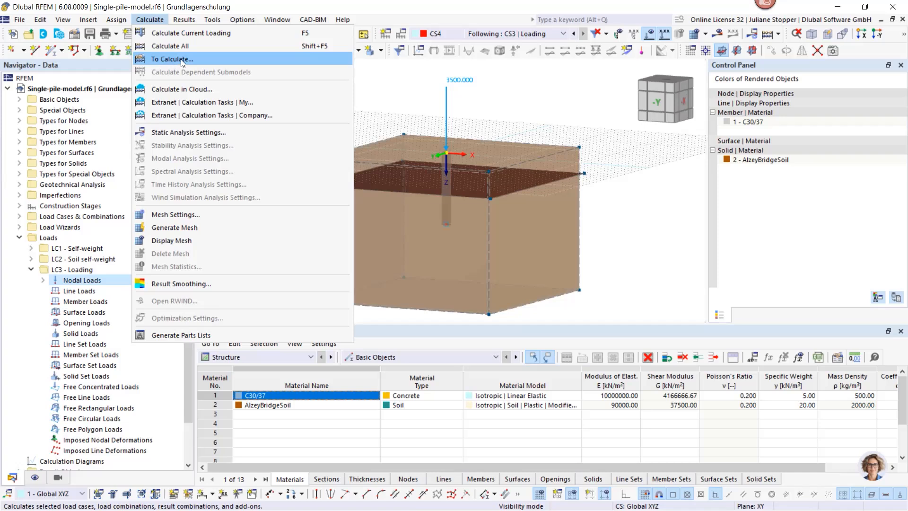
click(198, 89)
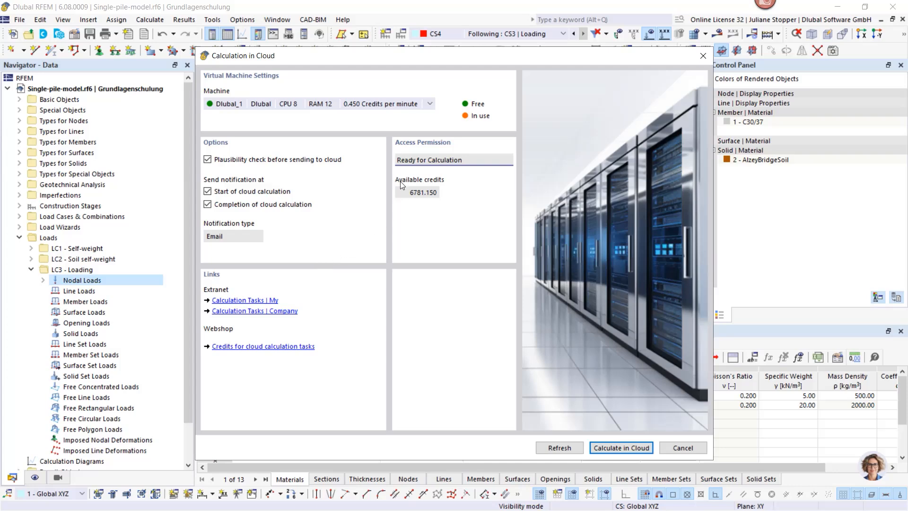
click(429, 104)
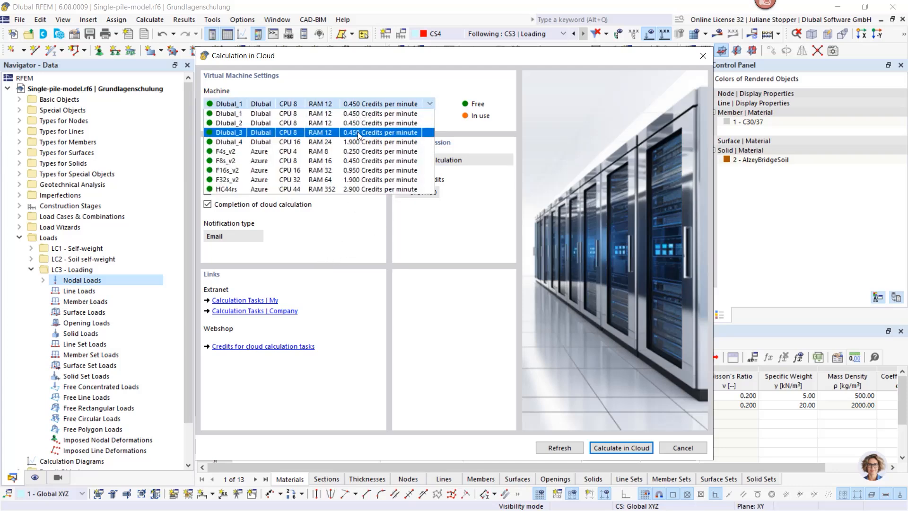
click(318, 115)
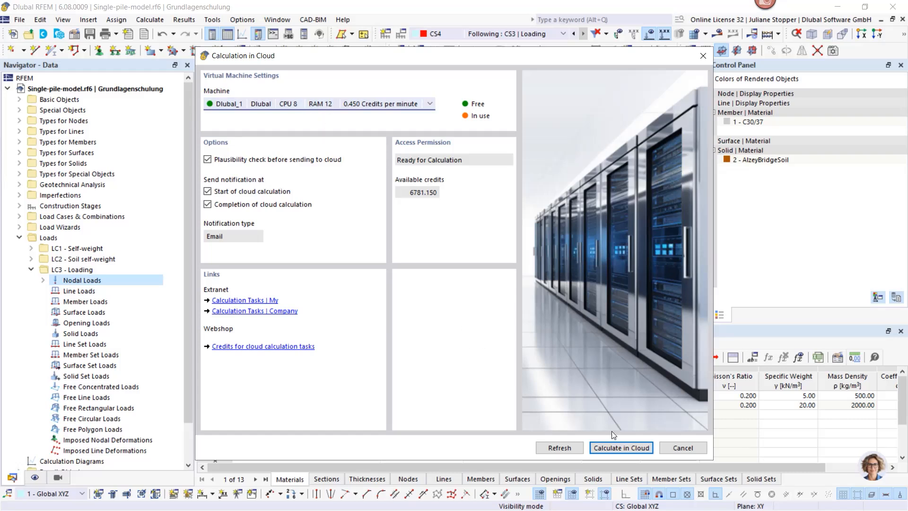
click(618, 449)
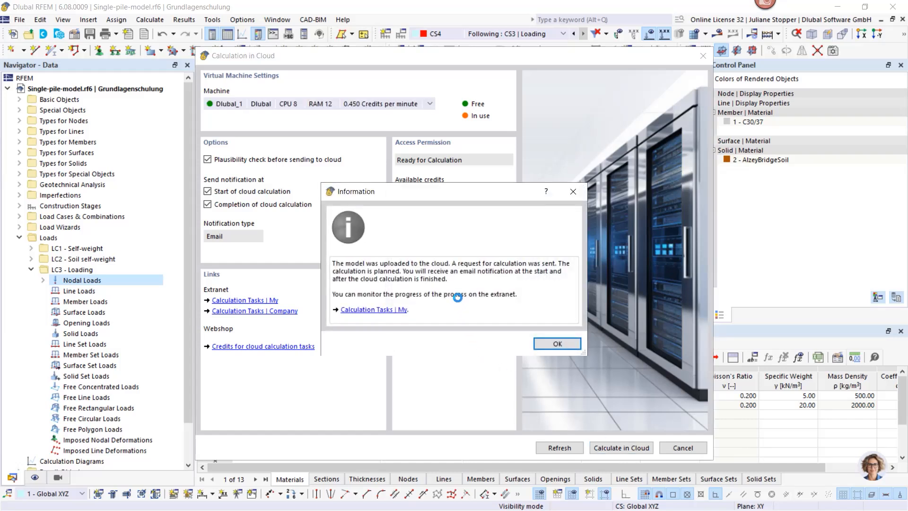
click(557, 344)
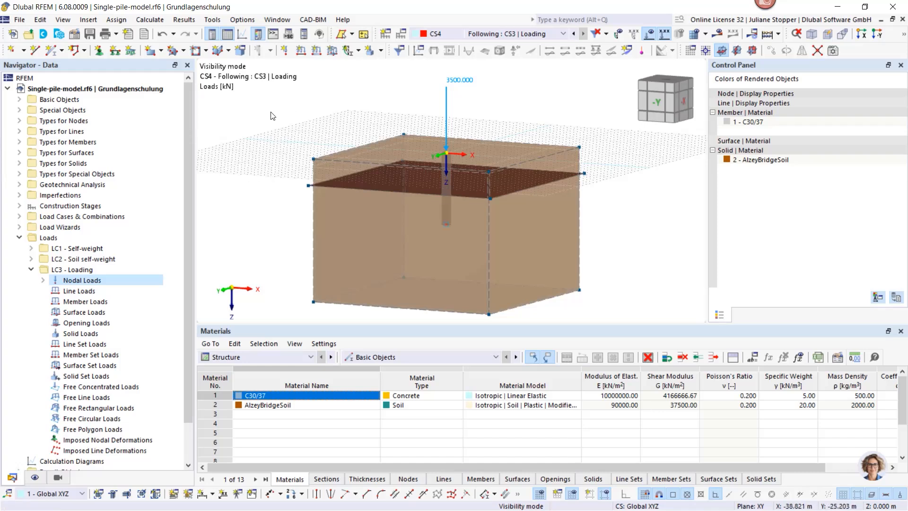
Step: Switch to the calculated model Webinar-01-Alzey-Bridge-Load-Test_final.rf6 and maximize its window
click(151, 21)
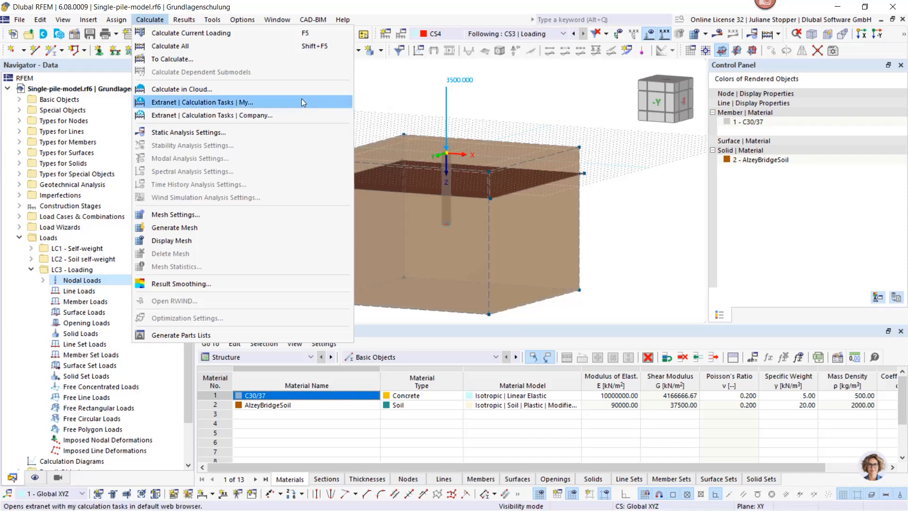
click(378, 91)
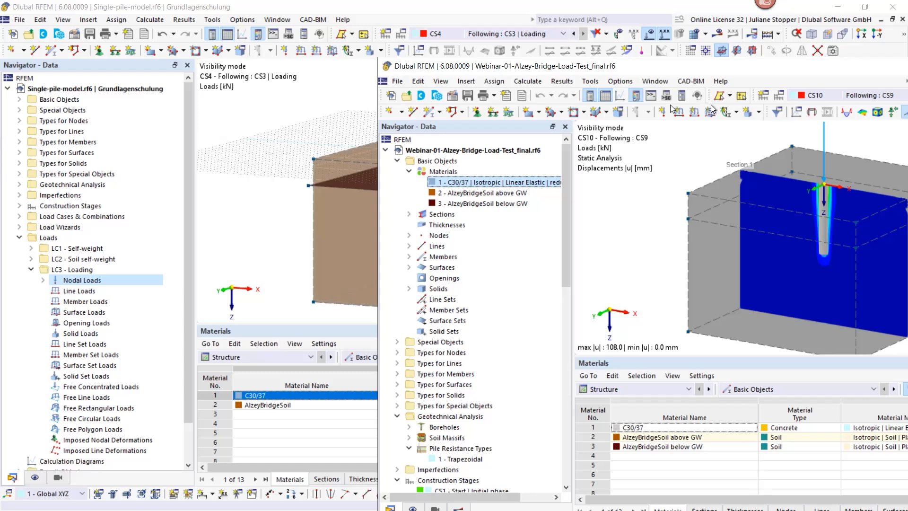
drag(907, 64, 689, 53)
click(762, 52)
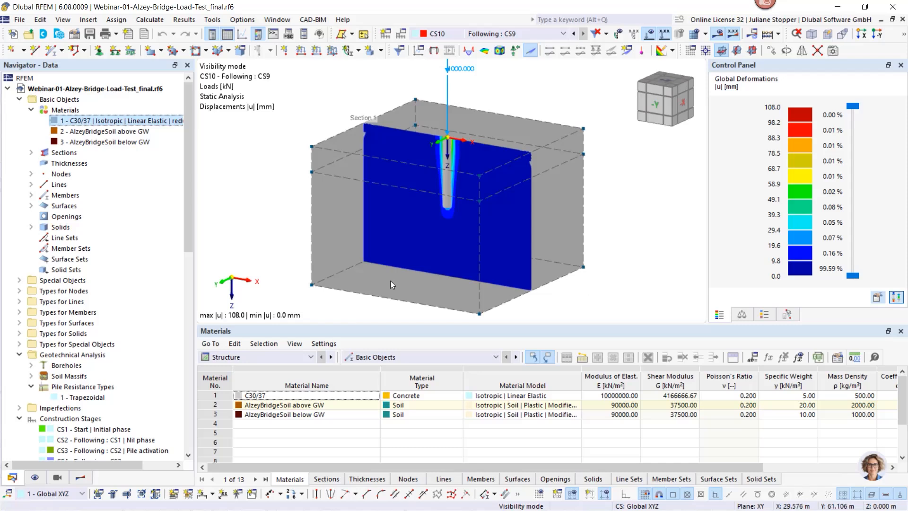
Step: Enlarge the graphics area and show the displacement results of construction stage CS5 on the result section
click(81, 477)
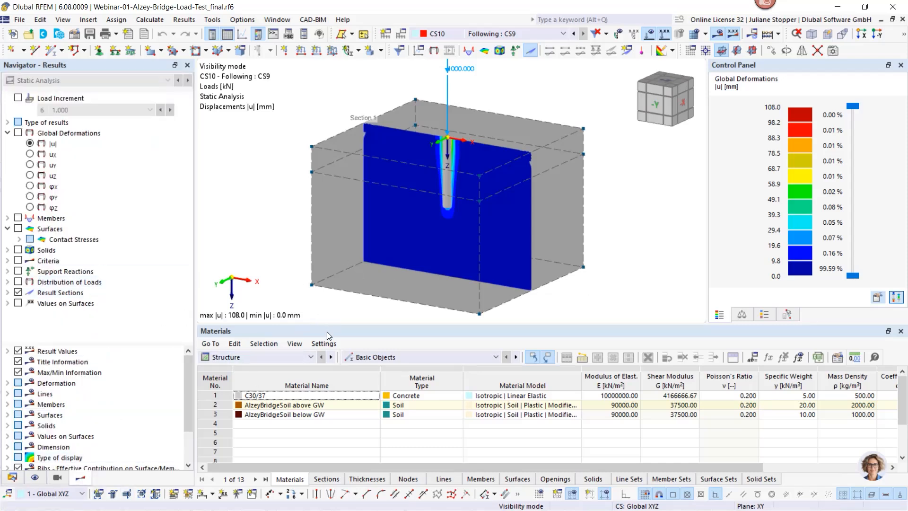
drag(327, 331, 321, 368)
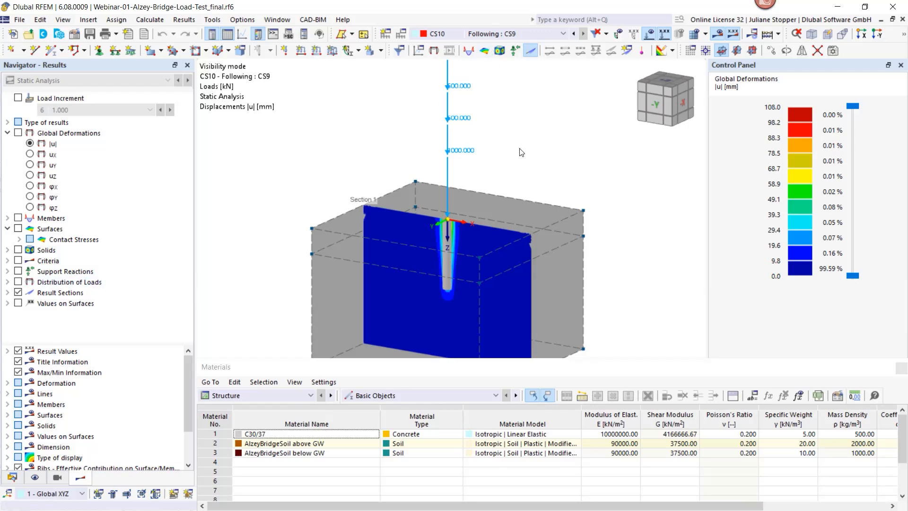
scroll(523, 146, down, 1)
click(532, 34)
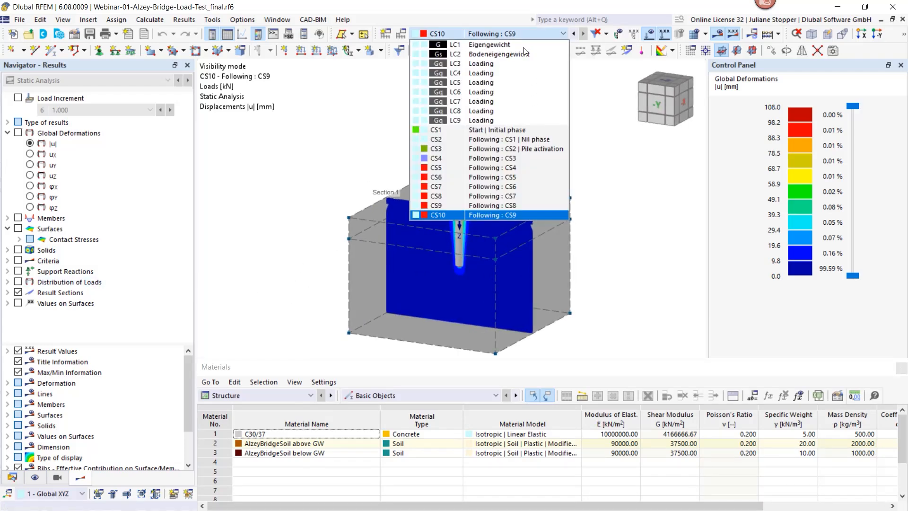
click(494, 161)
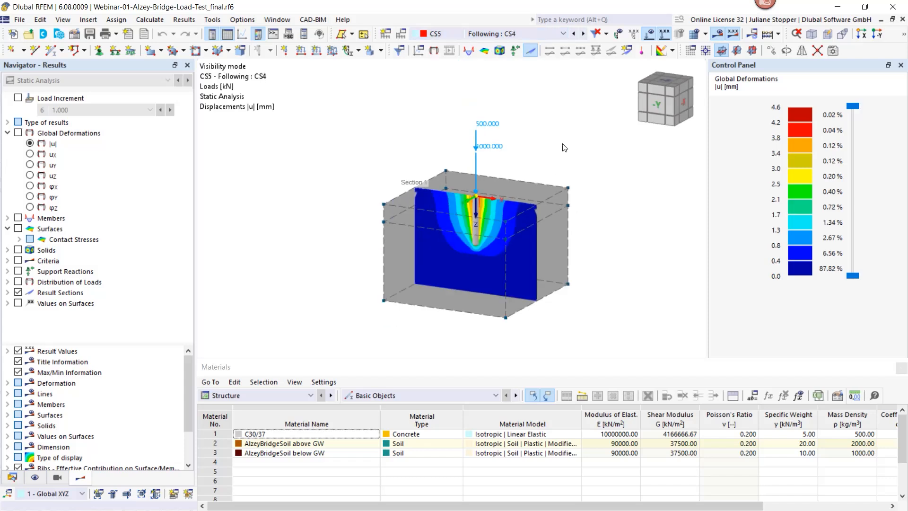
middle_drag(564, 147, 531, 147)
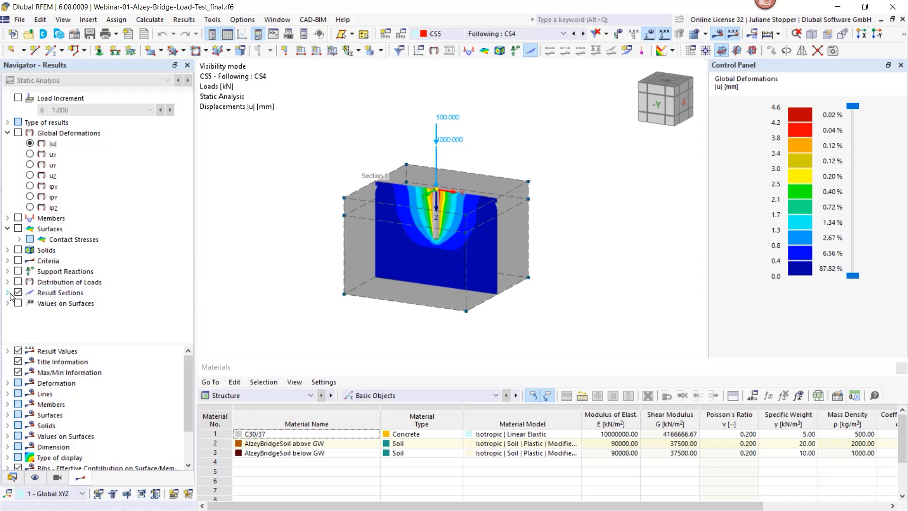
Step: Inspect the global deformations on the whole soil block, and hide them again to view only the vertical result section
click(19, 136)
ctrl+middle_drag(530, 188, 511, 207)
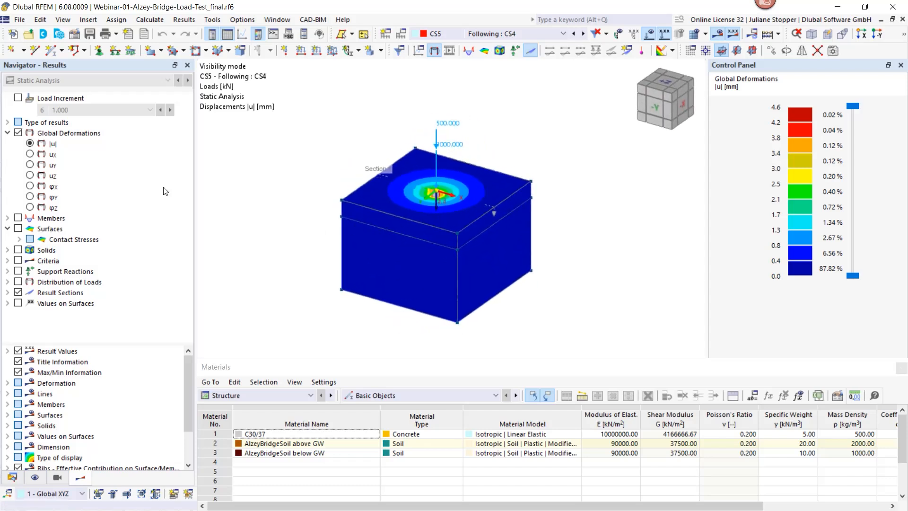
click(18, 133)
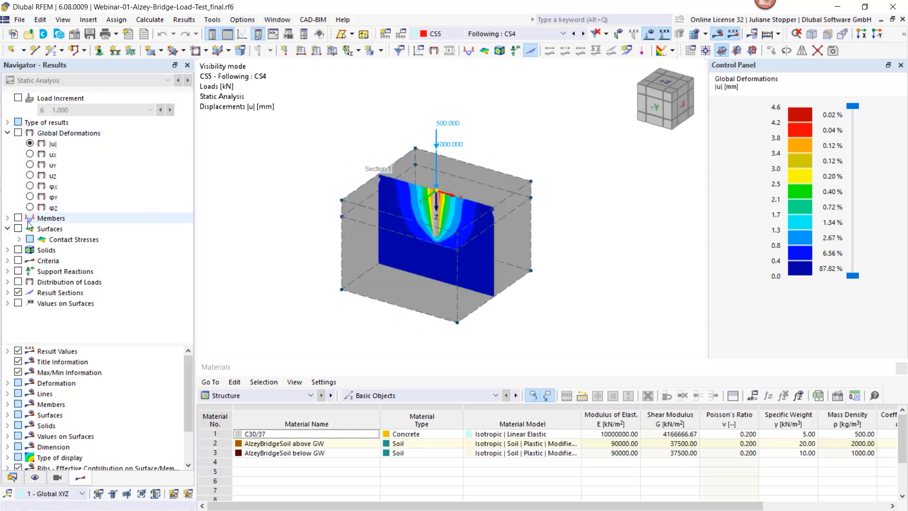
ctrl+middle_drag(344, 256, 359, 223)
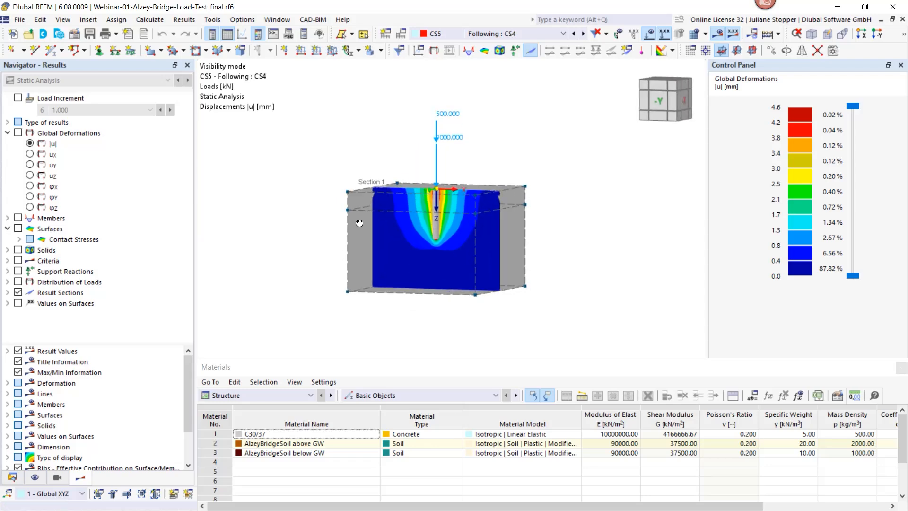
Step: Create a new calculation diagram and set its type to 2D | Chained analysis diagram
click(11, 478)
scroll(54, 366, down, 2)
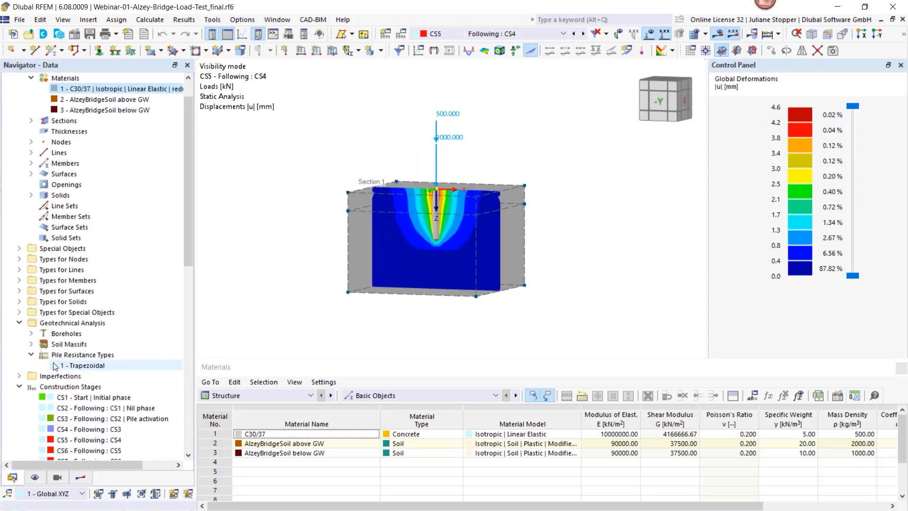
scroll(54, 365, down, 3)
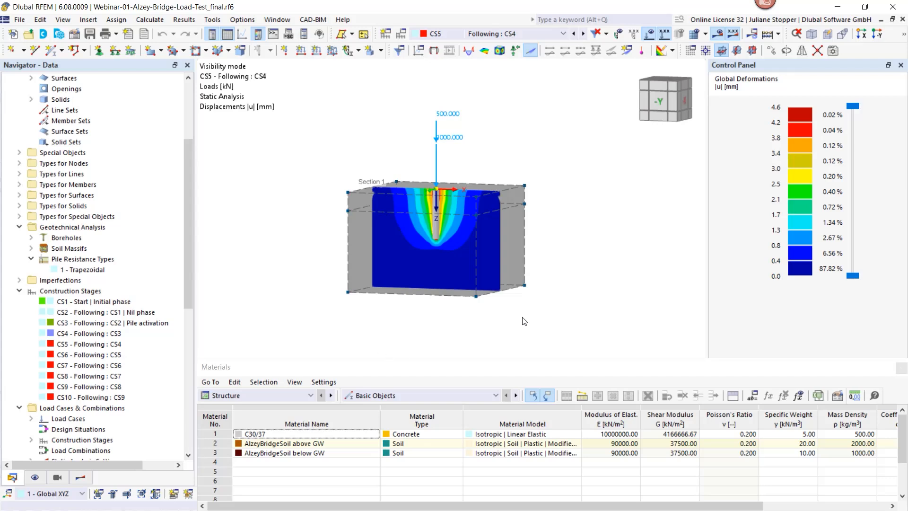
ctrl+middle_drag(542, 316, 543, 335)
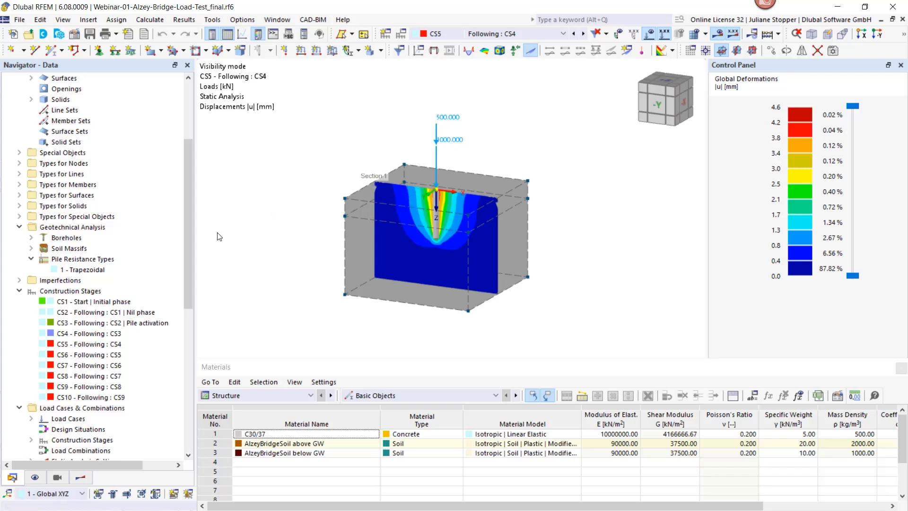
drag(187, 239, 195, 381)
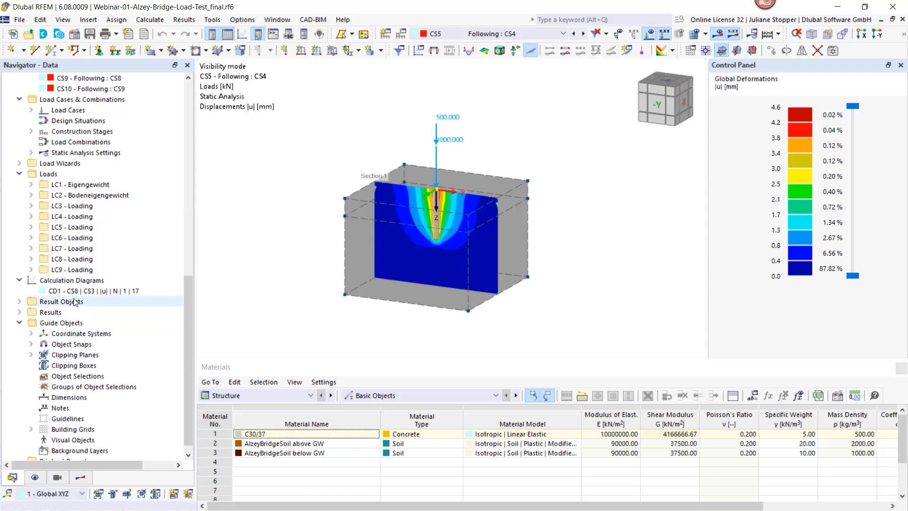
right_click(67, 281)
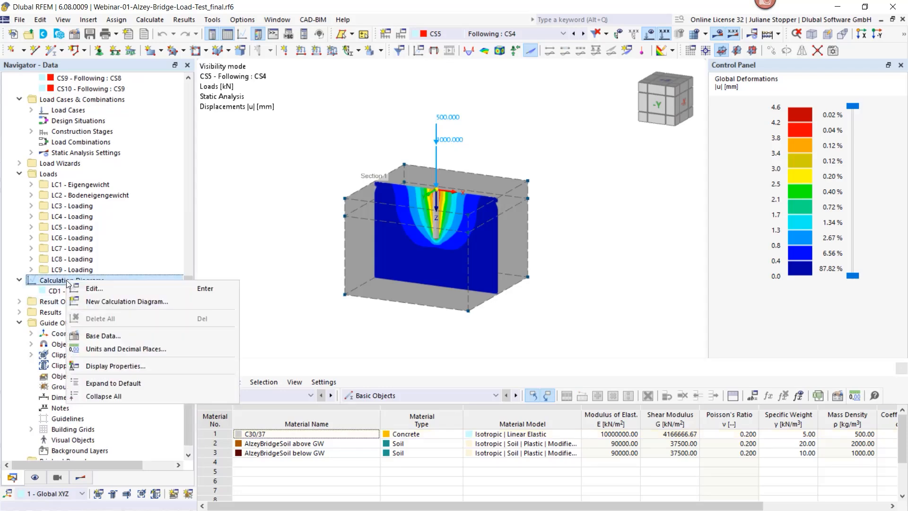
click(101, 302)
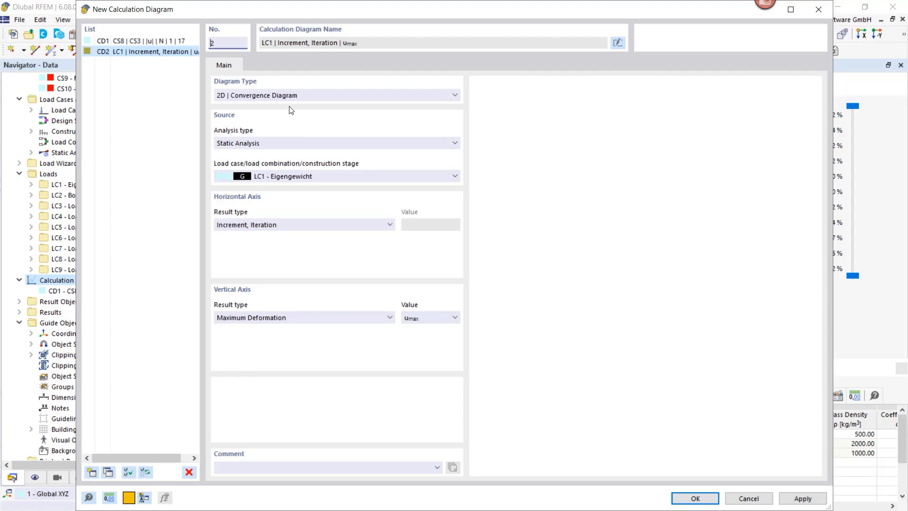
click(309, 97)
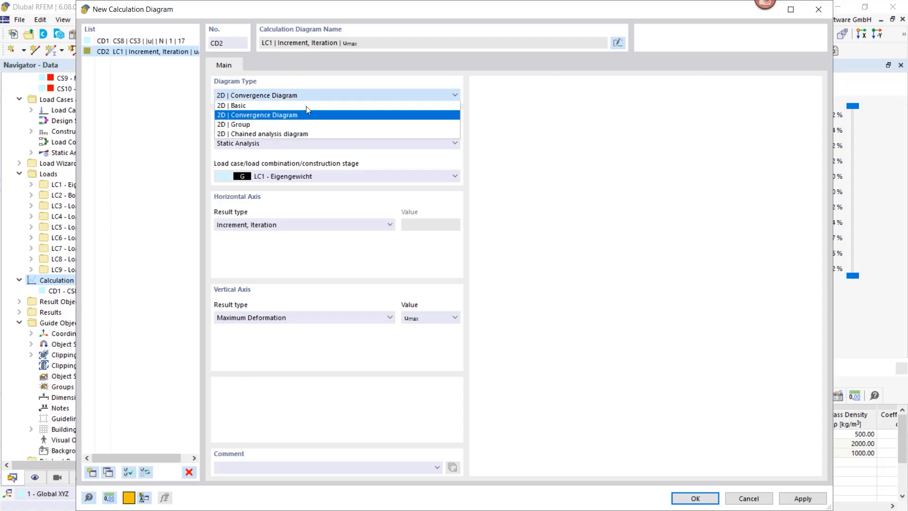
click(300, 135)
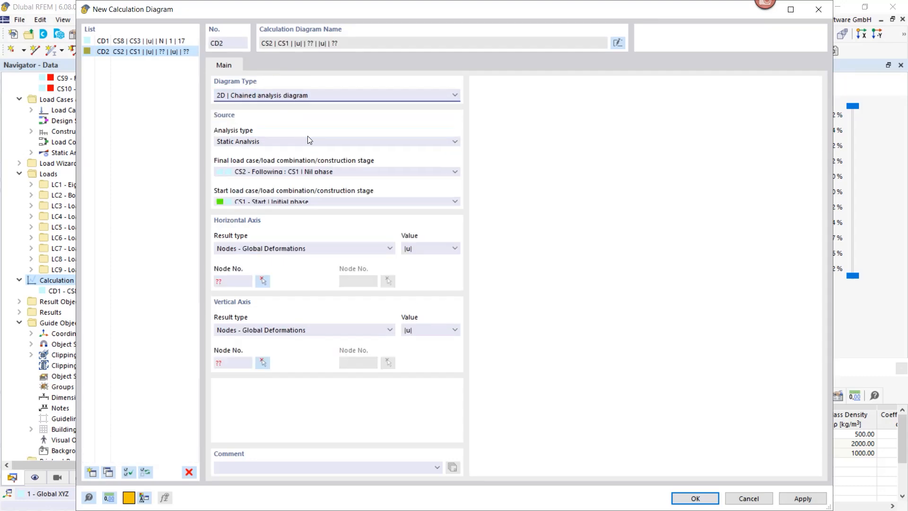
Step: Set the chained diagram's final construction stage to CS10 and its start stage to CS3 (pile activation)
click(385, 173)
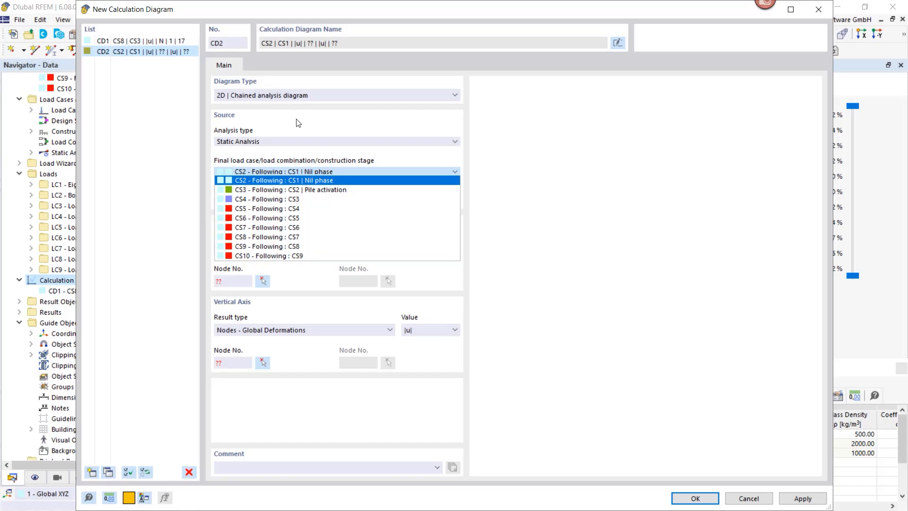
click(289, 256)
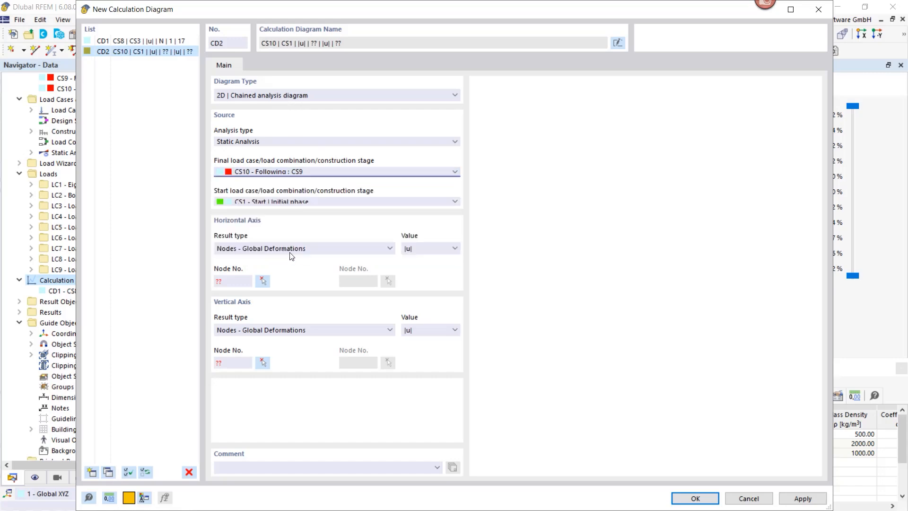
click(326, 204)
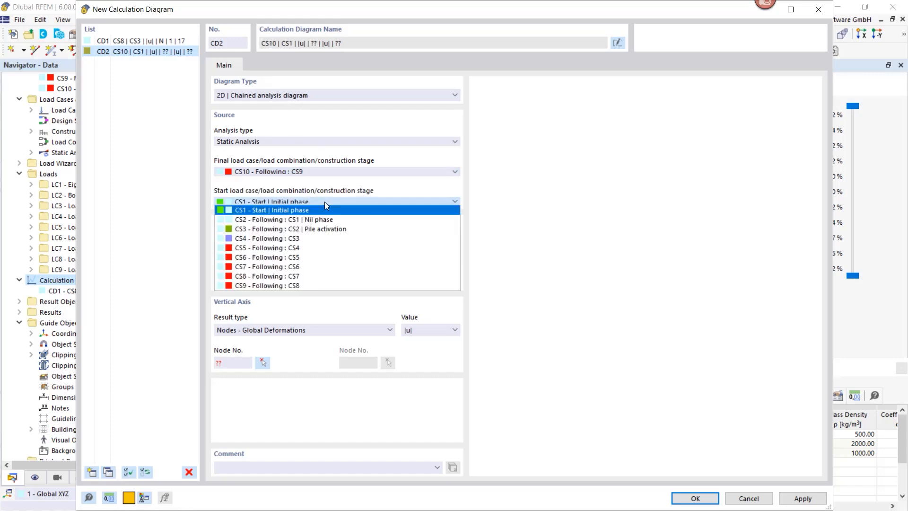
click(315, 229)
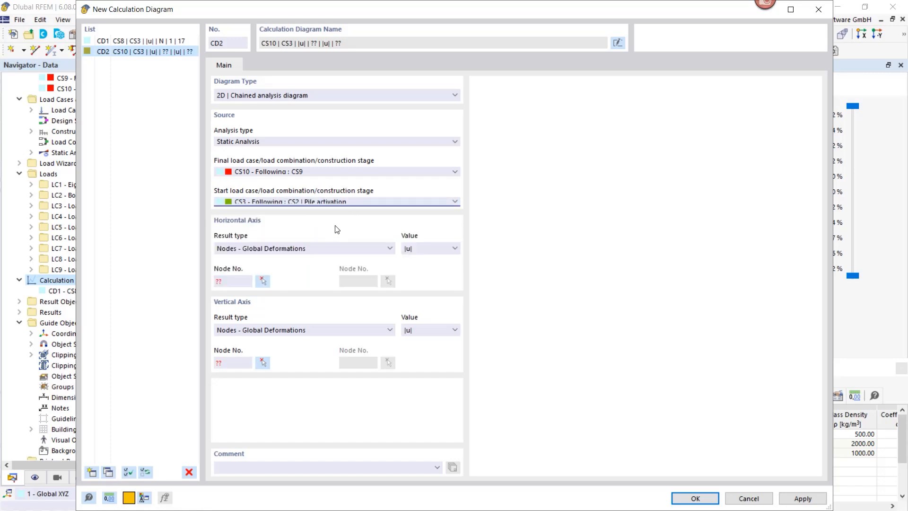
Step: Assign Maximum Deformation with the value uZ to the diagram's horizontal axis
click(325, 249)
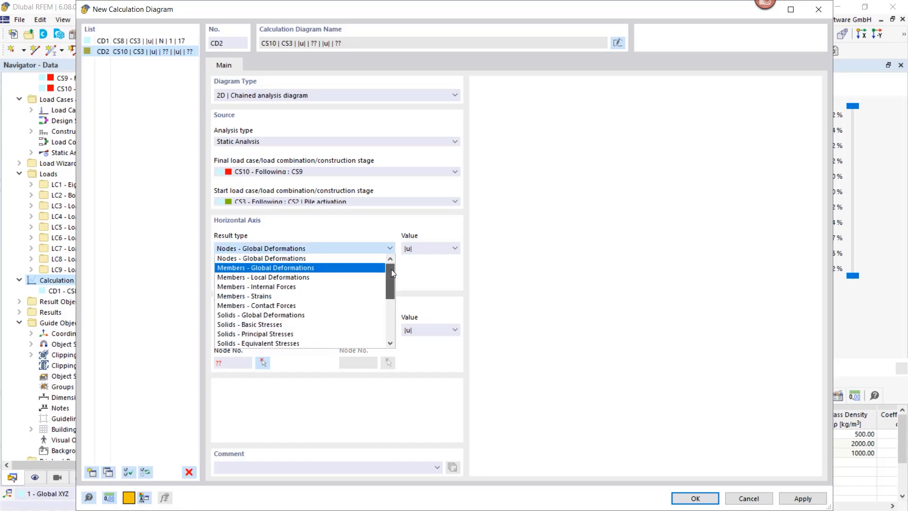
drag(391, 273, 391, 311)
click(291, 325)
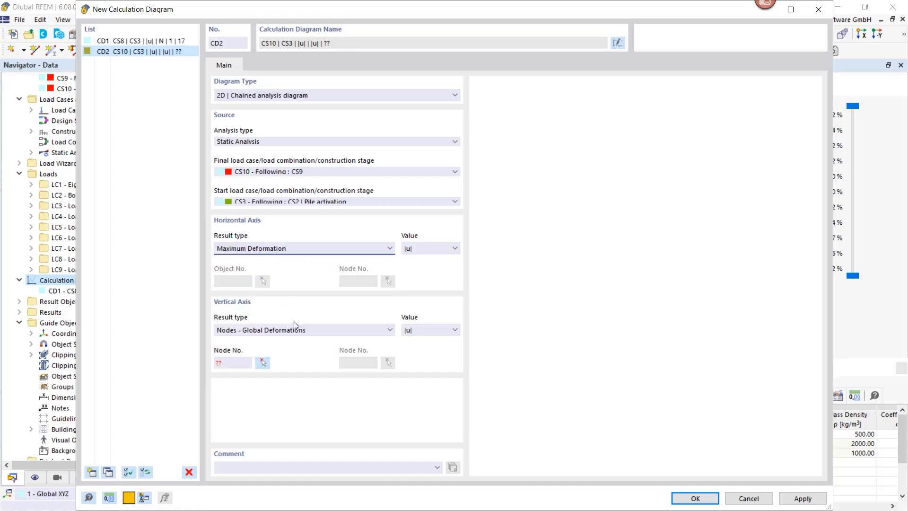
click(438, 252)
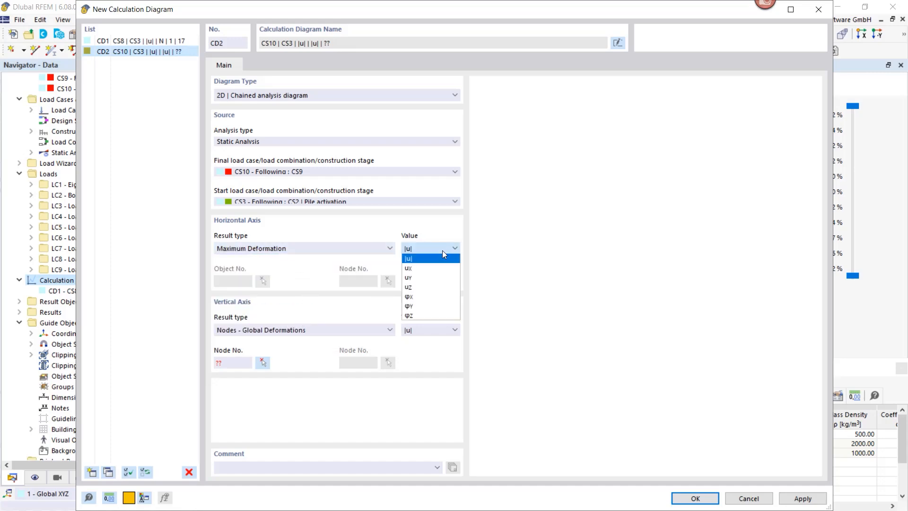
click(429, 286)
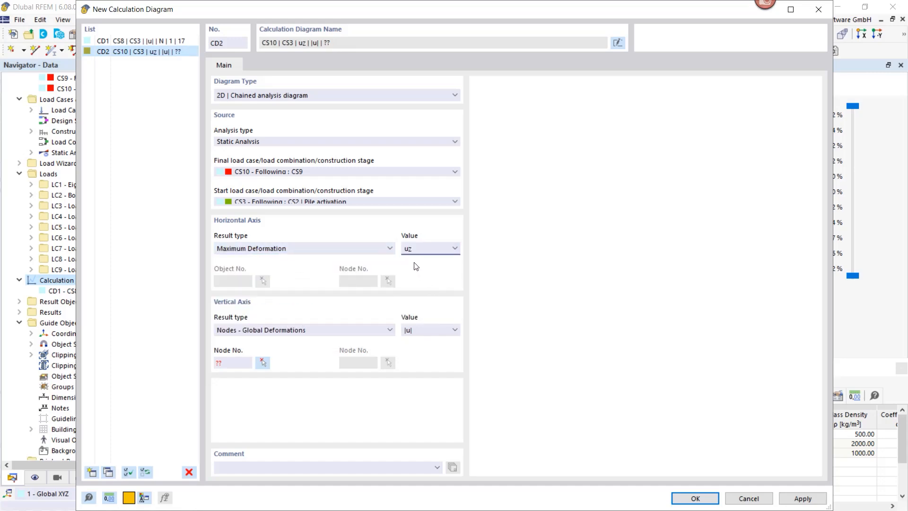
Step: Assign Members - Internal Forces N to the vertical axis, taken from pile member 1 at pile head node 17
click(311, 330)
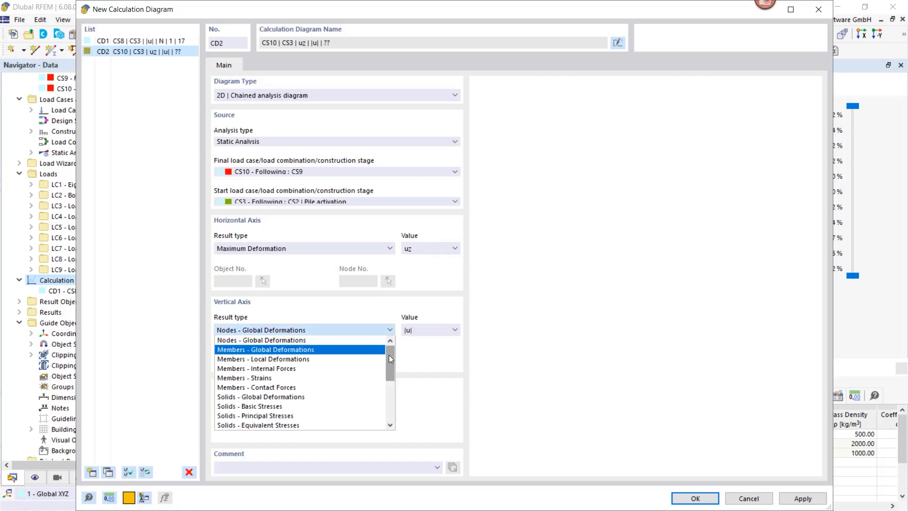
click(292, 368)
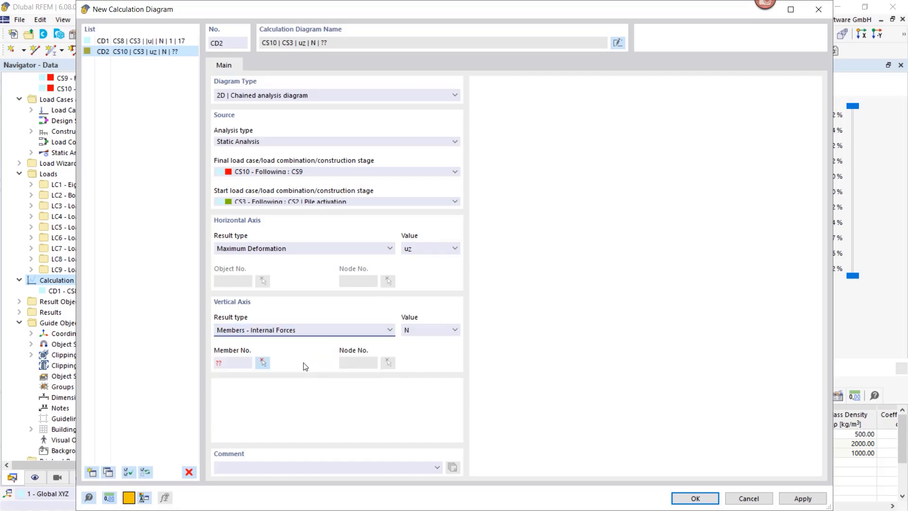
click(263, 362)
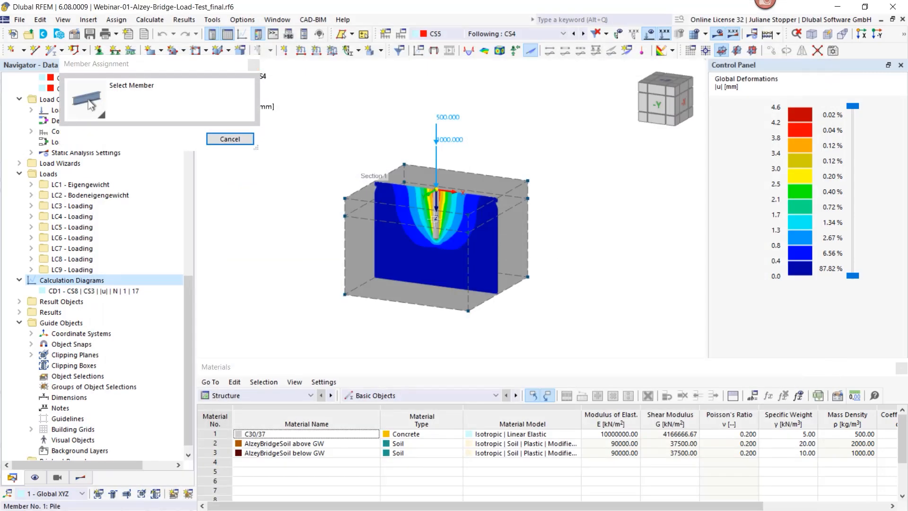
click(435, 219)
click(389, 363)
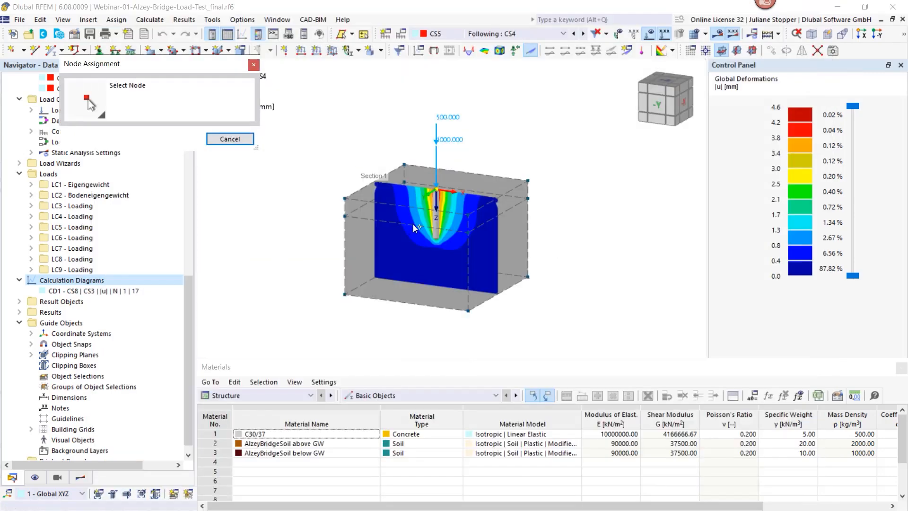
click(434, 186)
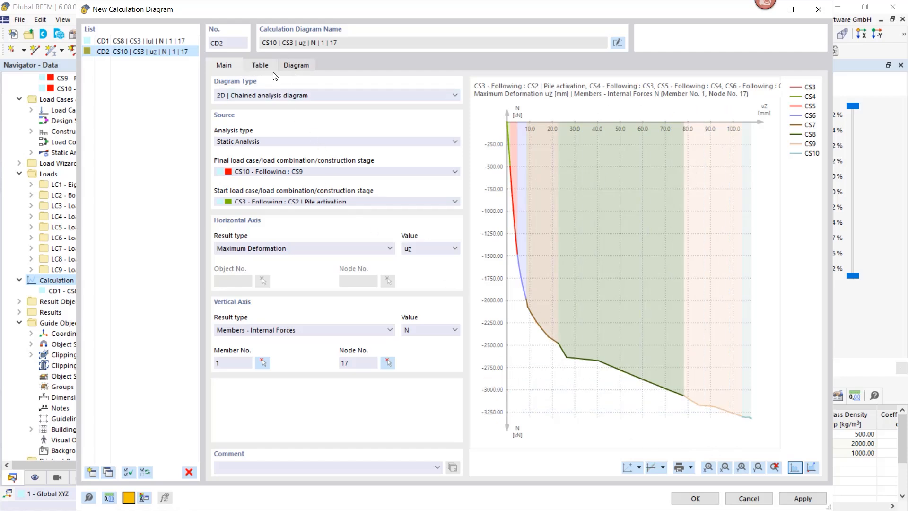
Step: View the load-displacement diagram full size with its min/max values, and check the available graphics printing options
click(296, 66)
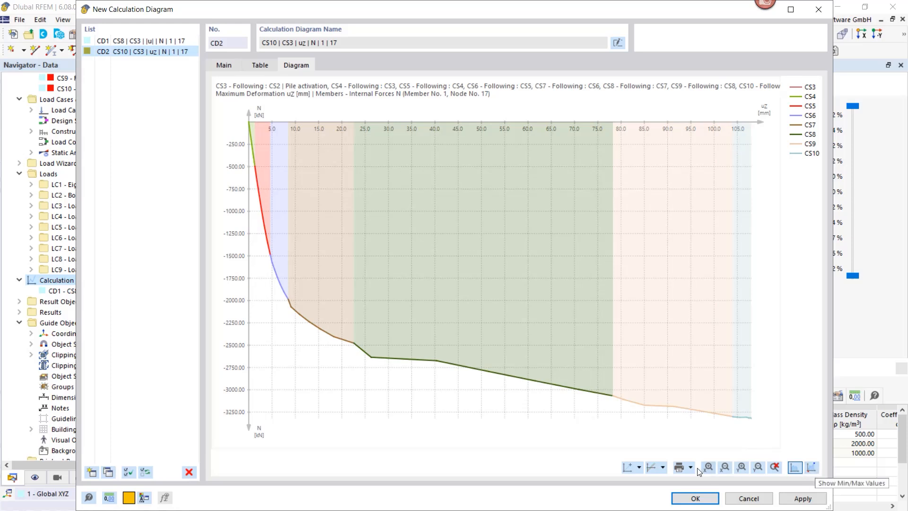
click(811, 467)
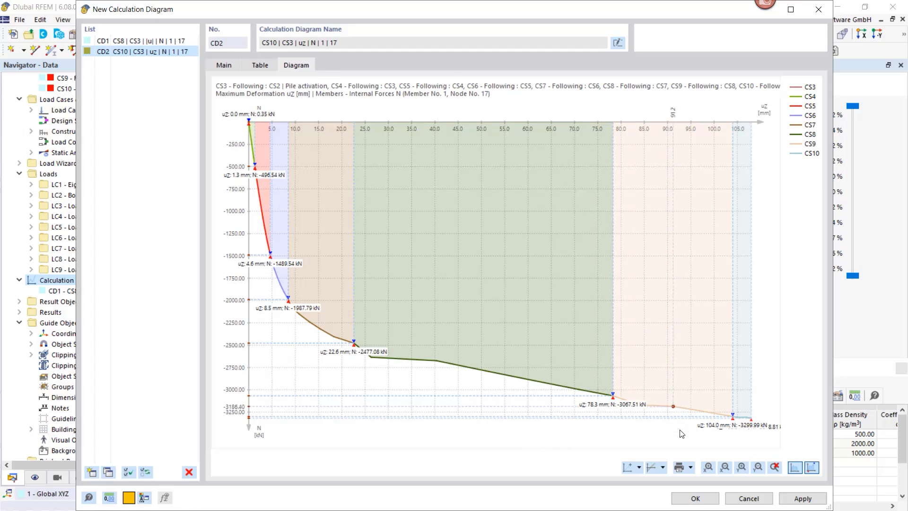
click(690, 467)
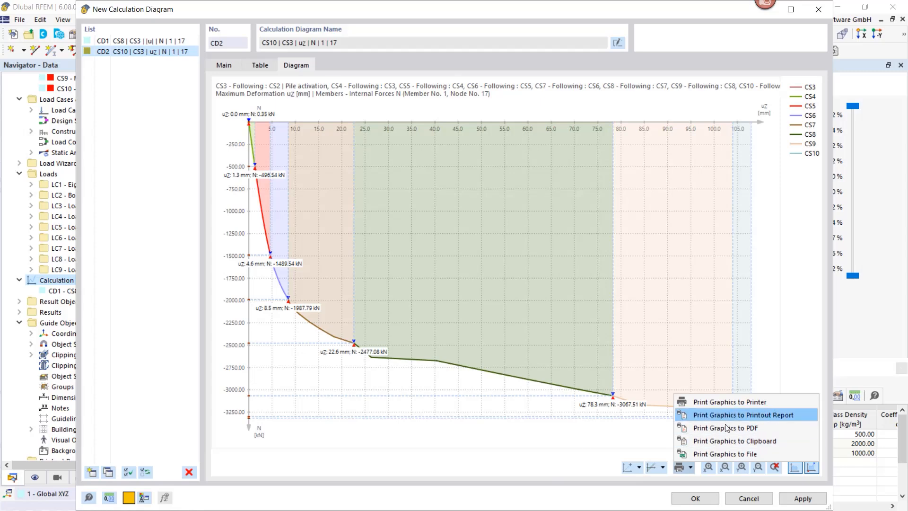
click(553, 465)
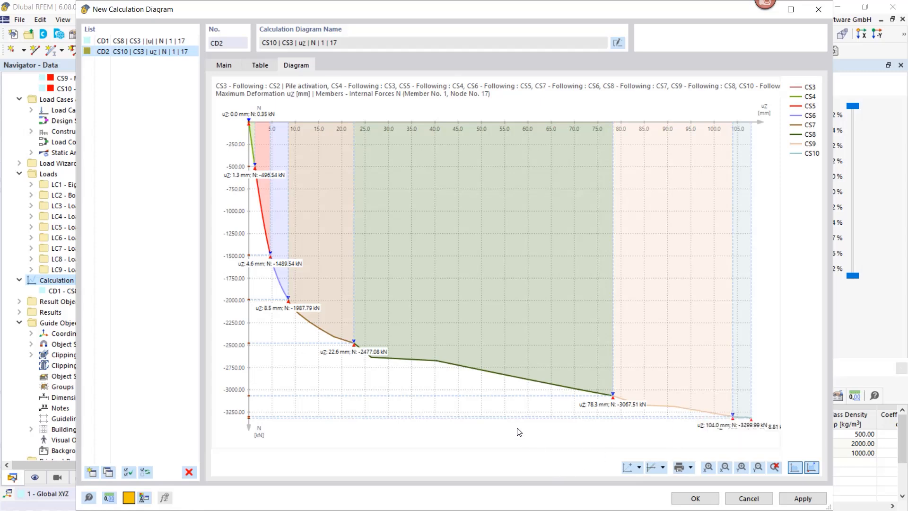
Step: Export the diagram's value table to Webinar-01-Alzey-Bridge-Load-Test_final - .xlsx, replacing the existing file, and close the exported workbook and the diagram dialog without saving the diagram
click(260, 66)
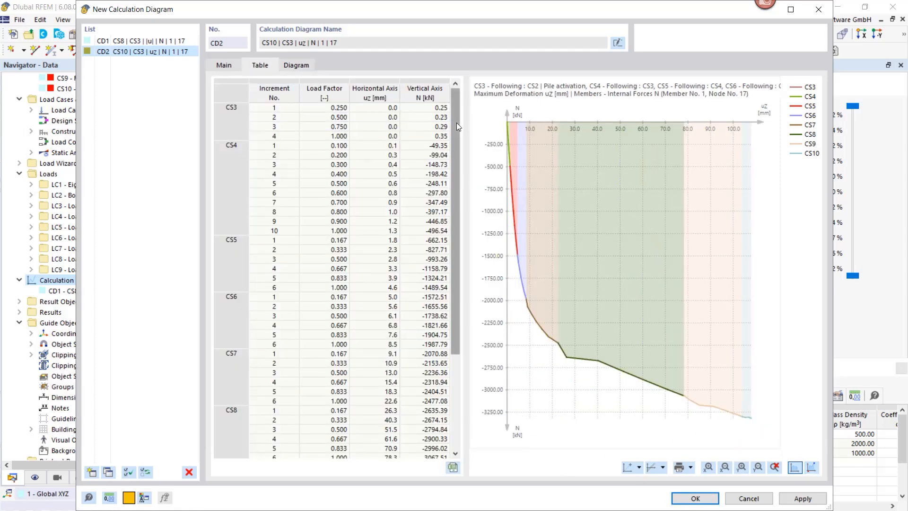
drag(456, 184, 451, 279)
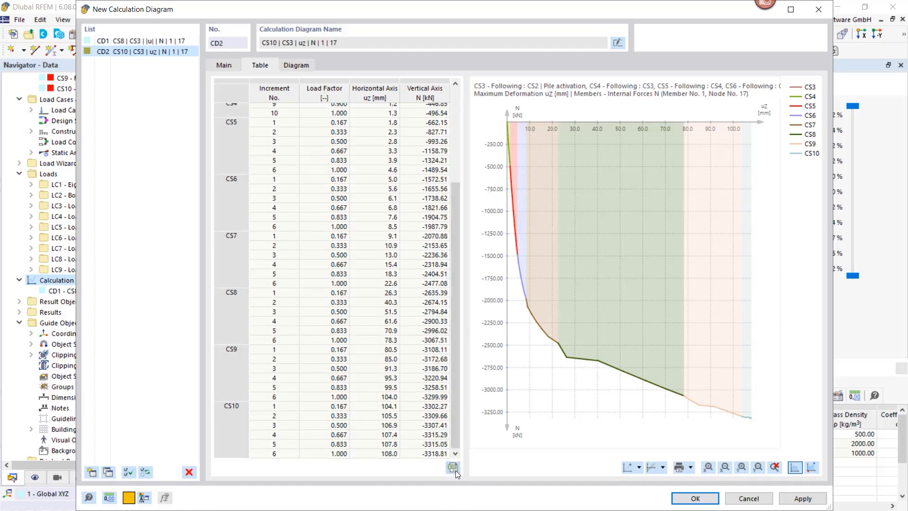
click(454, 471)
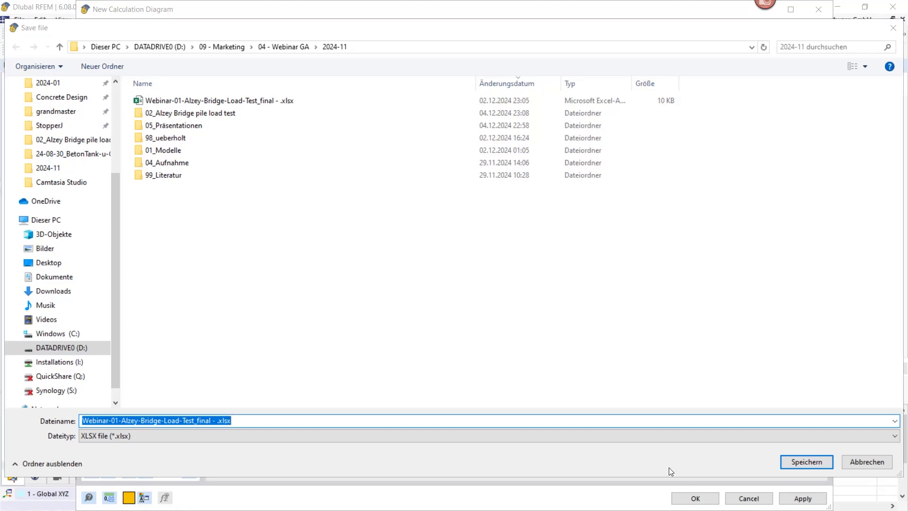
click(794, 466)
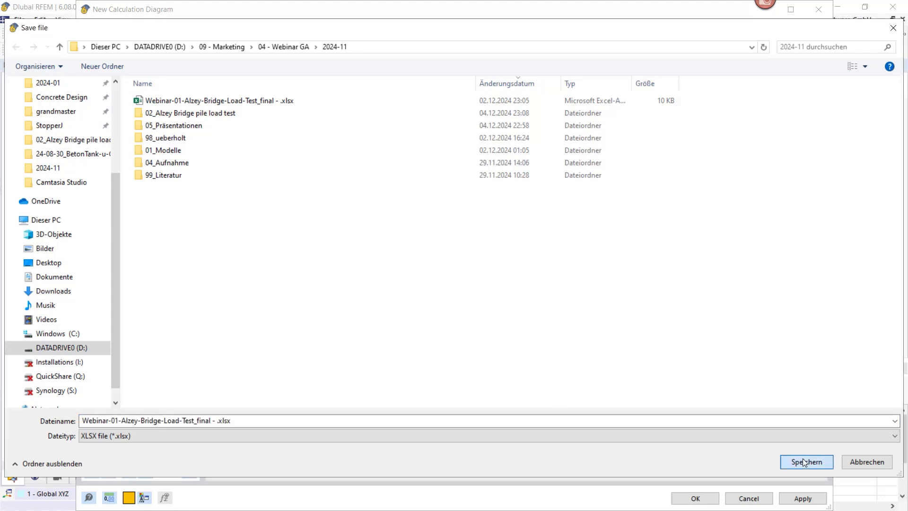
click(503, 261)
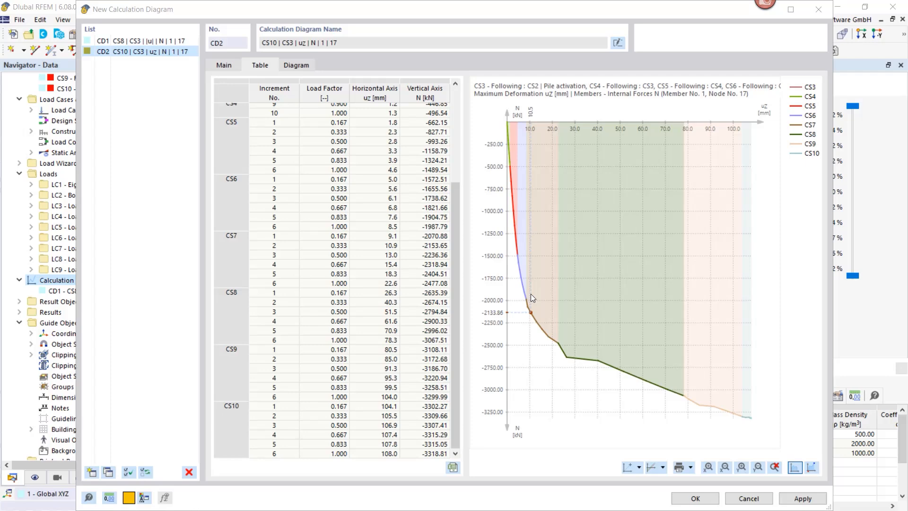
click(749, 499)
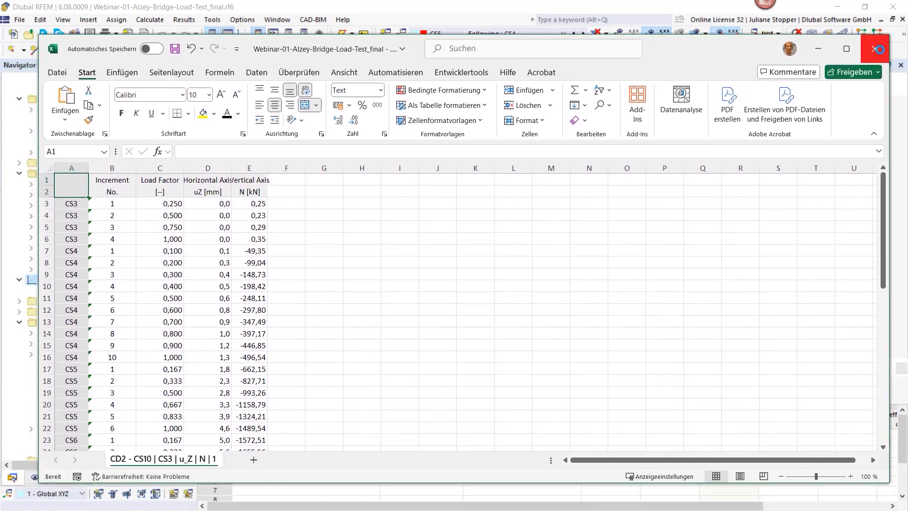
click(877, 50)
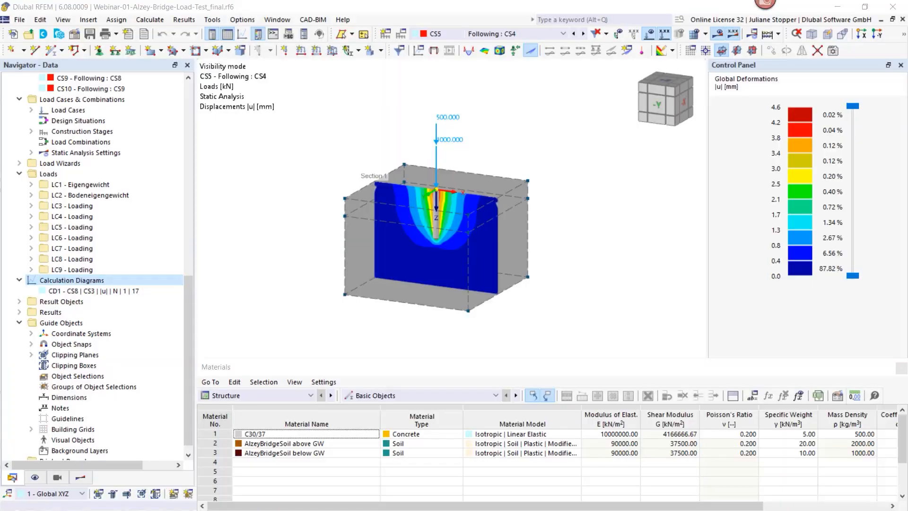
Step: Switch to the Excel workbook Webinar-02-Ergebnisse_final .xlsx, maximize it and view the fine (2) sheet
drag(907, 74, 402, 50)
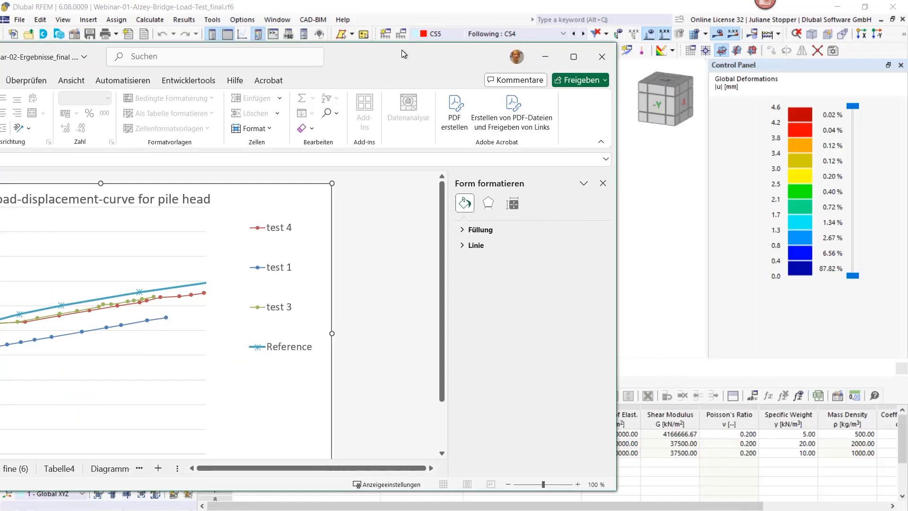
click(574, 57)
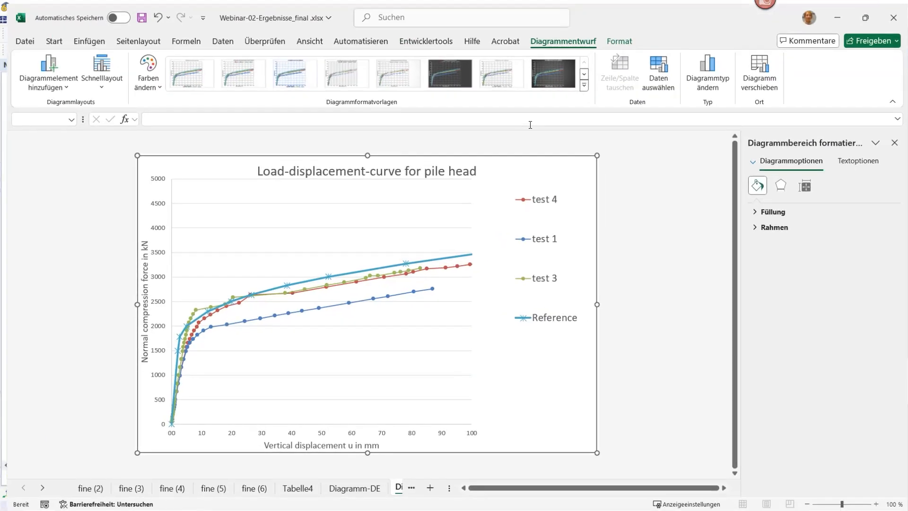
click(82, 489)
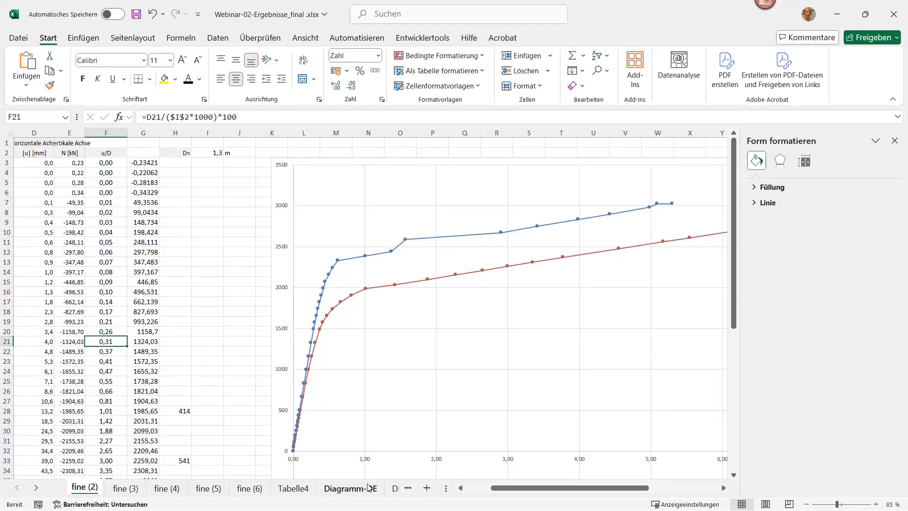
Step: View the load-displacement chart on the Diagramm-EN sheet and select the test 1 curve to compare it with the Reference curve
click(395, 489)
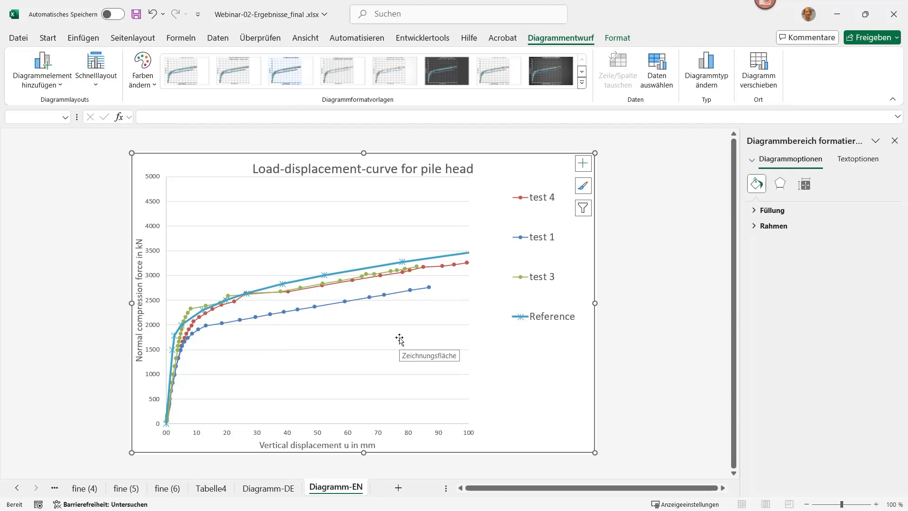
ctrl+scroll(373, 347, up, 1)
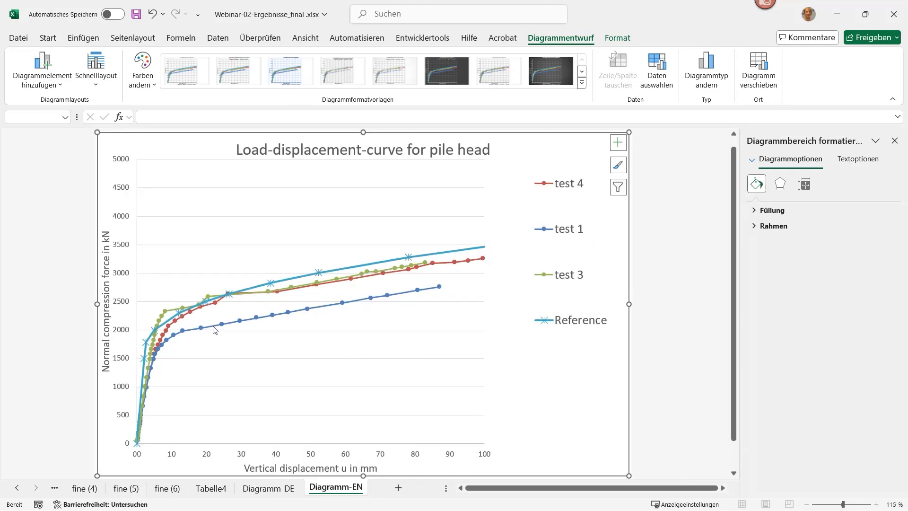
click(201, 329)
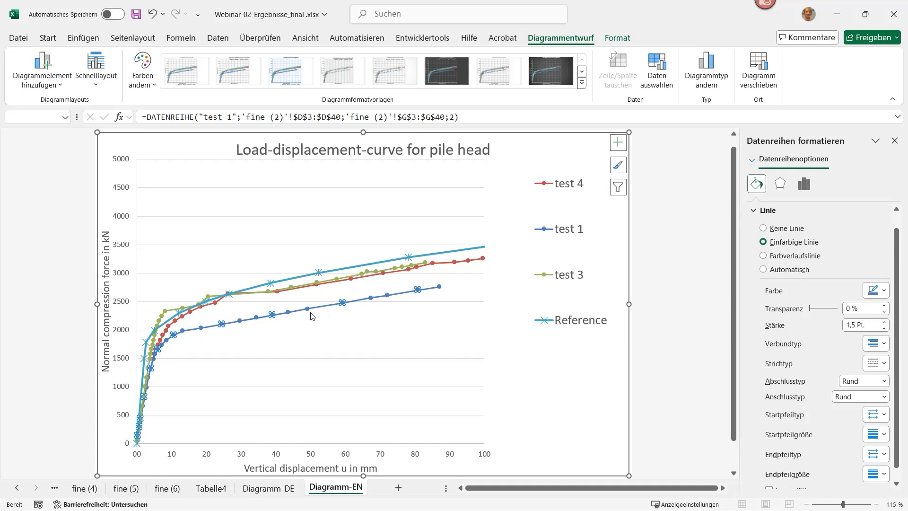
mouse_move(326, 310)
mouse_move(232, 318)
Step: Switch to the Pfahl-Widerstands-Setzungs-Linie workbook and examine the skin friction formulas and resulting pile resistances on sheet Pfahlwiderstandstyp RF6 (3)
drag(907, 65, 726, 64)
click(819, 65)
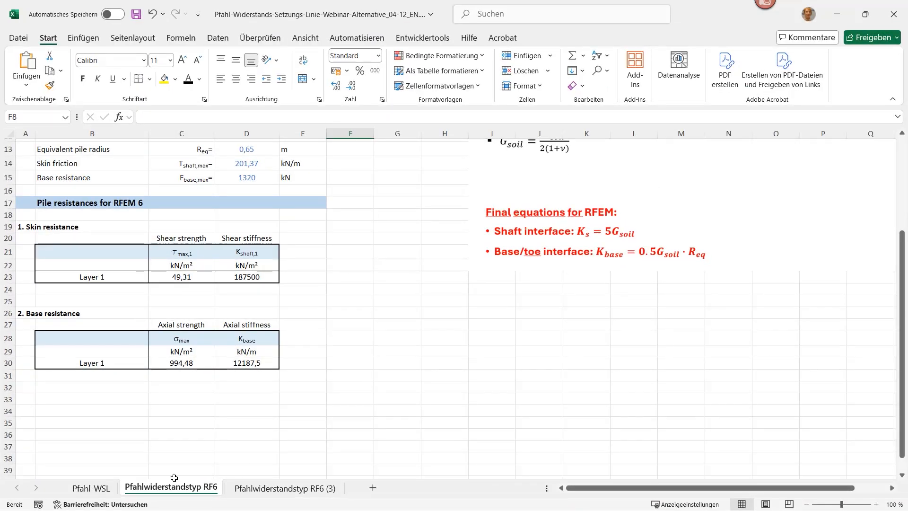
click(288, 489)
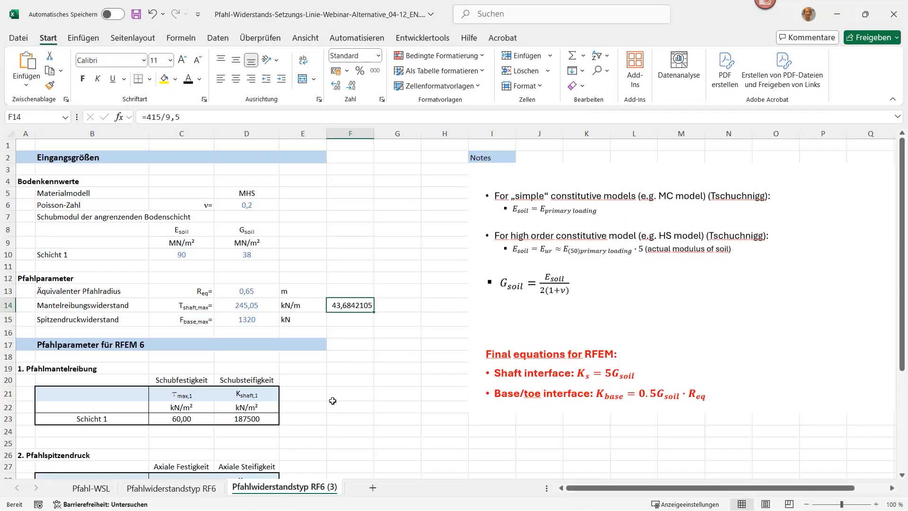
click(351, 397)
click(341, 305)
click(238, 307)
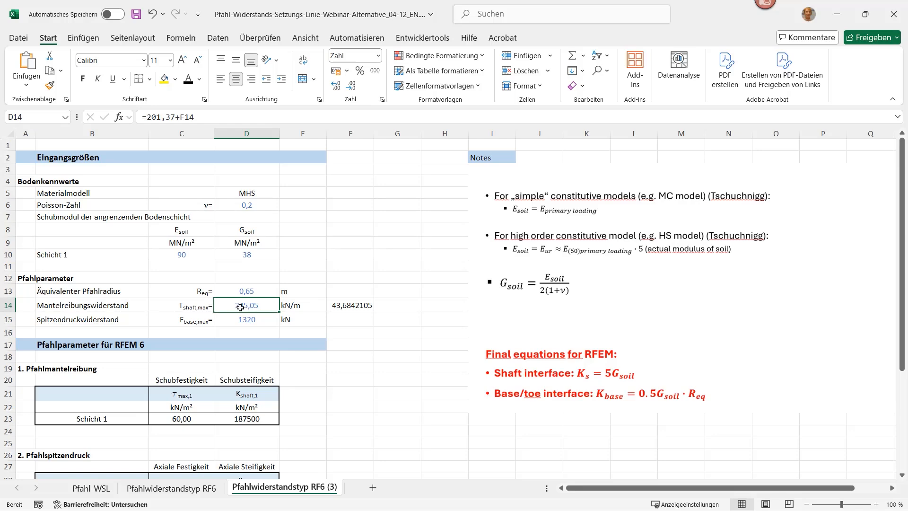
scroll(241, 303, down, 2)
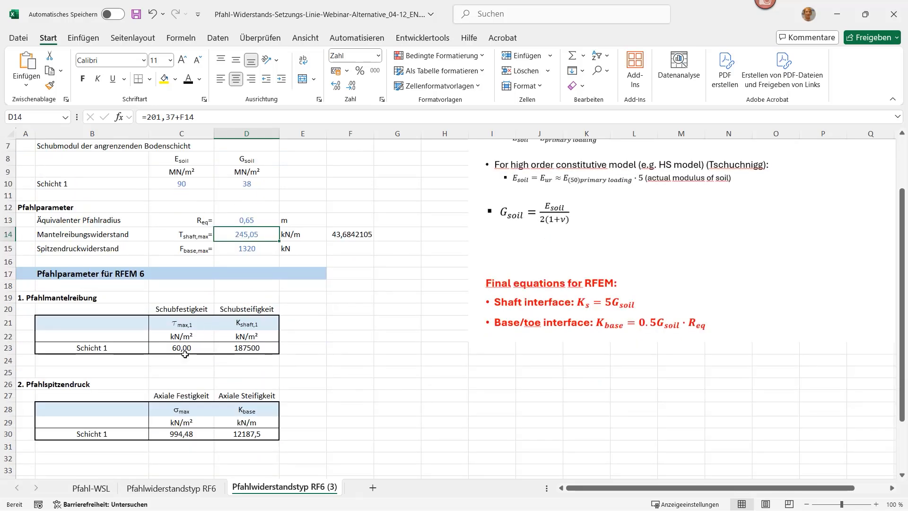
scroll(189, 351, down, 1)
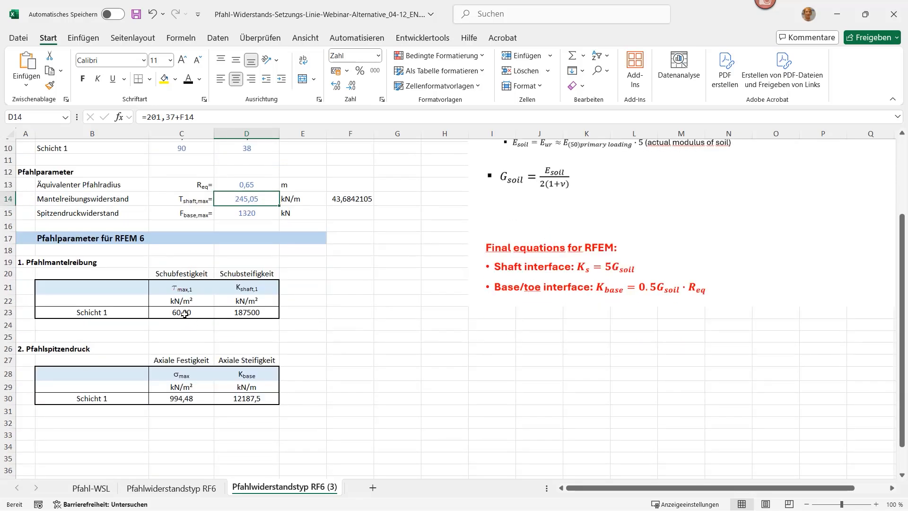
Step: Compare the skin resistance on sheet Pfahlwiderstandstyp RF6 with that on Pfahlwiderstandstyp RF6 (3), and minimize the workbook to return to RFEM
click(173, 488)
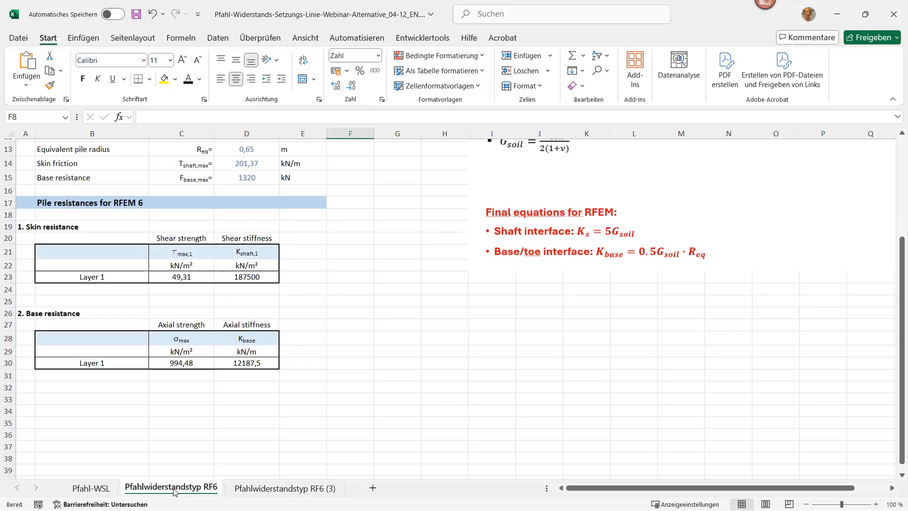
click(286, 490)
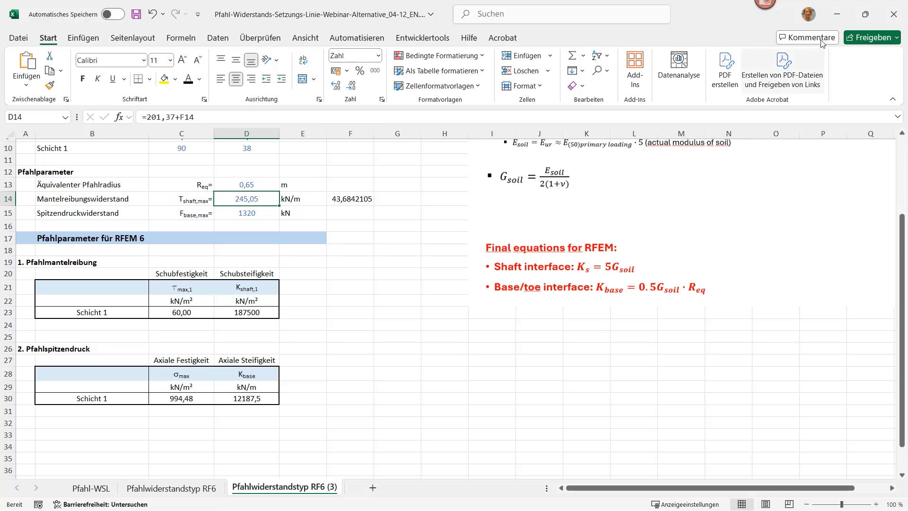
click(837, 14)
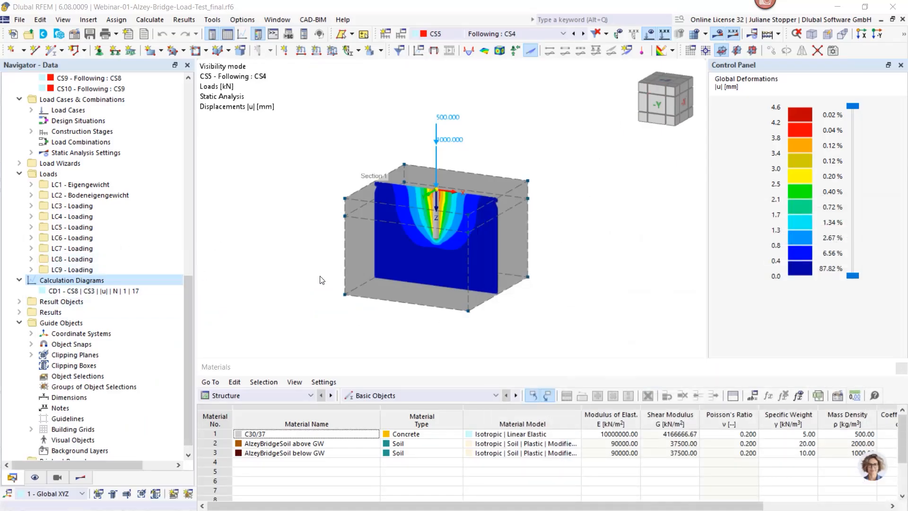
Step: Inspect the shear and base resistance parameters of the Trapezoidal pile resistance type without changing them
scroll(305, 273, up, 1)
drag(189, 327, 194, 278)
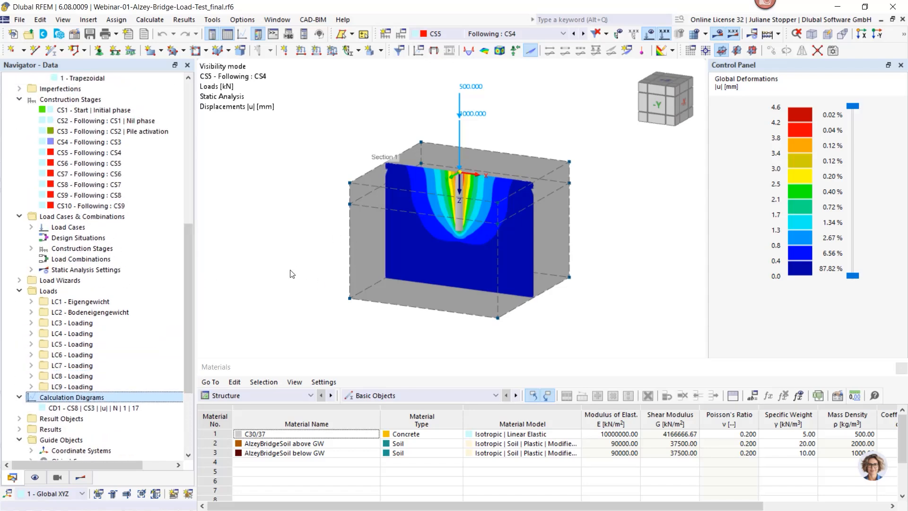
drag(186, 310, 188, 291)
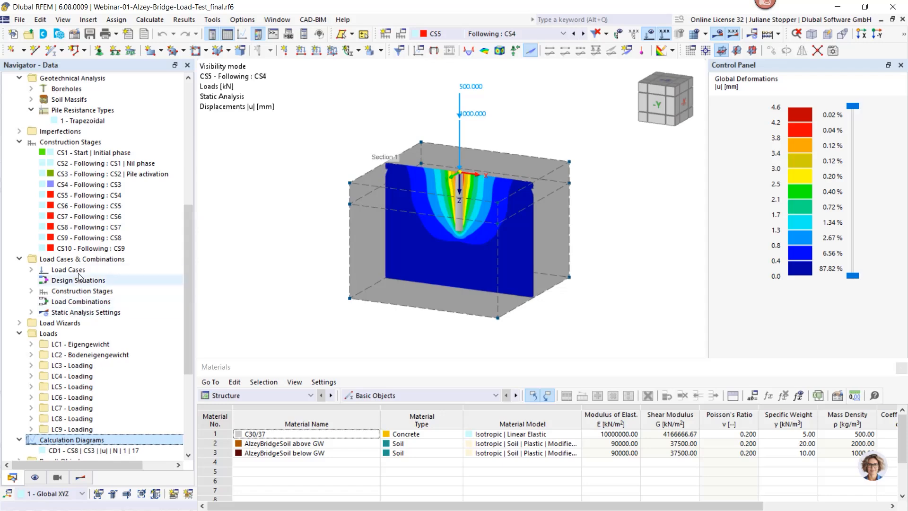
scroll(71, 236, up, 2)
click(71, 184)
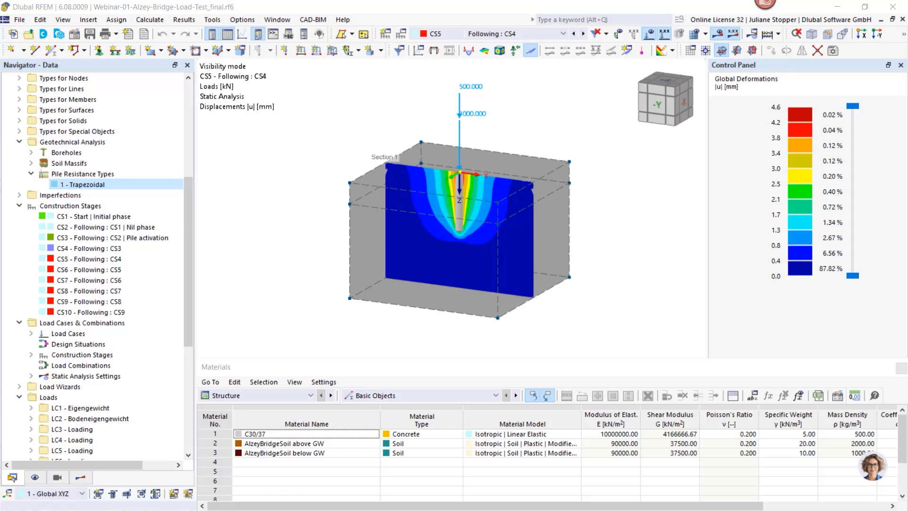
drag(907, 122, 536, 55)
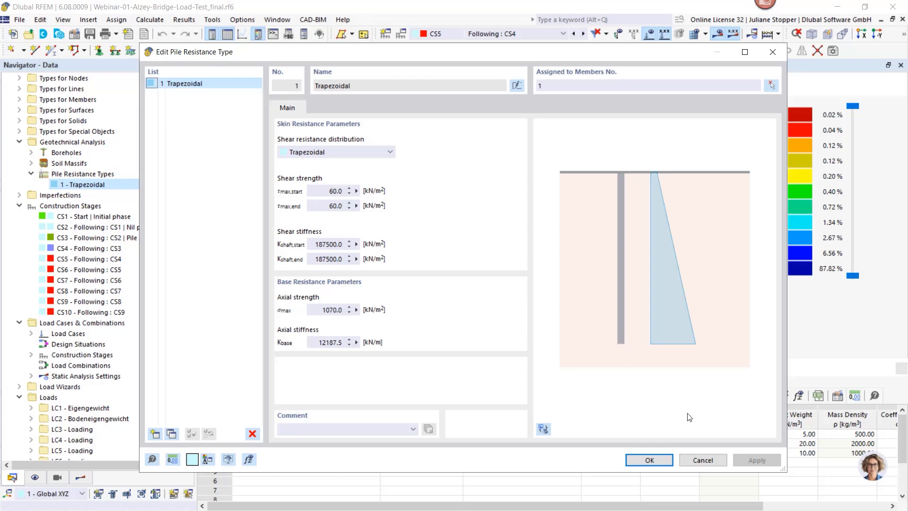
click(685, 456)
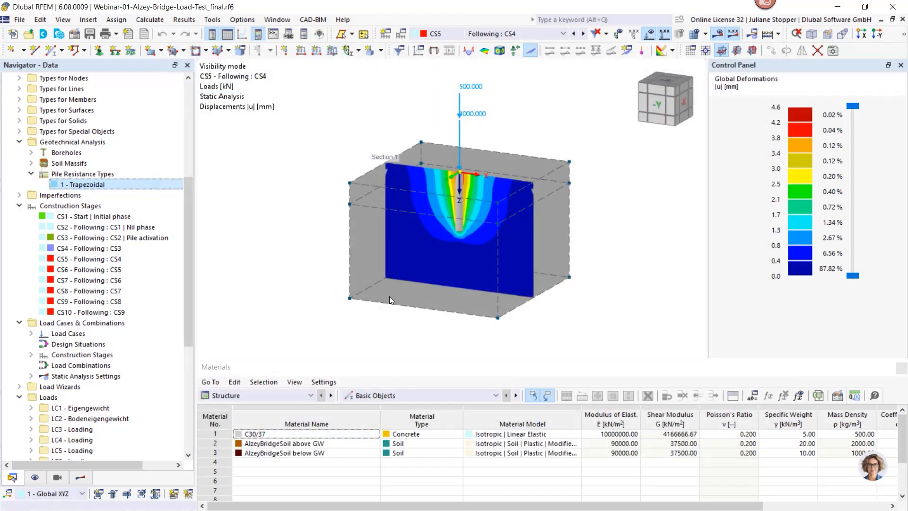
double_click(58, 186)
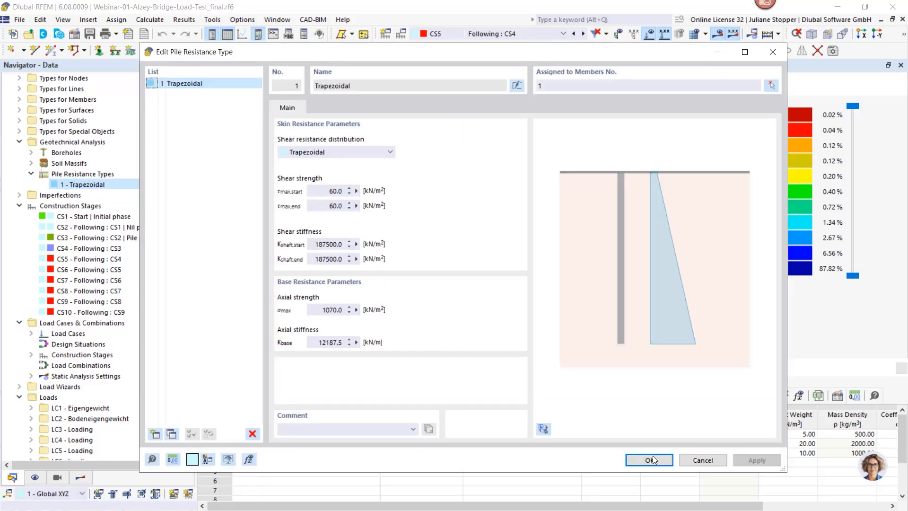
click(695, 462)
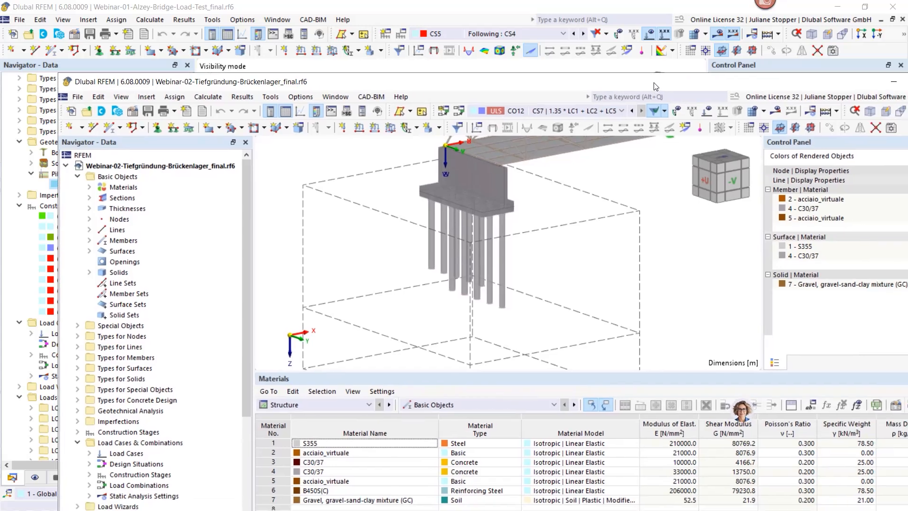
Step: Maximize the Webinar-02-Tiefgründung-Brückenlager_final.rf6 model window and shrink the Materials table to enlarge the model view
drag(655, 84, 650, 1)
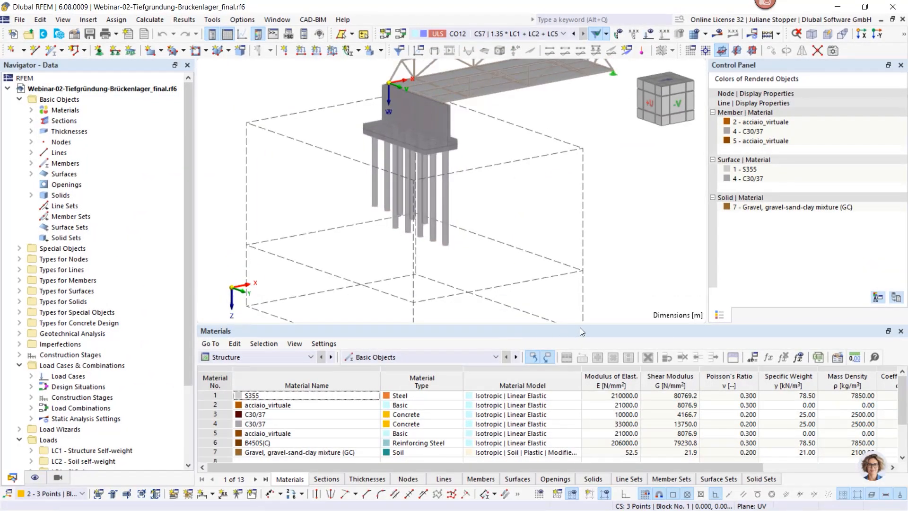
drag(580, 327, 580, 390)
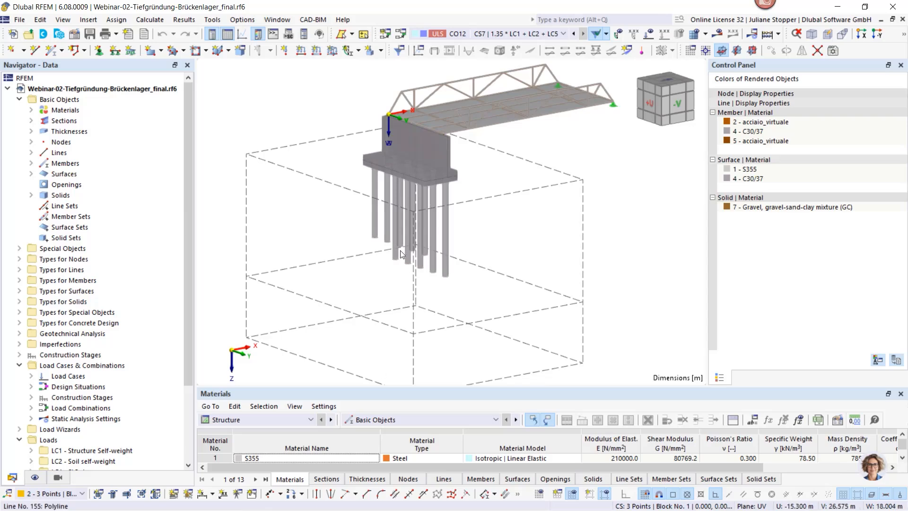
Step: Examine the bridge model from several angles, including the superstructure, abutment, pile group and surrounding soil block
scroll(398, 253, down, 2)
ctrl+middle_drag(407, 229, 451, 230)
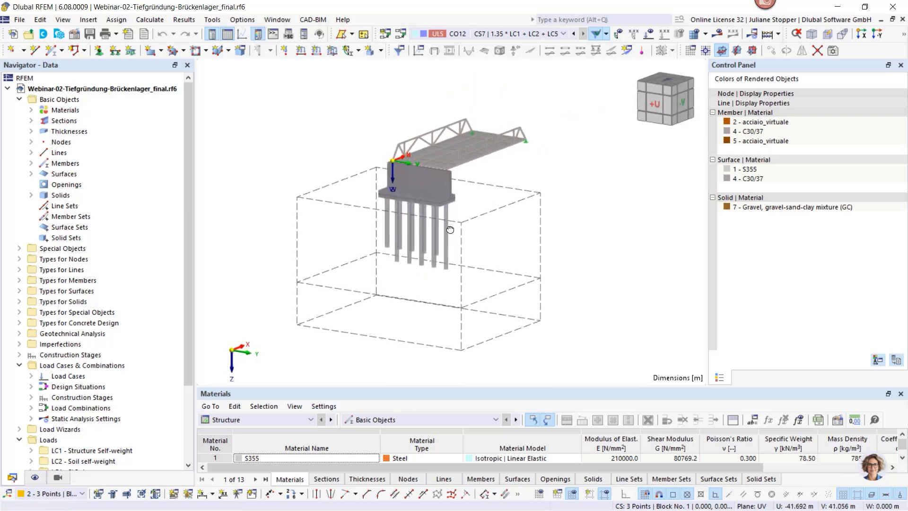
scroll(433, 172, up, 2)
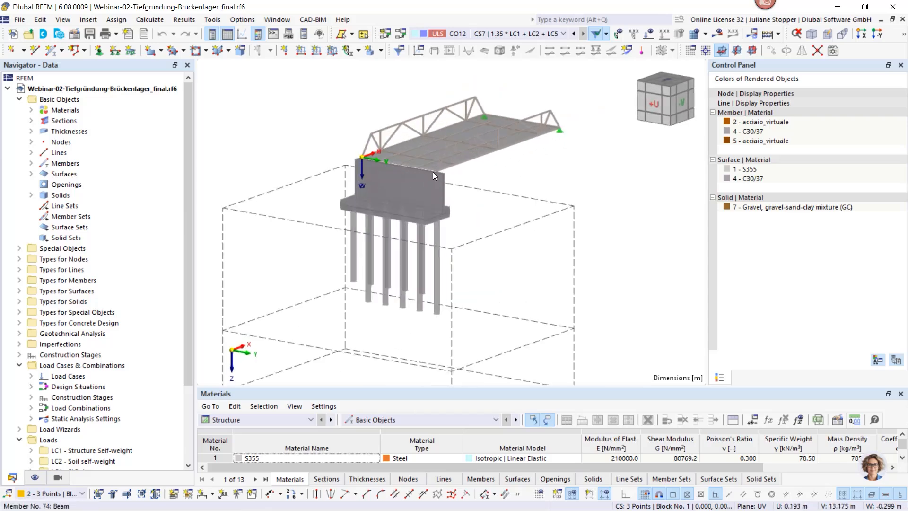
scroll(432, 172, up, 2)
ctrl+middle_drag(458, 238, 525, 260)
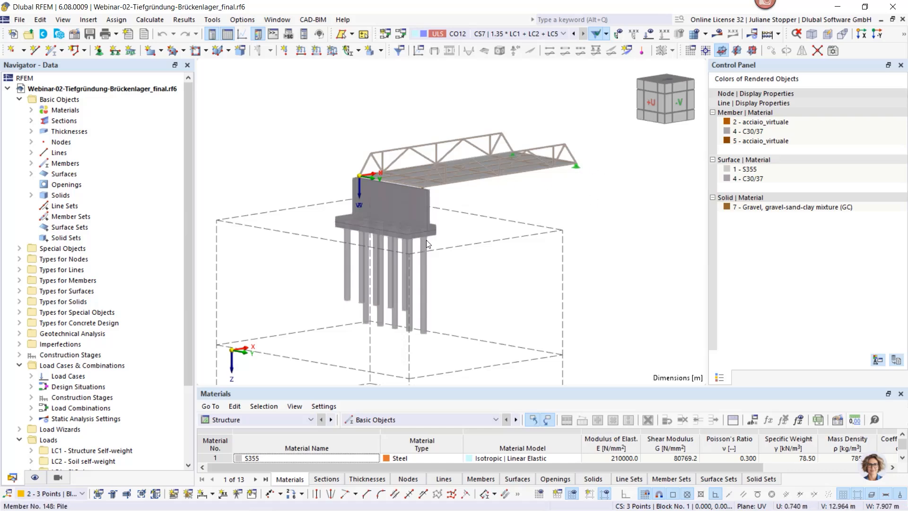
scroll(431, 171, down, 3)
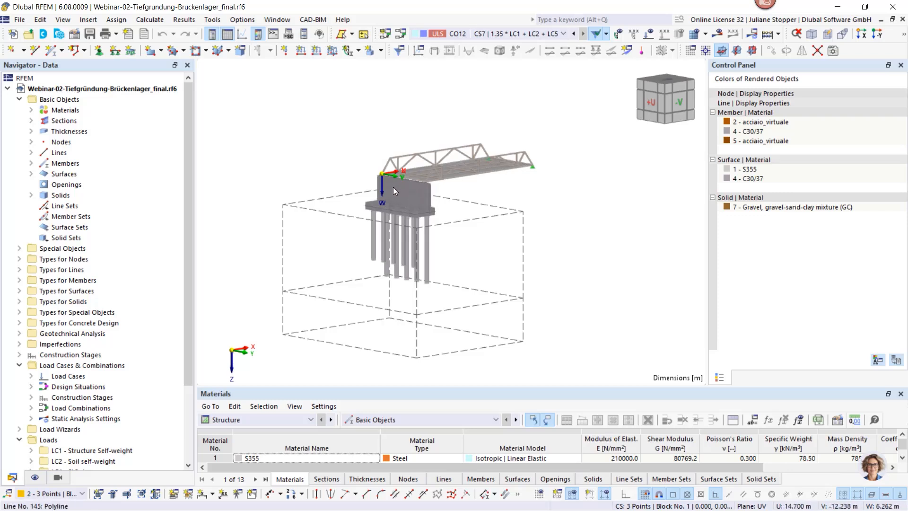
mouse_move(393, 187)
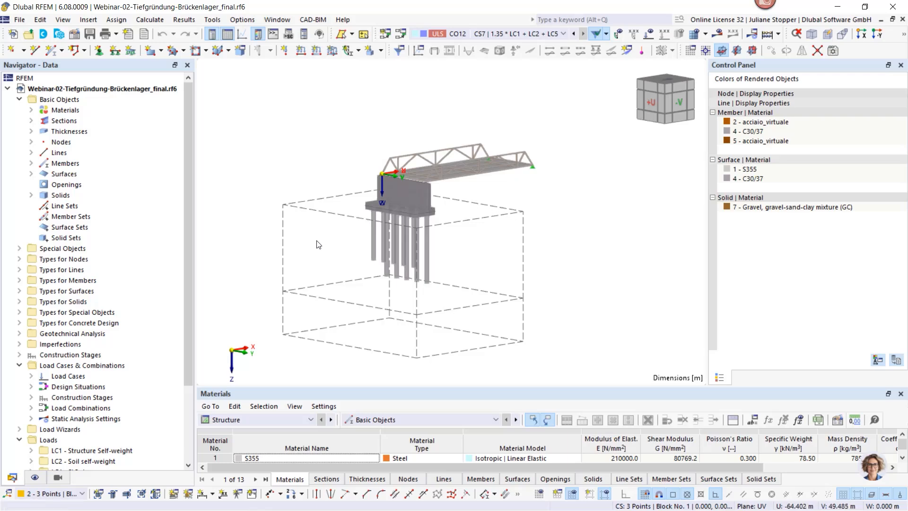
scroll(316, 243, up, 2)
scroll(477, 267, up, 1)
middle_drag(520, 241, 509, 275)
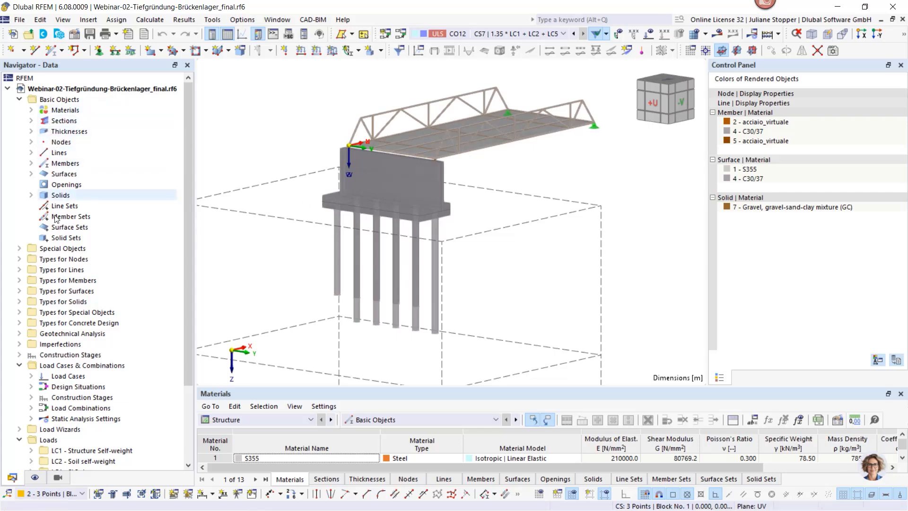
Step: Show construction stage CS1, the initial phase with linear elastic material, in the model view
click(492, 34)
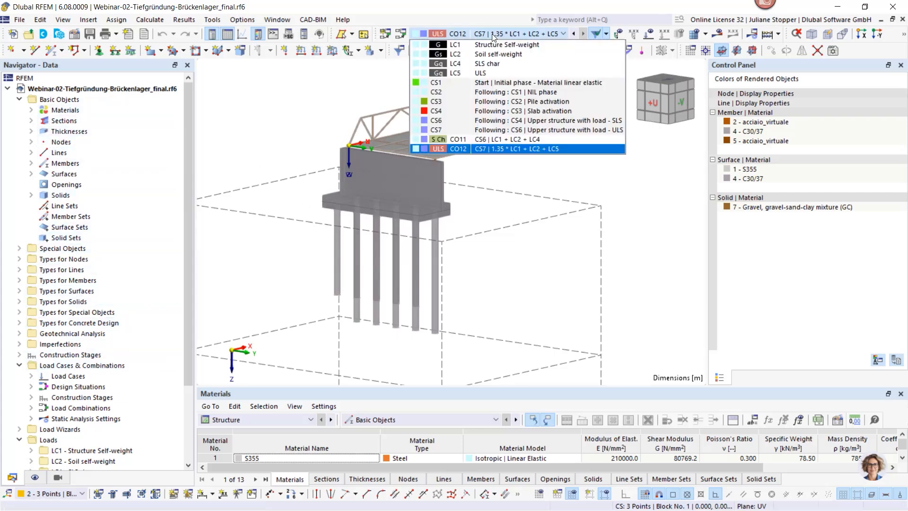
click(500, 82)
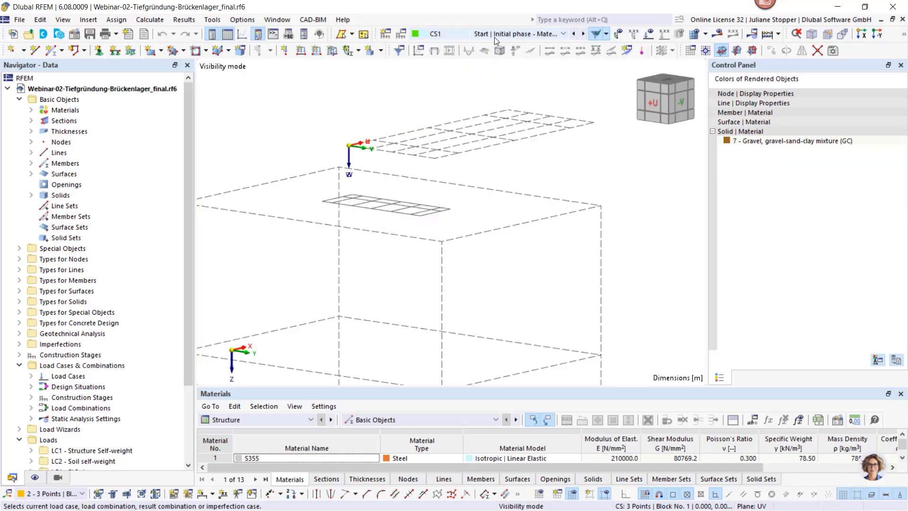
click(563, 33)
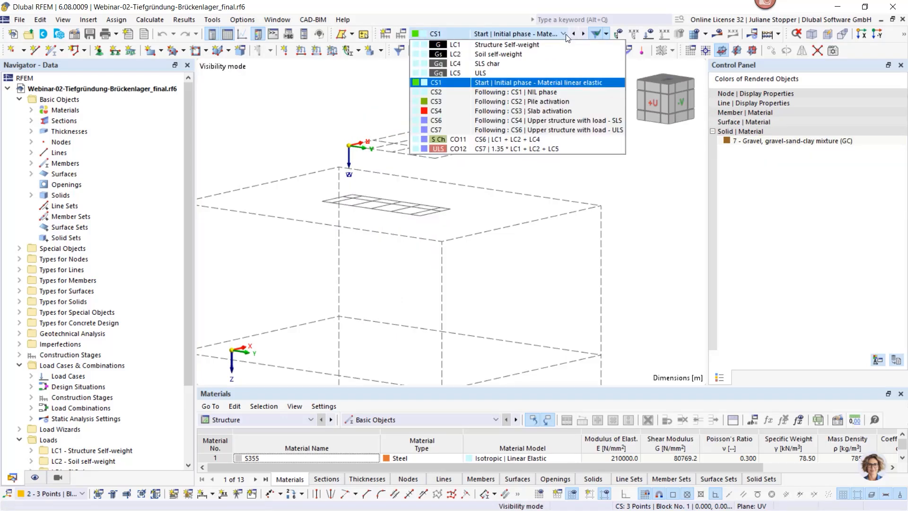
click(566, 83)
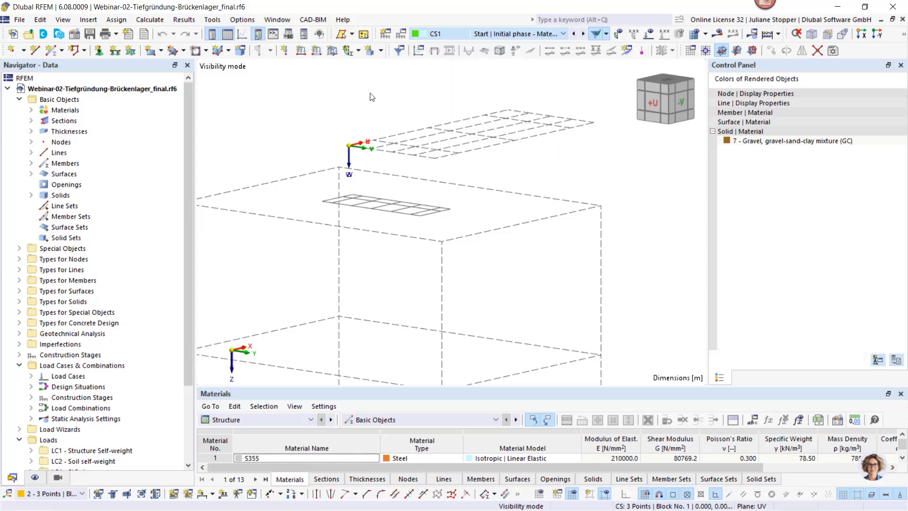
Step: Advance through construction stages CS2 (NIL phase) and CS3 (pile activation) and examine the activated piles
click(584, 34)
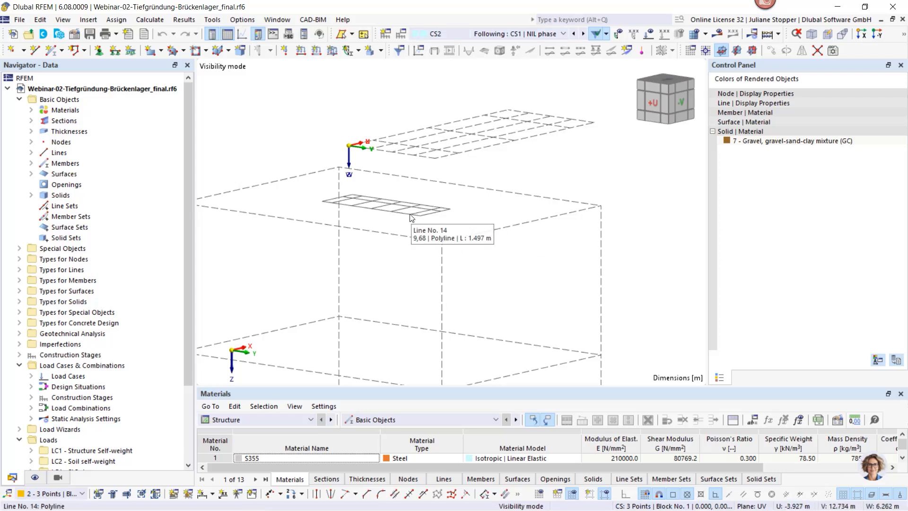
click(584, 35)
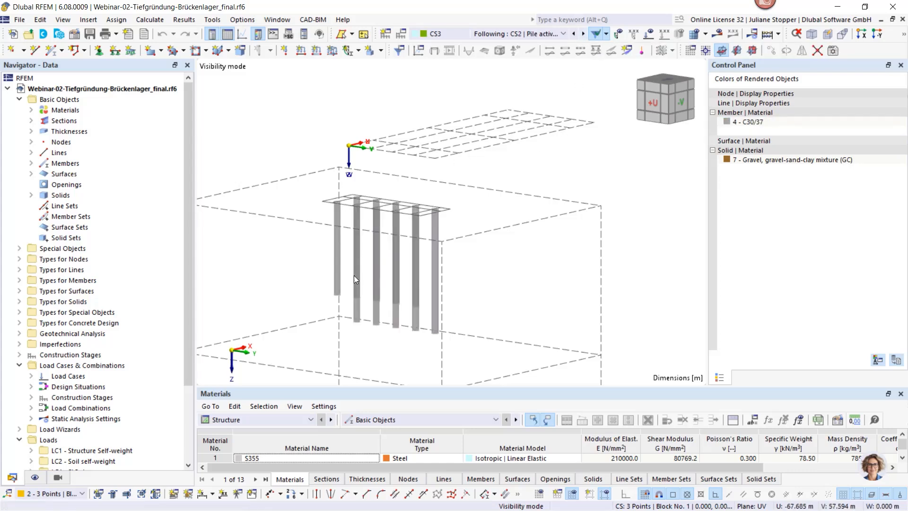
scroll(350, 160, down, 1)
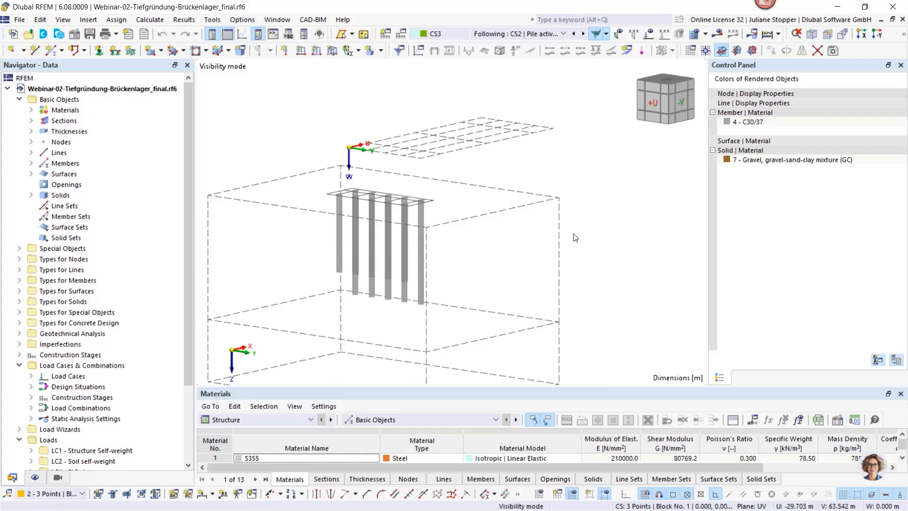
ctrl+middle_drag(565, 234, 543, 237)
Step: Advance through construction stages CS4 and CS6 to CS7, with the load display turned on
click(585, 34)
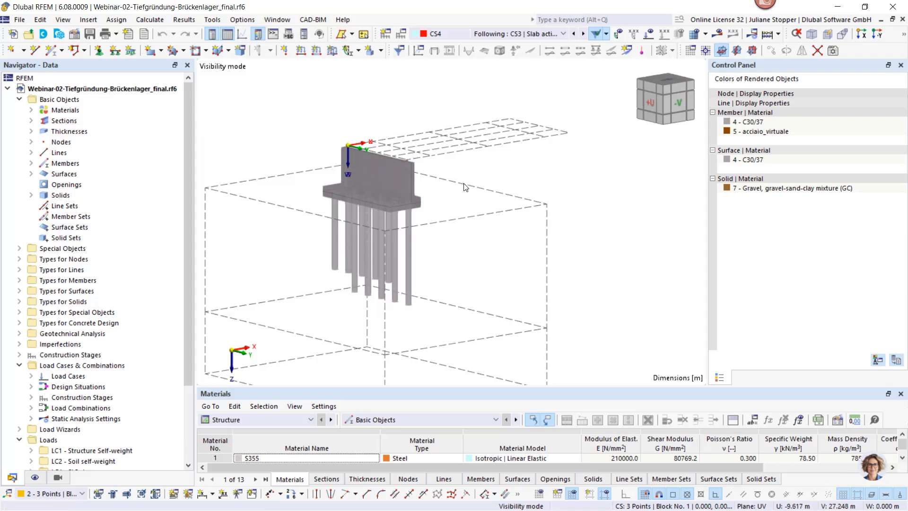
click(585, 34)
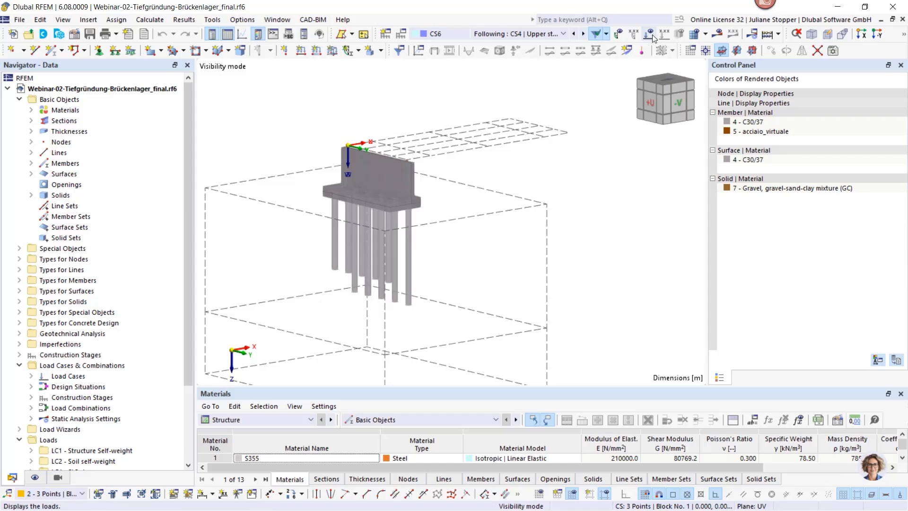
click(583, 36)
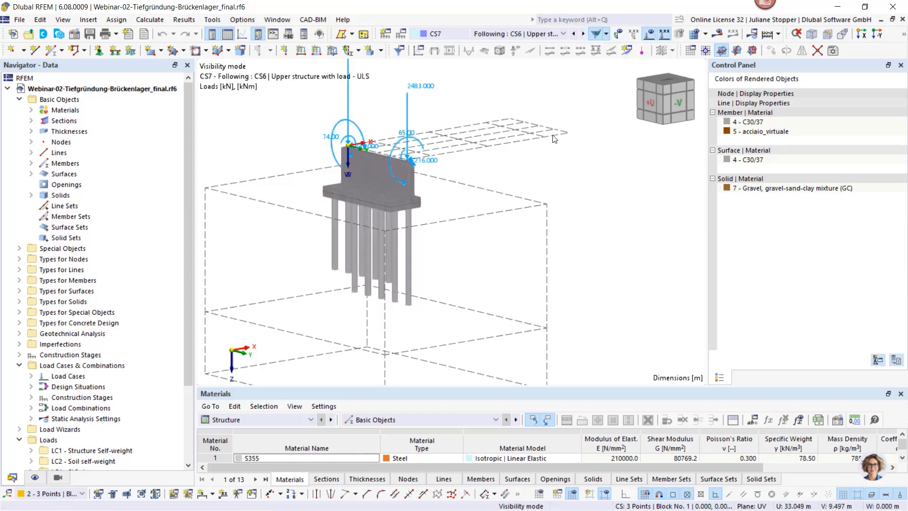
scroll(549, 134, down, 1)
ctrl+middle_drag(525, 151, 559, 156)
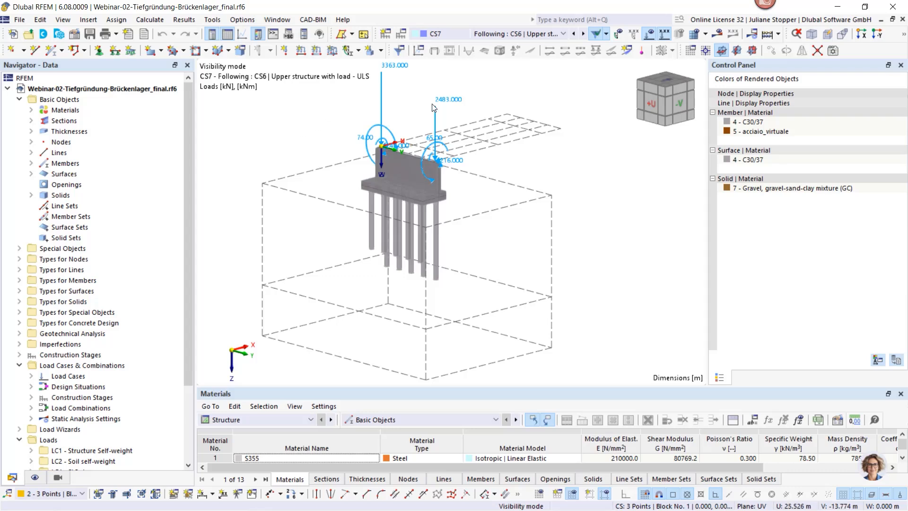
Step: Switch between construction stages CS6 (SLS) and CS7 (ULS) to compare their upper structure loads
click(502, 34)
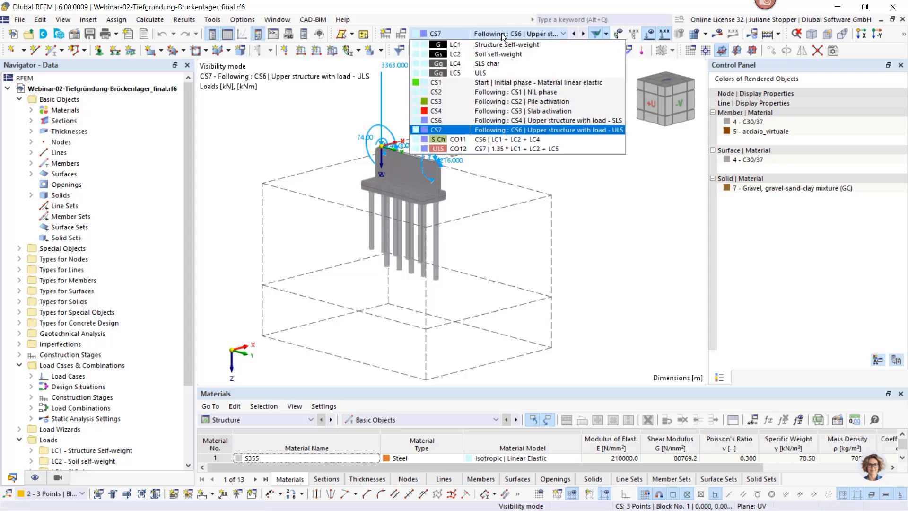
click(537, 119)
click(553, 34)
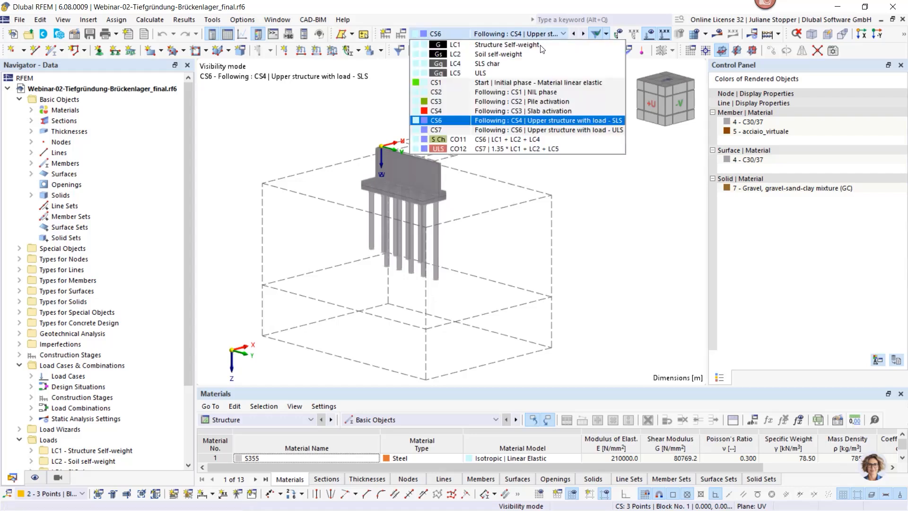
click(530, 33)
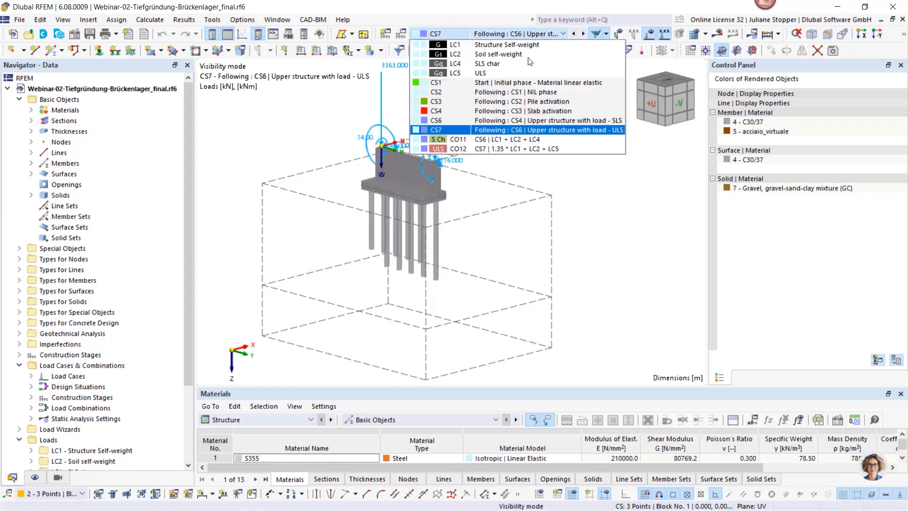
Step: Display the global displacement |u| results of load combination CO11 and widen the navigator
click(512, 146)
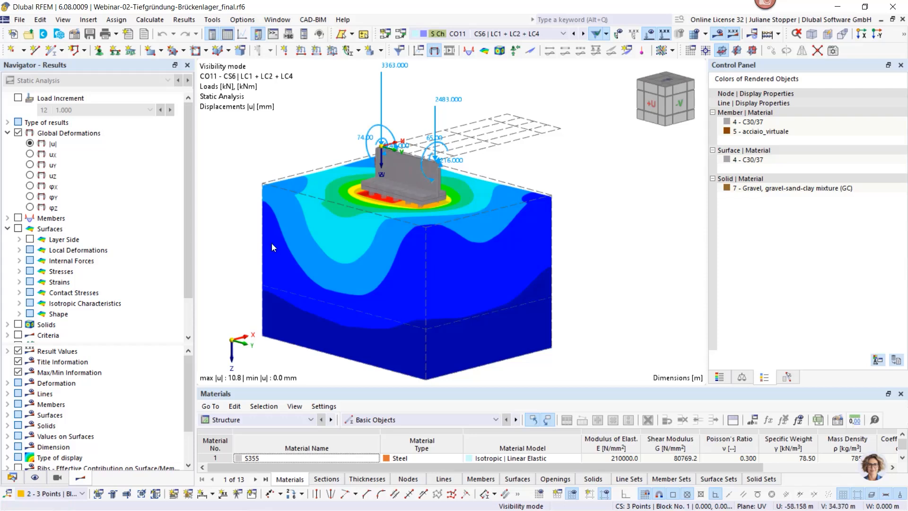
middle_drag(331, 240, 345, 253)
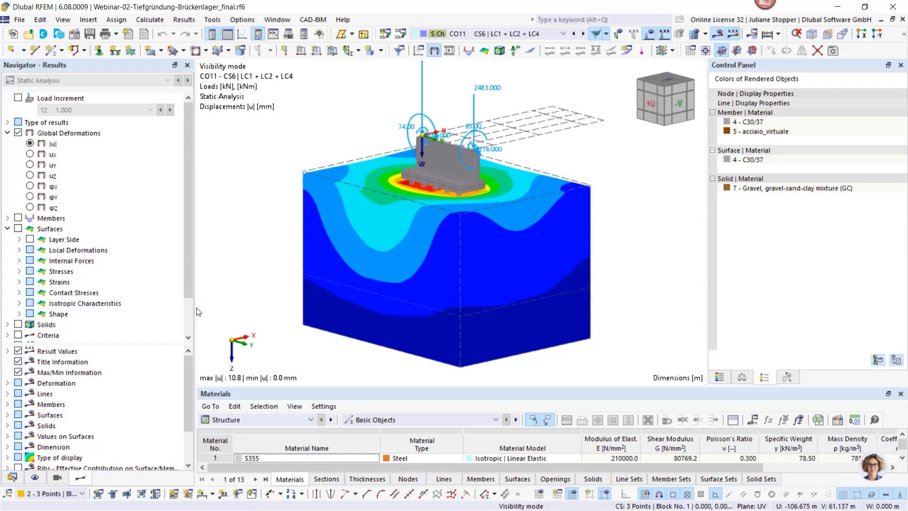
drag(196, 308, 219, 308)
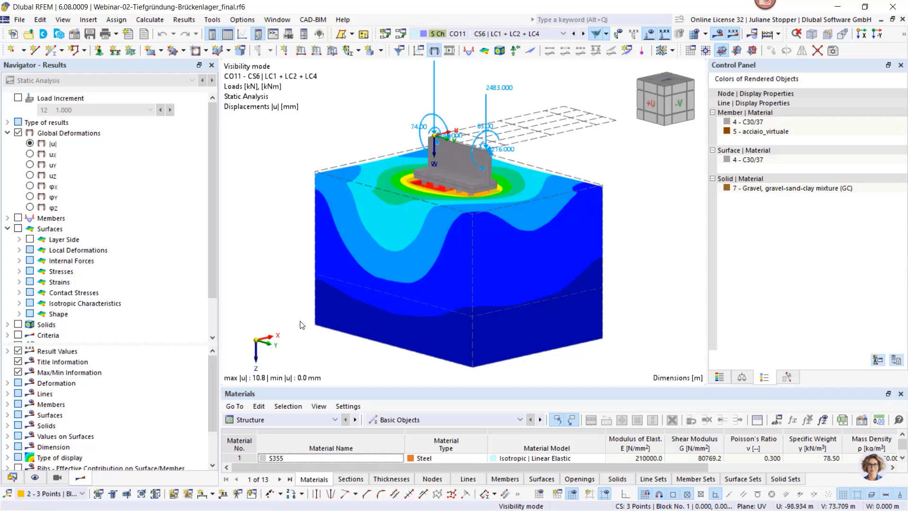
Step: Open the existing printout report "Pile foundation" for editing in the Printout Report Manager
click(12, 479)
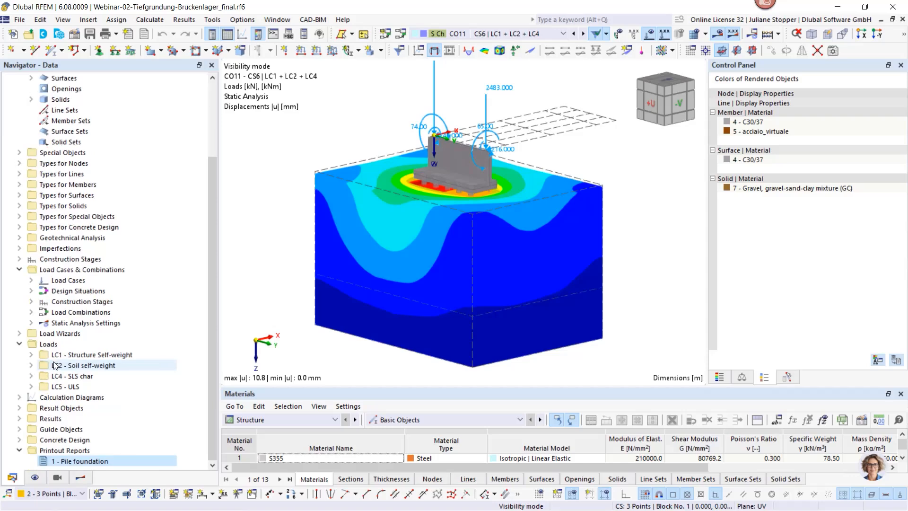
scroll(53, 364, up, 2)
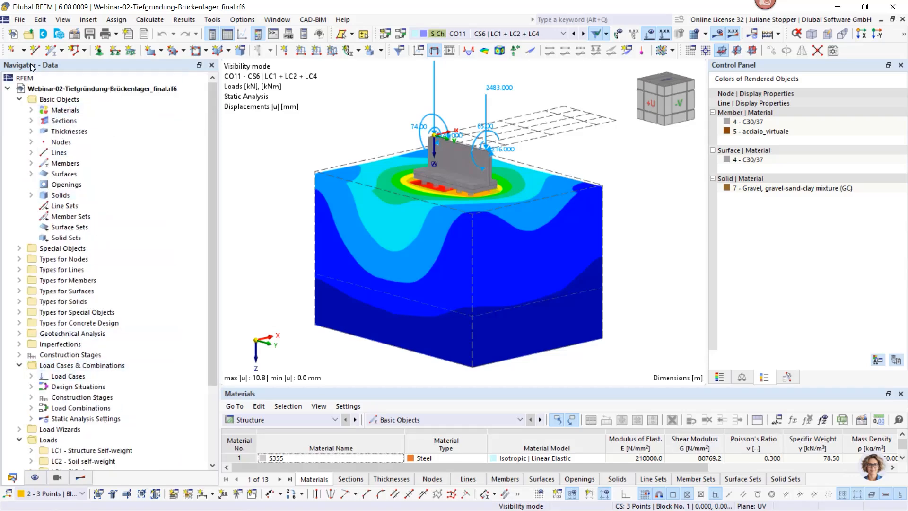
scroll(71, 218, down, 3)
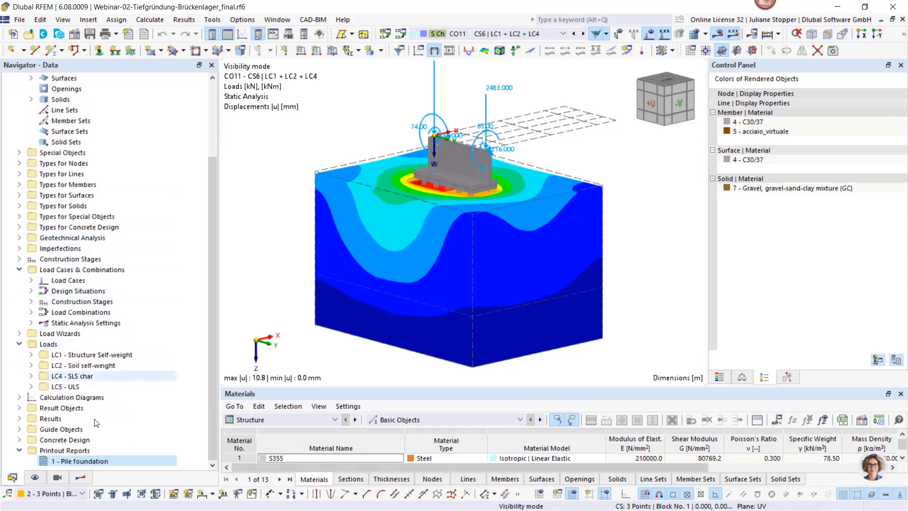
right_click(65, 462)
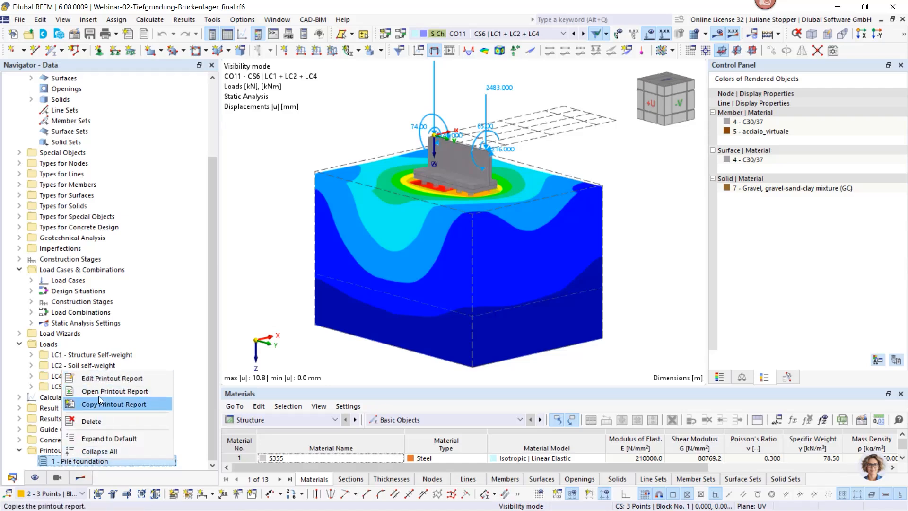
click(98, 378)
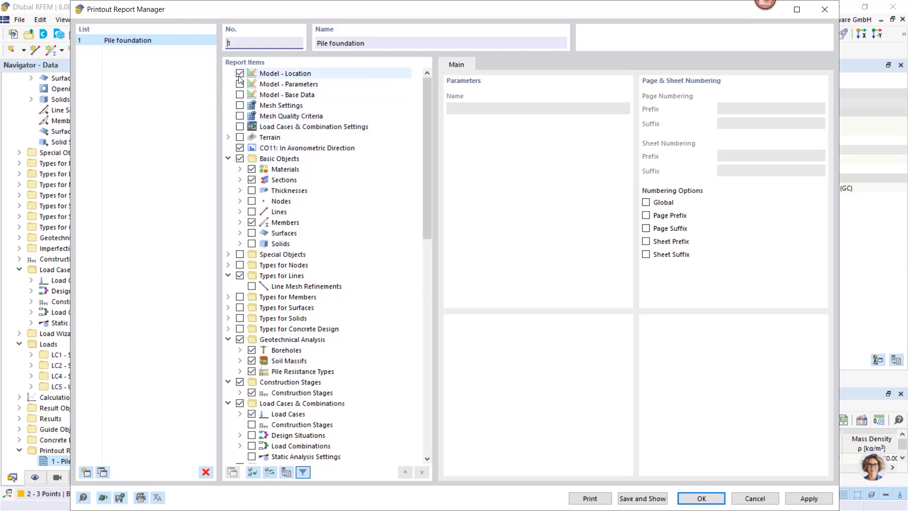
click(425, 100)
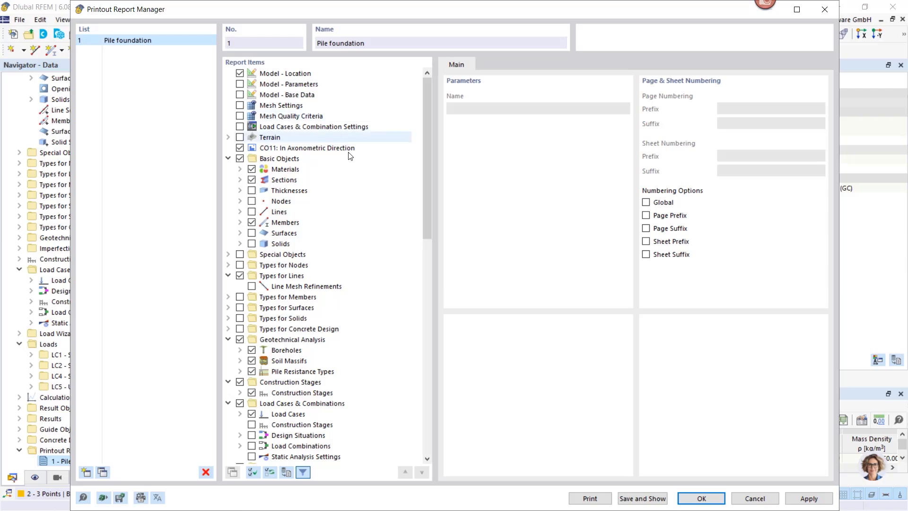
Step: Exclude the Modified Mohr-Coulomb and Nonlinear Elastic (Solids) soil tables from the report's materials chapter
click(240, 170)
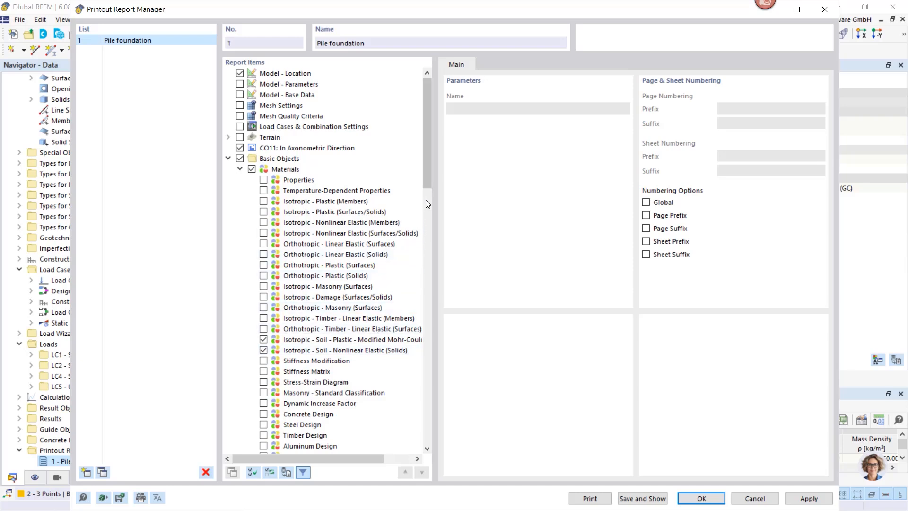
drag(427, 183, 430, 248)
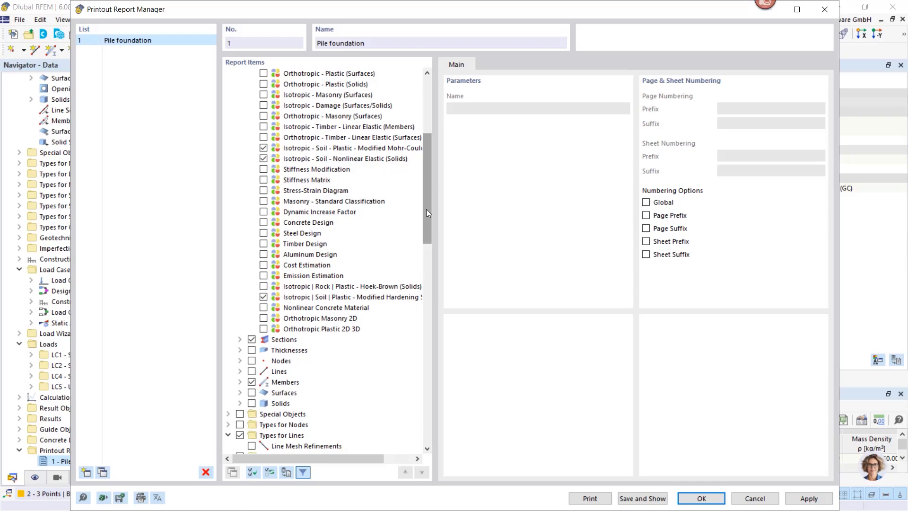
scroll(428, 213, up, 1)
click(263, 159)
click(263, 169)
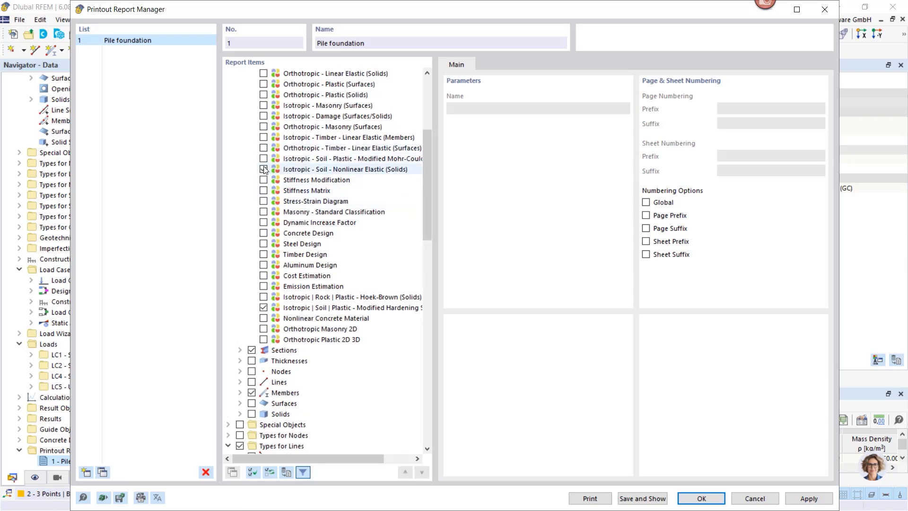
drag(427, 199, 427, 153)
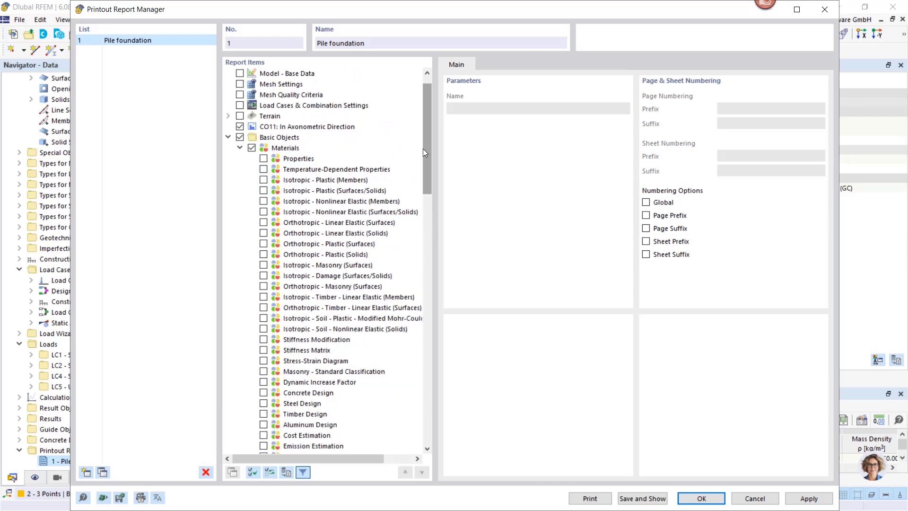
click(240, 148)
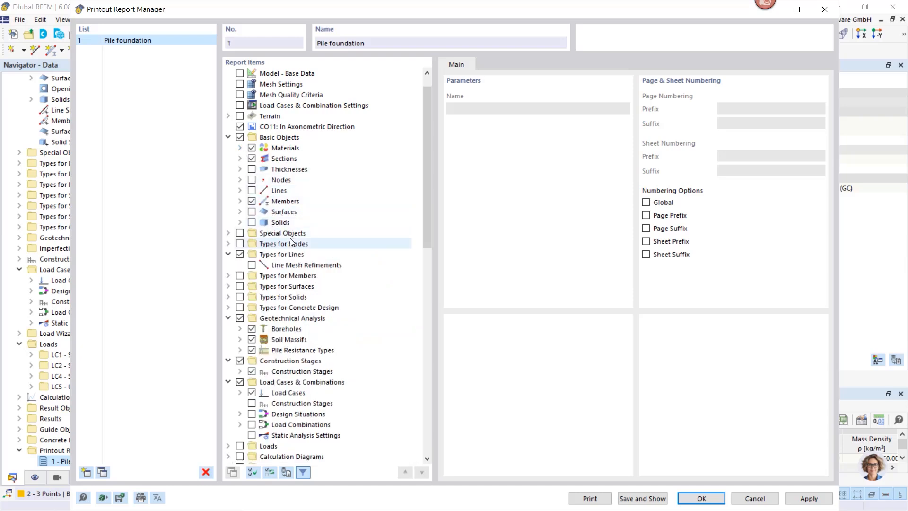
Step: Review the remaining selected report items down to the static analysis results, and save and display the printout report
scroll(292, 243, down, 3)
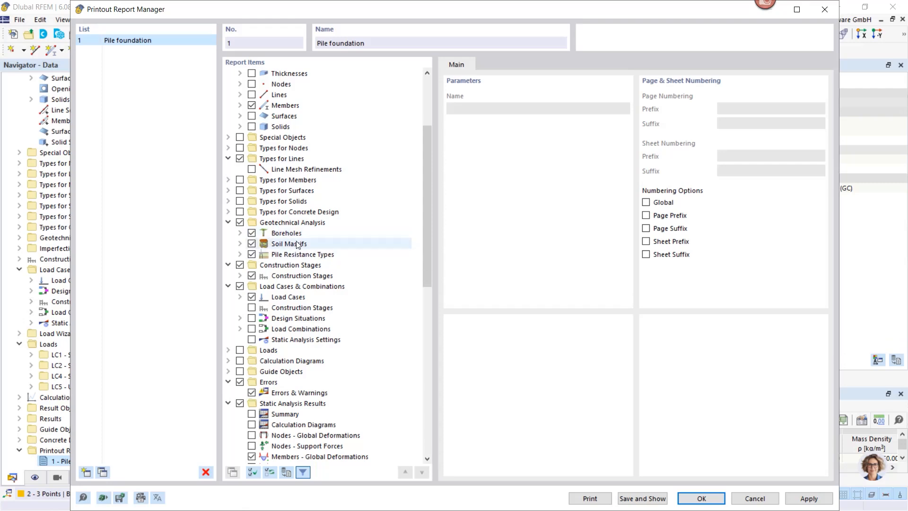
scroll(320, 291, down, 5)
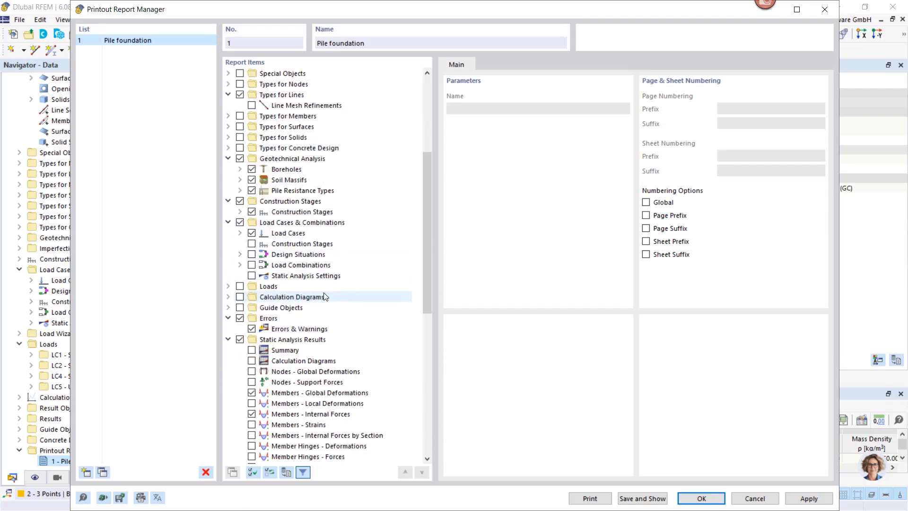
scroll(324, 296, down, 8)
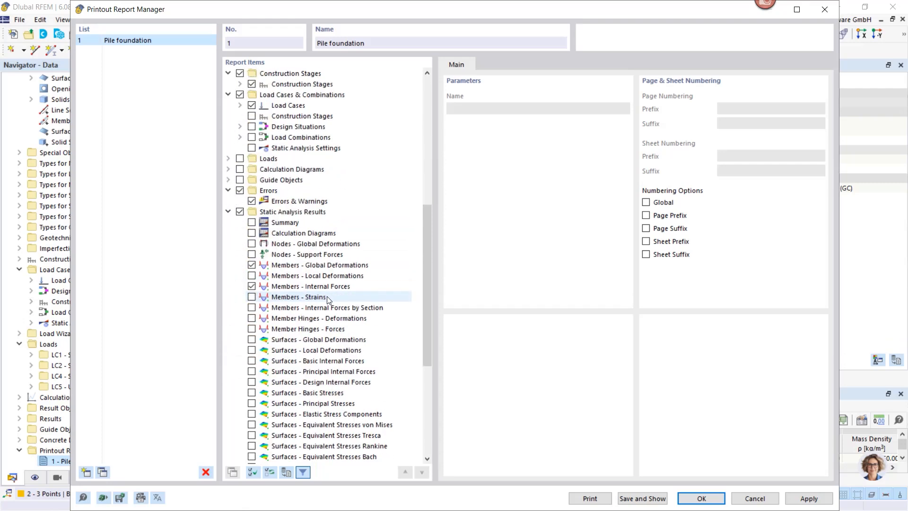
click(656, 499)
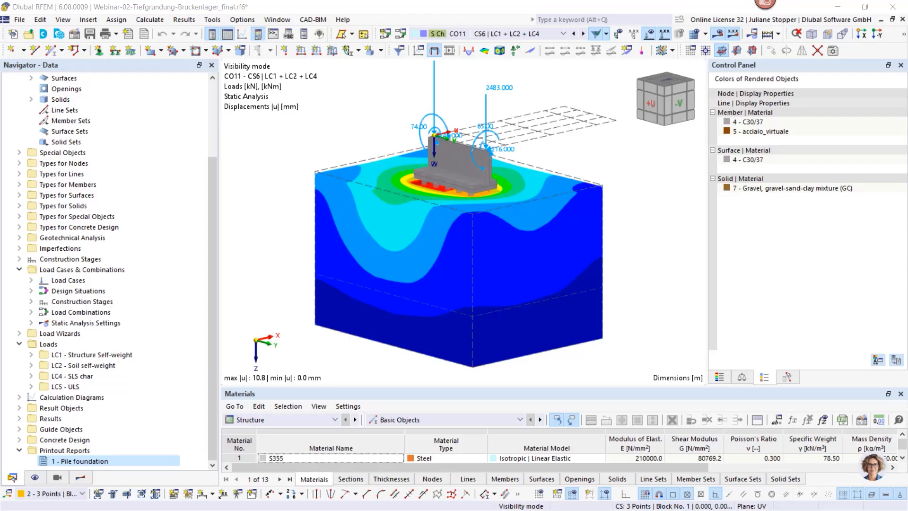
key(Return)
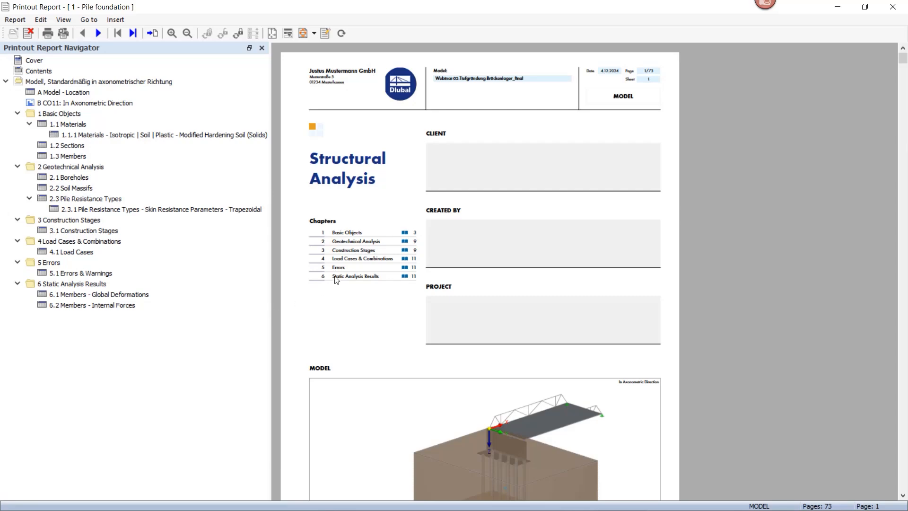
Step: Look through the printout report from the cover page and material tables to the members' global deformations
scroll(340, 277, down, 10)
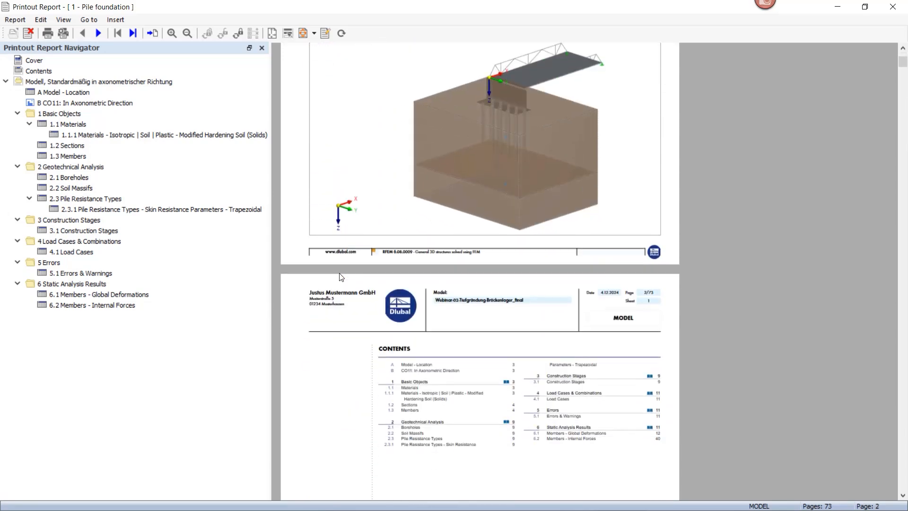
scroll(341, 277, down, 18)
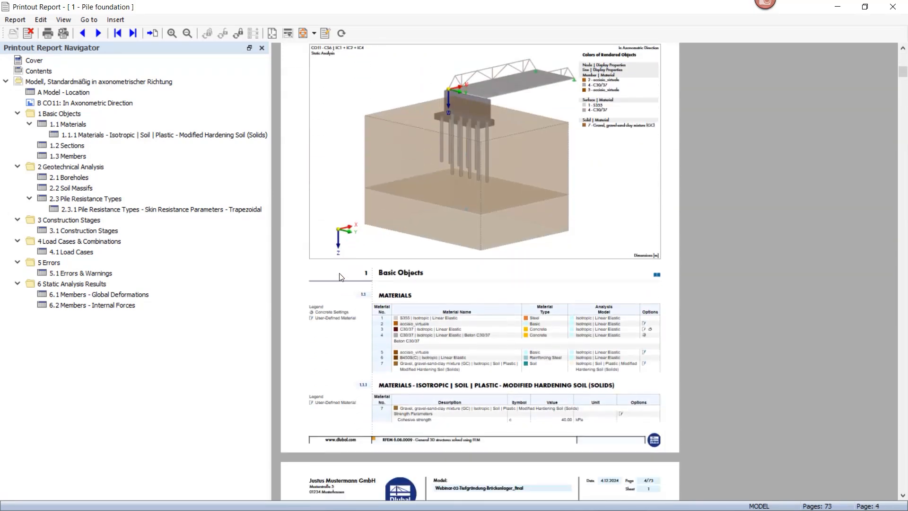
scroll(341, 277, down, 7)
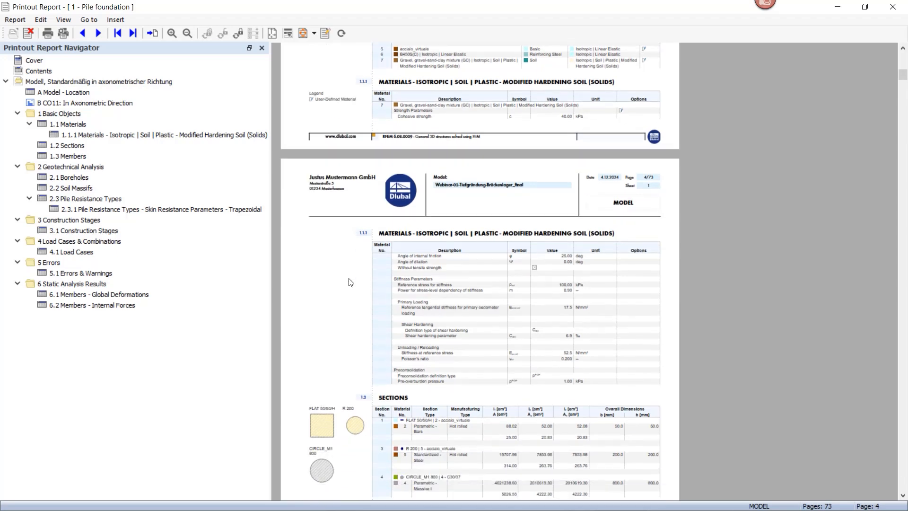
drag(898, 78, 891, 198)
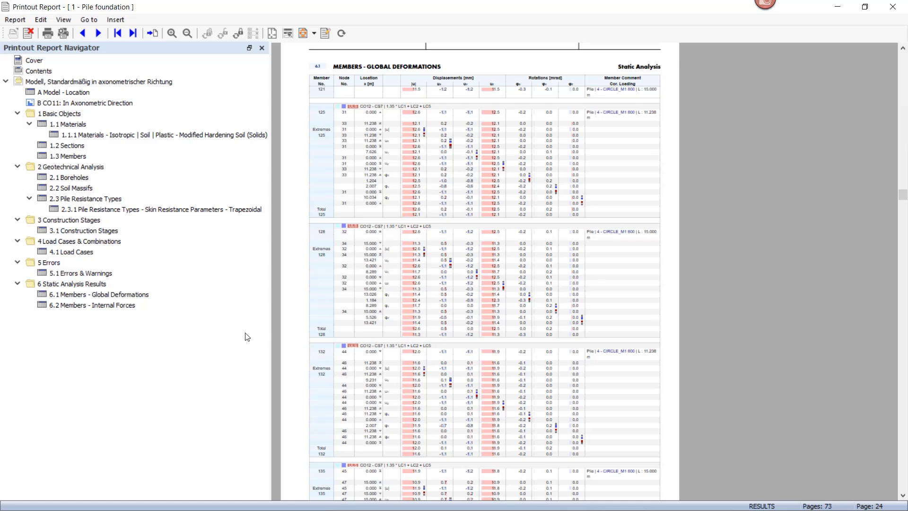
Step: Examine the Soil Massifs chapter of the report and its available editing options, and return to the model
right_click(58, 188)
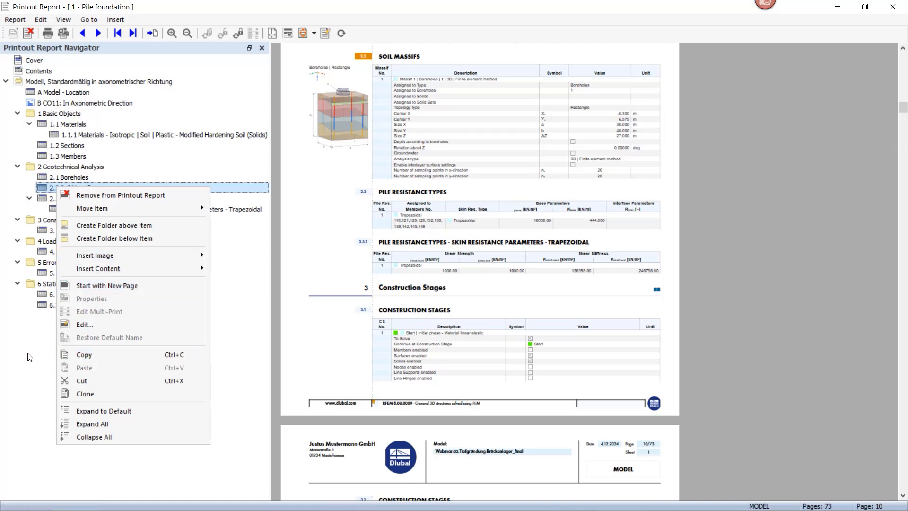
click(34, 339)
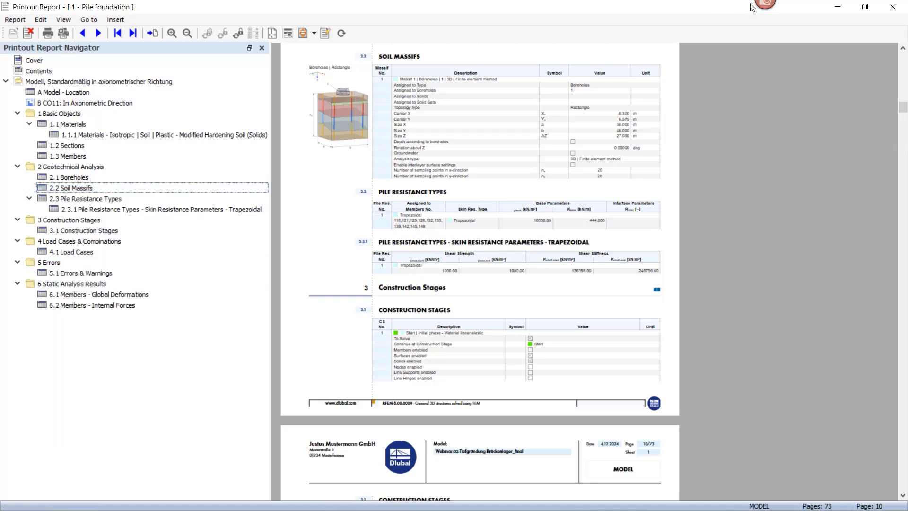
drag(543, 7, 907, 43)
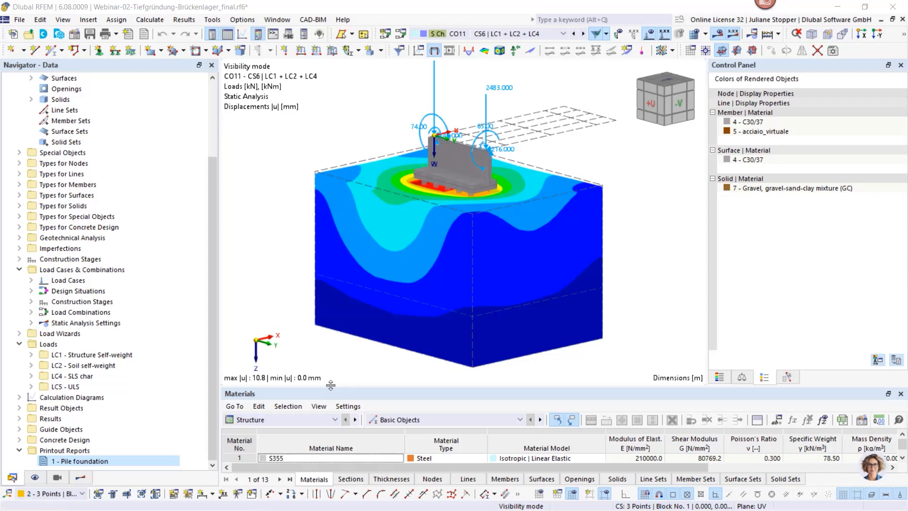
Step: Enlarge the Materials table beneath the model view and show the results navigator
drag(334, 386, 274, 361)
click(82, 477)
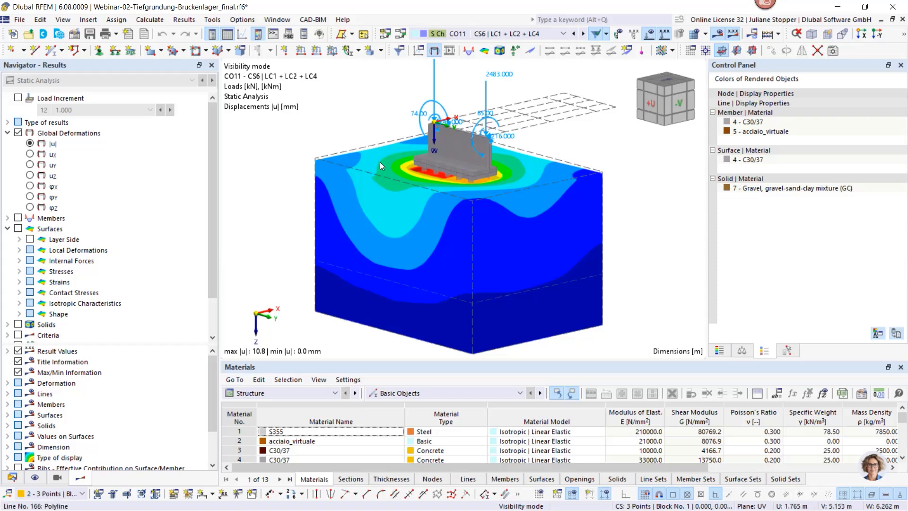
Step: Create a new Offset XYZ clipping plane with its origin at the pile head node at -2.903, 0.587, 6.262 m
click(12, 479)
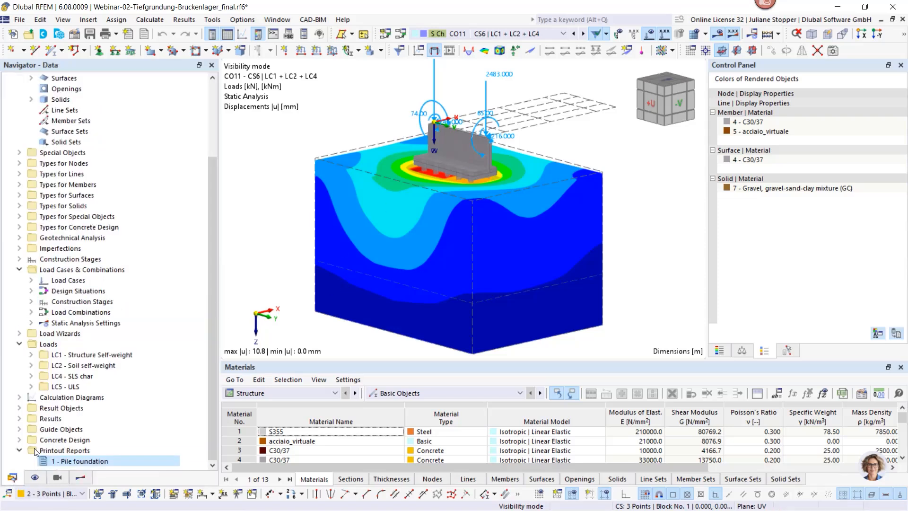
click(19, 429)
scroll(48, 417, down, 2)
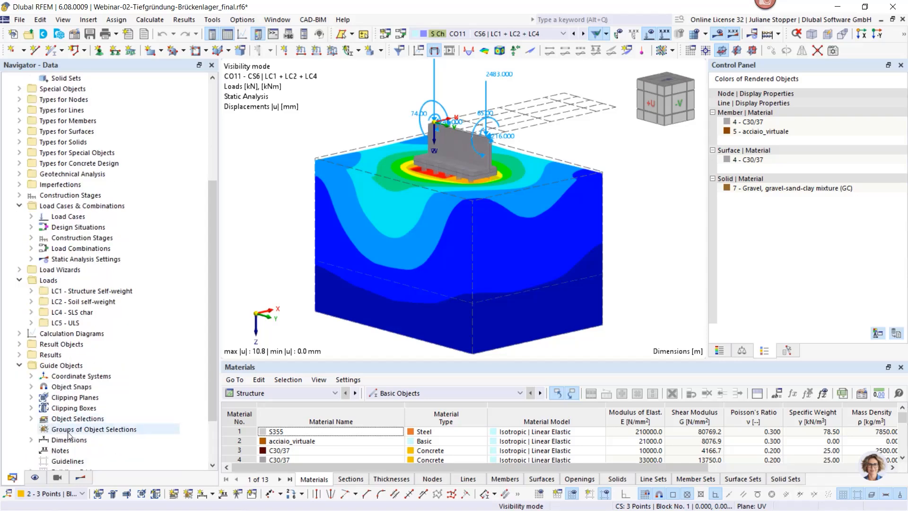
right_click(68, 396)
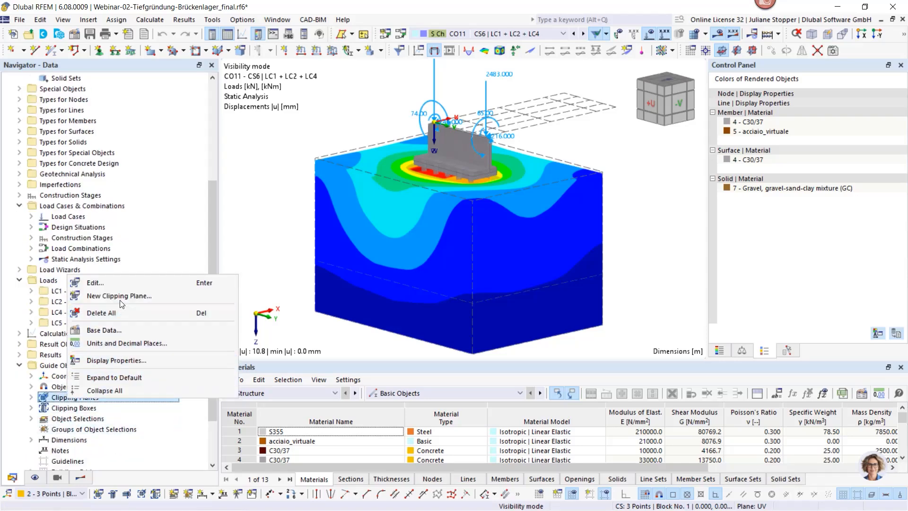
click(120, 295)
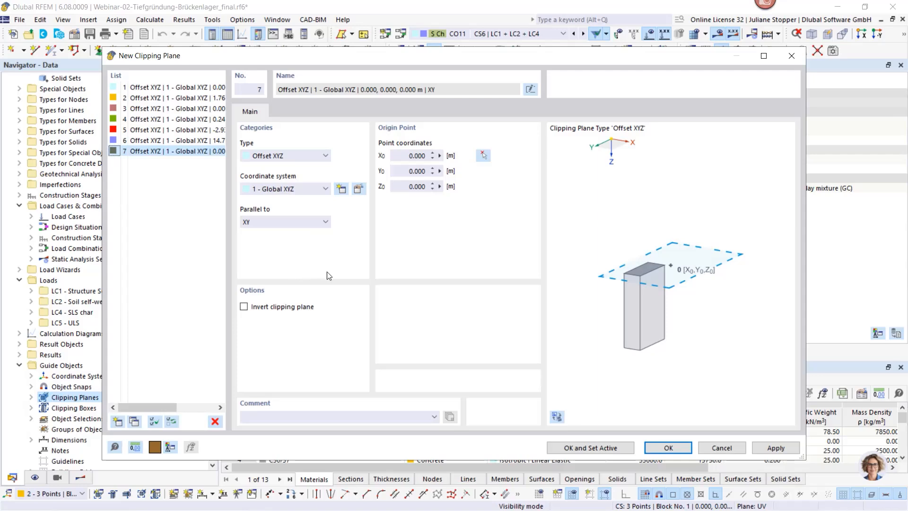
click(484, 156)
scroll(427, 166, up, 5)
scroll(421, 170, up, 2)
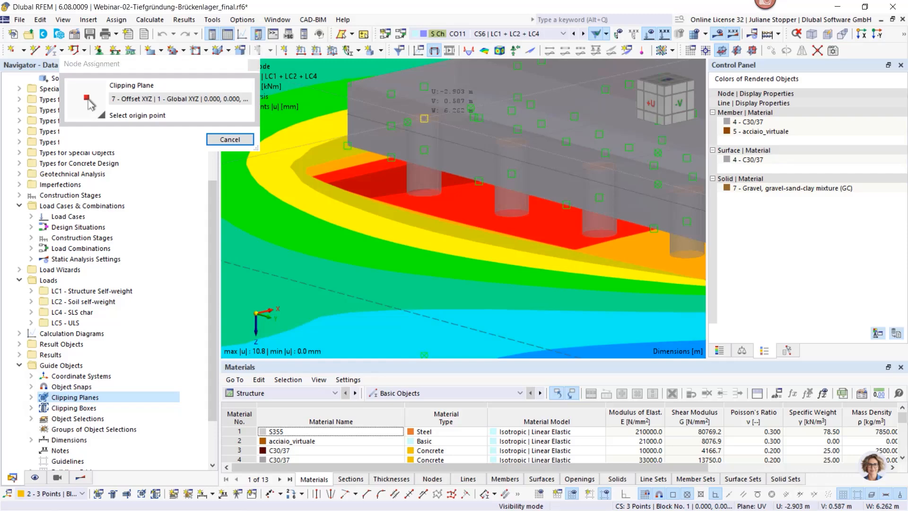
click(424, 118)
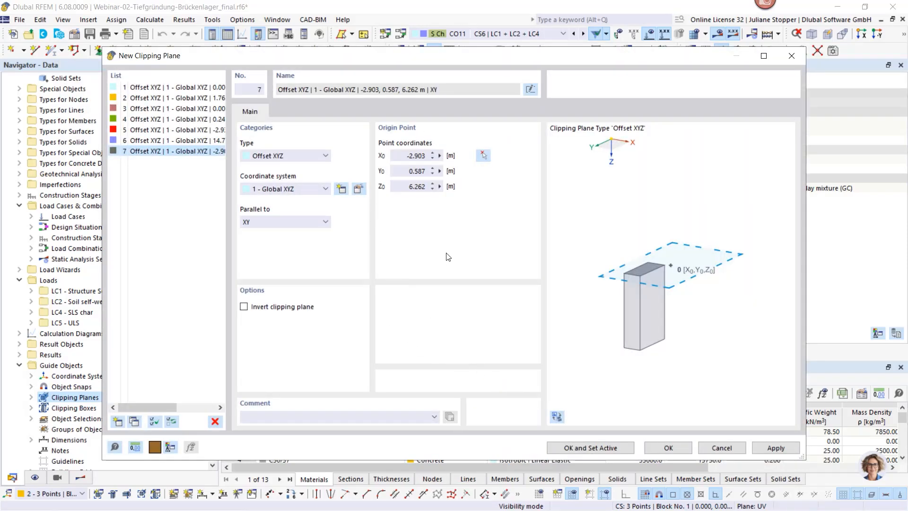
Step: Set the new clipping plane parallel to YZ and activate it to cut through the soil displacement results
click(321, 222)
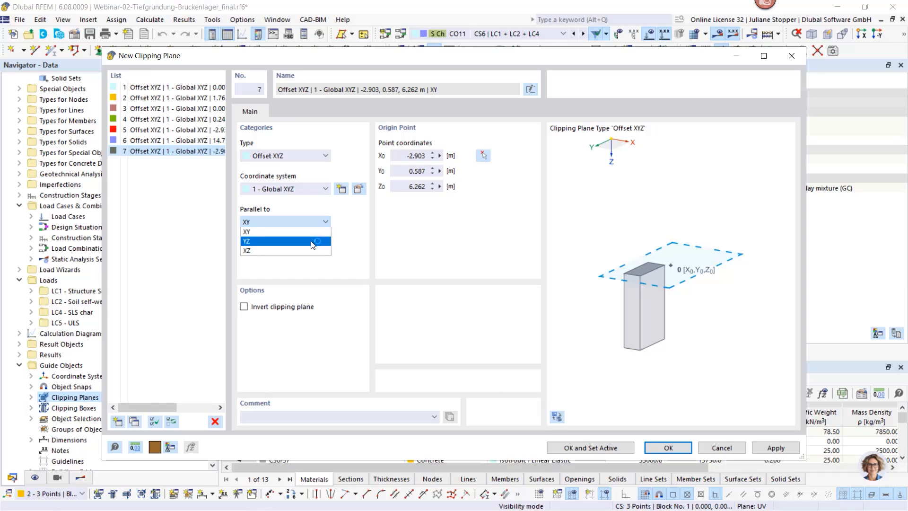
click(272, 243)
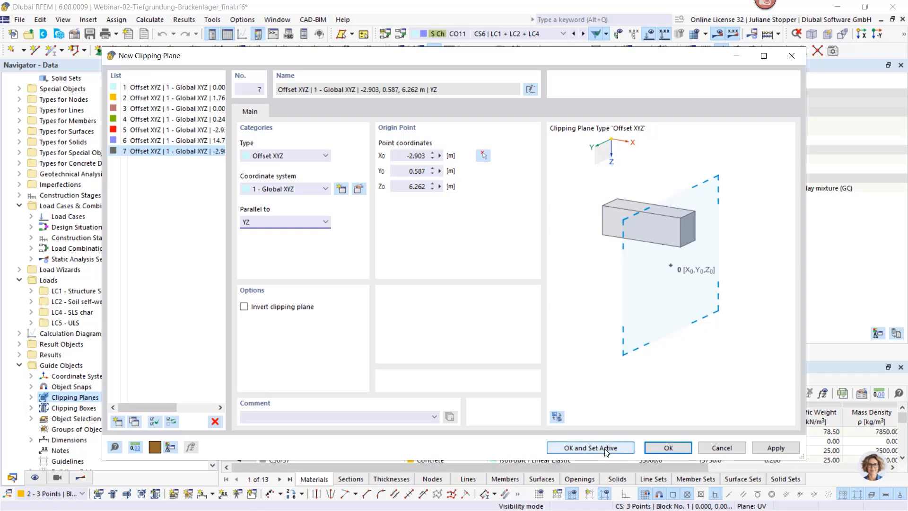
click(564, 447)
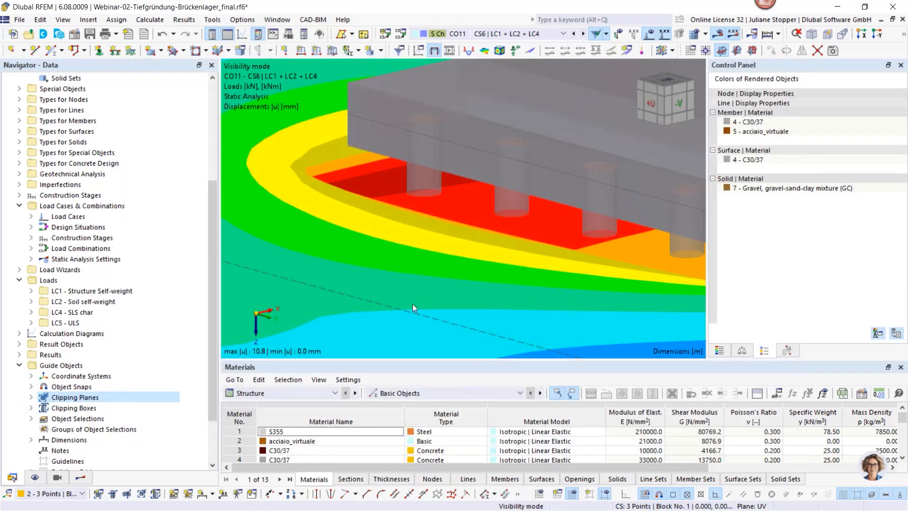
scroll(422, 304, down, 3)
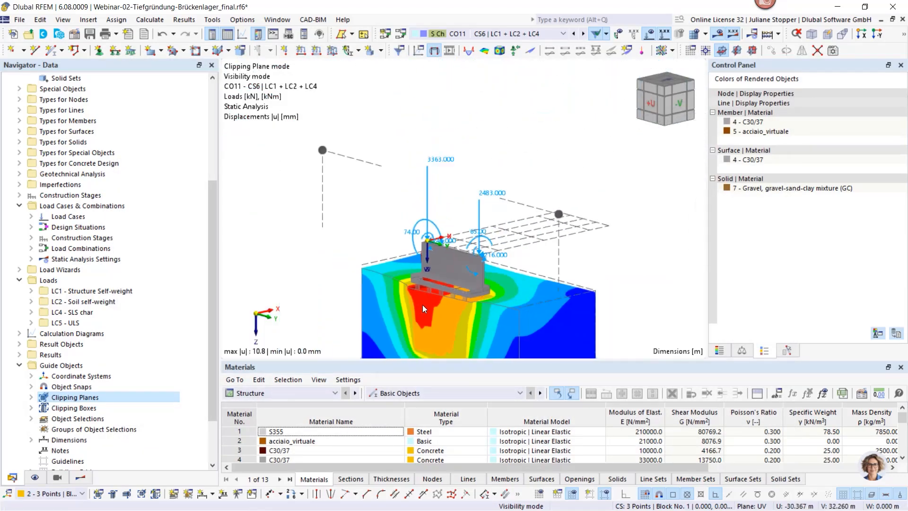
middle_drag(423, 275, 441, 167)
scroll(445, 170, down, 4)
scroll(473, 223, up, 1)
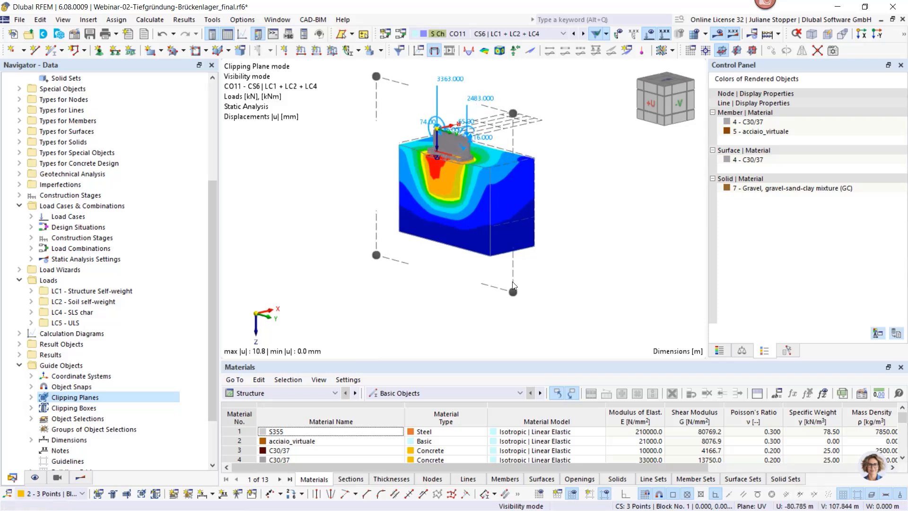
Step: Shift the clipping plane through the soil block along X until it cuts the high-displacement zone beneath the abutment
mouse_move(513, 297)
mouse_down()
mouse_move(528, 282)
mouse_move(558, 279)
mouse_move(496, 295)
mouse_up()
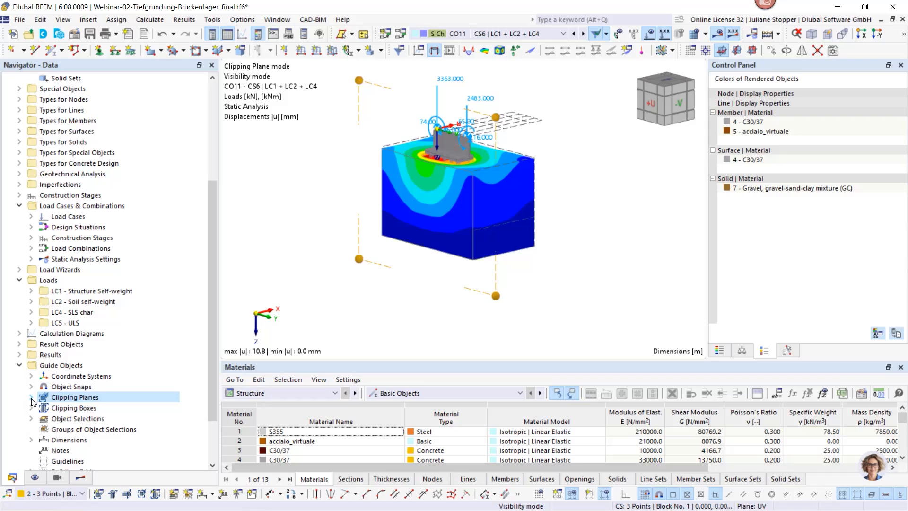
ctrl+middle_drag(405, 264, 465, 290)
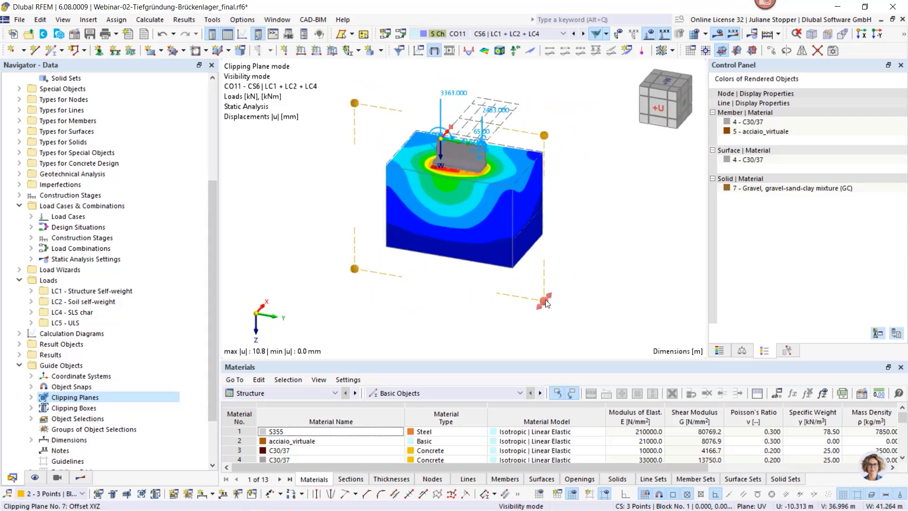
drag(545, 301, 555, 294)
scroll(478, 287, up, 3)
middle_drag(472, 276, 468, 302)
scroll(475, 334, down, 2)
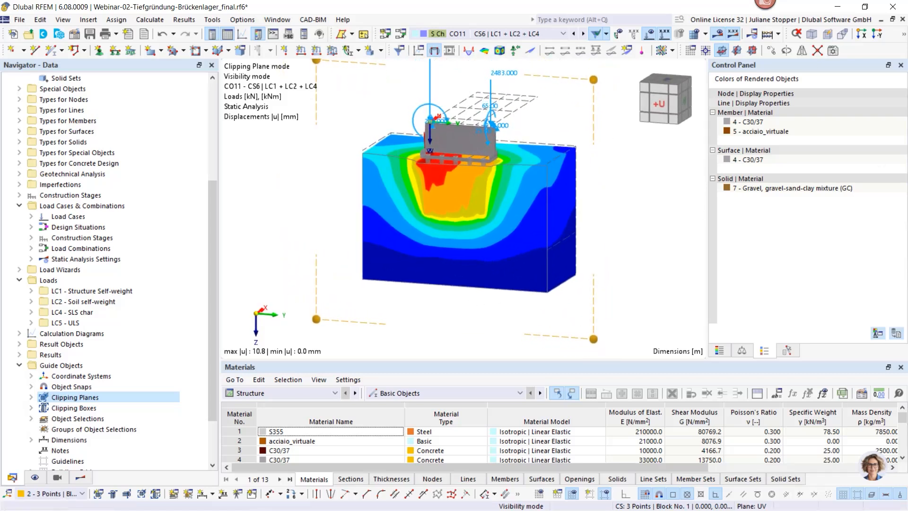
Step: Cancel the visibility mode to show the whole bridge model and hide the loads
click(904, 37)
click(844, 49)
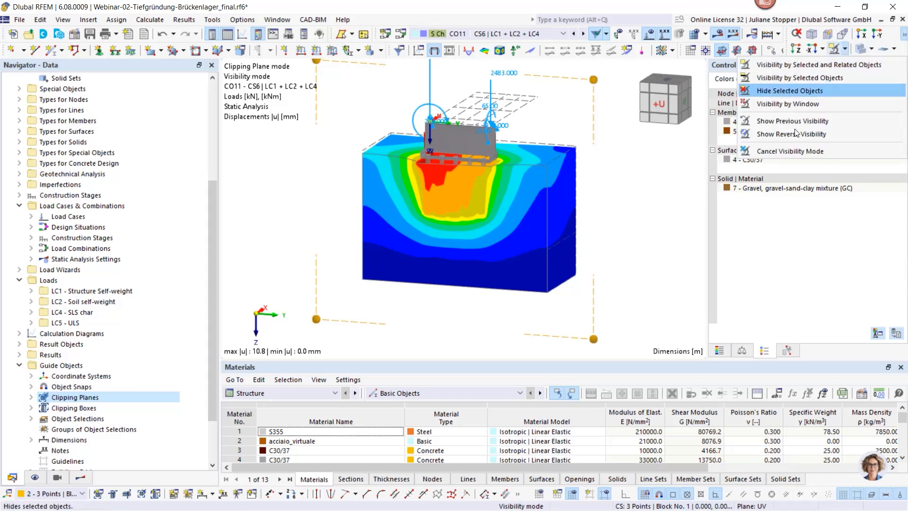
click(788, 151)
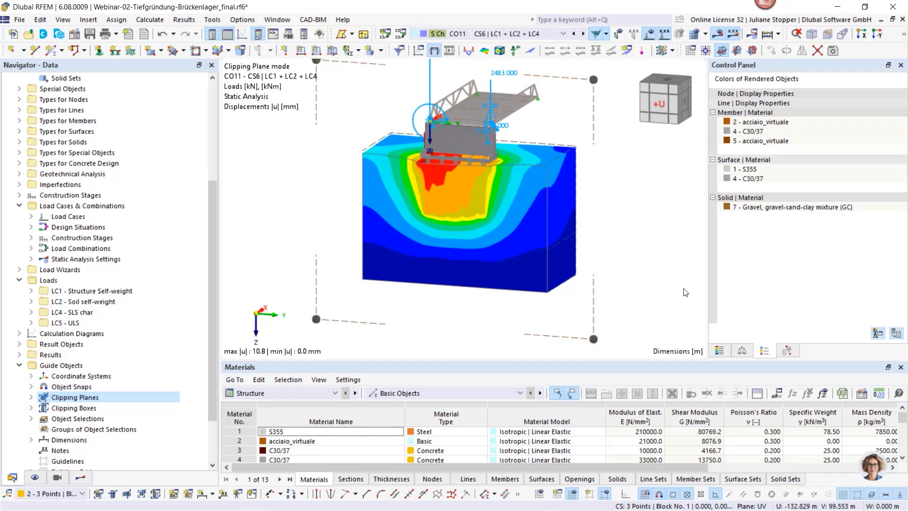
middle_drag(618, 228, 628, 243)
scroll(633, 242, down, 1)
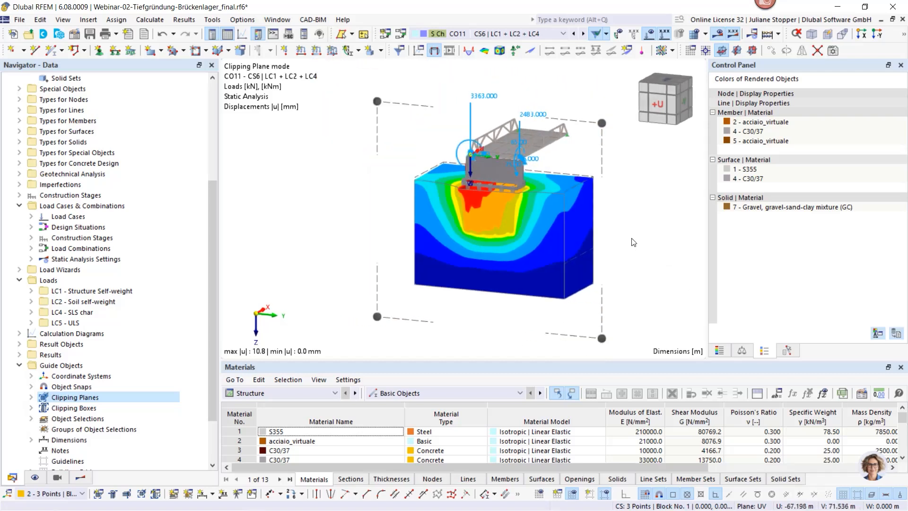
click(648, 34)
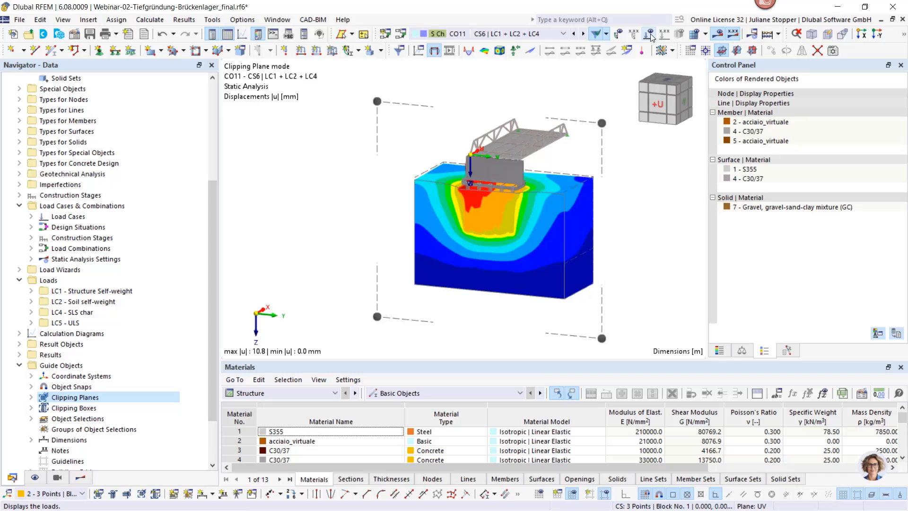
Step: Start printing the current graphic to the printout report and exclude the color panel of rendered objects
click(19, 20)
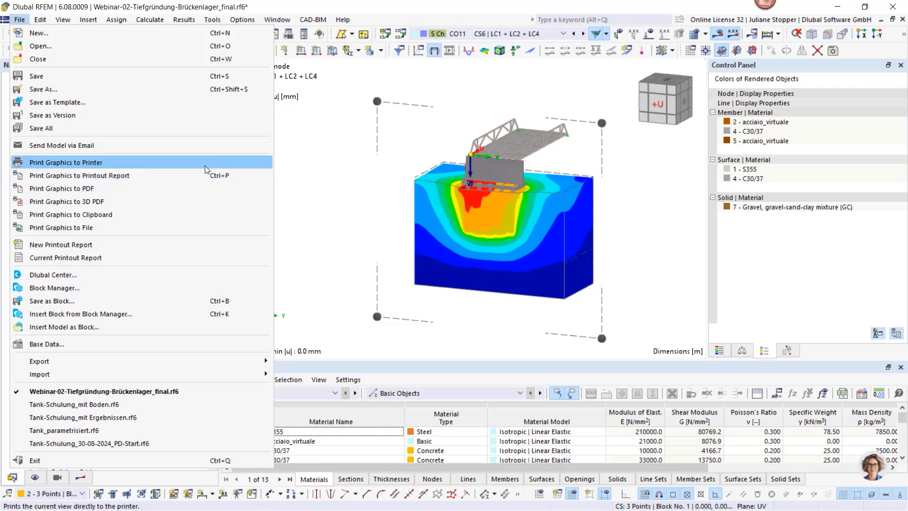
click(91, 176)
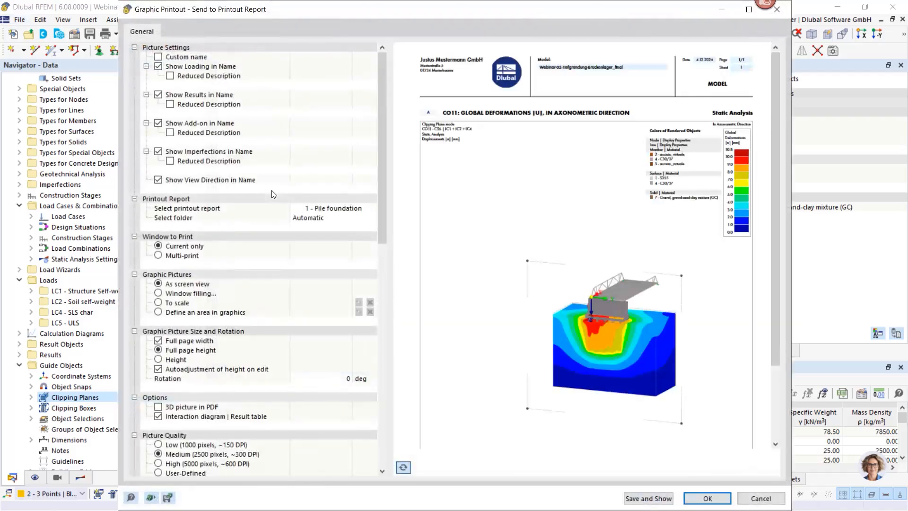
drag(381, 229, 386, 458)
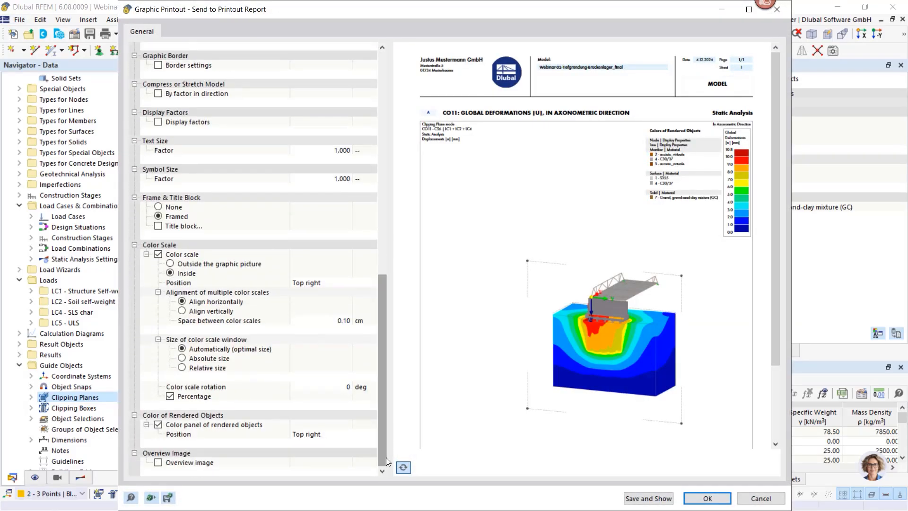
click(202, 427)
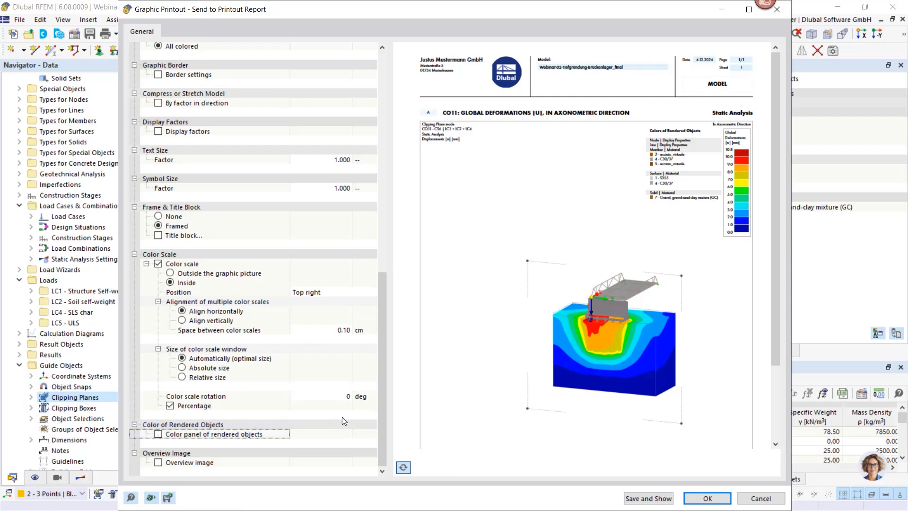
Step: Set the picture height ratio to 50 % and send the deformation graphic to the Pile foundation report
drag(382, 404, 380, 283)
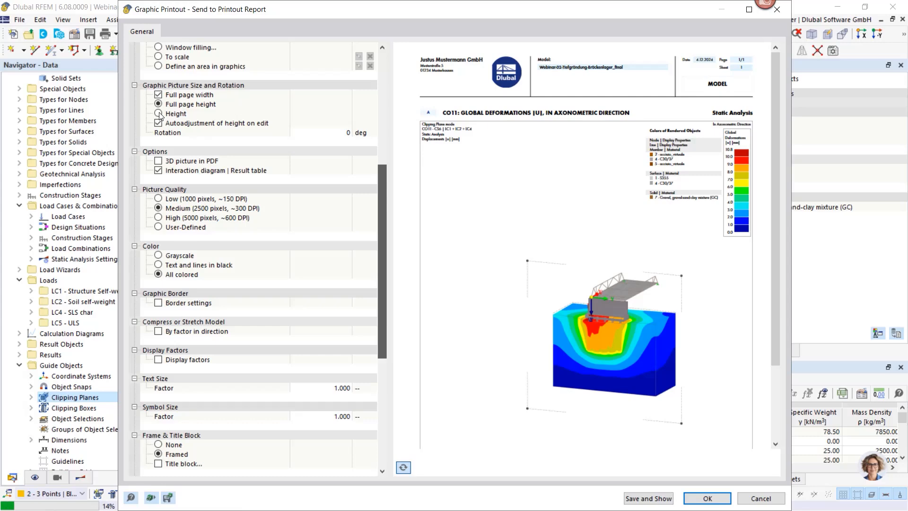
scroll(160, 115, up, 1)
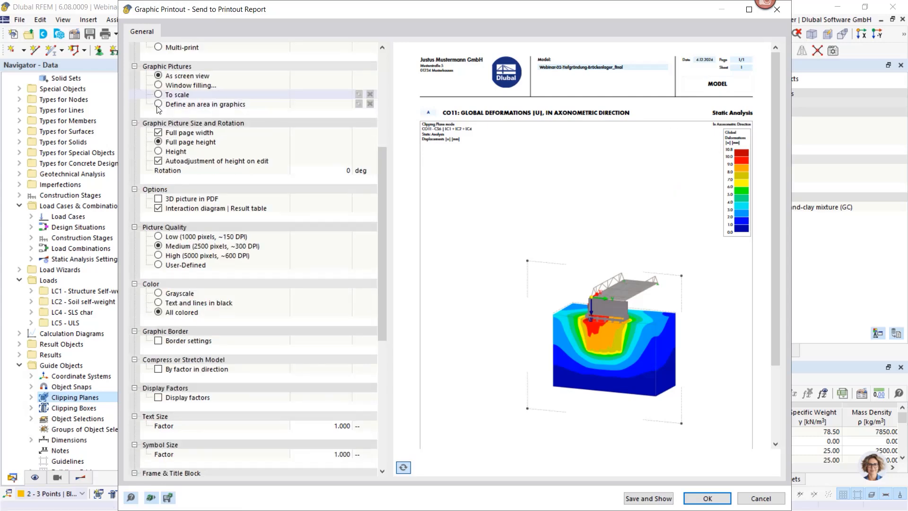
click(159, 152)
click(326, 160)
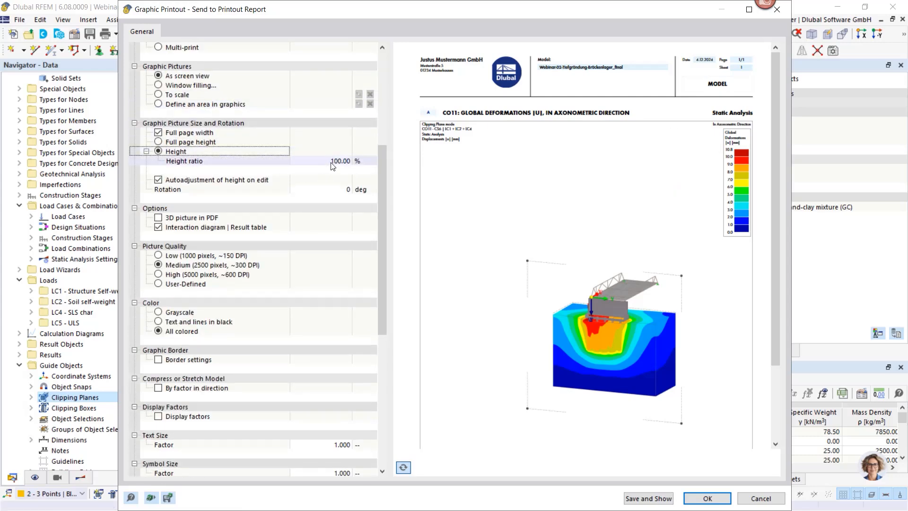
text(50)
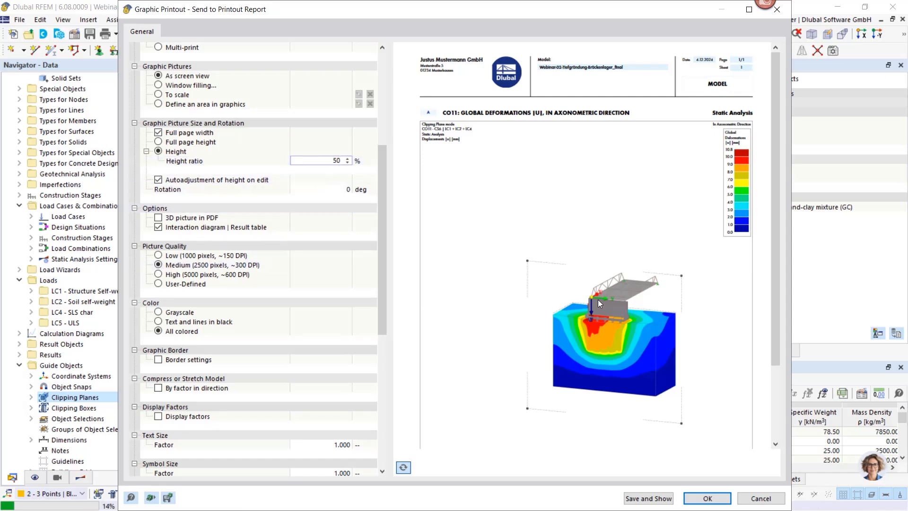
key(Tab)
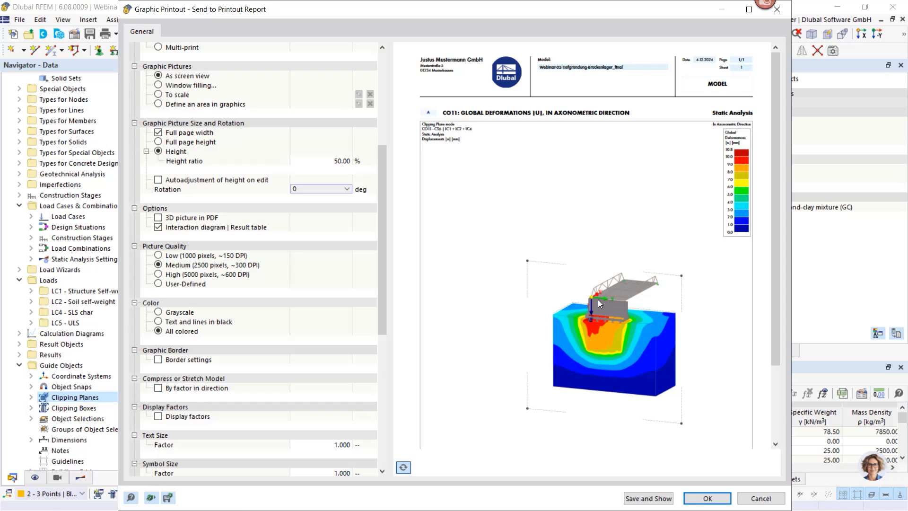
click(310, 169)
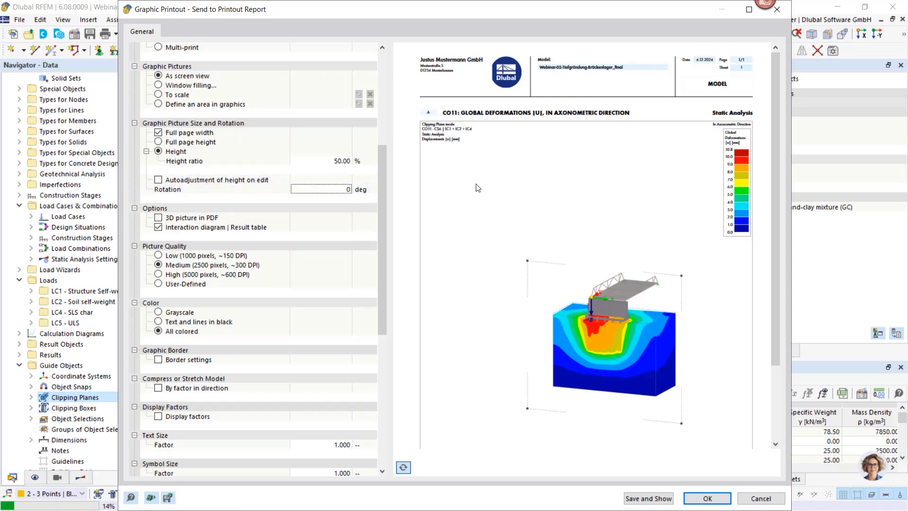
scroll(664, 461, down, 2)
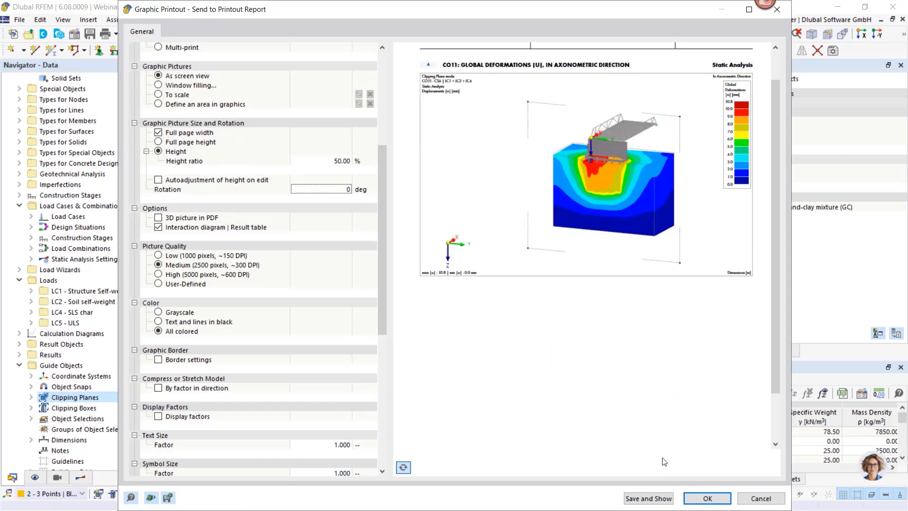
click(705, 498)
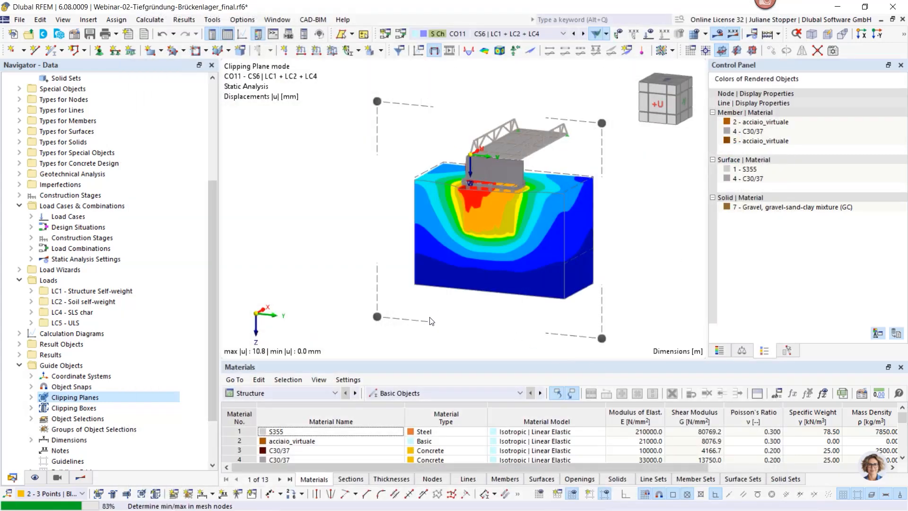
Step: Shift the clipping plane slightly along X and inspect its settings without editing them
click(83, 478)
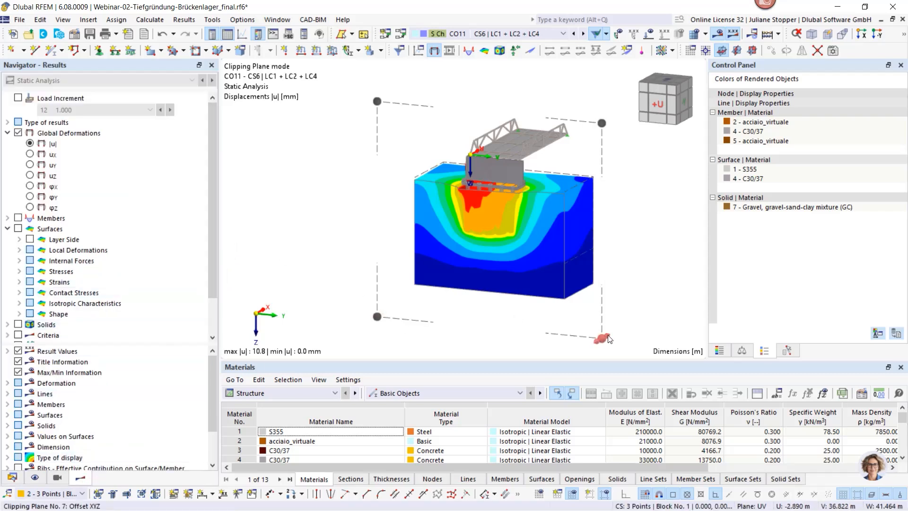
drag(609, 339, 606, 342)
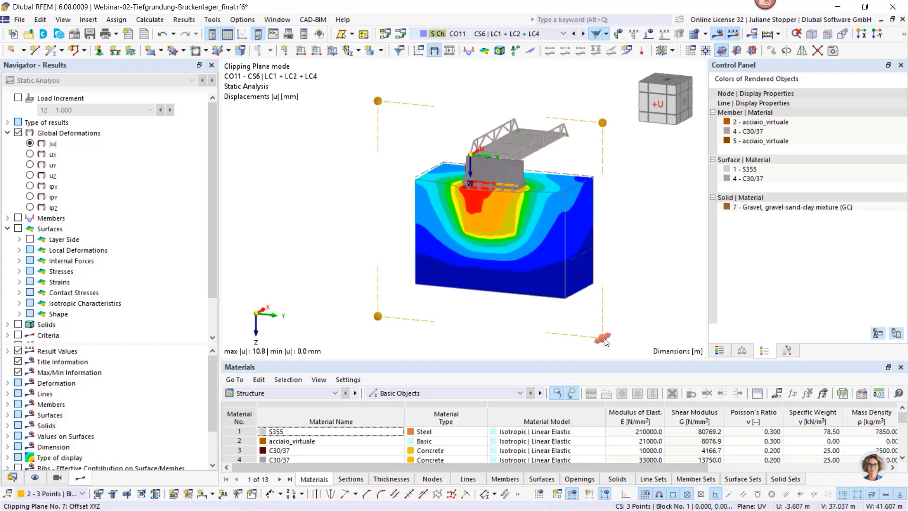
right_click(606, 342)
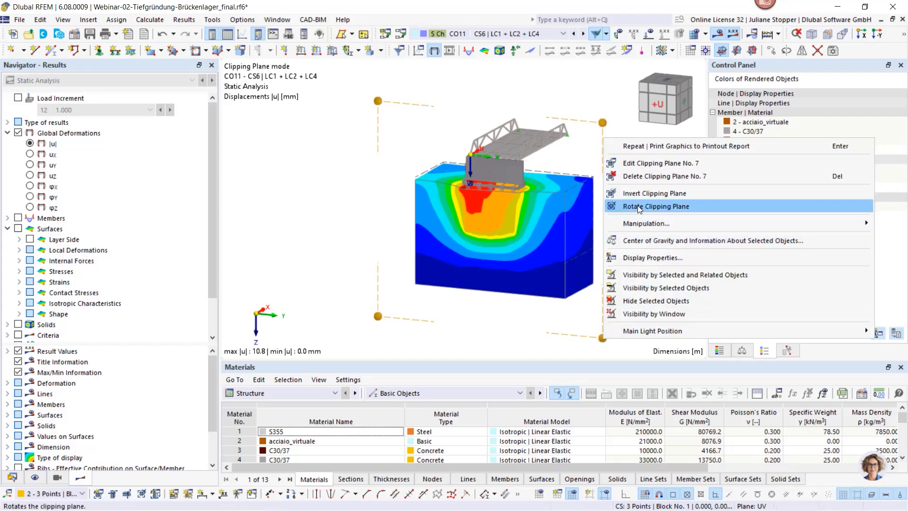
click(643, 164)
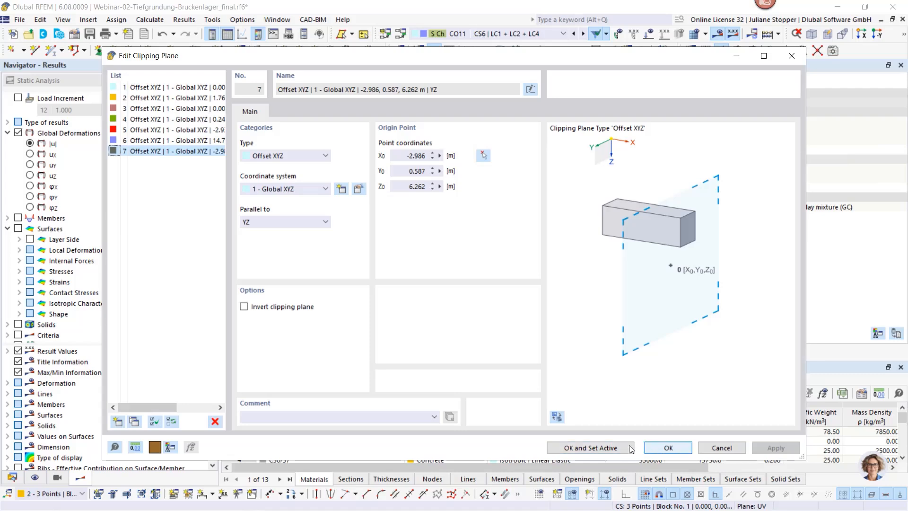
click(711, 450)
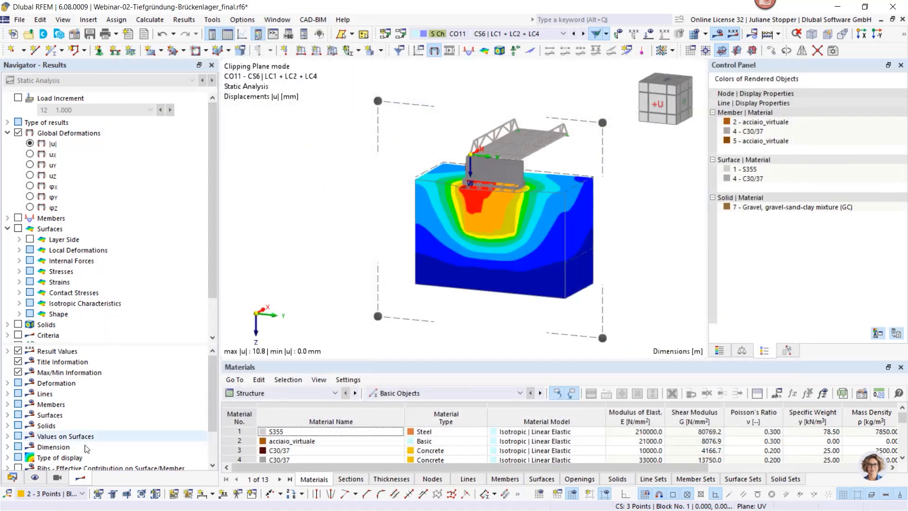
Step: Switch off clipping plane no. 7 so the full soil block is displayed
click(31, 397)
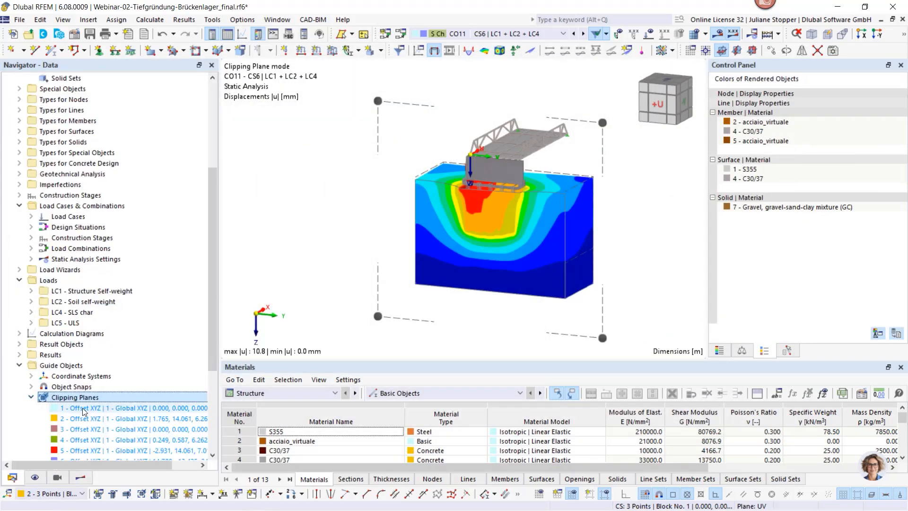
scroll(85, 379, down, 3)
click(86, 376)
right_click(86, 376)
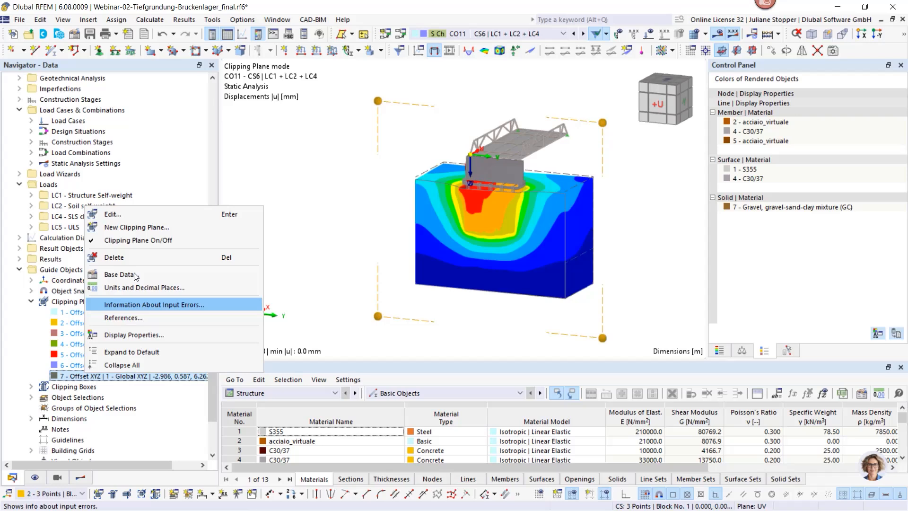
click(132, 240)
click(31, 301)
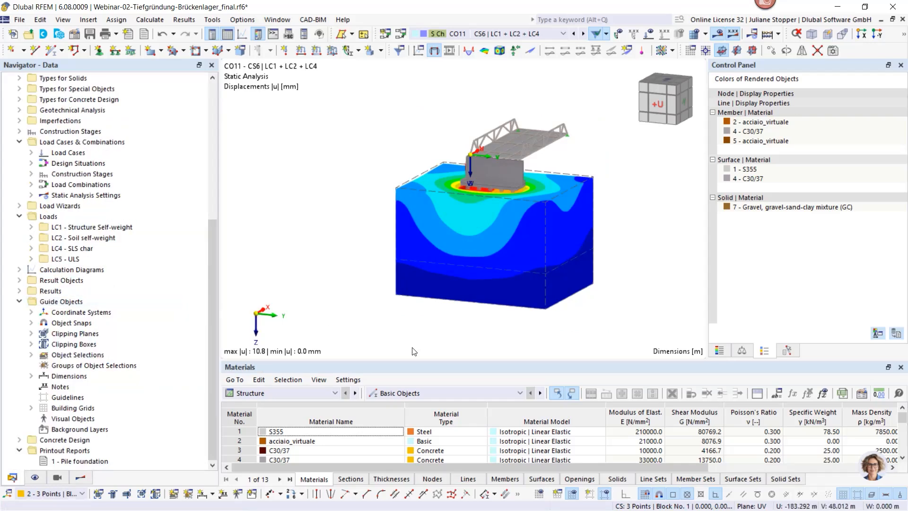
Step: Create a two-point result section across the soil's top surface from -0.300, -13.425, 6.262 m to -0.300, 26.575, 6.262 m, projected in global Z
middle_drag(549, 341, 514, 336)
scroll(417, 177, up, 2)
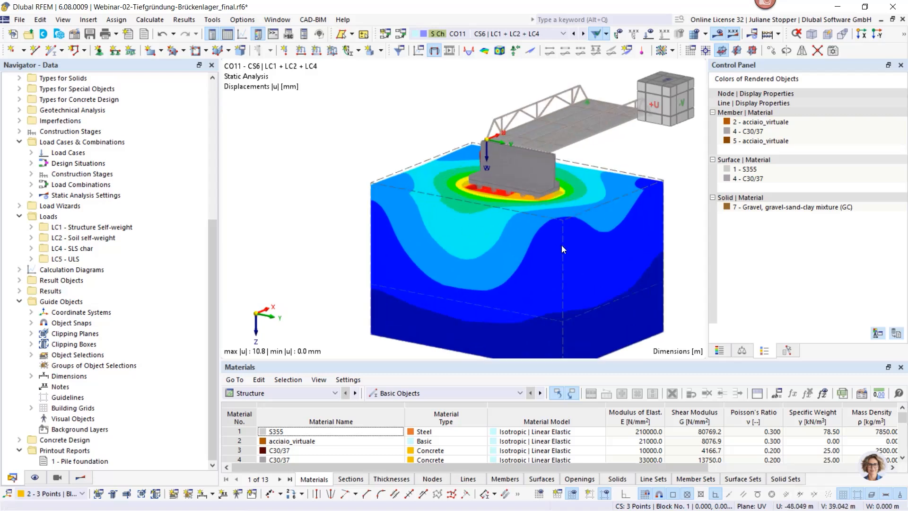
scroll(561, 245, up, 1)
middle_drag(556, 245, 474, 219)
scroll(474, 220, down, 1)
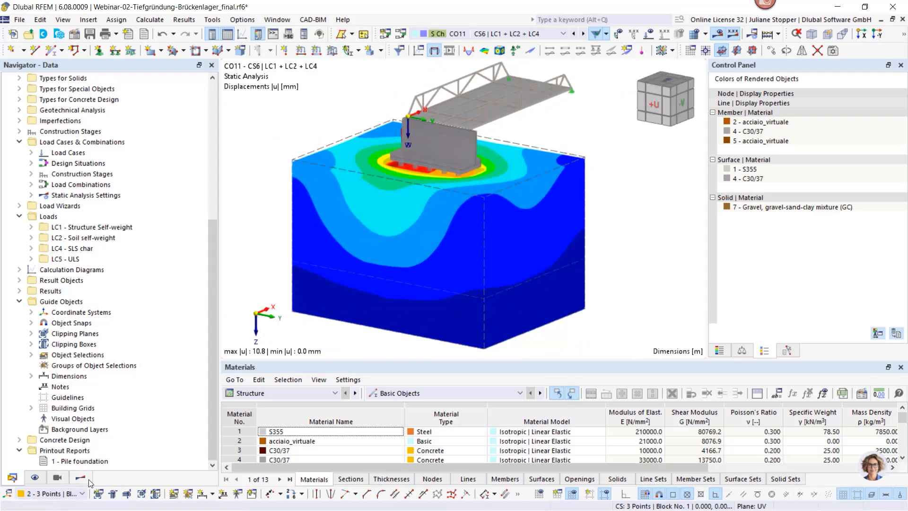
click(83, 481)
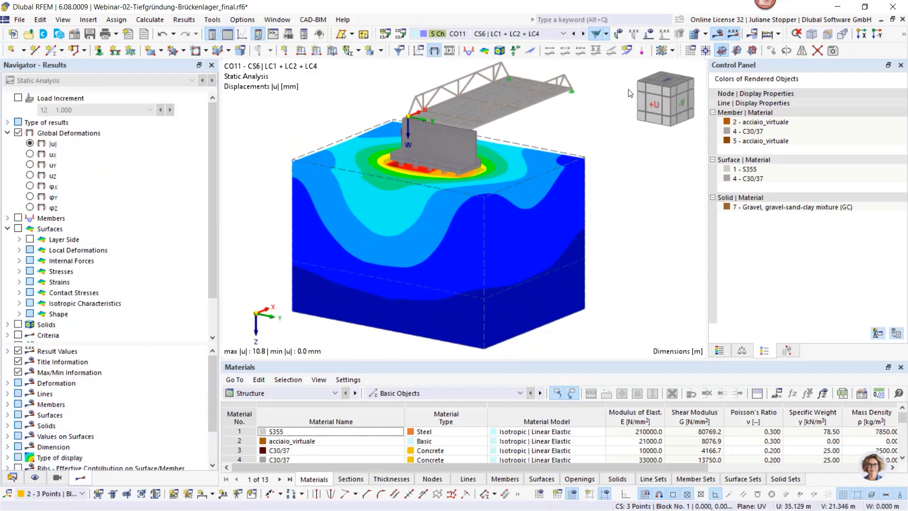
click(627, 50)
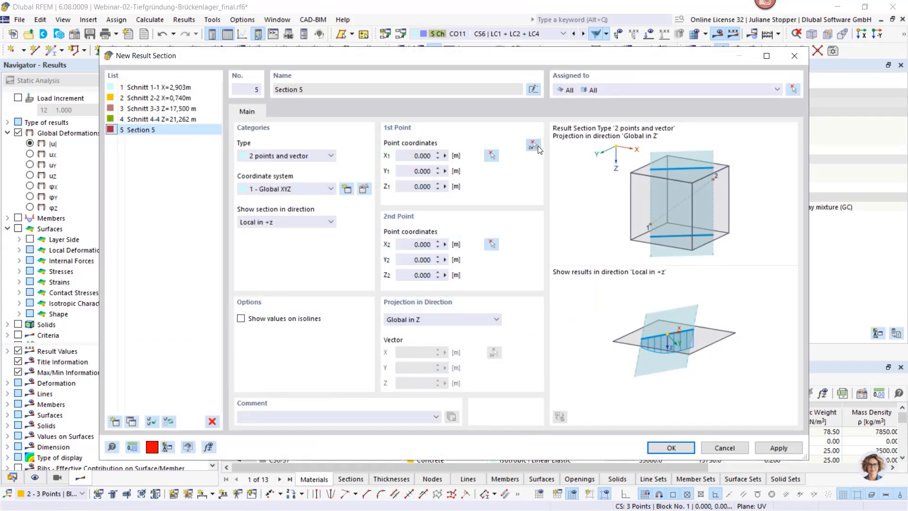
click(532, 145)
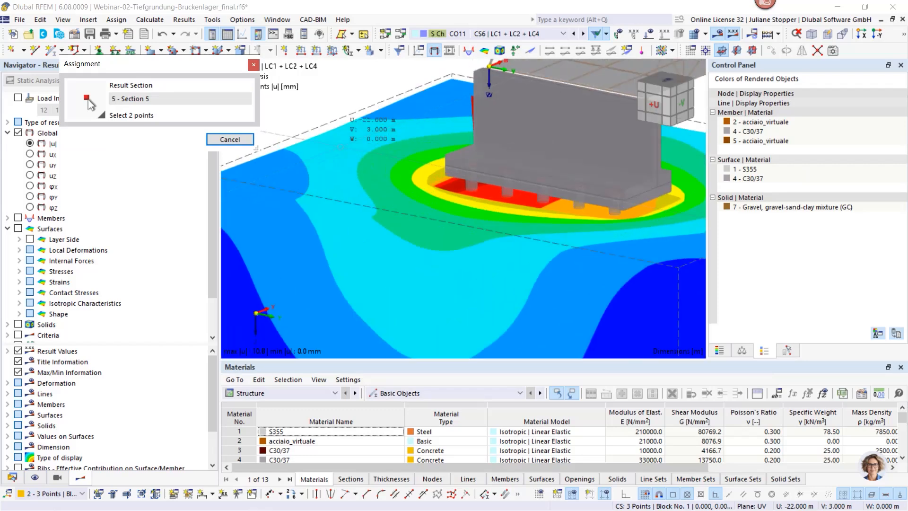
scroll(331, 125, down, 2)
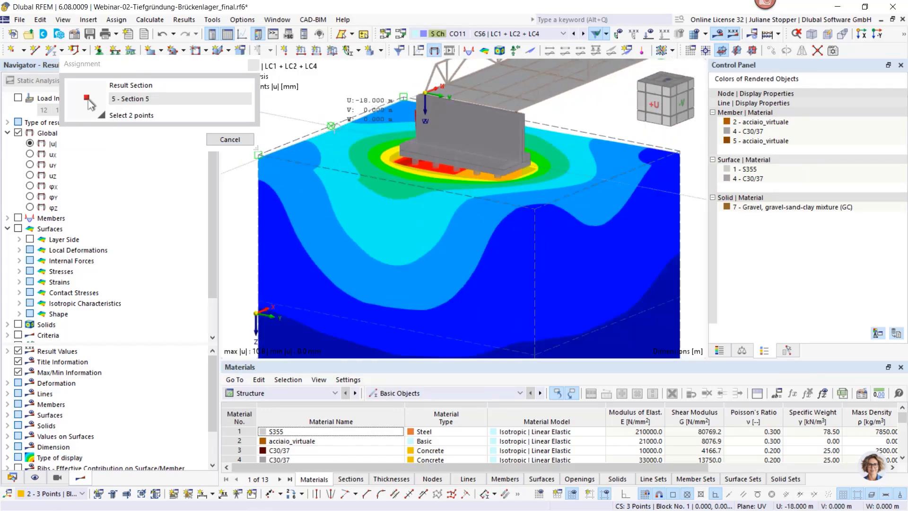
click(332, 127)
click(607, 180)
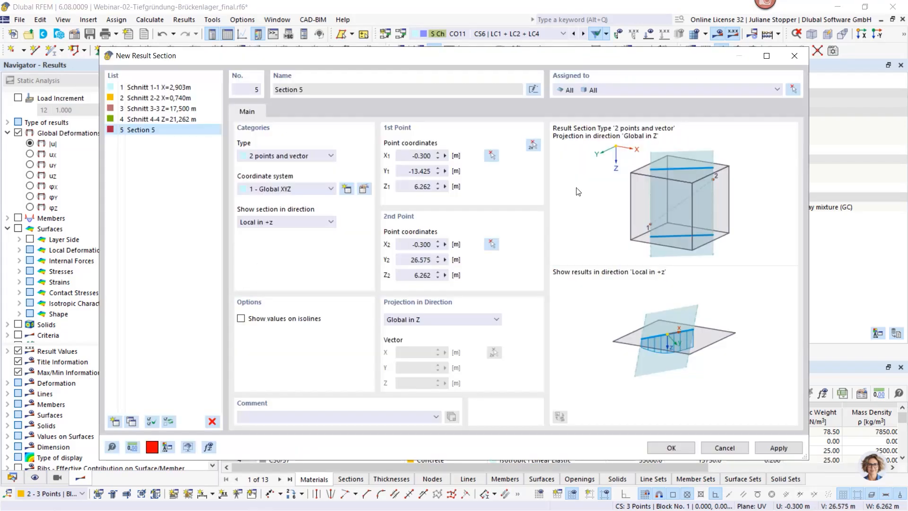
click(658, 449)
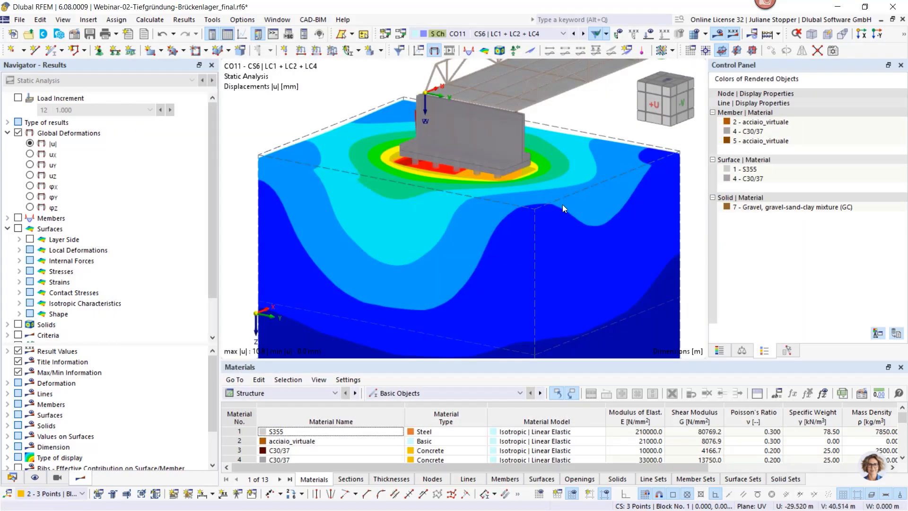
Step: Display the result sections in the model and collapse the global deformation and surface result categories
scroll(43, 264, down, 2)
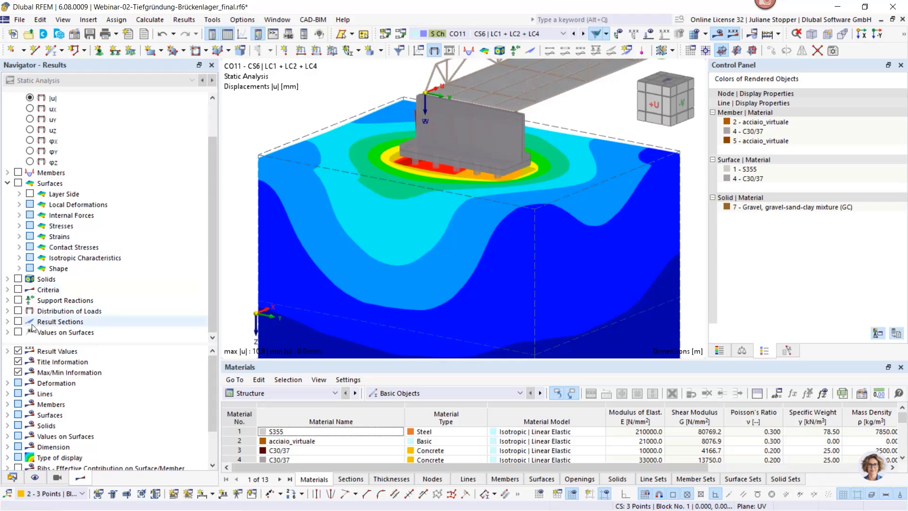
click(17, 324)
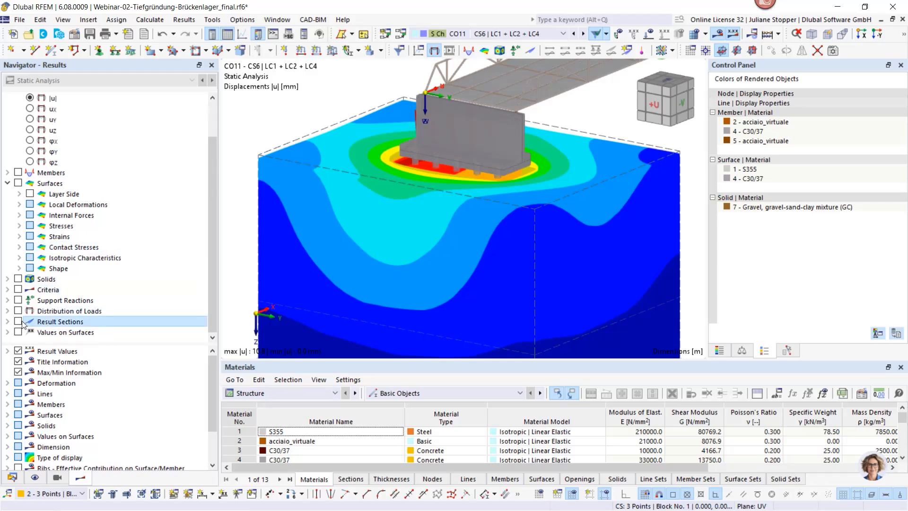
click(19, 321)
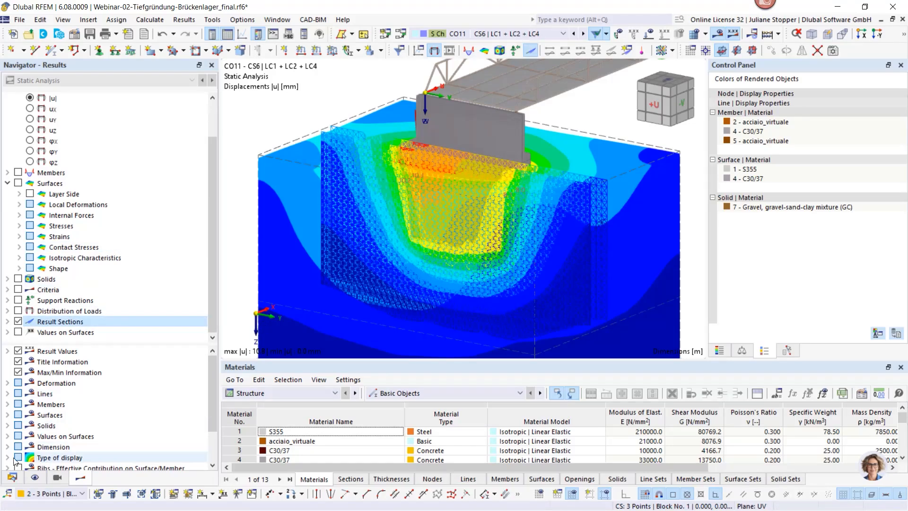
scroll(109, 380, down, 2)
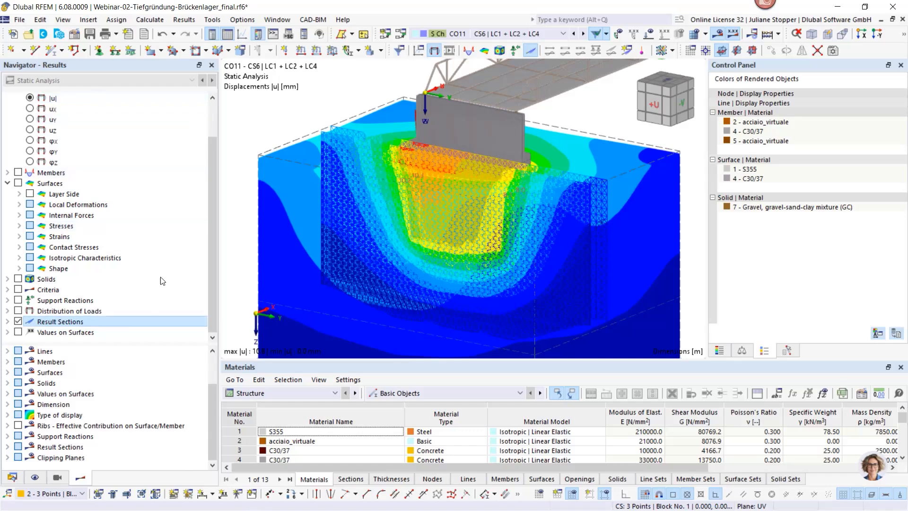
drag(212, 193, 208, 154)
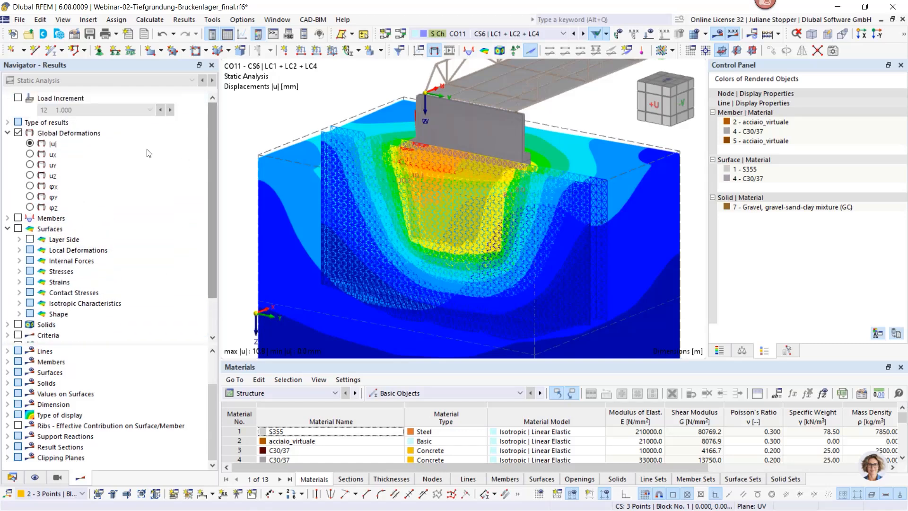
click(8, 133)
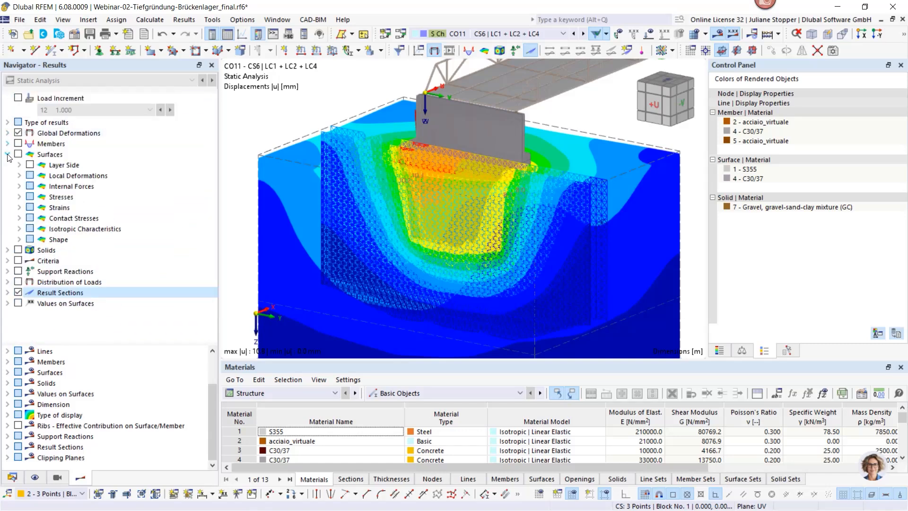
click(7, 155)
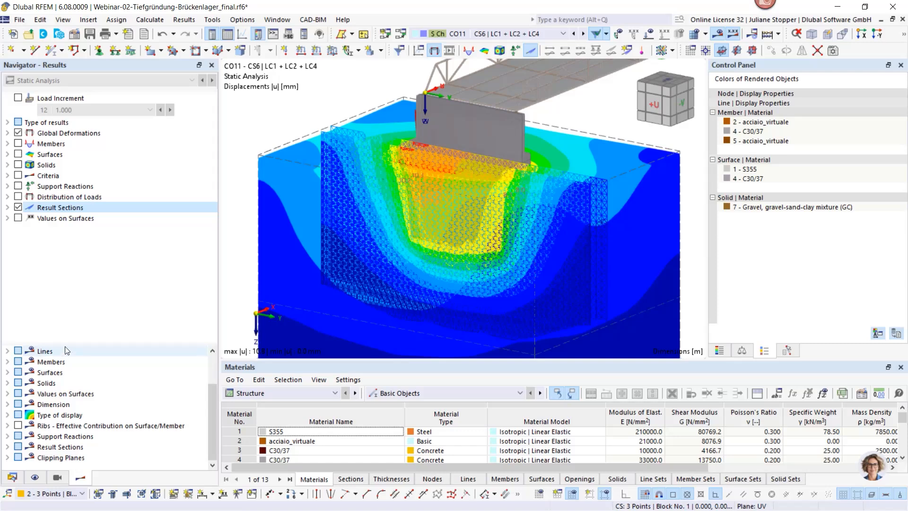
Step: Switch the result display type to isobands and draw the result sections in the foreground
click(7, 415)
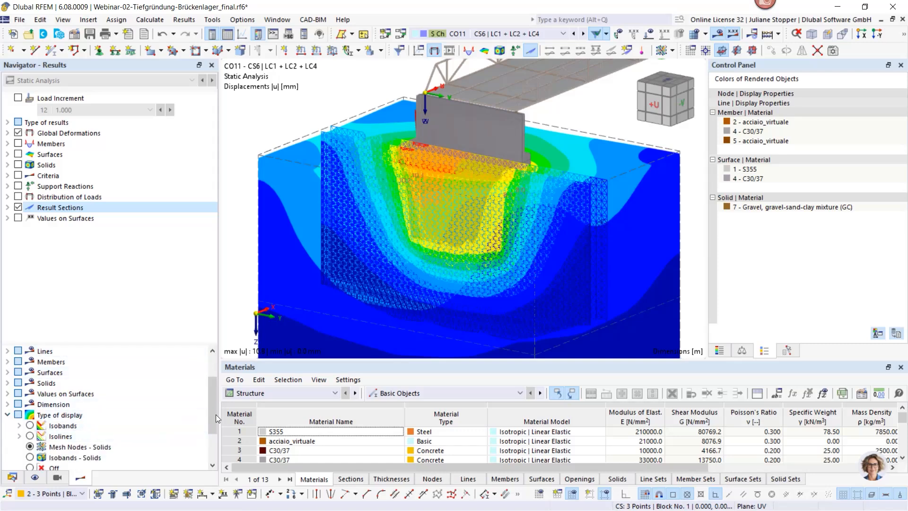
drag(150, 344, 151, 308)
drag(212, 377, 213, 397)
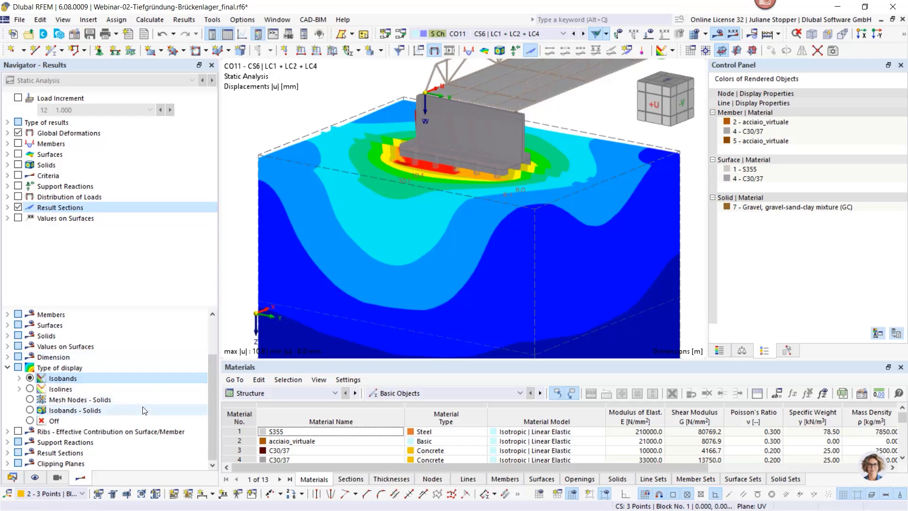
click(8, 454)
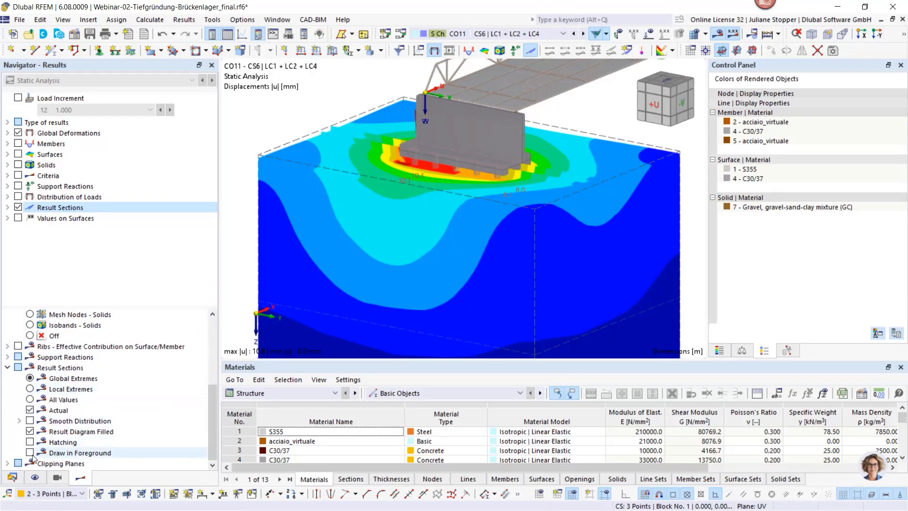
click(30, 453)
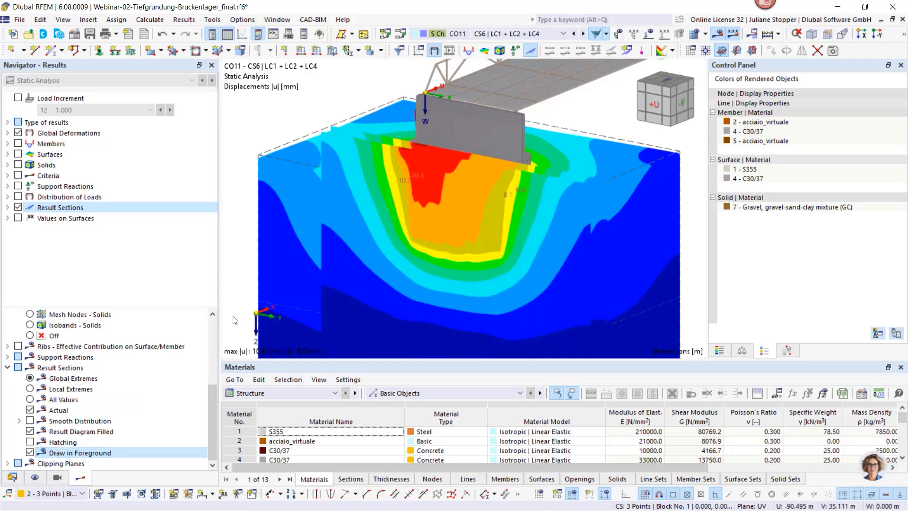
scroll(360, 220, down, 3)
ctrl+middle_drag(370, 239, 314, 246)
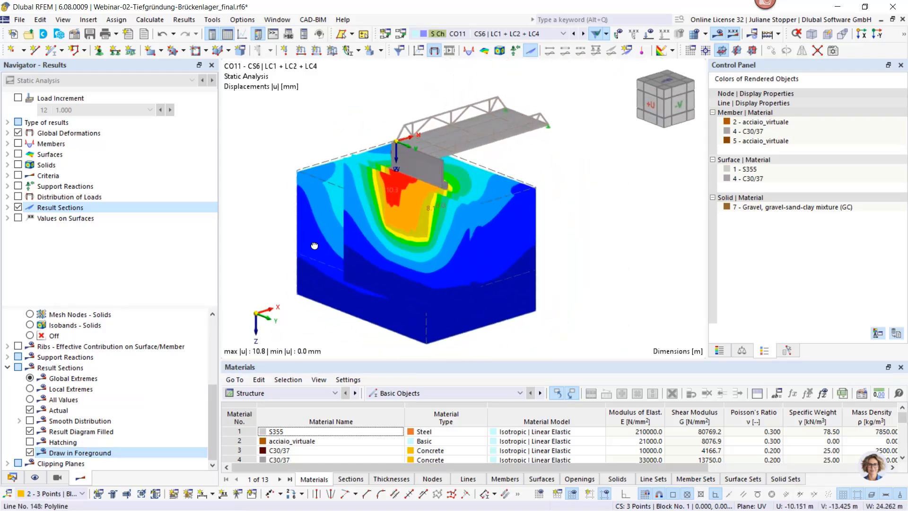
Step: Hide result section 5 and show sections Schnitt 2-2, Schnitt 3-3 and Schnitt 4-4 in addition to Schnitt 1-1
click(7, 208)
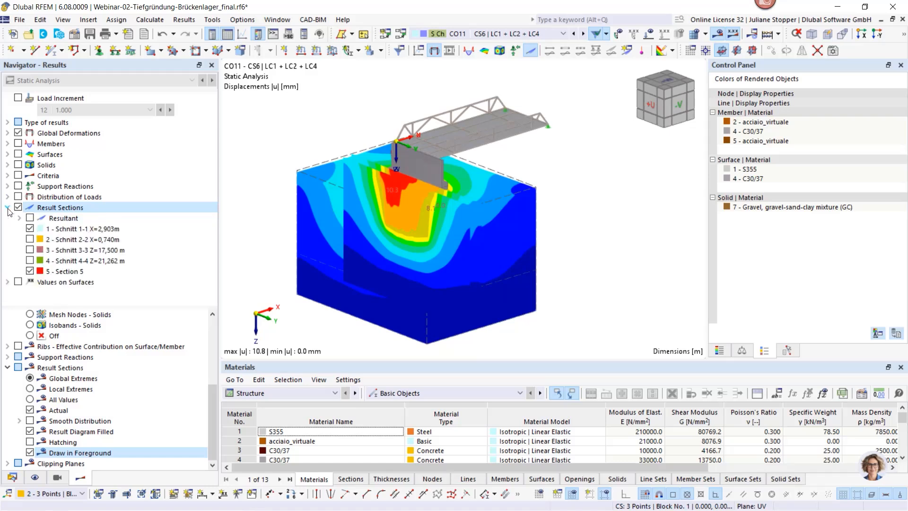
click(29, 271)
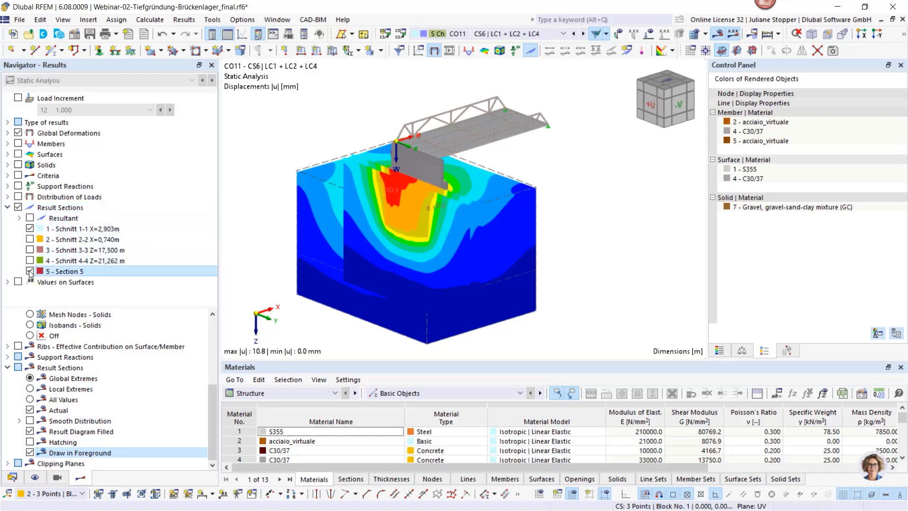
click(30, 271)
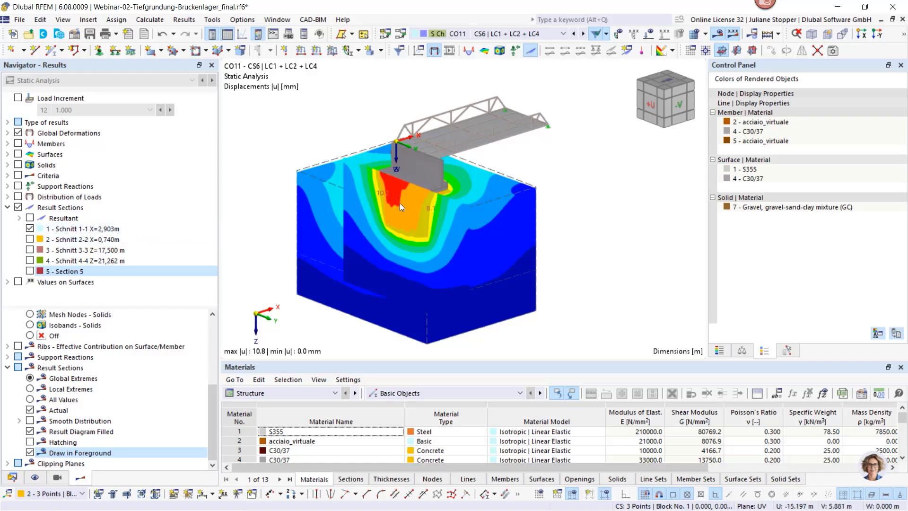
click(29, 240)
click(32, 254)
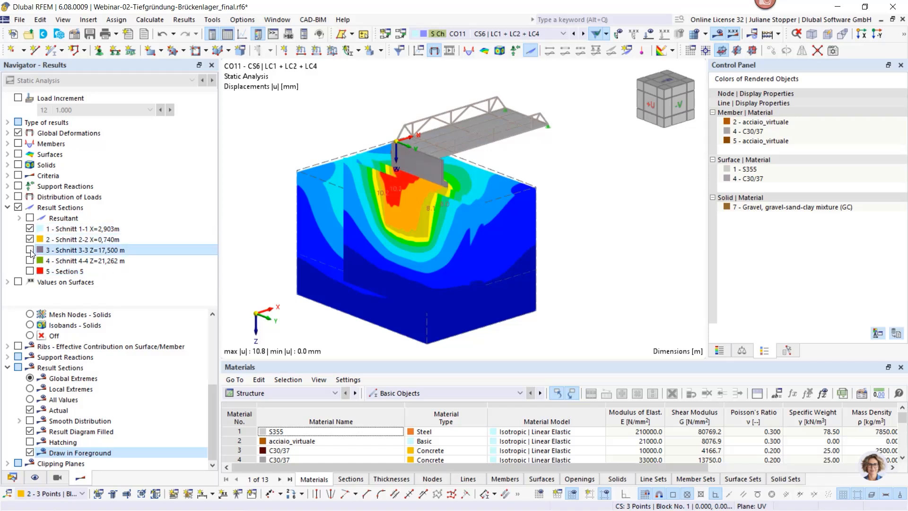
click(30, 260)
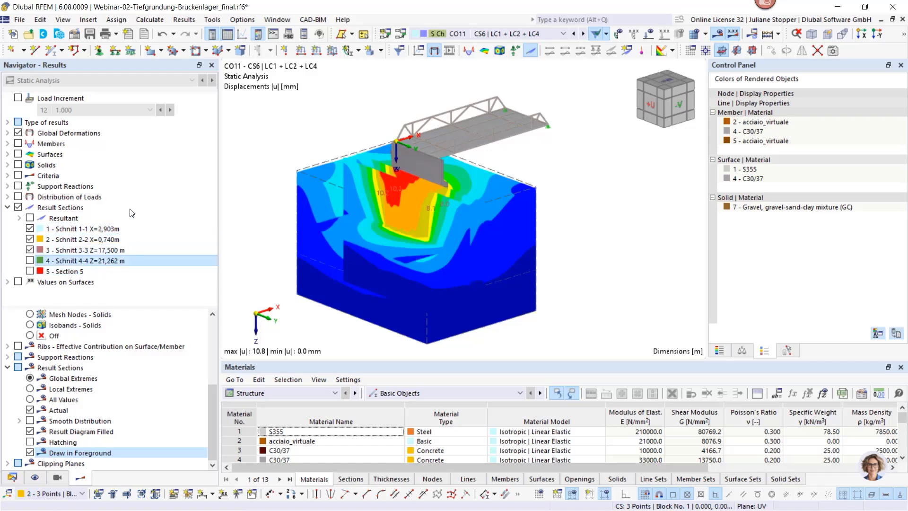
Step: Hide the global deformations of the whole model and stop drawing the result sections in the foreground
click(18, 133)
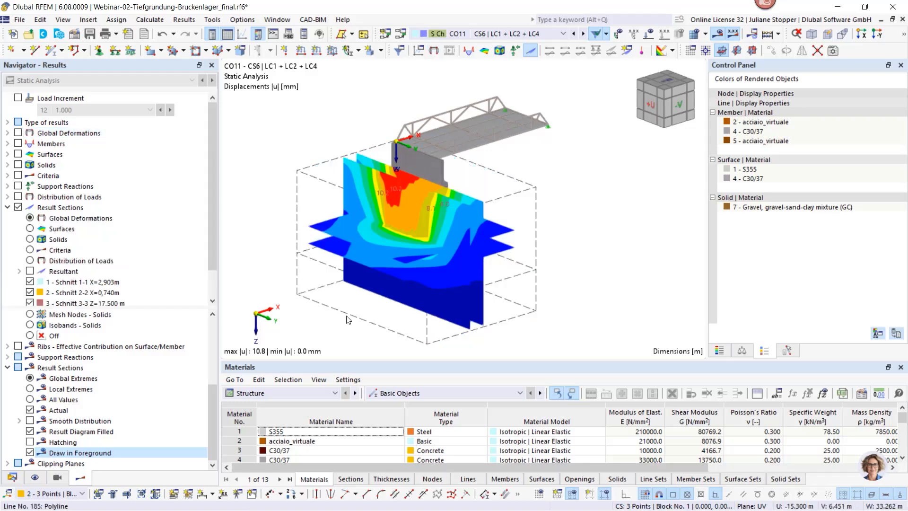
ctrl+middle_drag(326, 309, 293, 332)
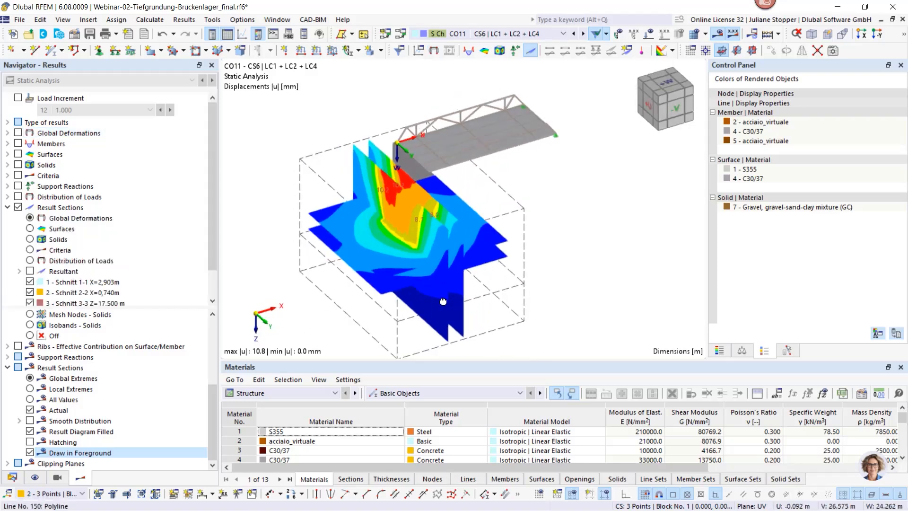
mouse_move(444, 302)
ctrl+middle_down()
mouse_move(387, 282)
mouse_move(451, 289)
ctrl+middle_up()
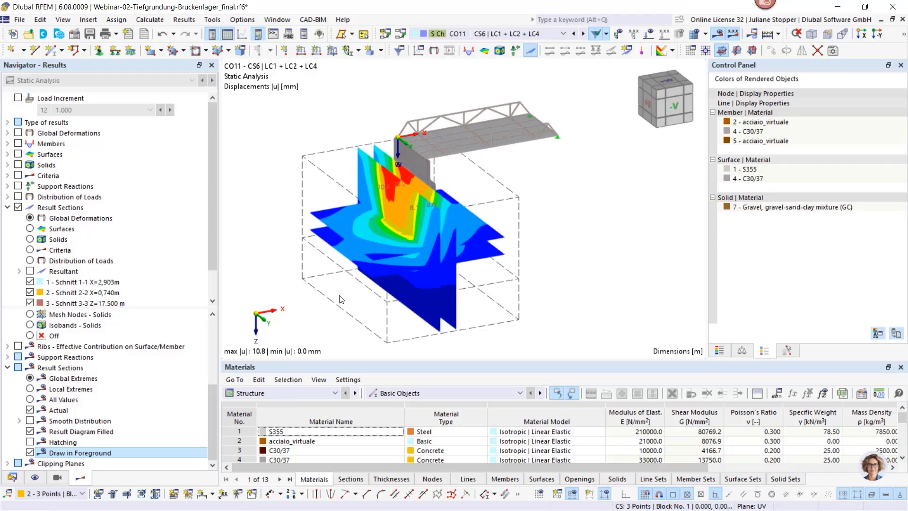
ctrl+middle_drag(495, 265, 376, 248)
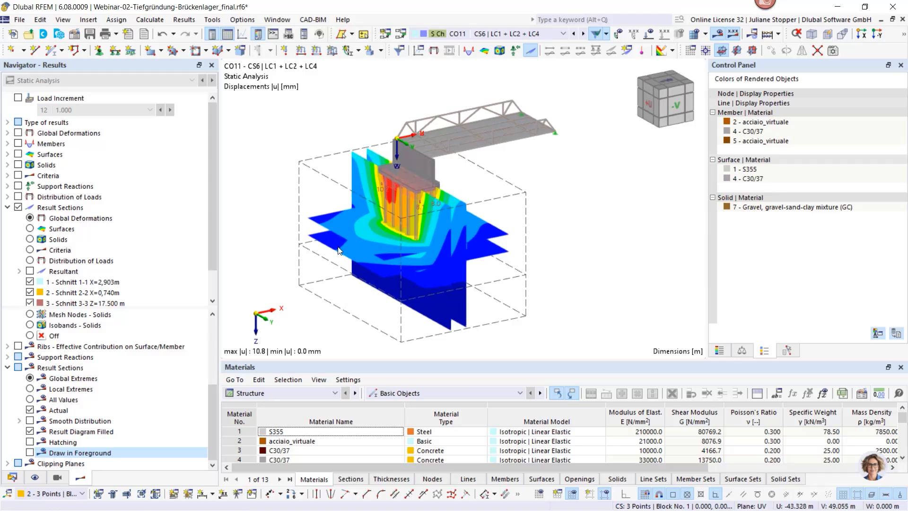
Step: Turn on the display of result objects so the section planes are labelled in the model
scroll(347, 247, up, 2)
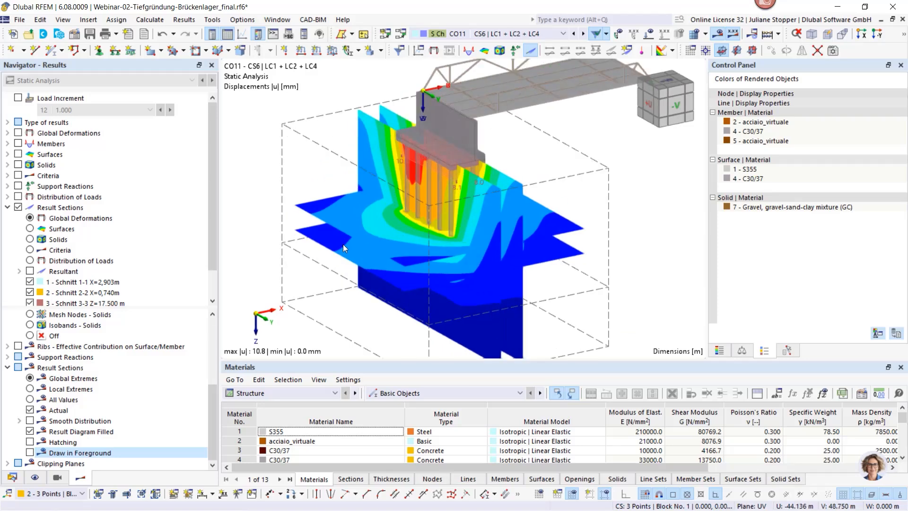
click(16, 481)
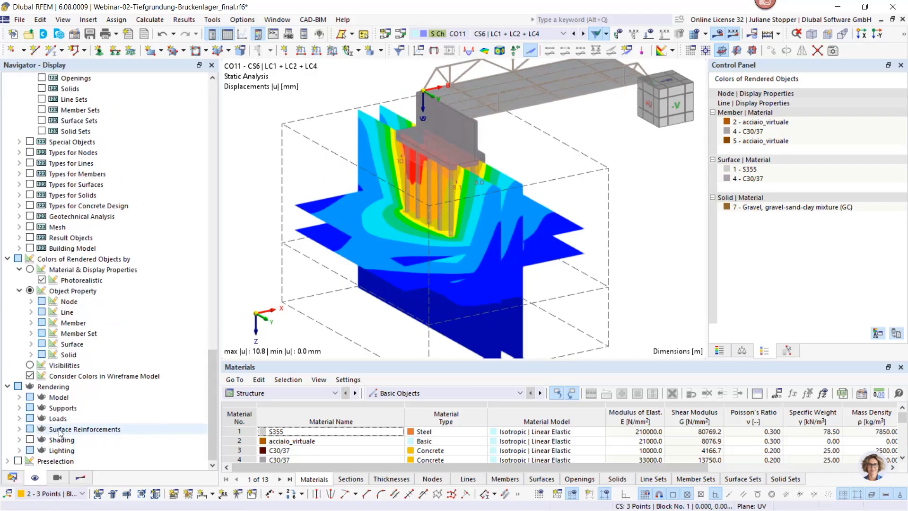
scroll(60, 432, up, 12)
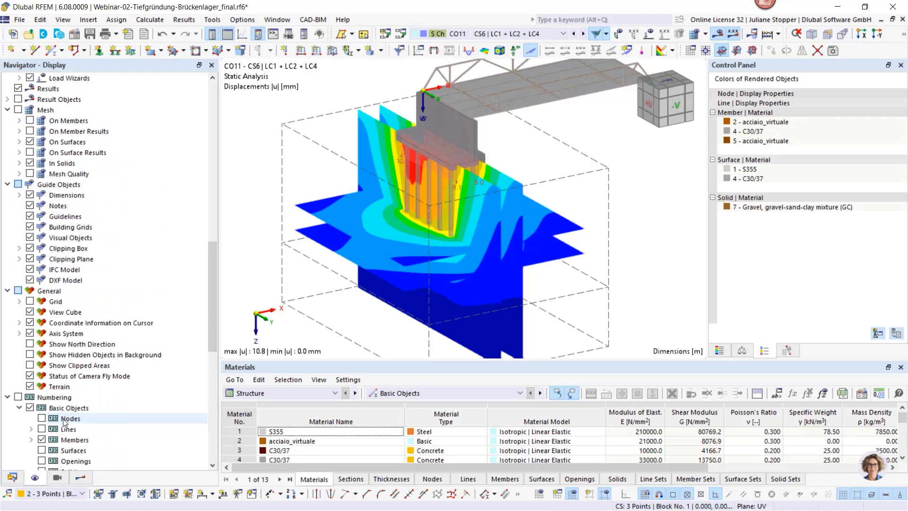
scroll(59, 267, up, 4)
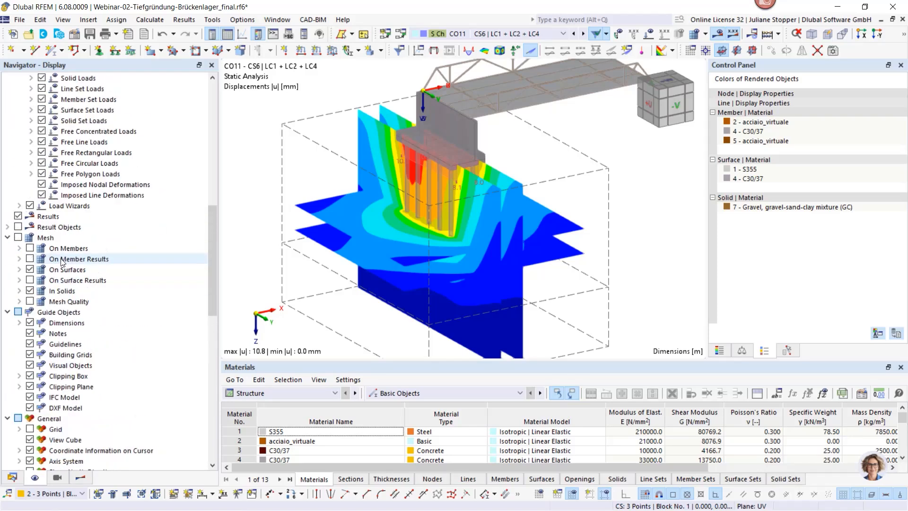
click(18, 227)
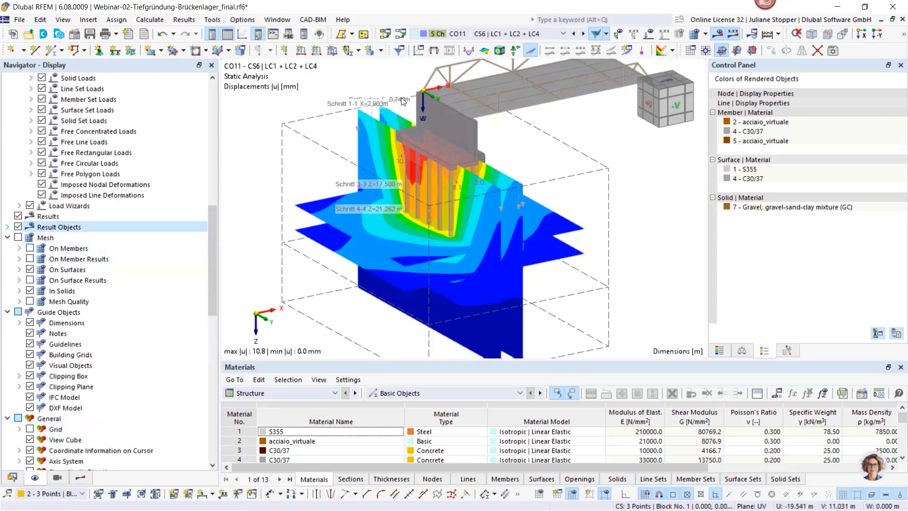
scroll(310, 216, down, 2)
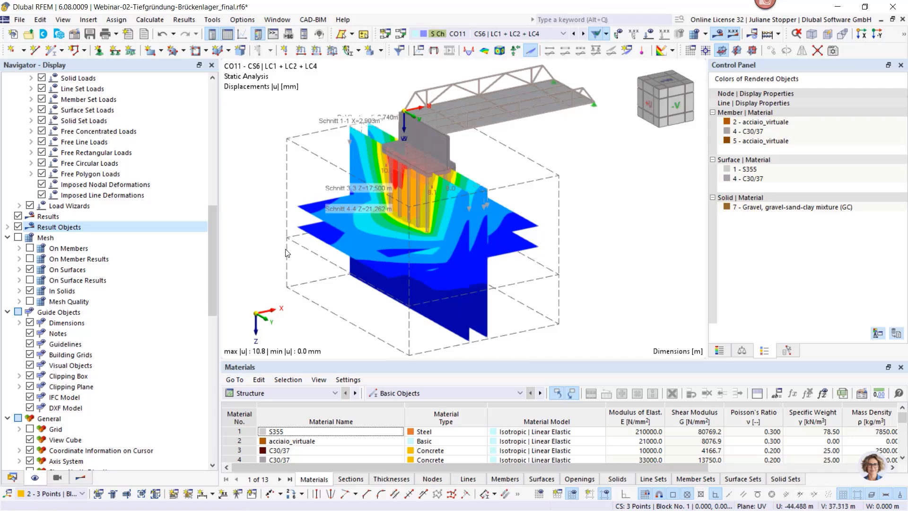
Step: Send the current view to the Pile foundation printout report with the custom name "Result section overview"
click(19, 20)
click(75, 176)
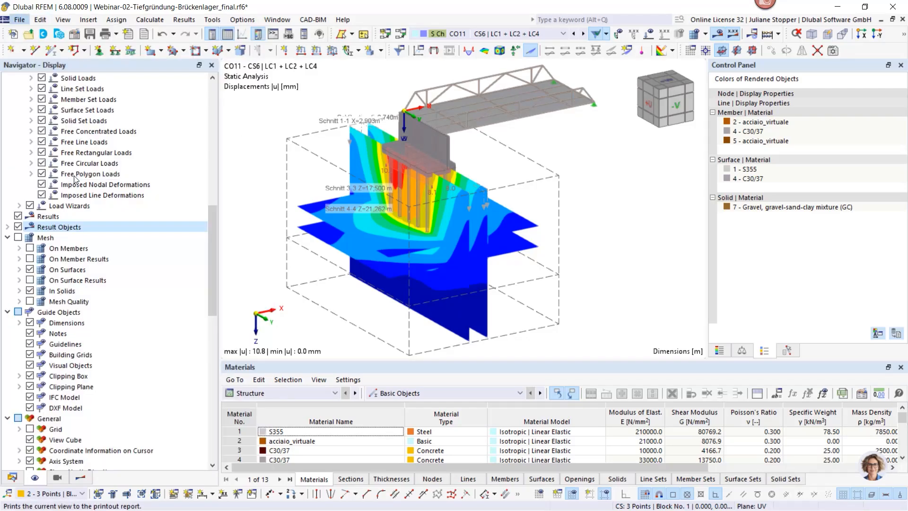
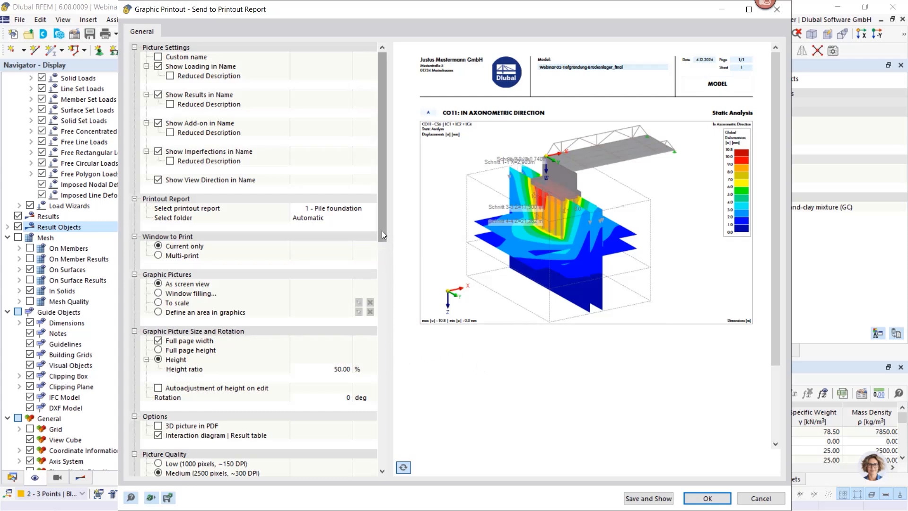
click(159, 57)
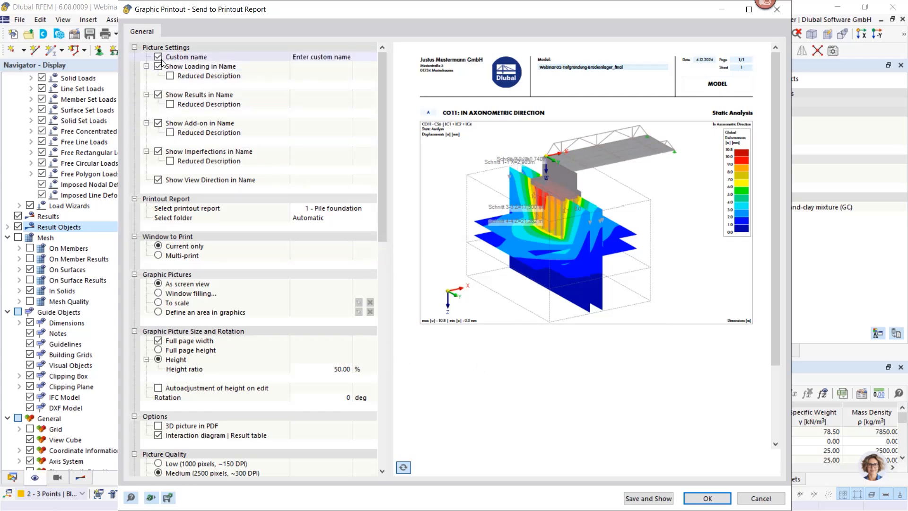
click(308, 57)
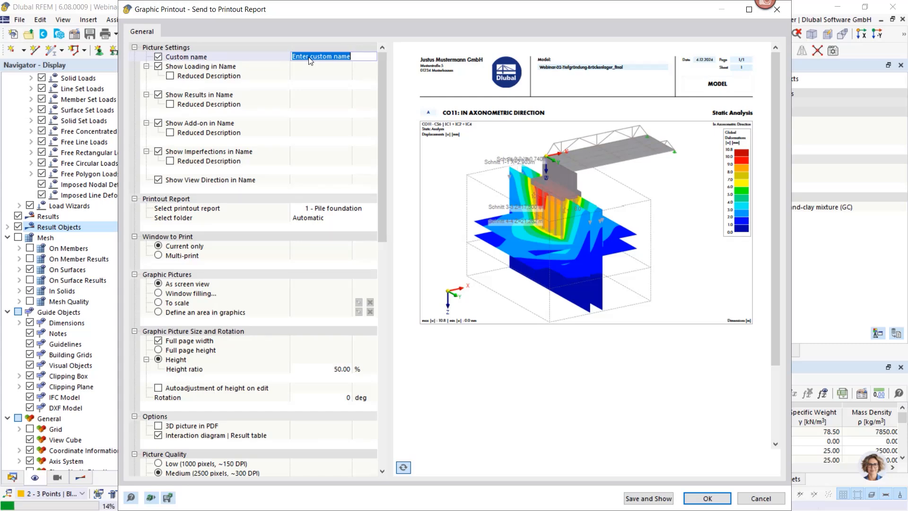
text(Result section overview)
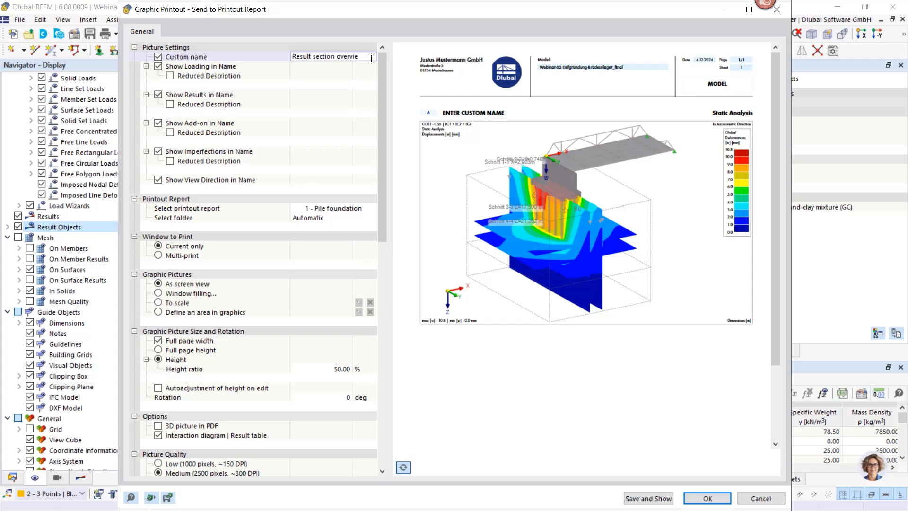
click(698, 500)
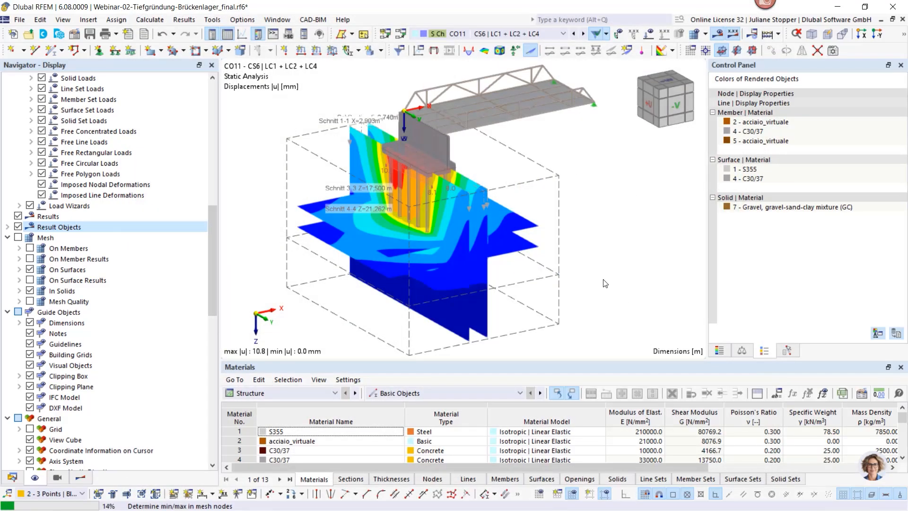
Step: Hide result sections Schnitt 4-4, Schnitt 3-3 and Schnitt 2-2, leaving only Schnitt 1-1 displayed
click(81, 478)
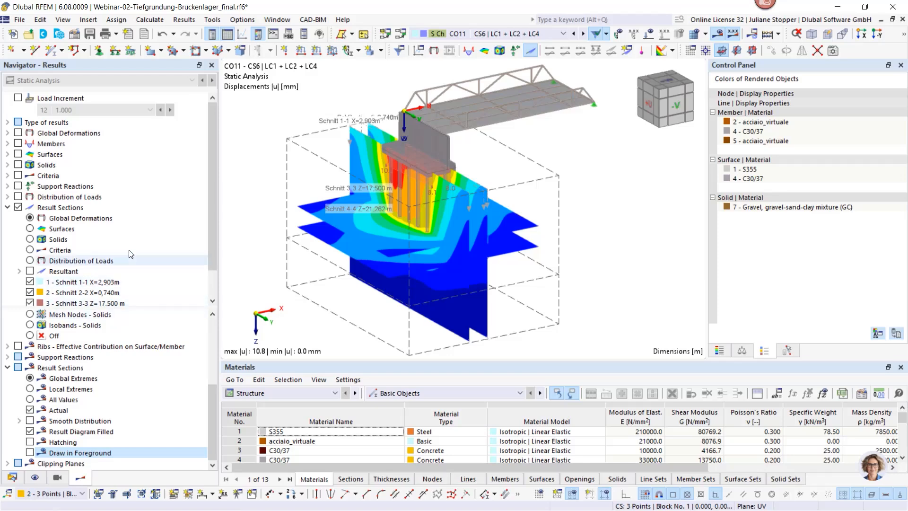
scroll(30, 289, down, 2)
click(30, 279)
click(30, 279)
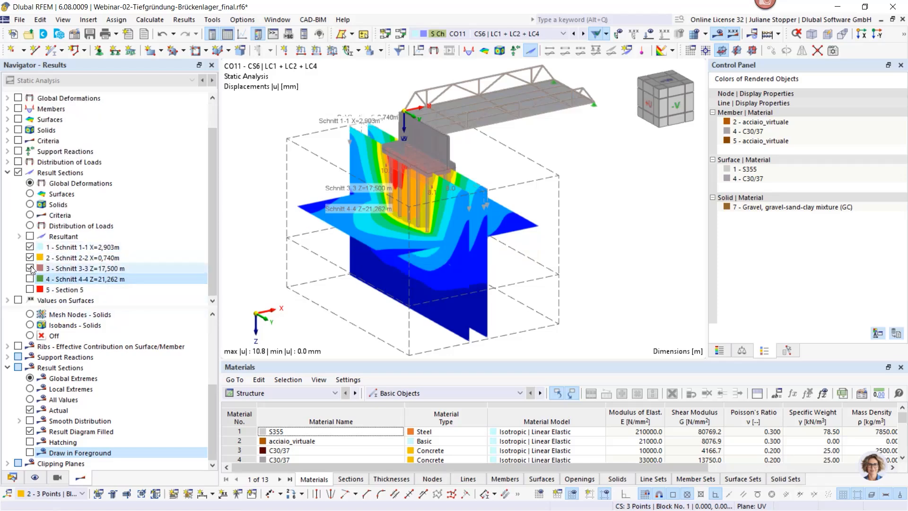
click(30, 269)
click(30, 257)
Step: Show the deformation colour scale and send the Schnitt 1-1 view to the Pile foundation printout report without a custom name
ctrl+middle_drag(333, 278, 444, 271)
scroll(451, 184, up, 1)
scroll(450, 180, up, 4)
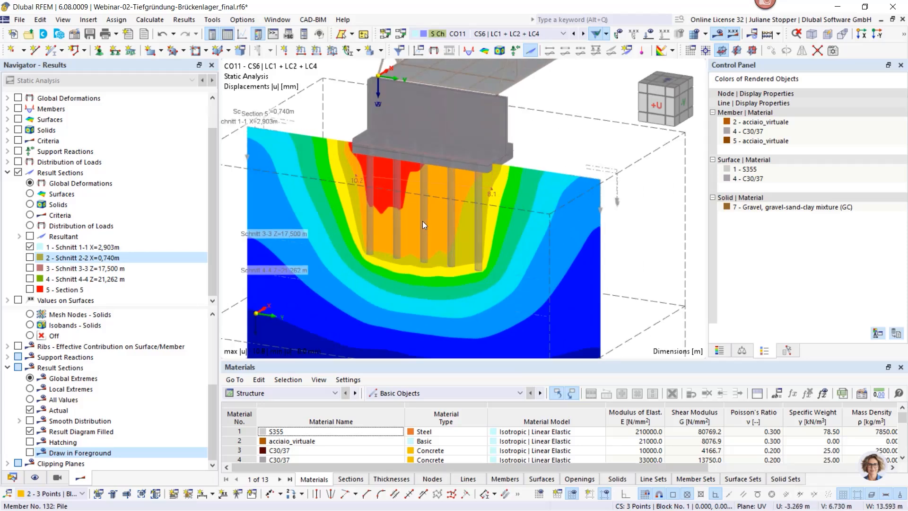
click(720, 350)
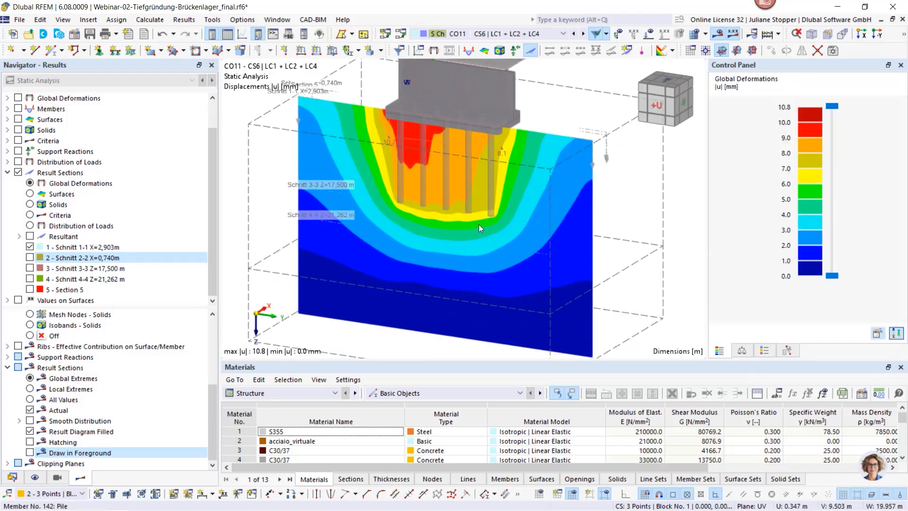
scroll(479, 224, up, 1)
middle_drag(464, 245, 497, 228)
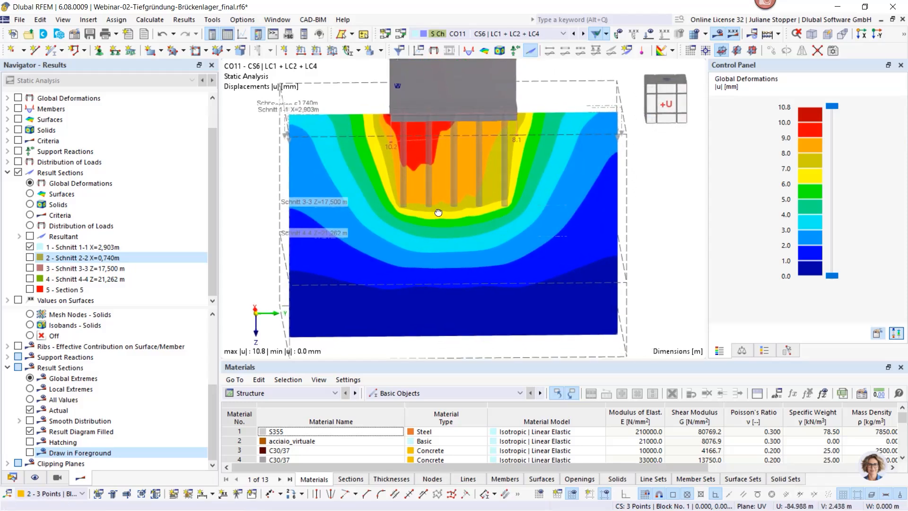
ctrl+middle_drag(438, 212, 369, 185)
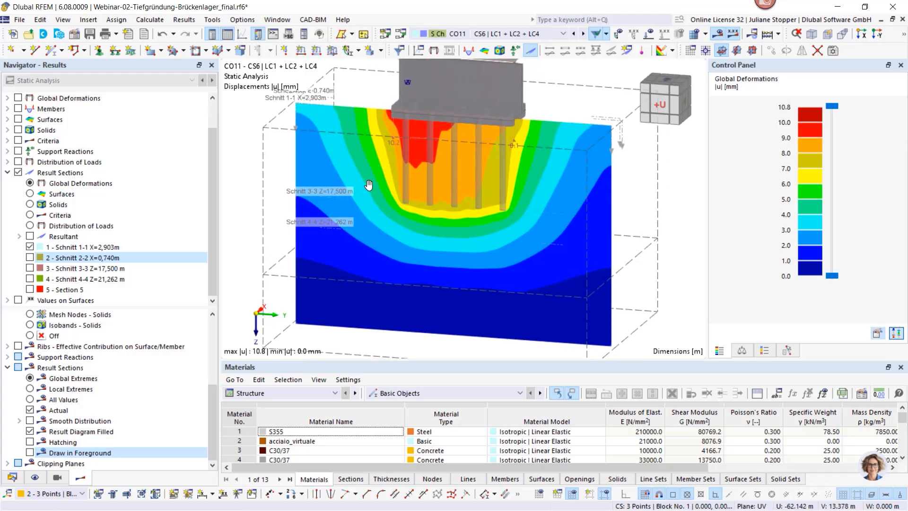
click(17, 20)
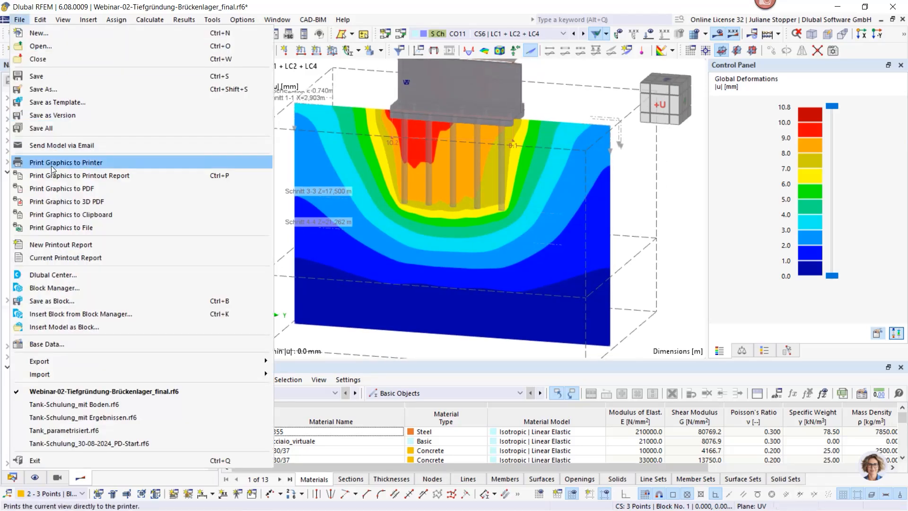
click(60, 175)
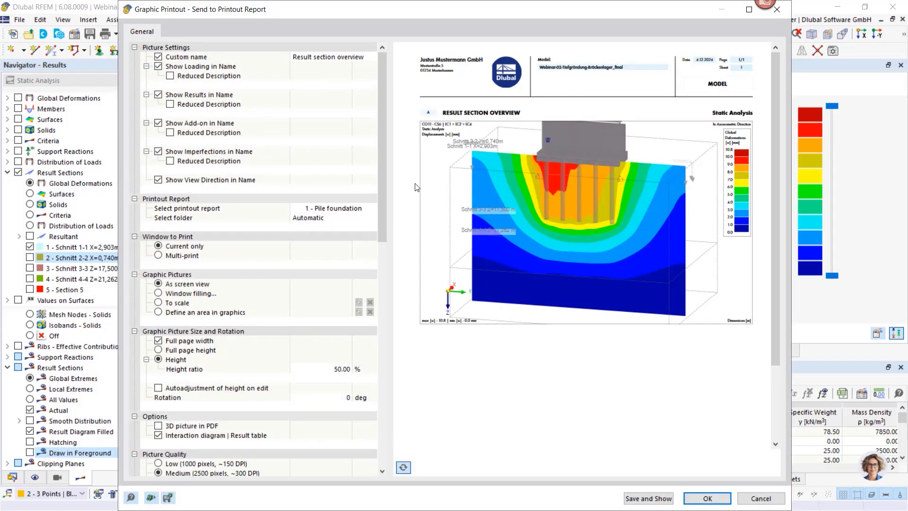
click(159, 57)
click(707, 499)
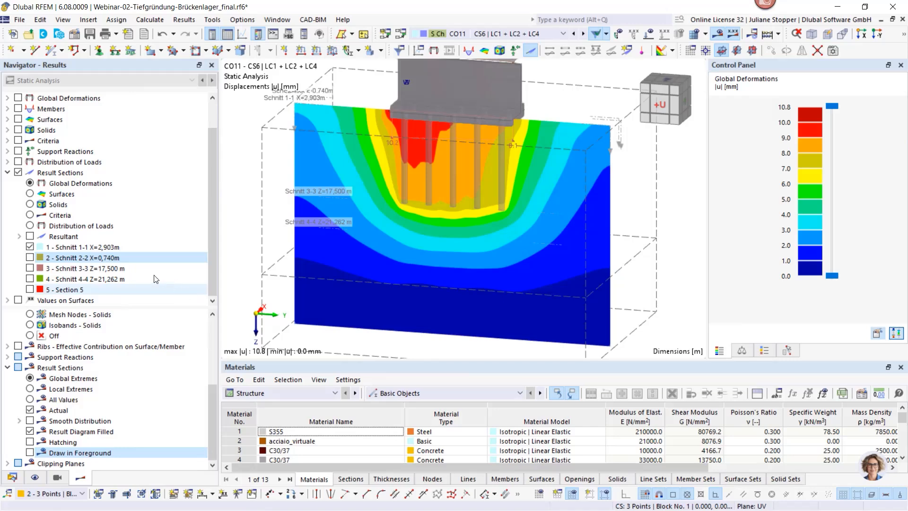
Step: Display Schnitt 2-2 instead of Schnitt 1-1 and send its view from the opposite side to the Pile foundation printout report
click(30, 247)
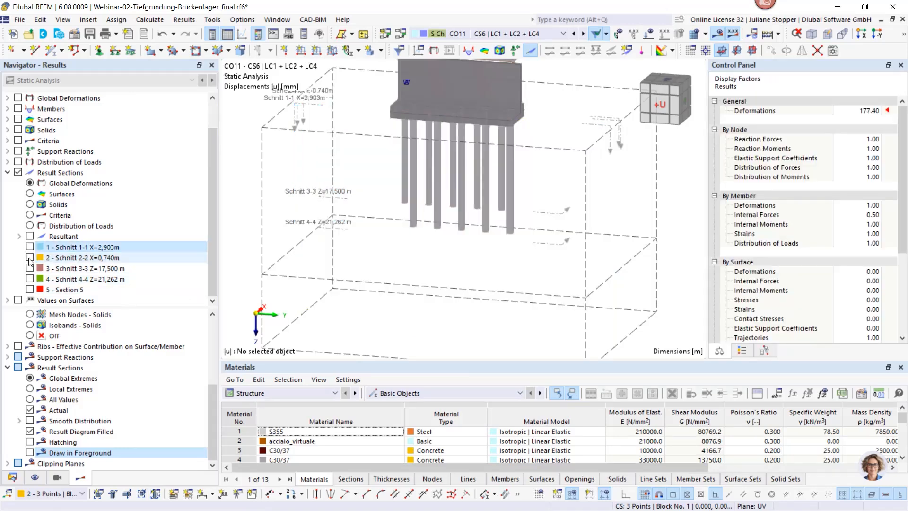
click(30, 258)
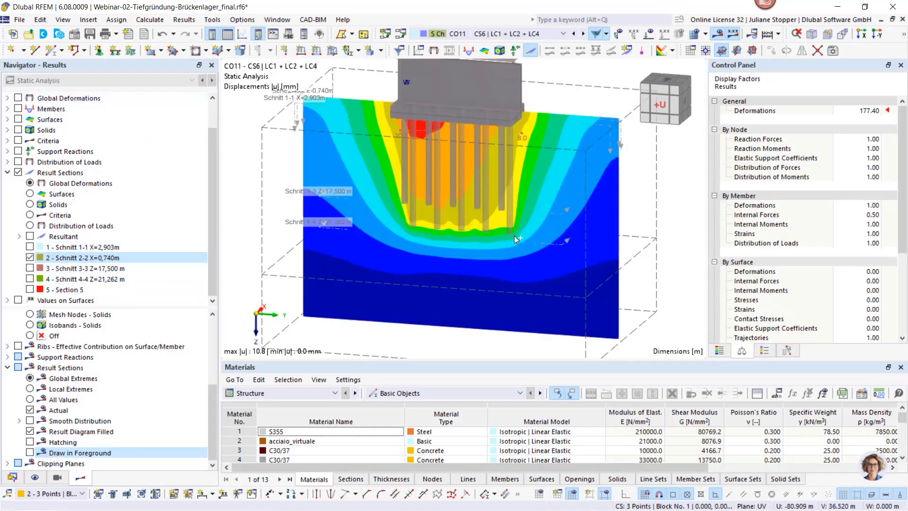
ctrl+middle_drag(515, 235, 351, 209)
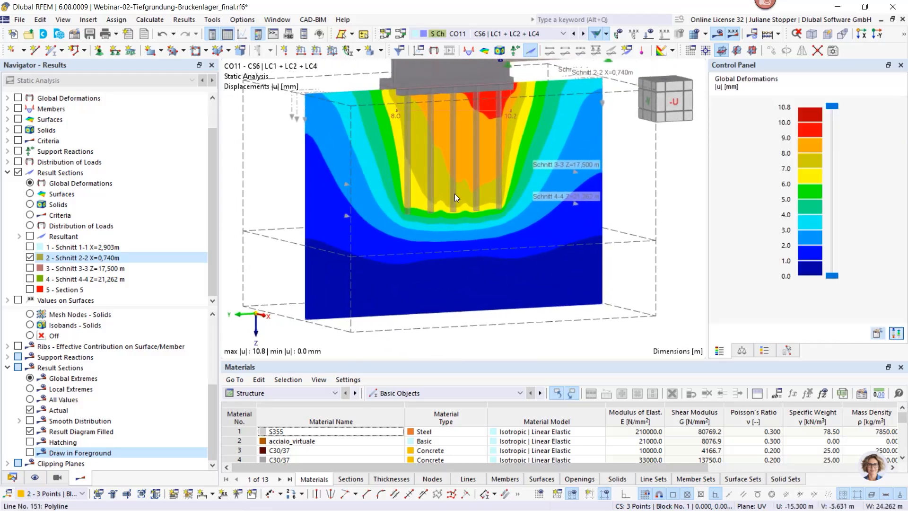
ctrl+middle_drag(455, 198, 360, 175)
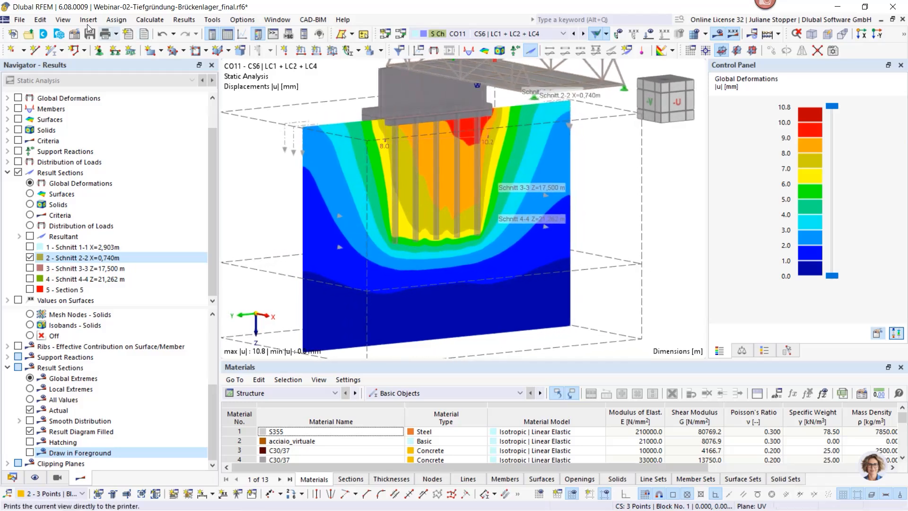
click(18, 21)
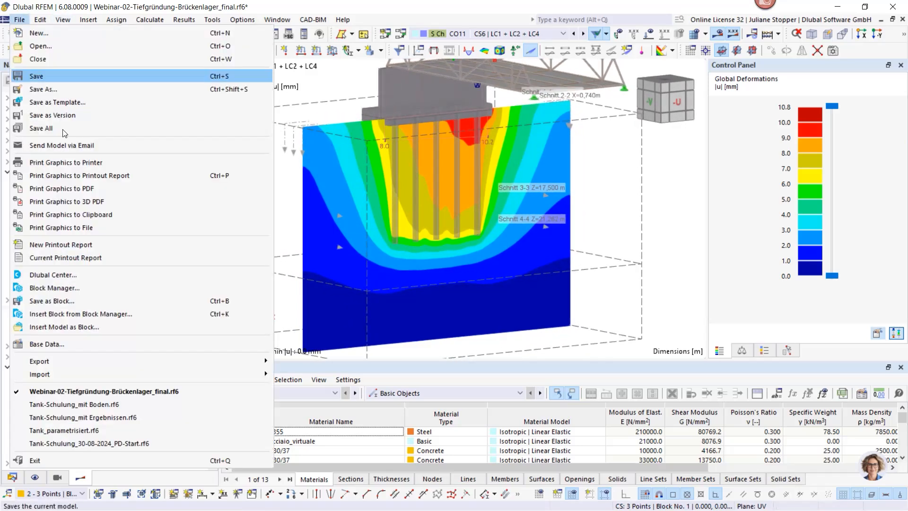
click(73, 175)
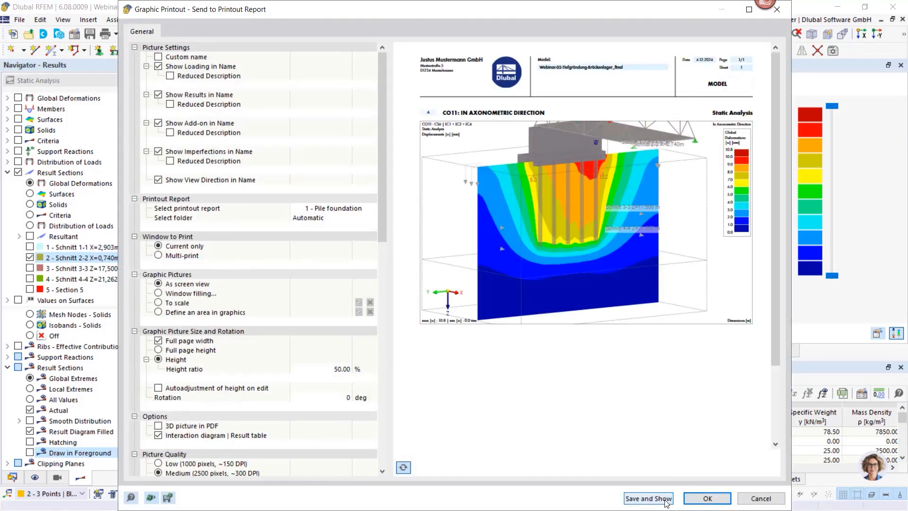
click(665, 500)
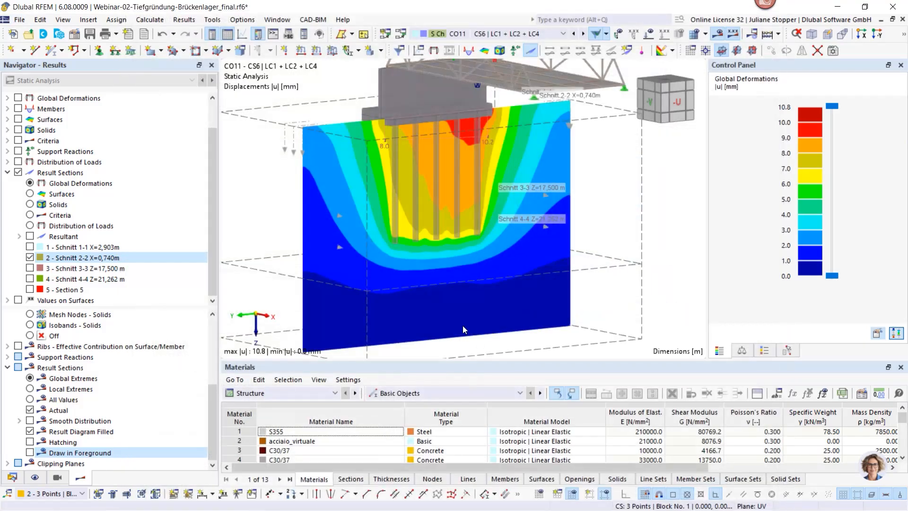
Step: Display Schnitt 3-3 instead of Schnitt 2-2 and view the model from above in the Z direction
click(30, 258)
click(30, 268)
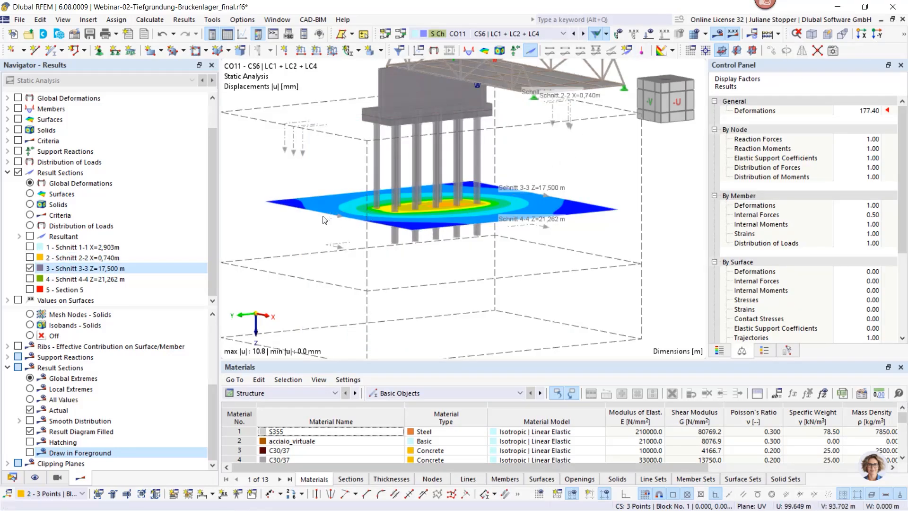
ctrl+middle_drag(323, 220, 381, 212)
scroll(382, 212, down, 1)
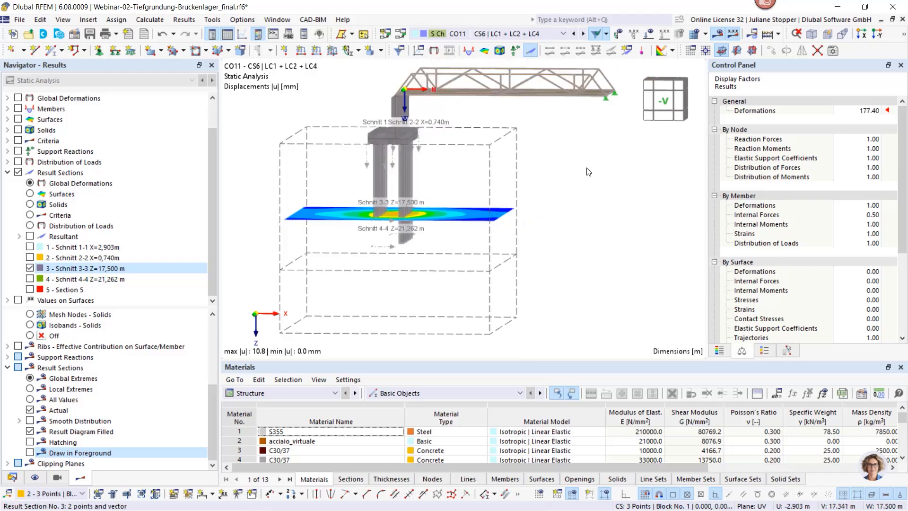
click(905, 36)
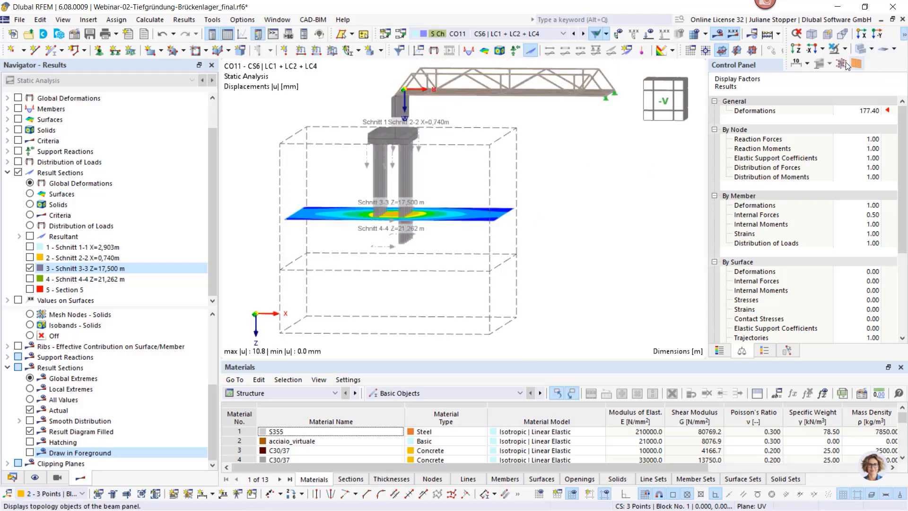
click(797, 50)
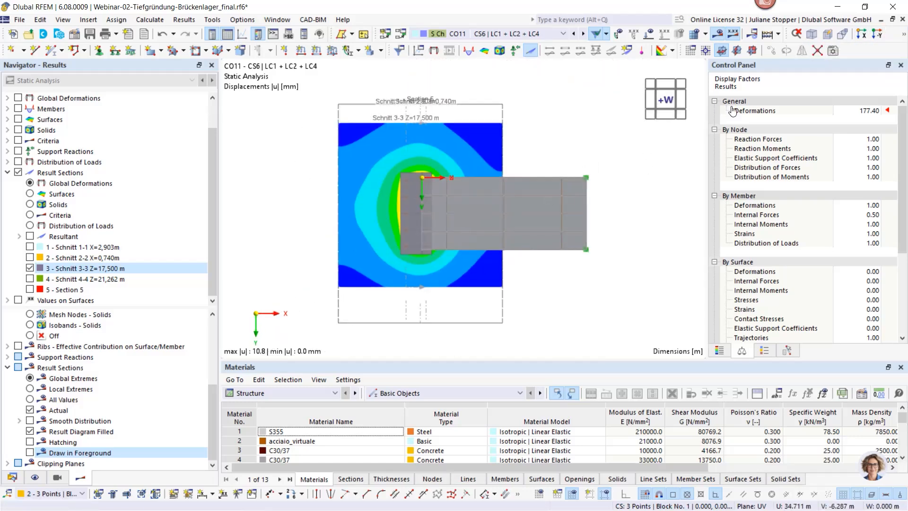
Step: Switch the model to wireframe display and send the Schnitt 3-3 plan view to the Pile foundation printout report
click(905, 37)
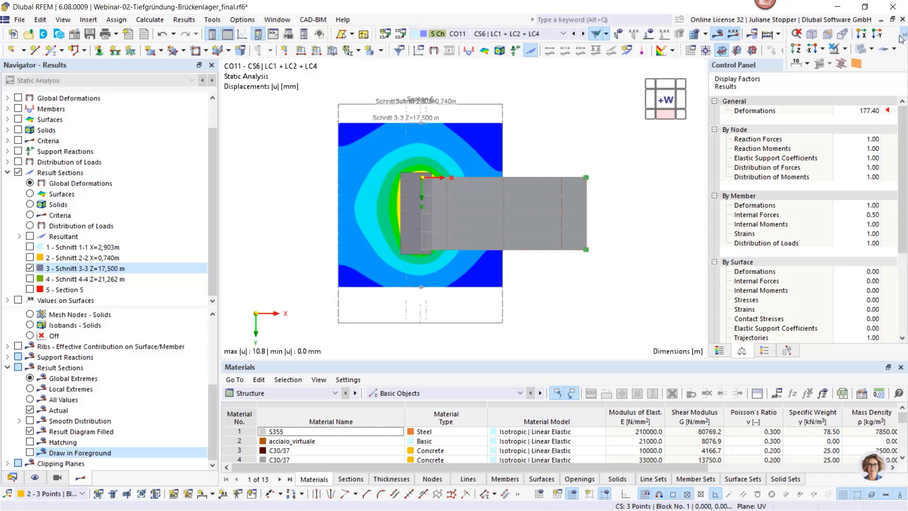
click(872, 49)
click(859, 64)
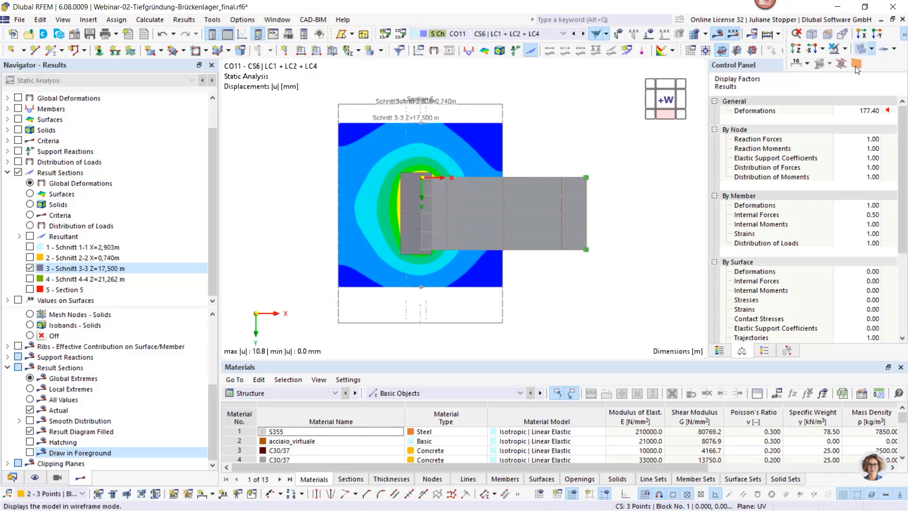
scroll(481, 233, up, 2)
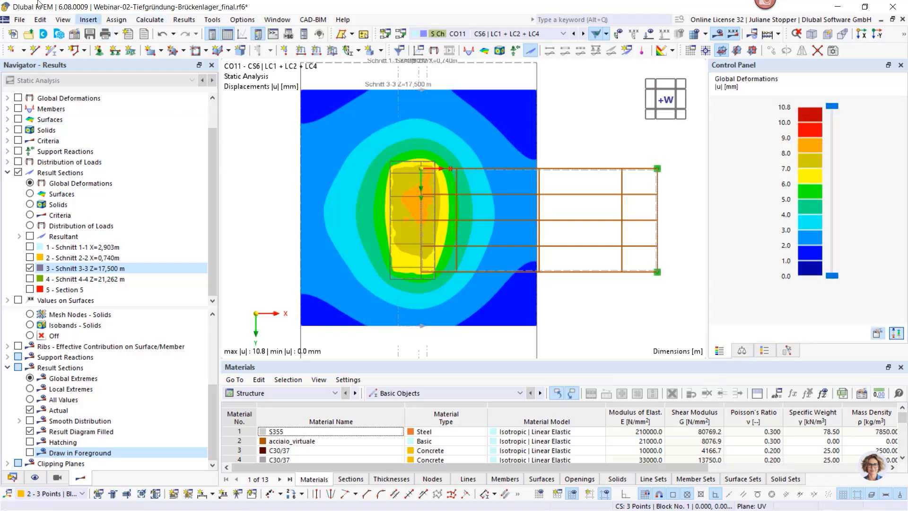
click(19, 19)
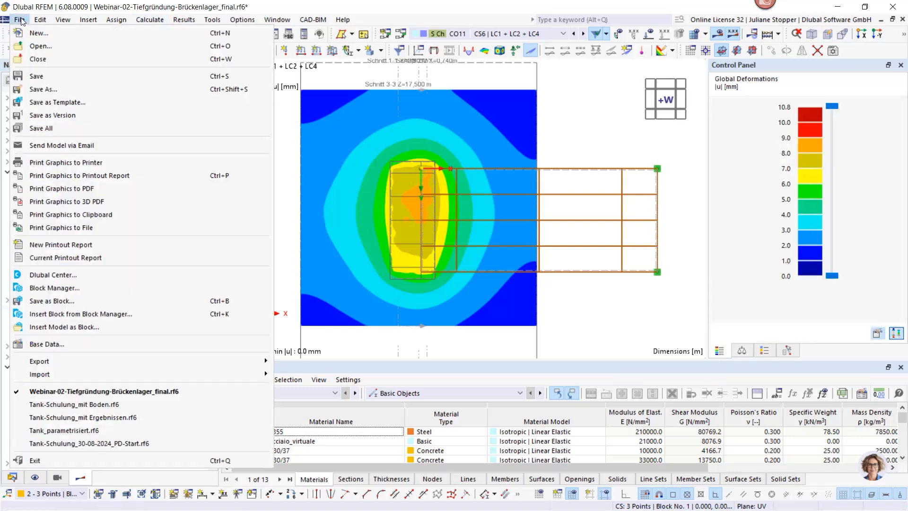
click(73, 175)
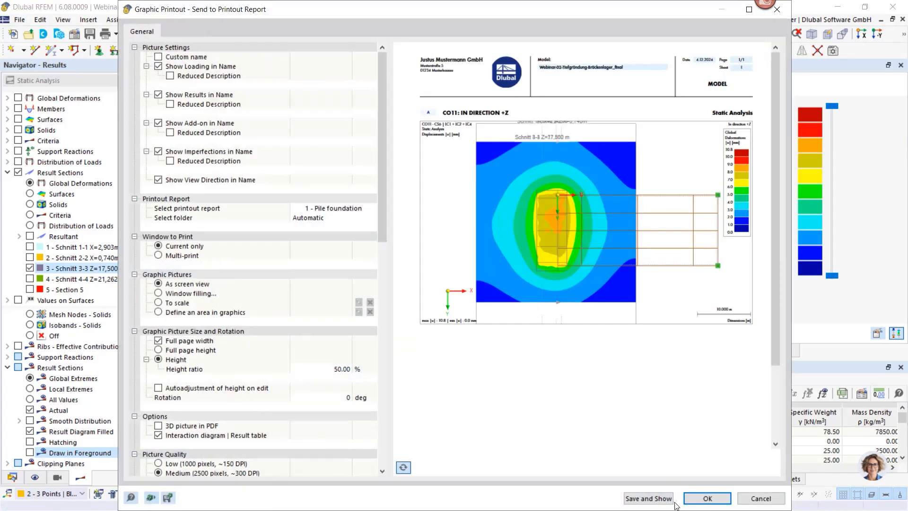
click(707, 498)
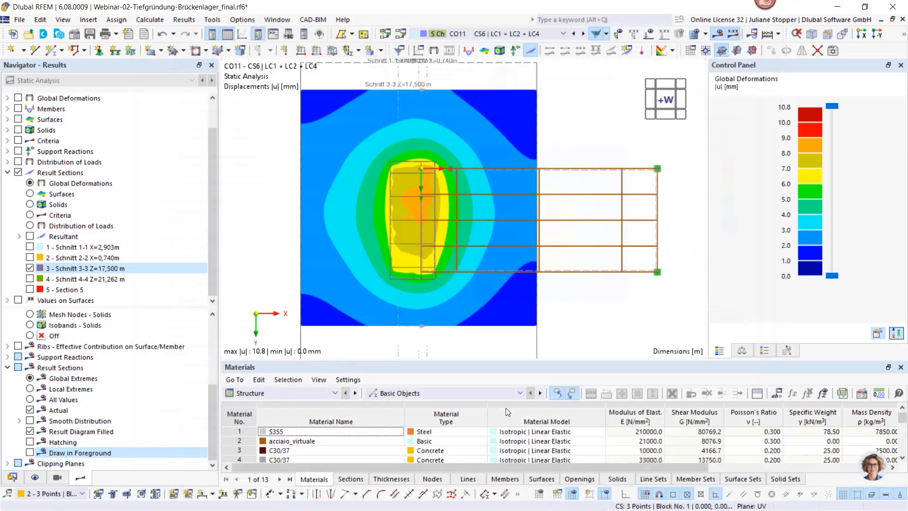
Step: Display Schnitt 4-4 instead of Schnitt 3-3 and send its plan view to the Pile foundation printout report
click(30, 268)
click(30, 280)
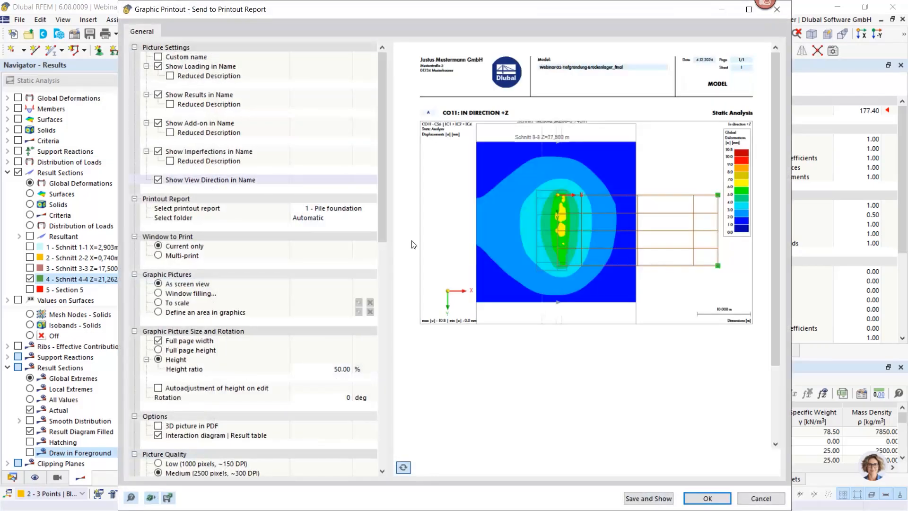
click(707, 499)
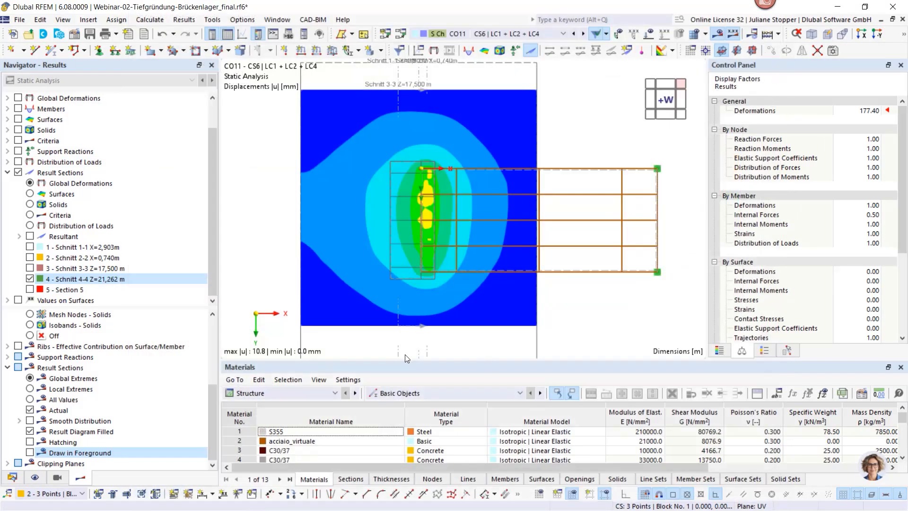
Step: Inspect Schnitt 4-4 in an axonometric view, then turn off the display of all result sections
scroll(485, 311, down, 1)
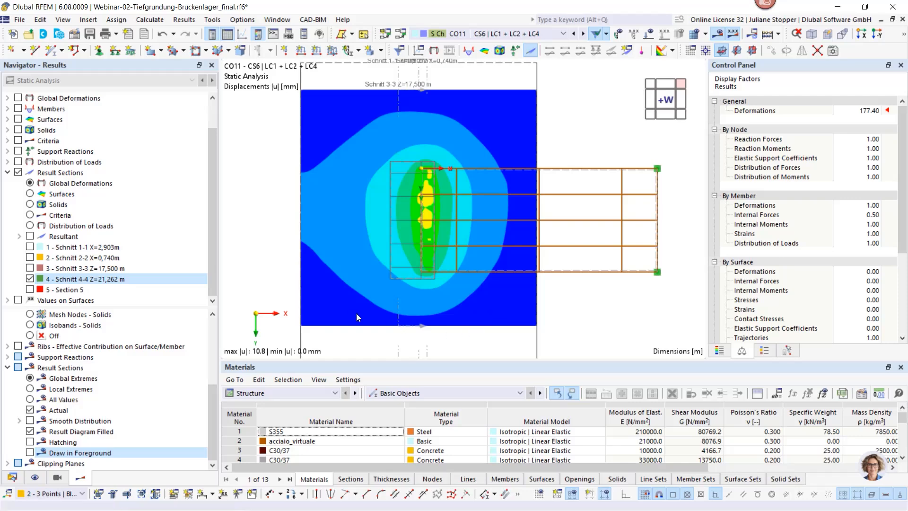
ctrl+middle_drag(321, 324, 434, 152)
scroll(393, 283, up, 1)
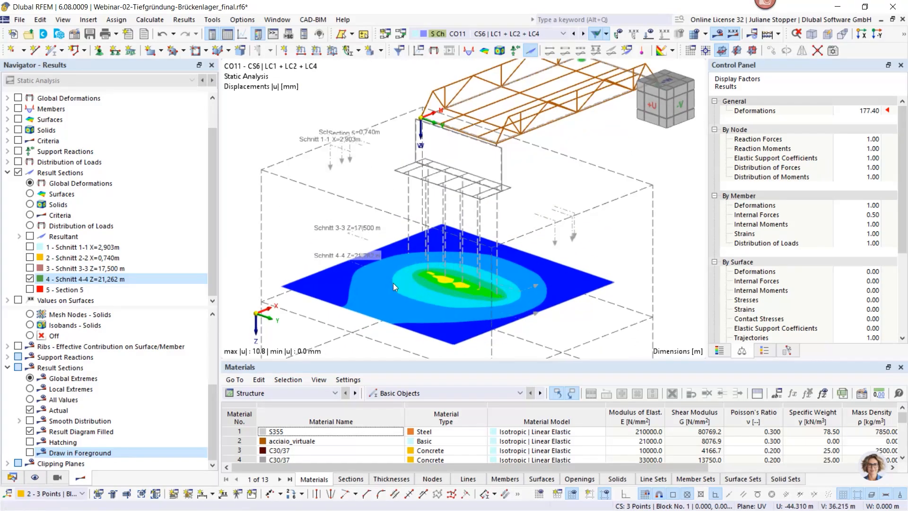
scroll(409, 323, up, 1)
middle_drag(412, 329, 413, 264)
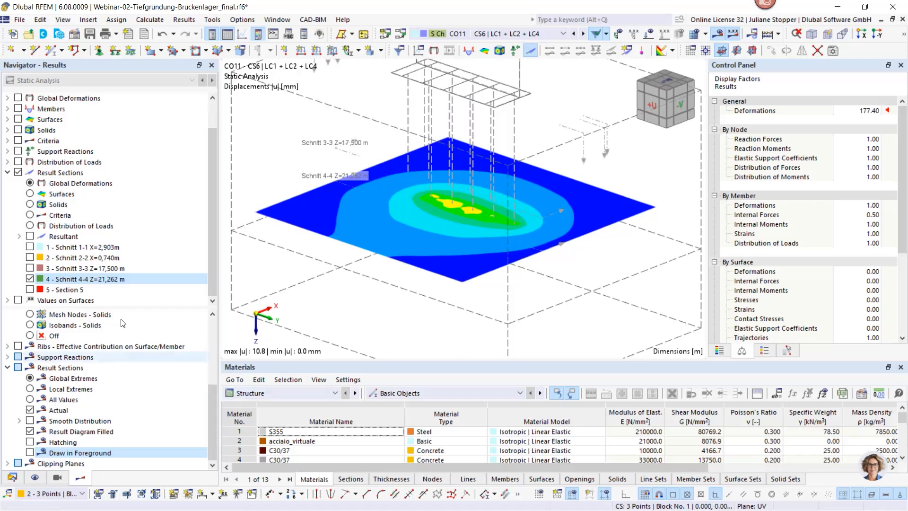
click(18, 172)
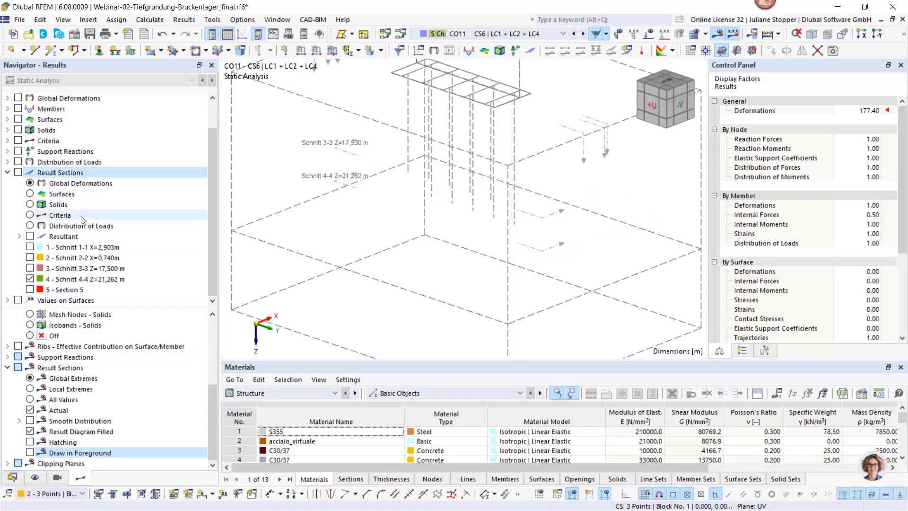
Step: Display the global deformations of the model as the active result type
scroll(52, 179, up, 1)
click(9, 144)
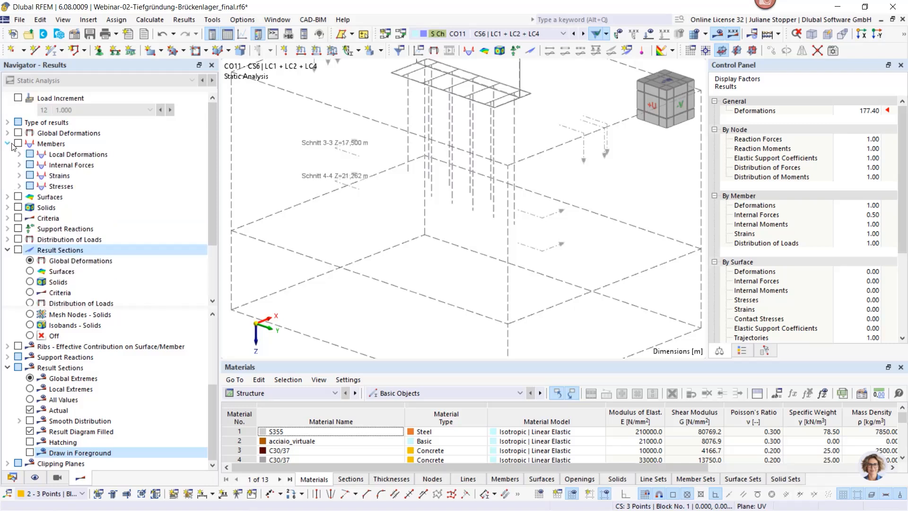
click(18, 143)
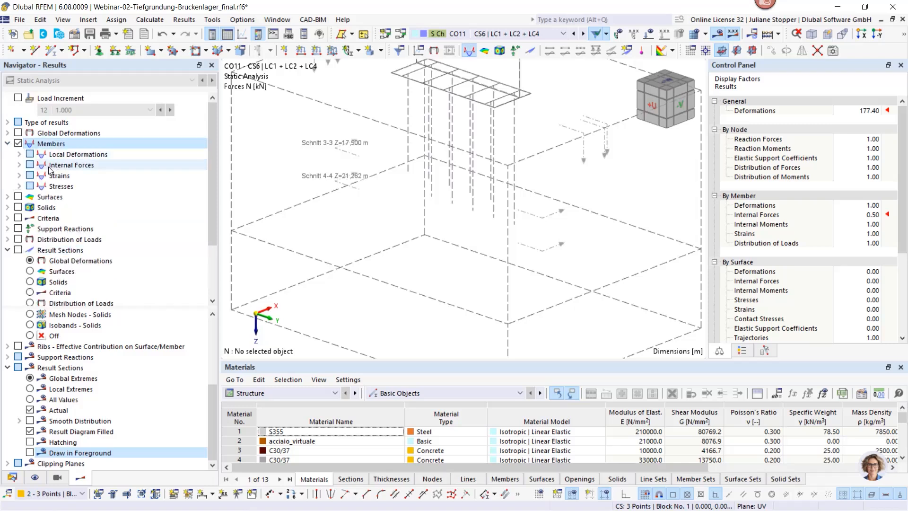
click(19, 154)
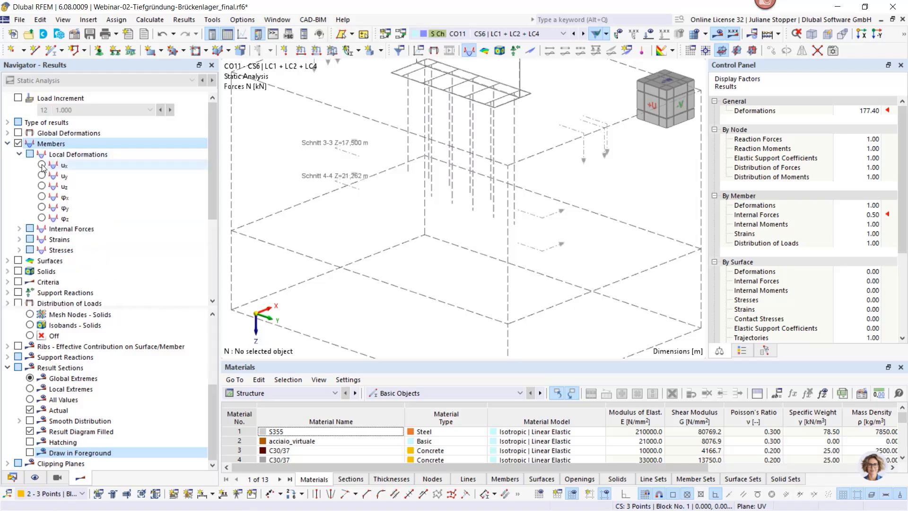
click(18, 133)
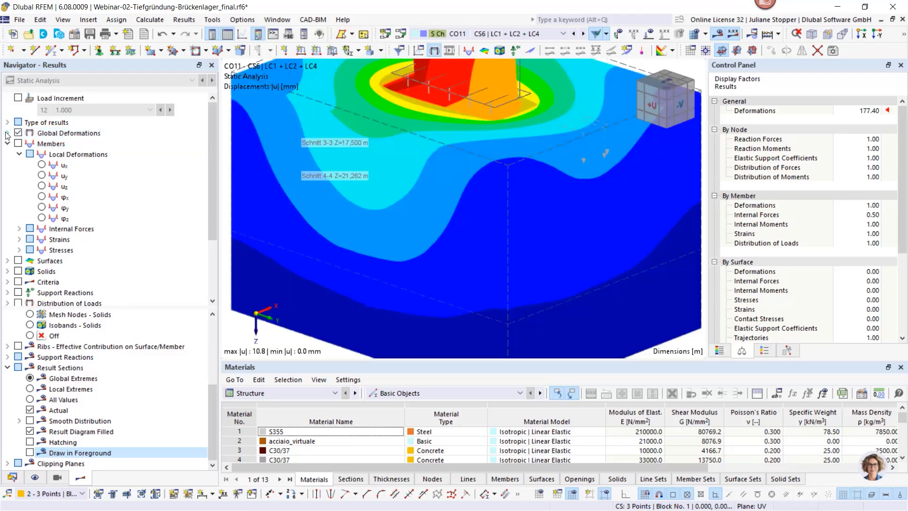
Step: Set the result display on solids and on surfaces to None
click(787, 352)
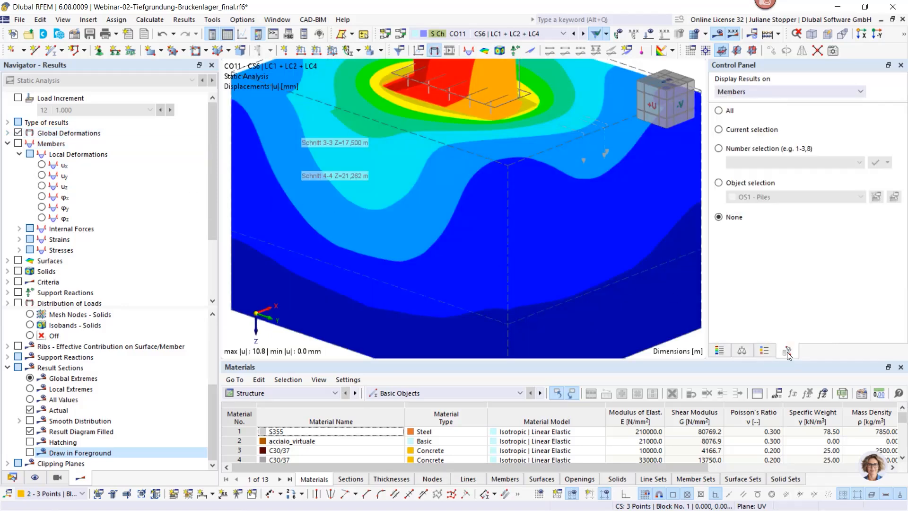
click(750, 93)
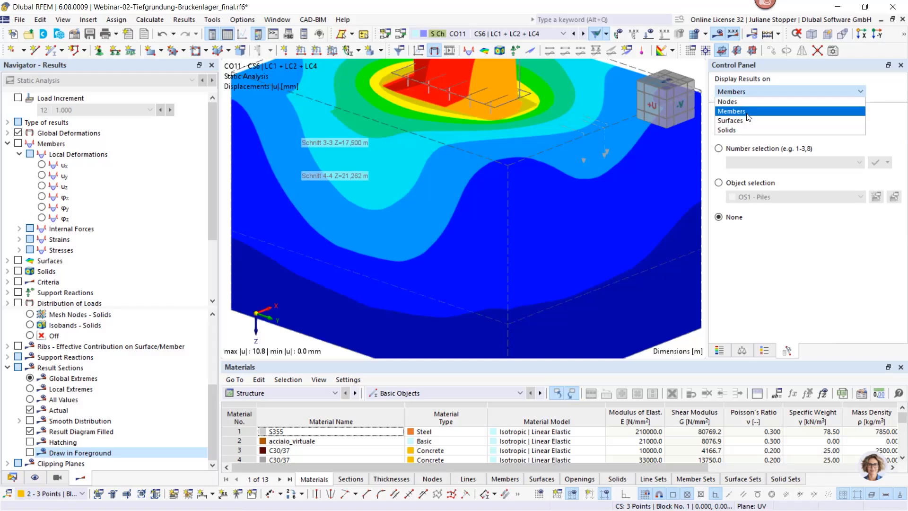
click(729, 130)
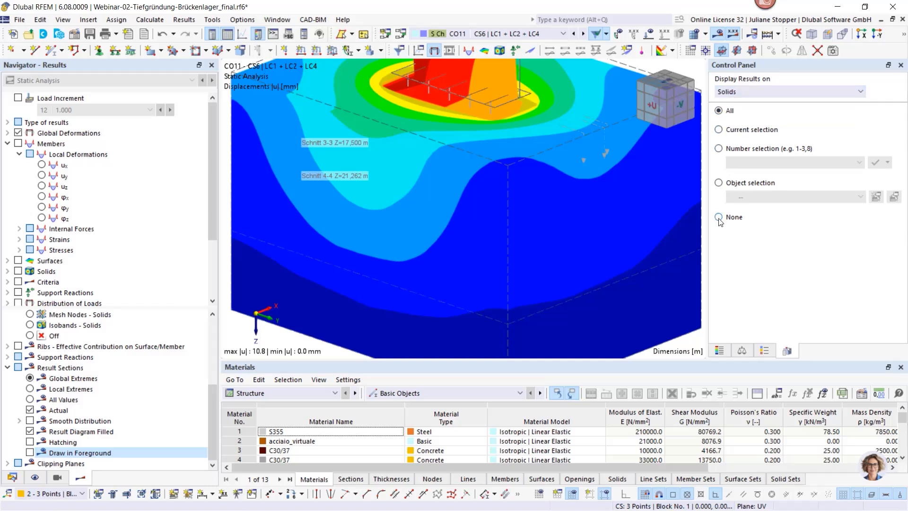
click(719, 218)
click(731, 92)
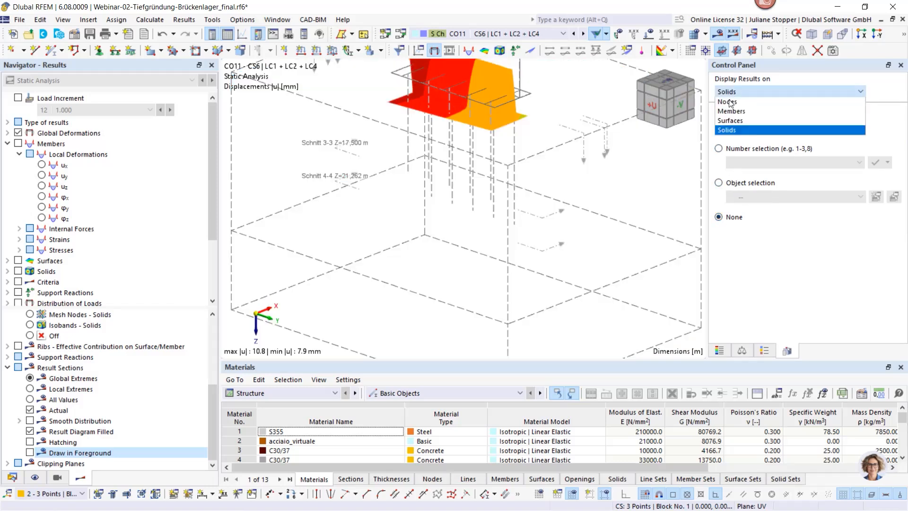
click(729, 122)
click(719, 218)
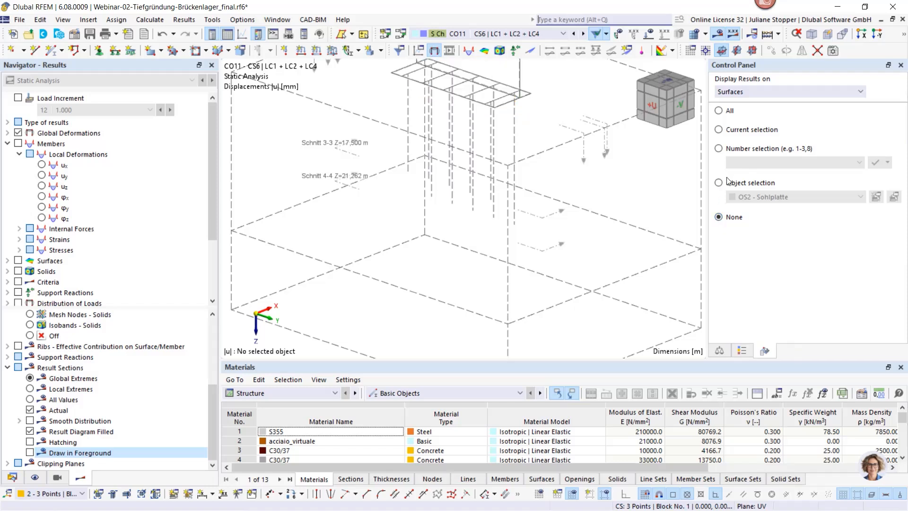
Step: Limit the result display on members to the object selection OS1 - Piles
click(741, 96)
click(738, 115)
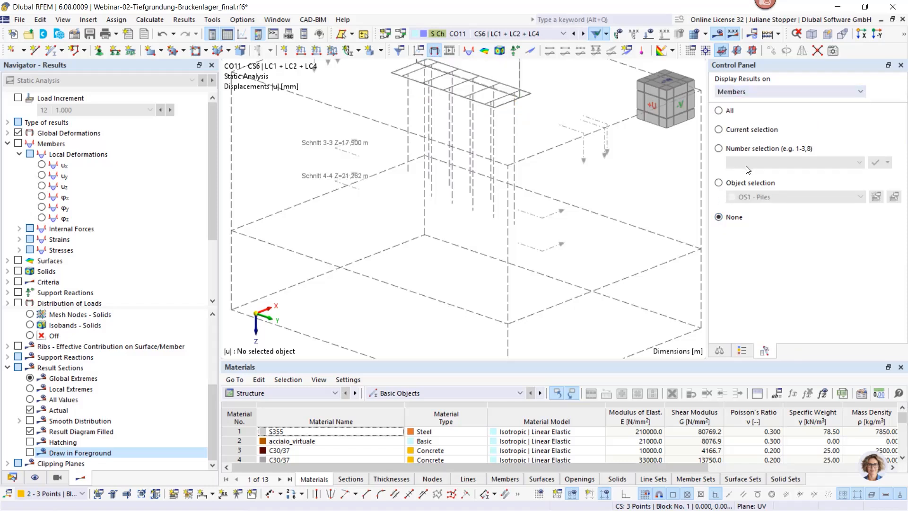
click(719, 183)
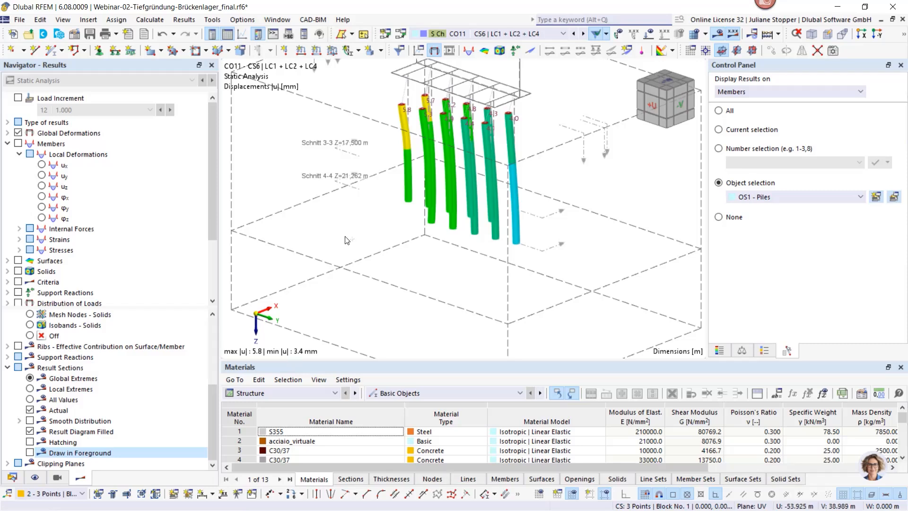
Step: Show the deformation color scale and send an axonometric view of the deformed piles to the Pile foundation printout report
ctrl+middle_drag(347, 238, 430, 239)
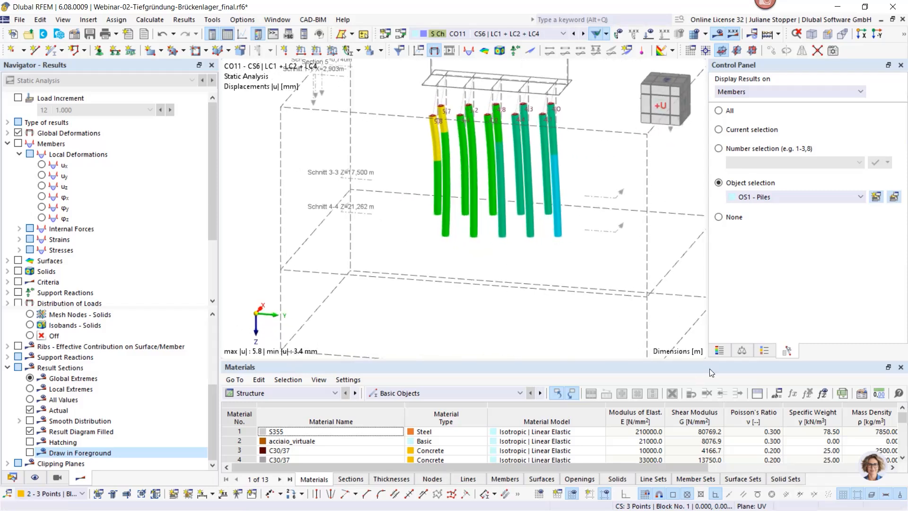
click(718, 352)
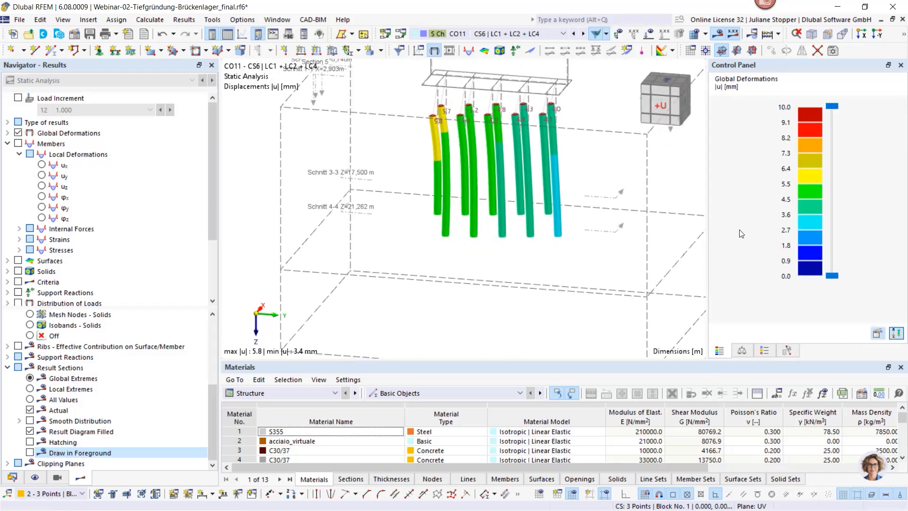
ctrl+middle_drag(596, 288, 507, 271)
scroll(527, 230, up, 2)
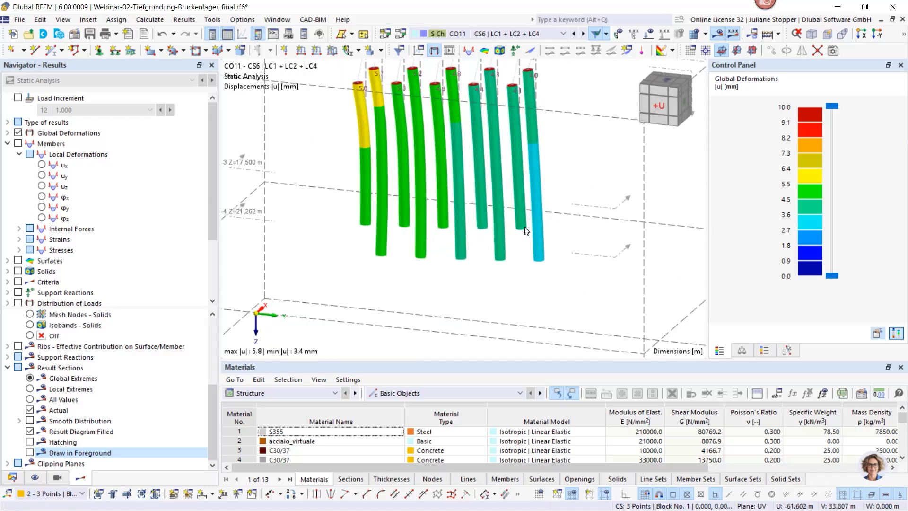
ctrl+middle_drag(413, 208, 531, 289)
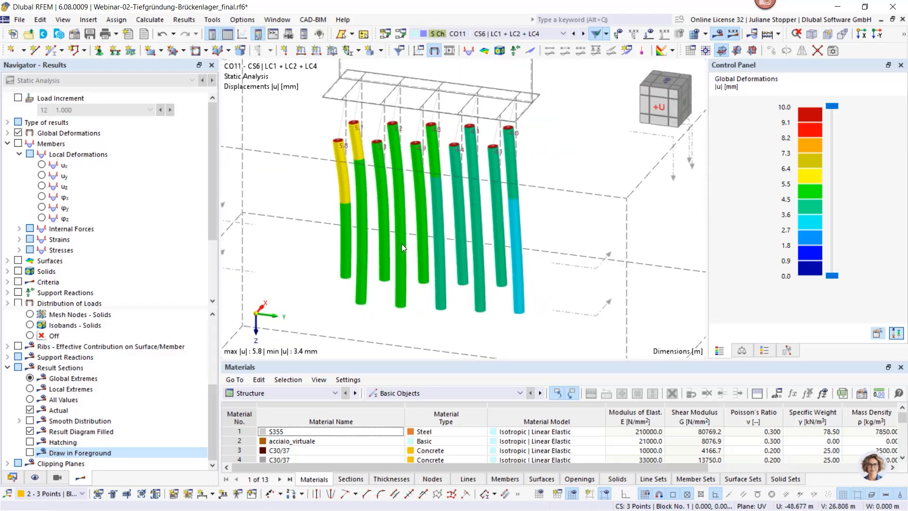
middle_drag(396, 222, 431, 267)
scroll(430, 280, down, 1)
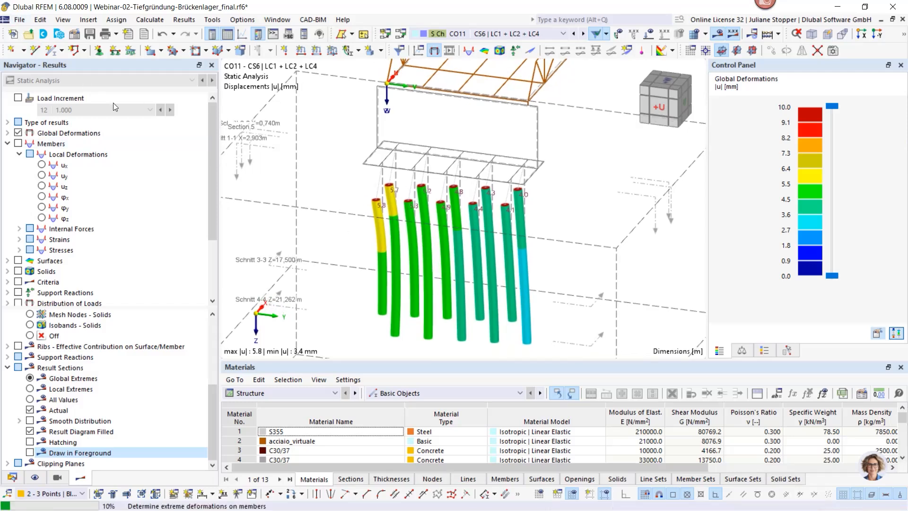
key(ctrl+p)
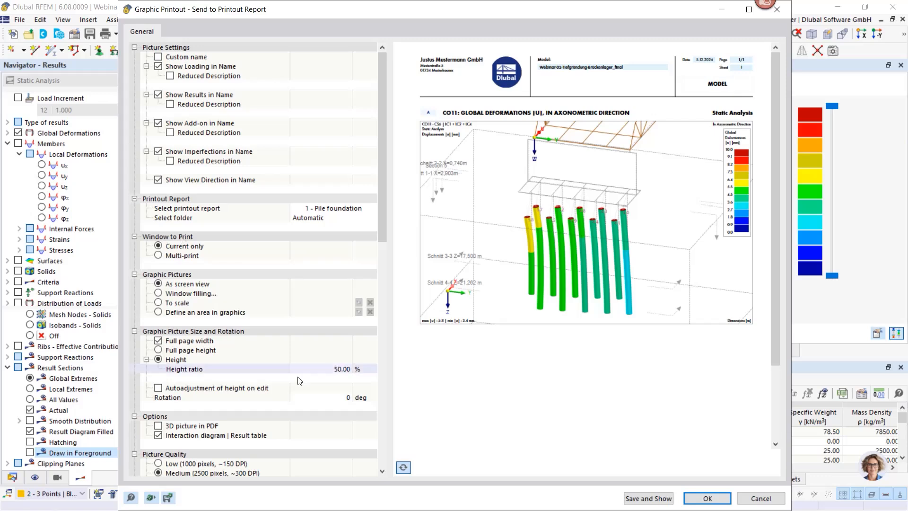
click(708, 499)
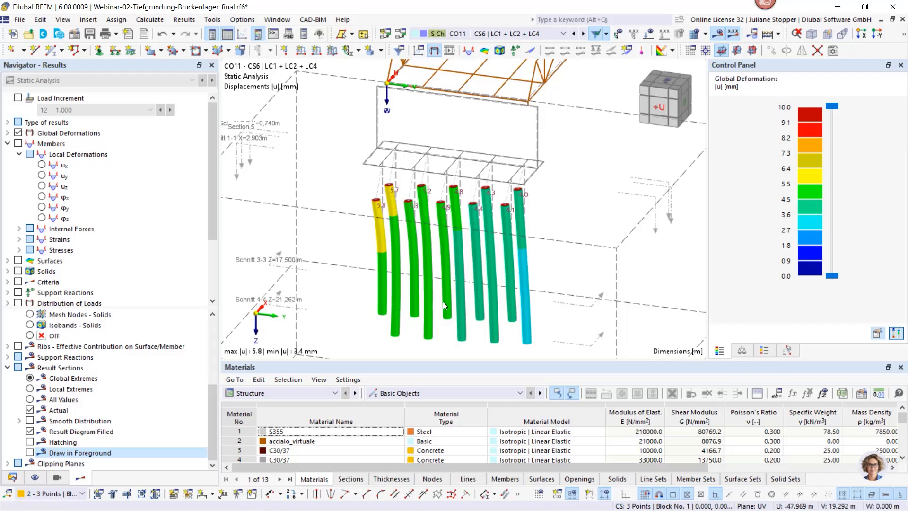
click(15, 478)
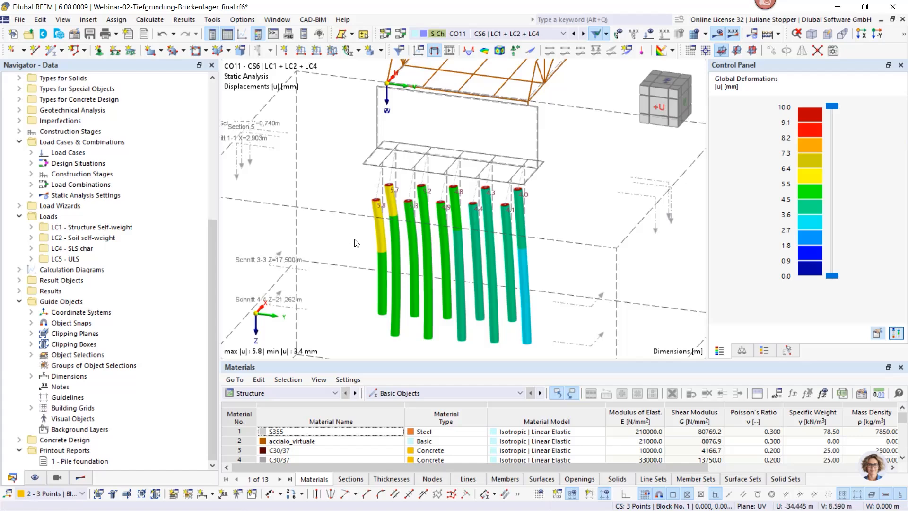
scroll(365, 272, down, 2)
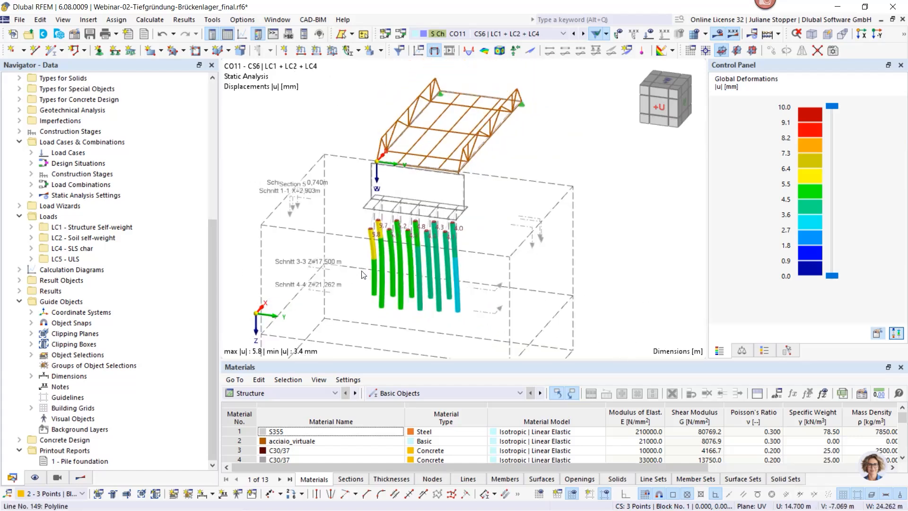
ctrl+middle_drag(313, 280, 447, 297)
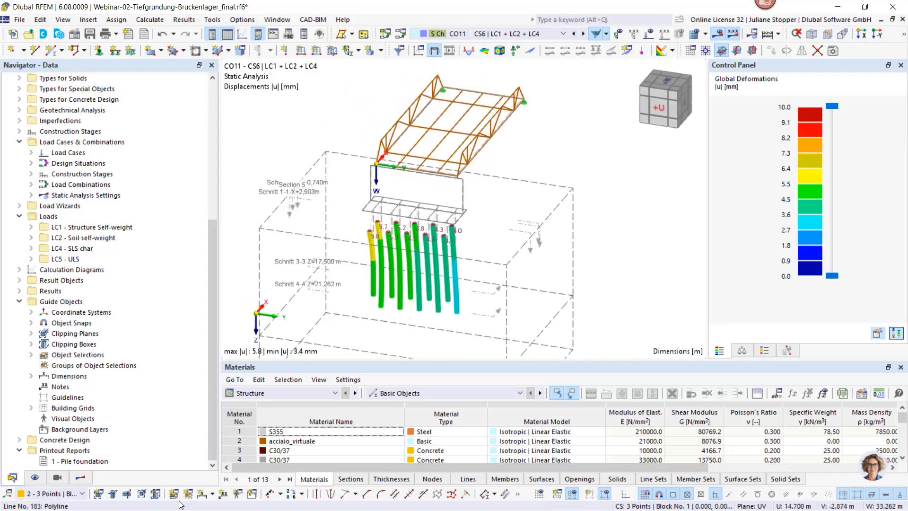
Step: Display the axial forces N on the pile members and hide the result objects in the model view
click(80, 477)
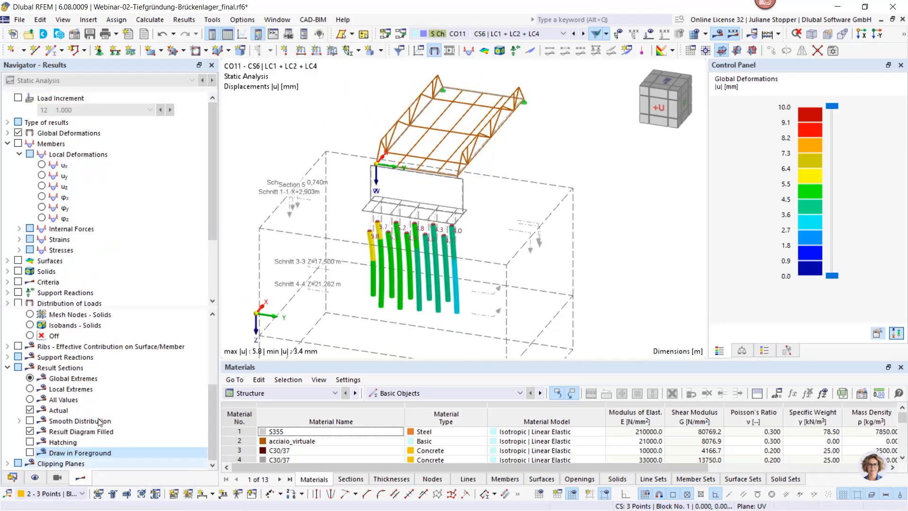
click(18, 145)
click(19, 153)
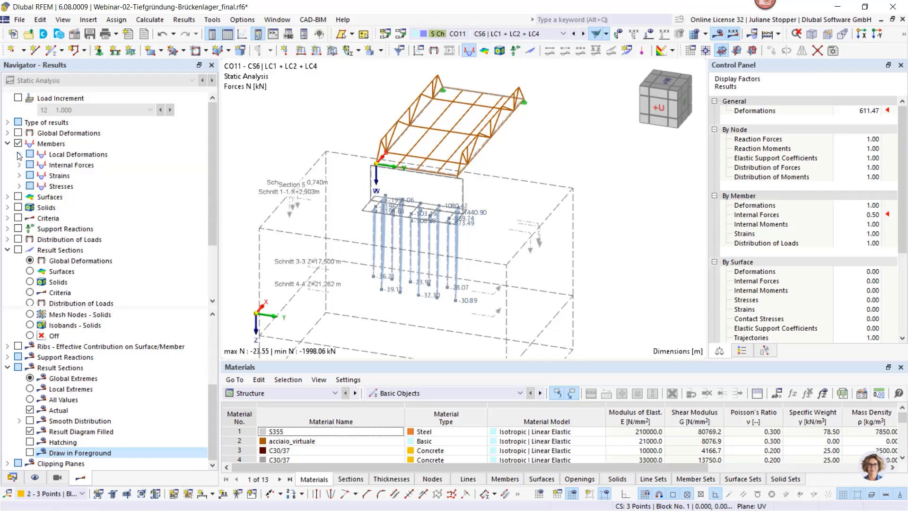
click(19, 165)
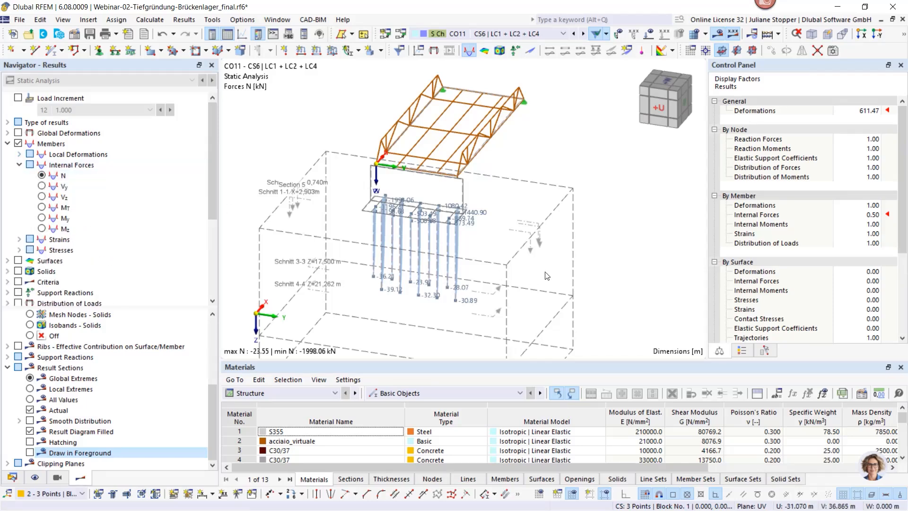
ctrl+middle_drag(612, 266, 438, 234)
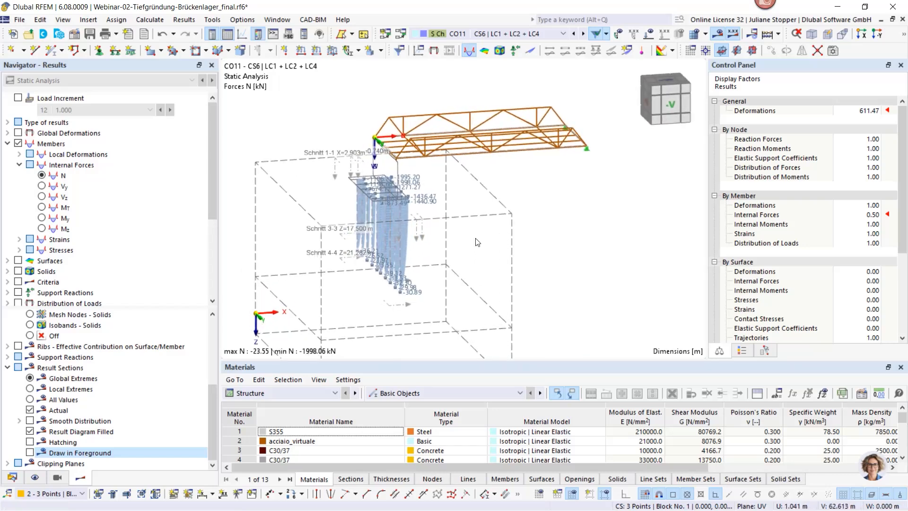
click(35, 477)
click(18, 227)
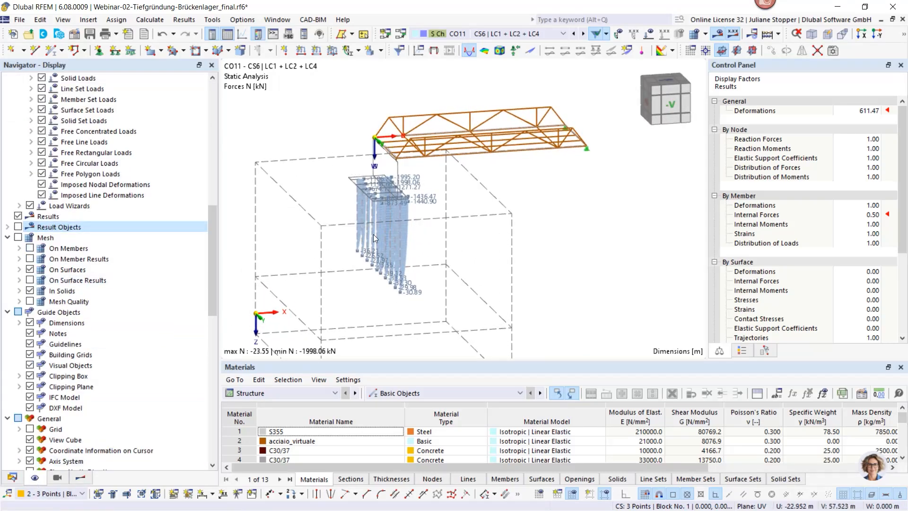
Step: Create an object selection named "Pile row short" from the lines and members of the five shorter piles
scroll(375, 231, up, 5)
middle_drag(351, 252, 384, 249)
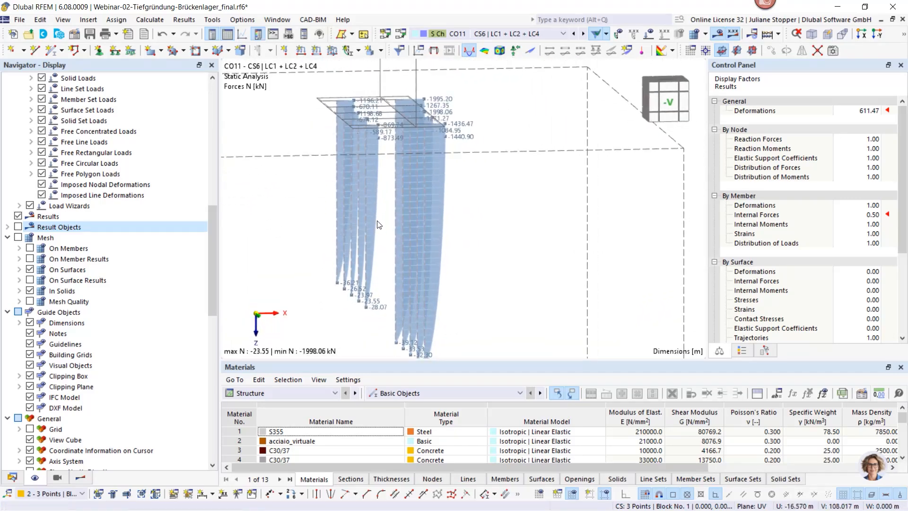
drag(385, 216, 314, 234)
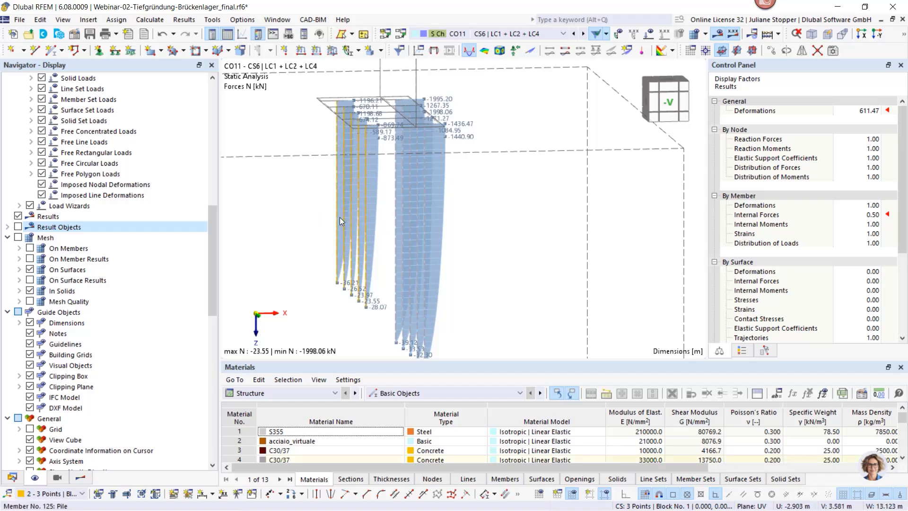
right_click(336, 219)
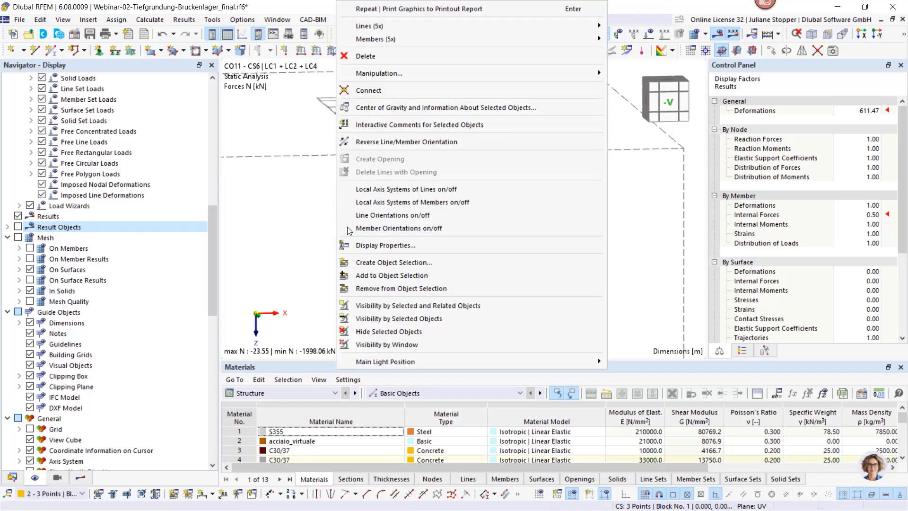
click(383, 263)
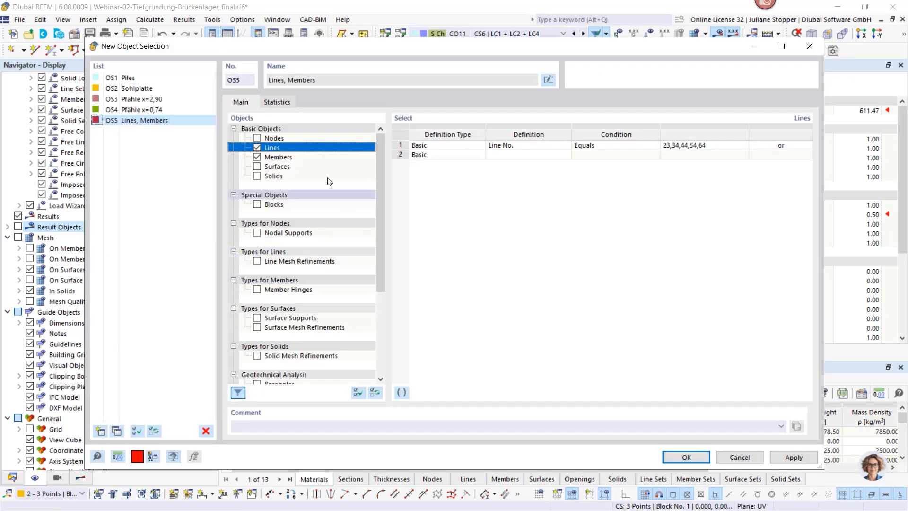
click(549, 80)
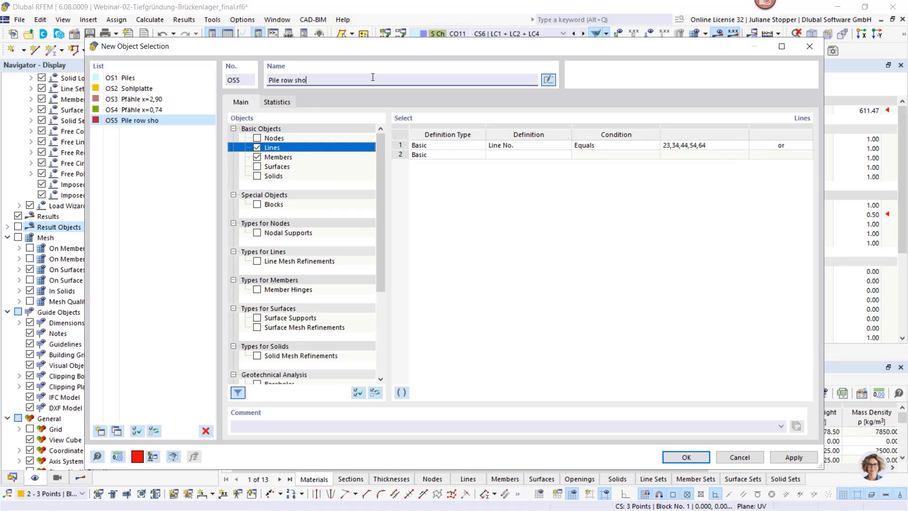
click(686, 457)
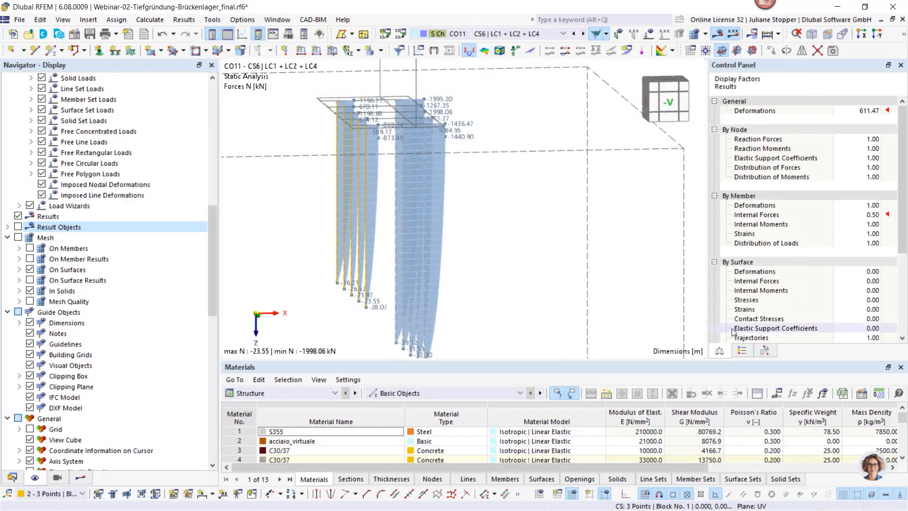
Step: Limit the member results to the object selection OS5 - Pile row short and inspect the axial forces in that row
click(764, 351)
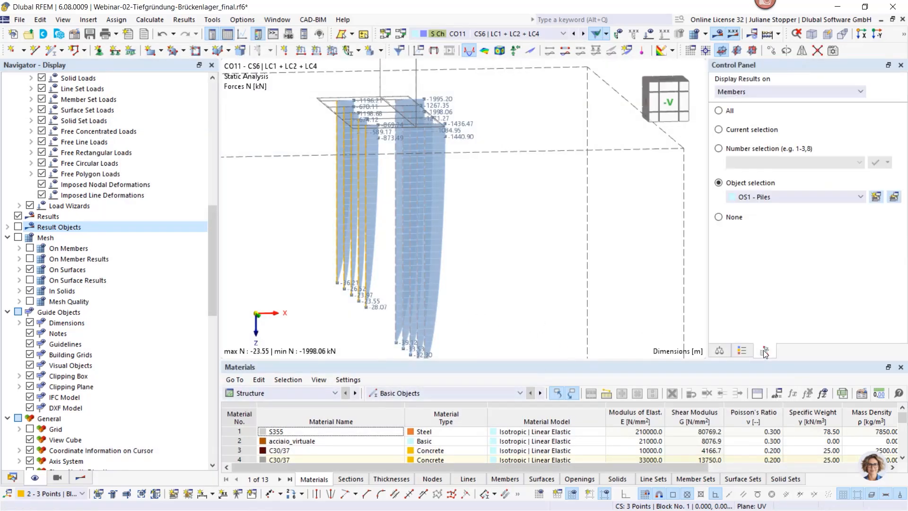
click(786, 198)
click(776, 253)
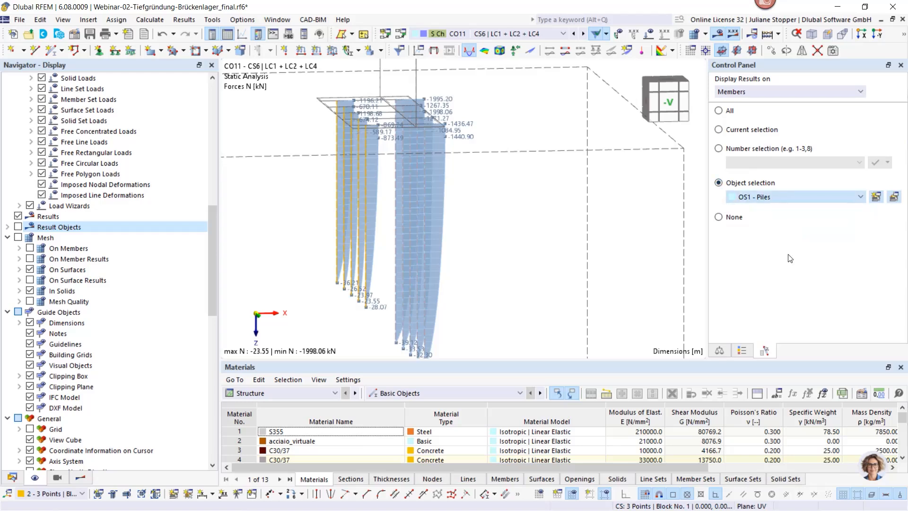
ctrl+middle_drag(425, 277, 443, 298)
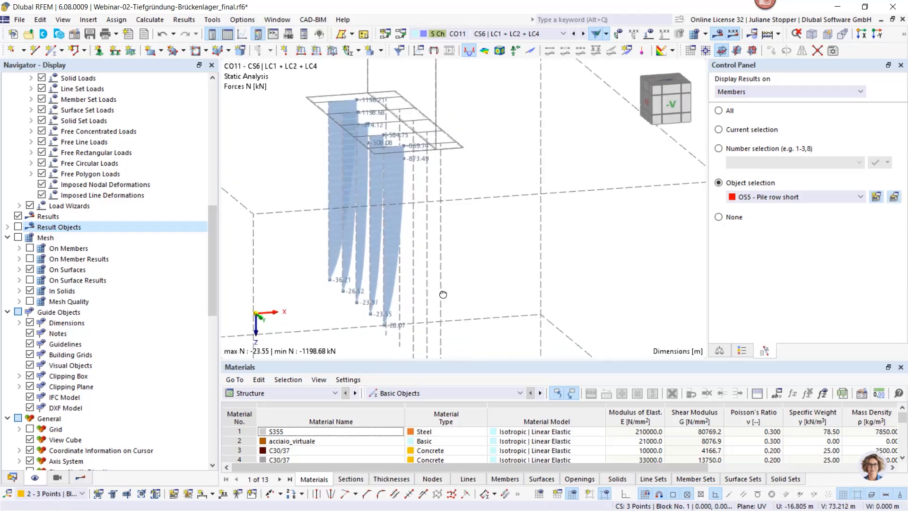
Step: Set the member results display to With Diagram and show the color scale for the axial forces N
click(81, 479)
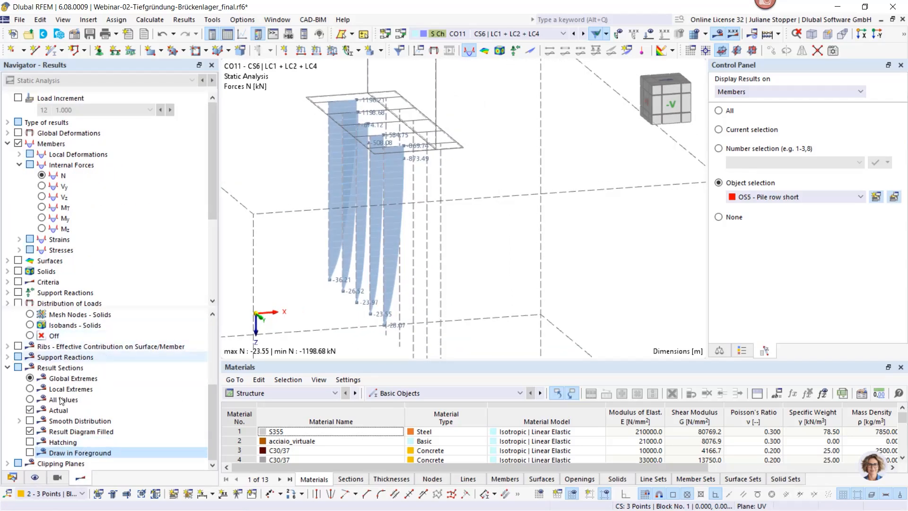
click(7, 368)
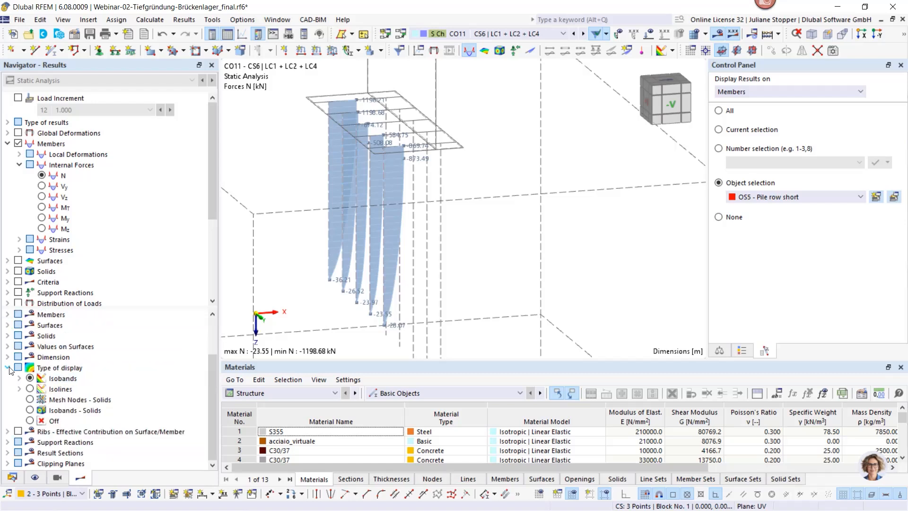
scroll(90, 390, up, 2)
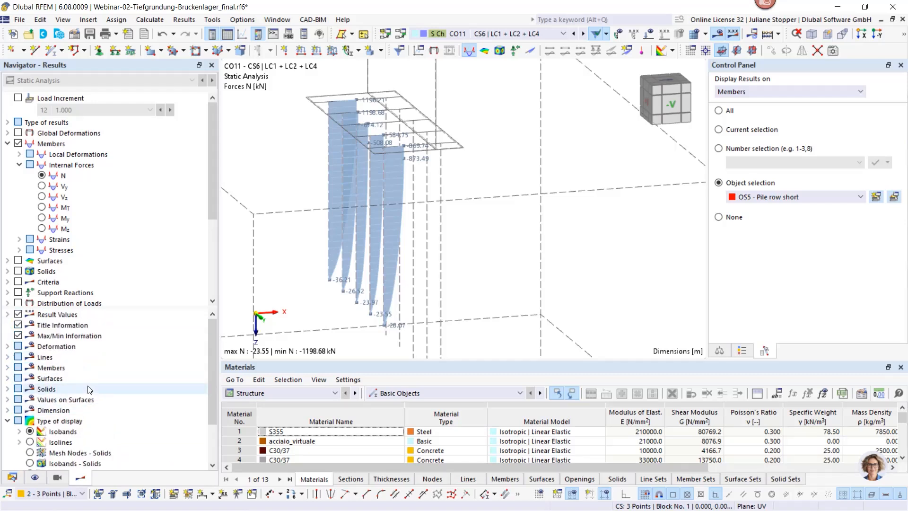
click(7, 367)
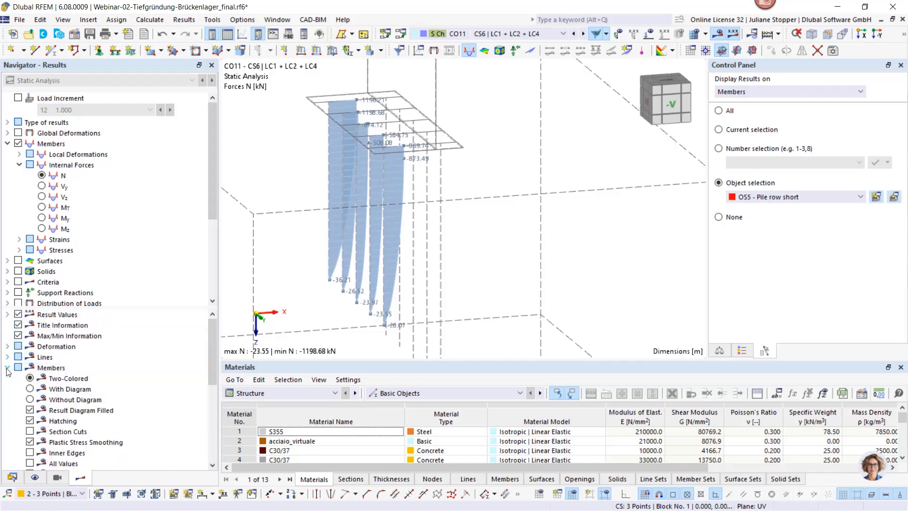
scroll(58, 393, down, 1)
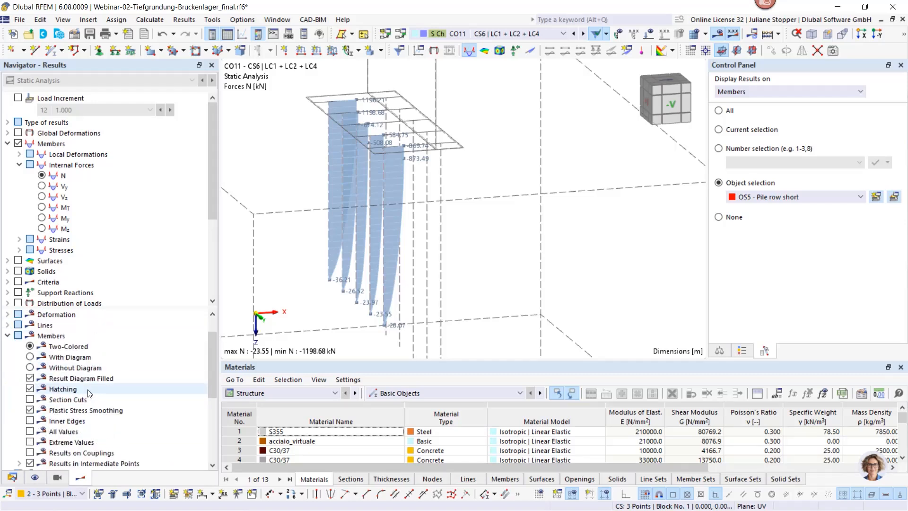
click(29, 357)
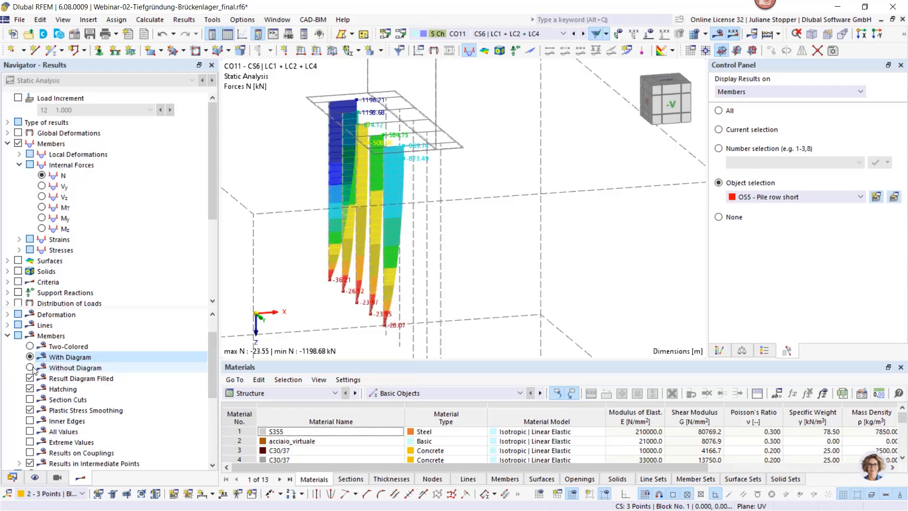
ctrl+middle_drag(299, 273, 312, 295)
scroll(316, 281, down, 1)
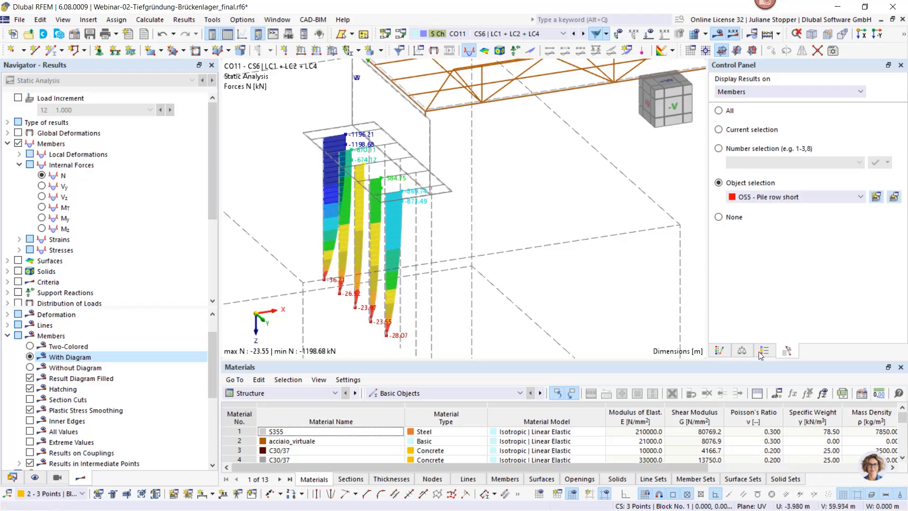
click(720, 351)
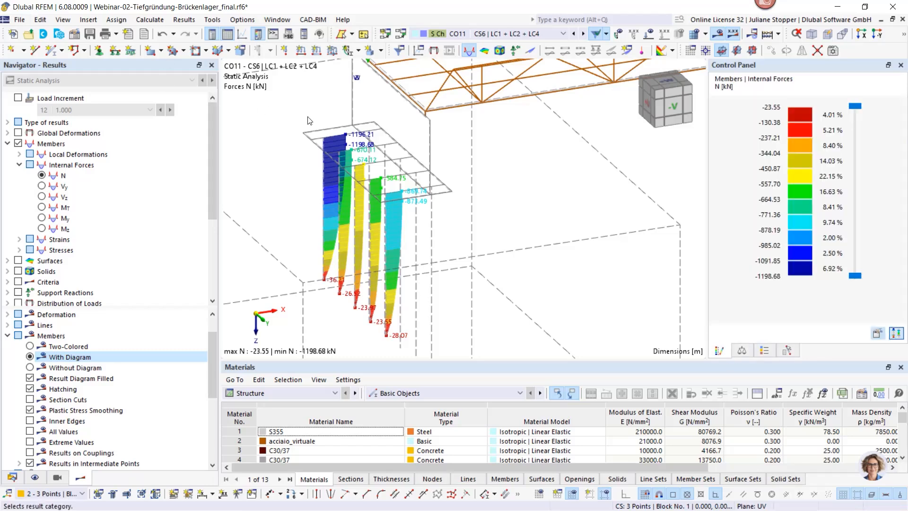
Step: Prepare a multi-print of the short pile row for the Pile foundation printout report, excluding the model and load pictures
ctrl+middle_drag(416, 187, 442, 193)
scroll(445, 176, up, 1)
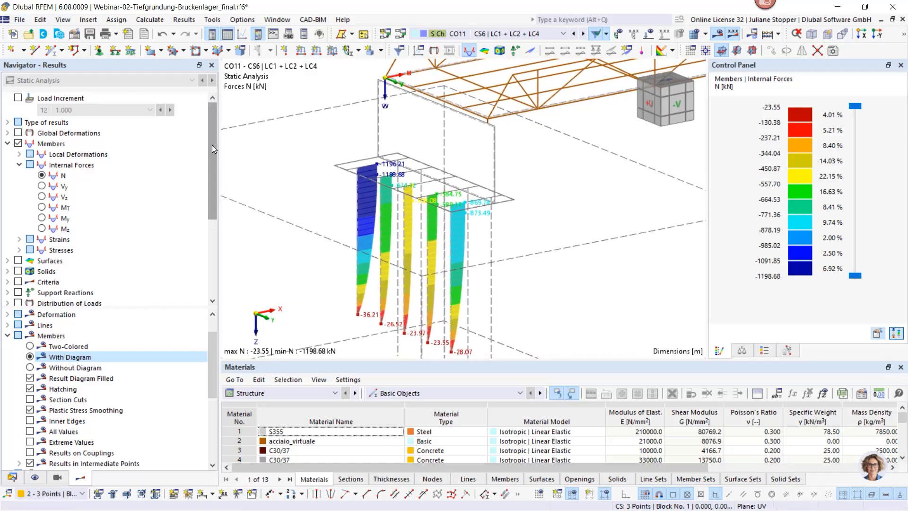
key(ctrl+p)
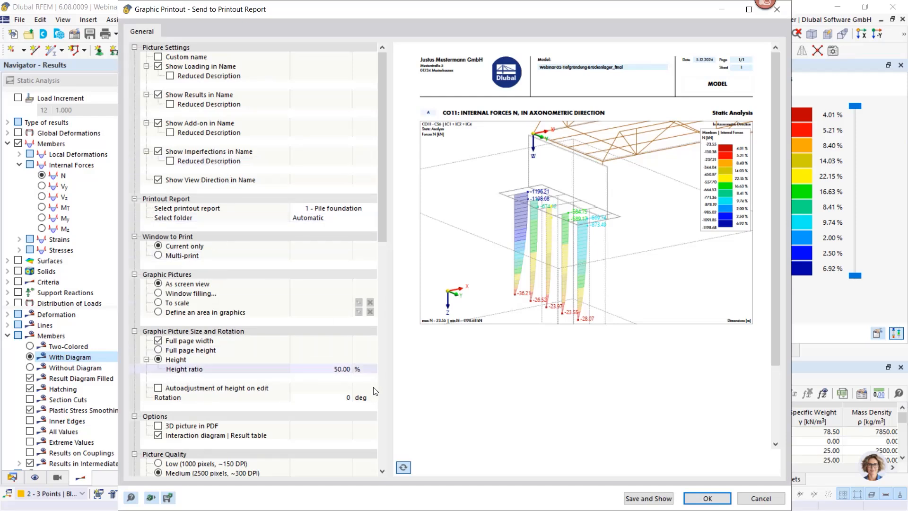
click(403, 467)
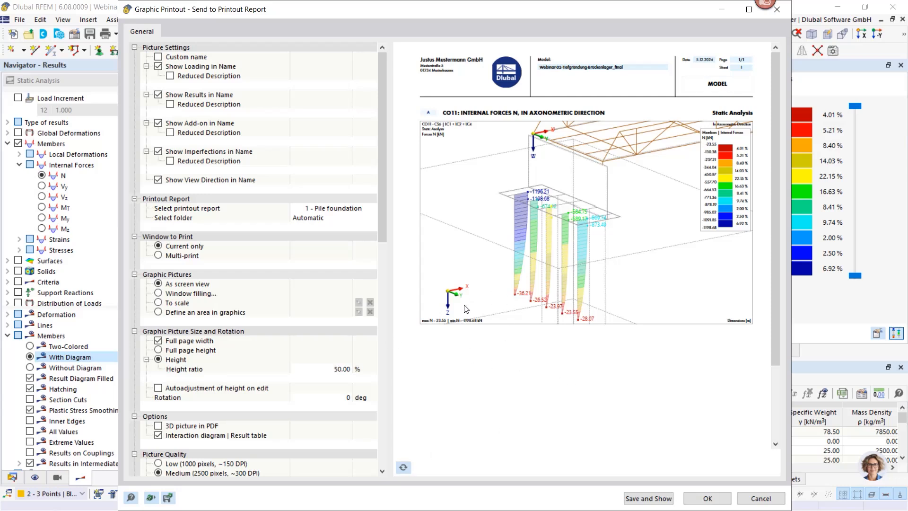
click(158, 257)
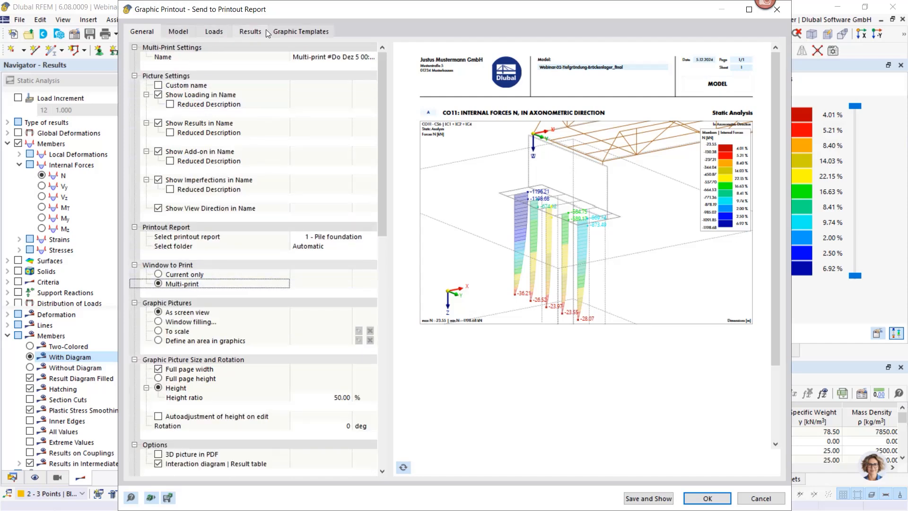
click(178, 32)
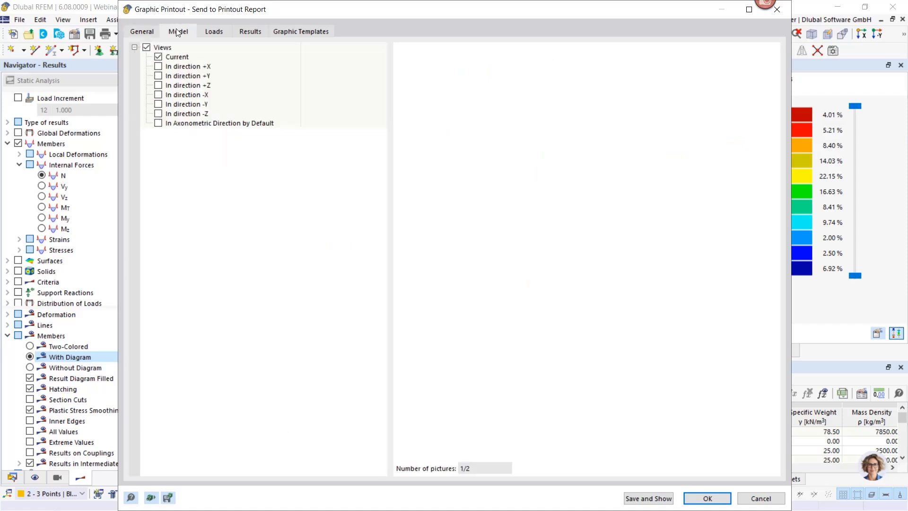
click(147, 48)
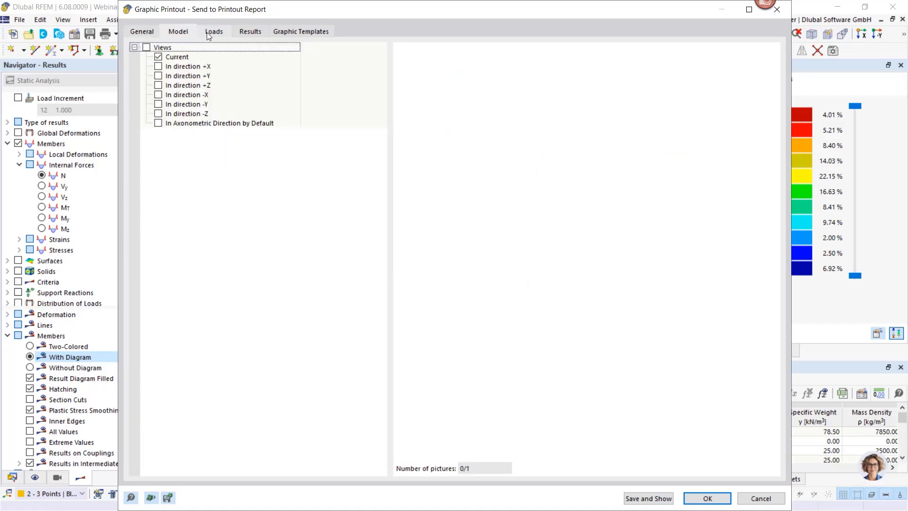
click(211, 32)
click(147, 48)
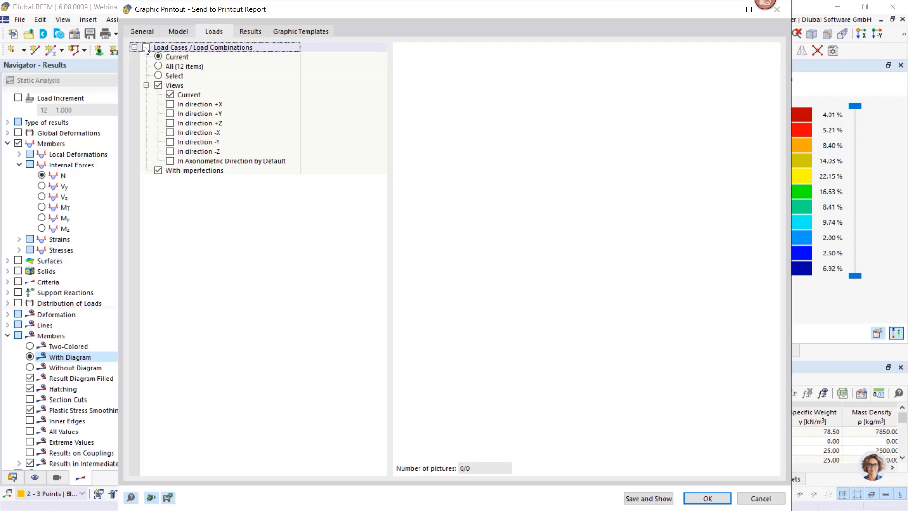
Step: Include the current load combination's member internal forces N, Vy, Vz, My and Mz in the multi-print and send it to the report
click(251, 32)
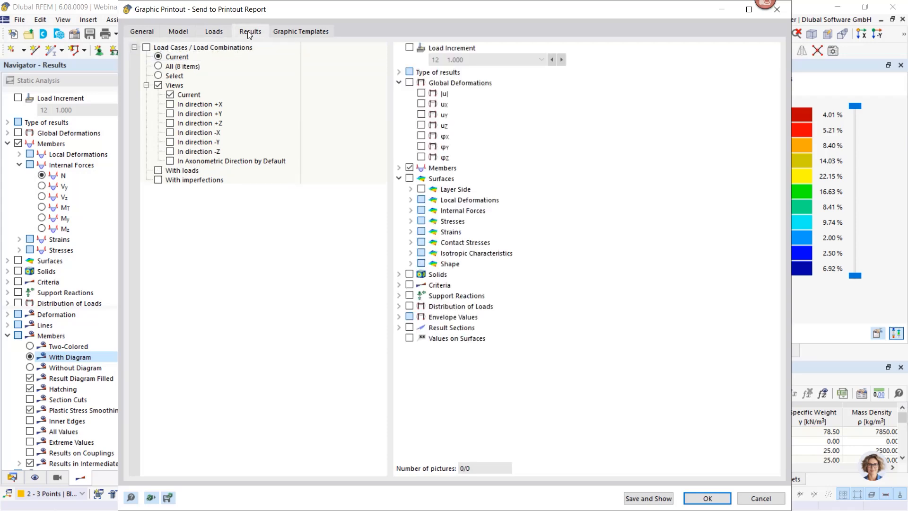
click(147, 48)
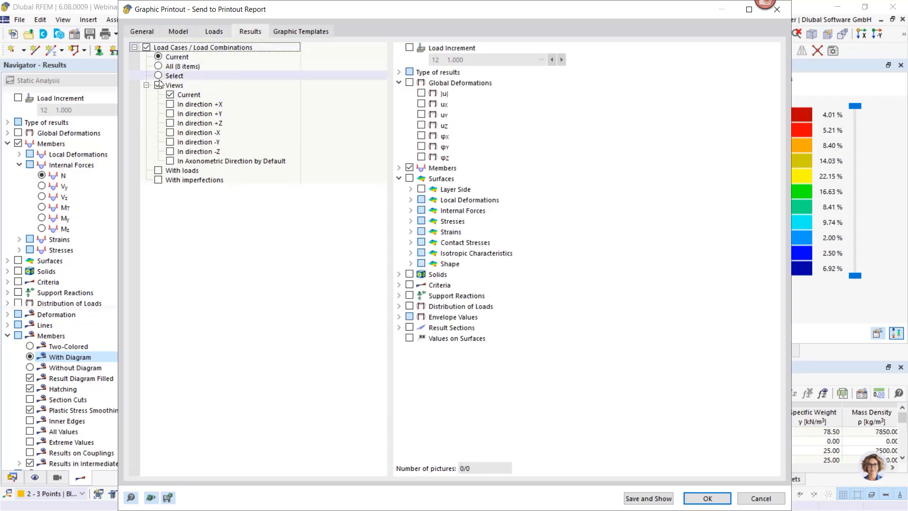
click(397, 168)
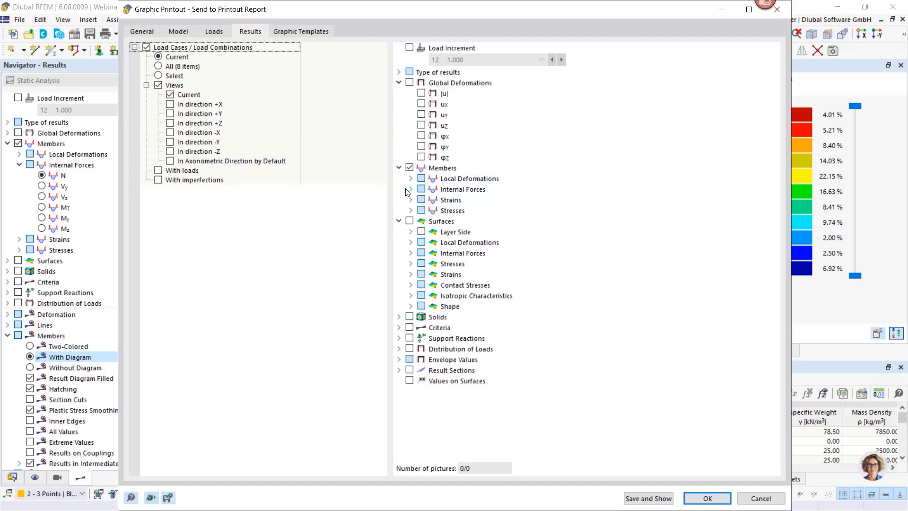
click(410, 189)
click(432, 199)
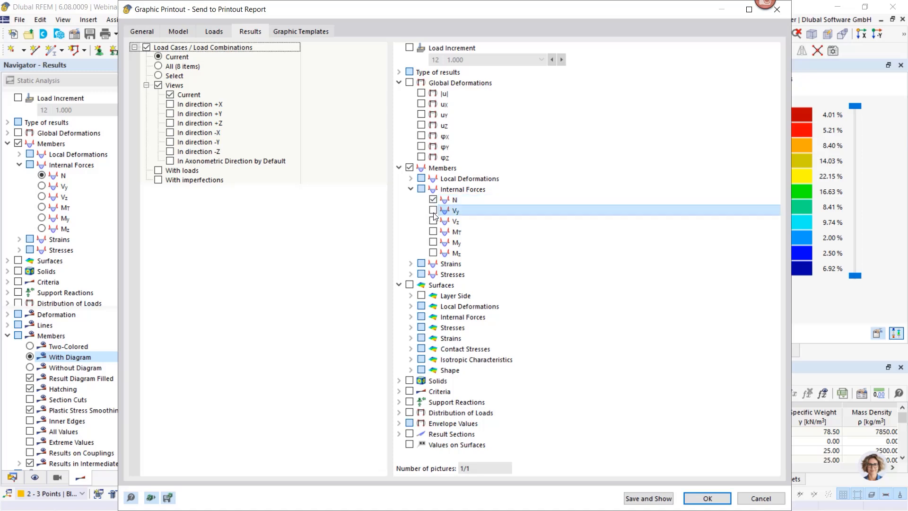
click(432, 210)
click(433, 221)
click(432, 242)
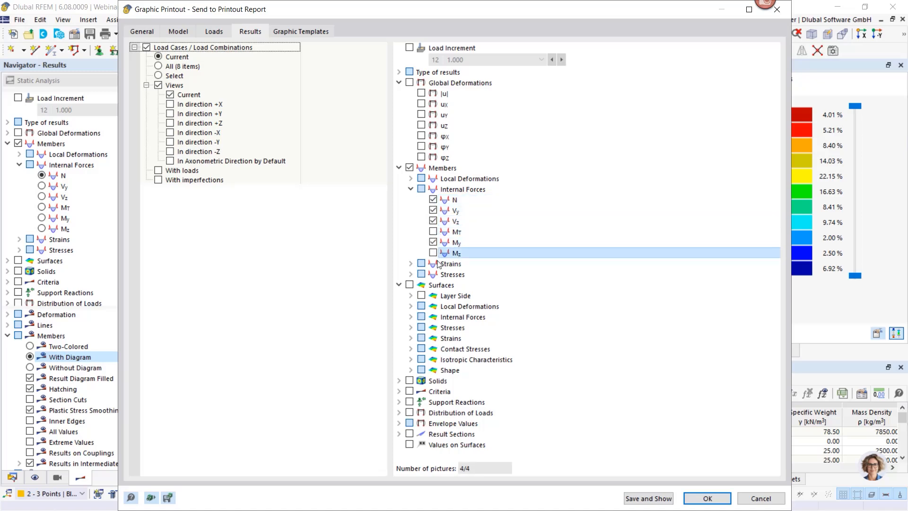
click(433, 253)
click(707, 498)
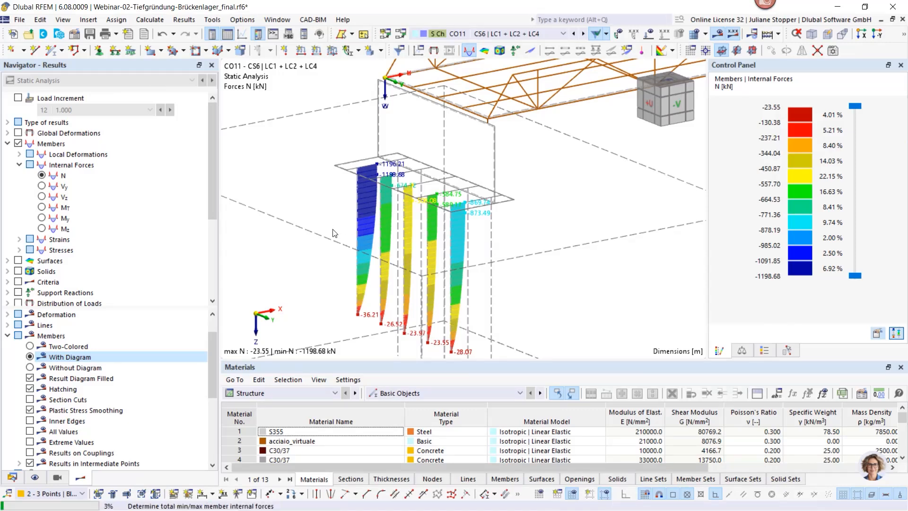
Step: Limit the member results to the object selection OS4 - Pfähle x=0,74 and bring that full pile row into view
click(787, 350)
click(806, 203)
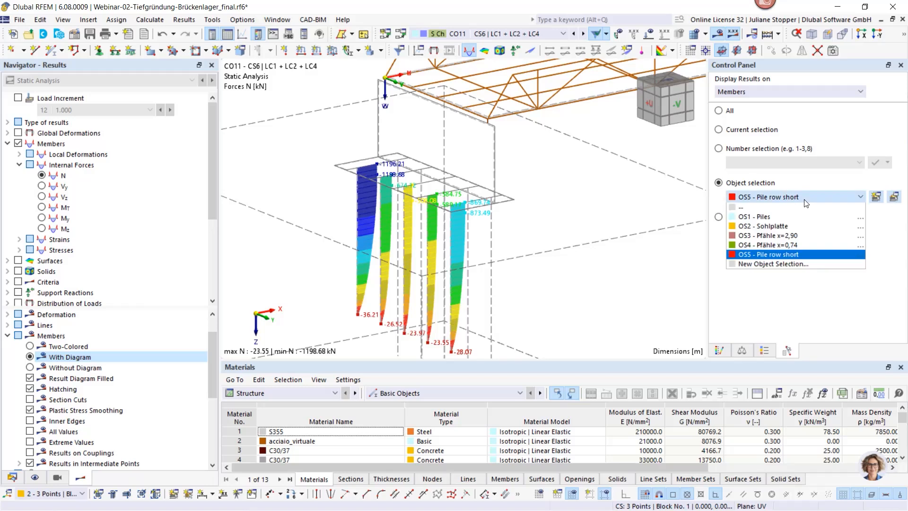
click(795, 235)
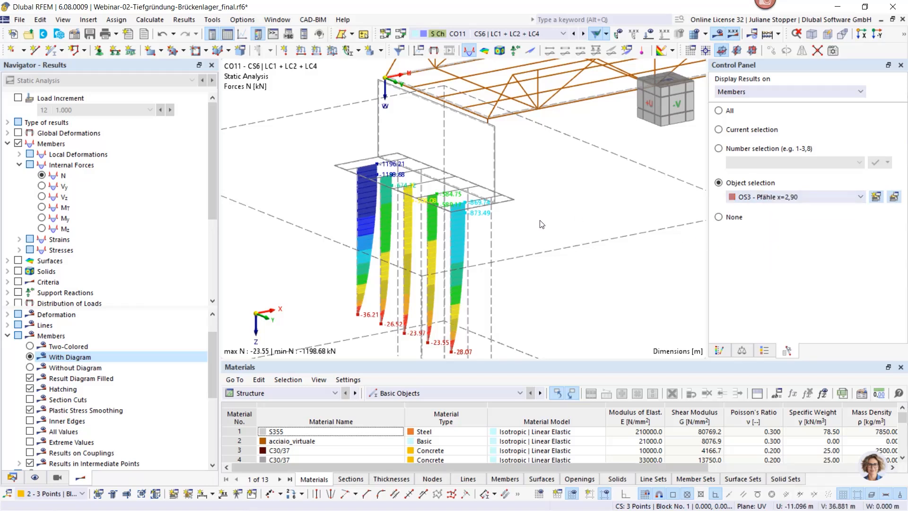
click(818, 196)
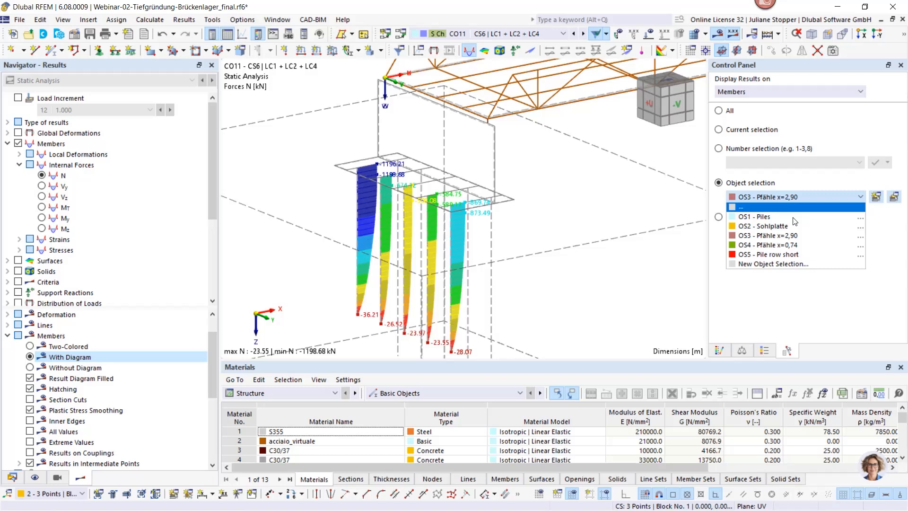
click(776, 246)
middle_drag(557, 224, 554, 195)
scroll(556, 200, down, 3)
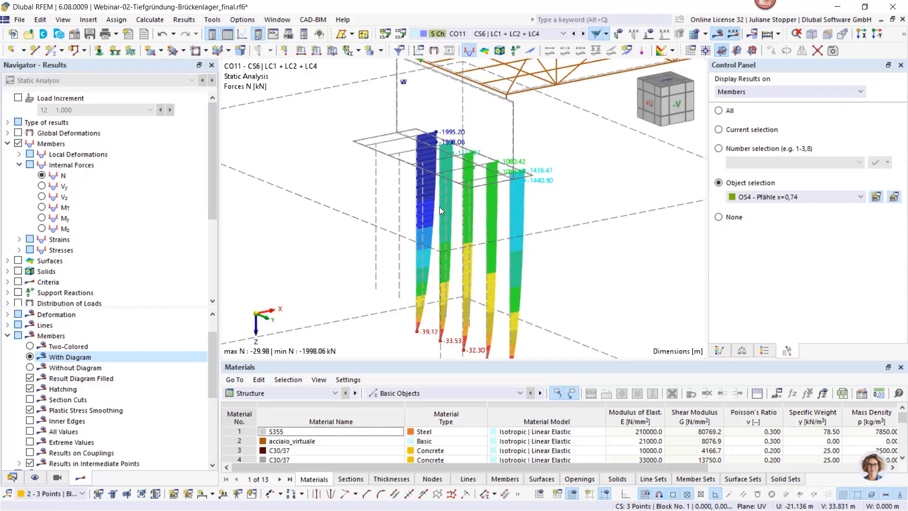
scroll(431, 194, up, 3)
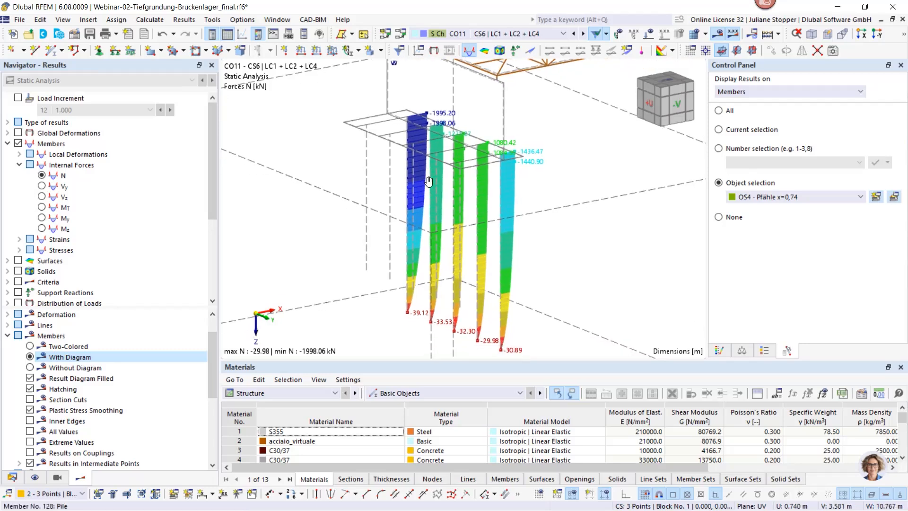
Step: Start a graphic multi-print of the x=0,74 pile row to the Pile foundation report without model and load pictures
click(19, 19)
click(85, 174)
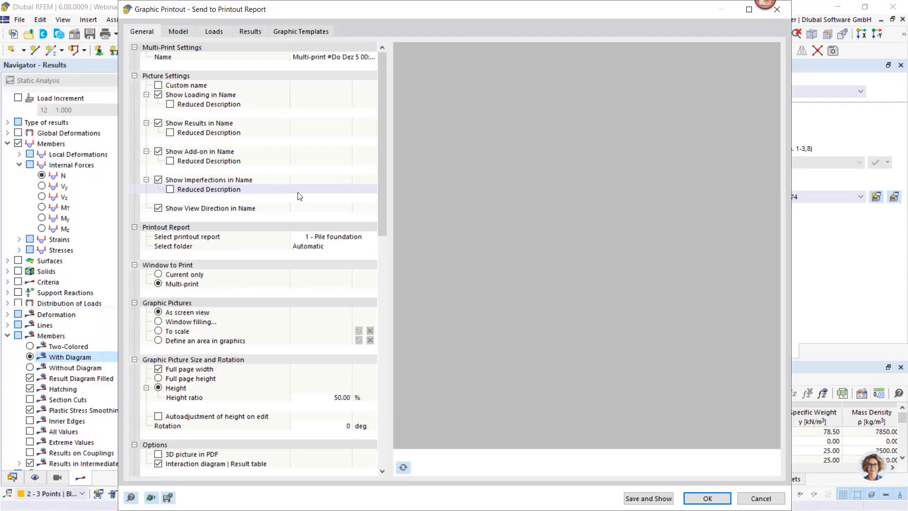
click(178, 32)
click(213, 32)
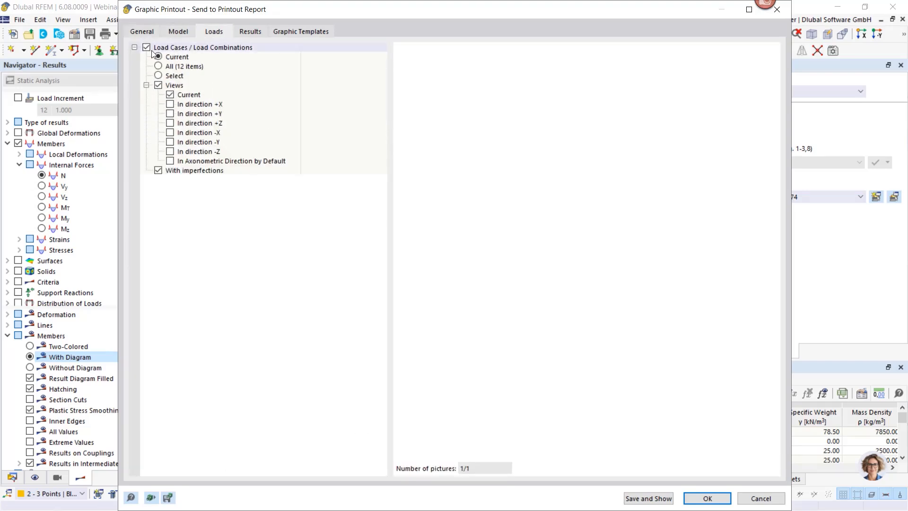
click(253, 32)
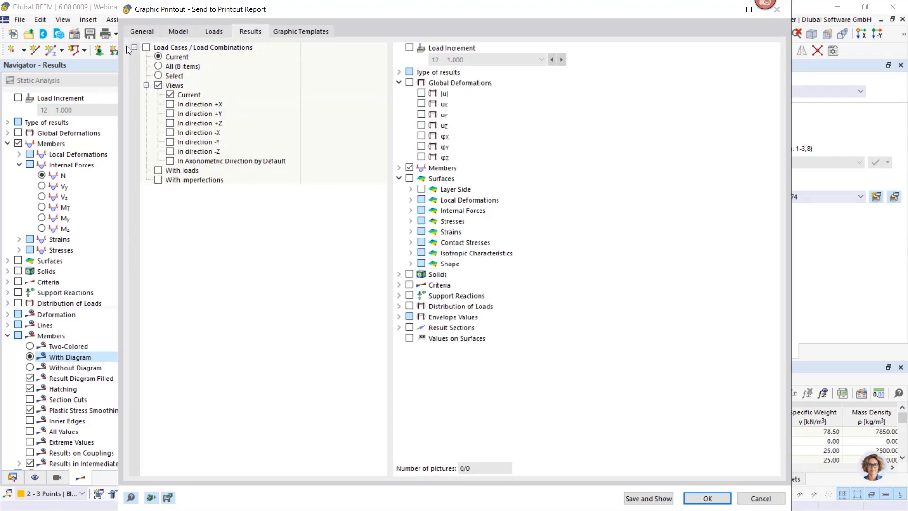
Step: Enable result pictures of member forces N, Vy, Vz, My and Mz for the x=0,74 pile row and send them to the report
click(146, 47)
click(399, 167)
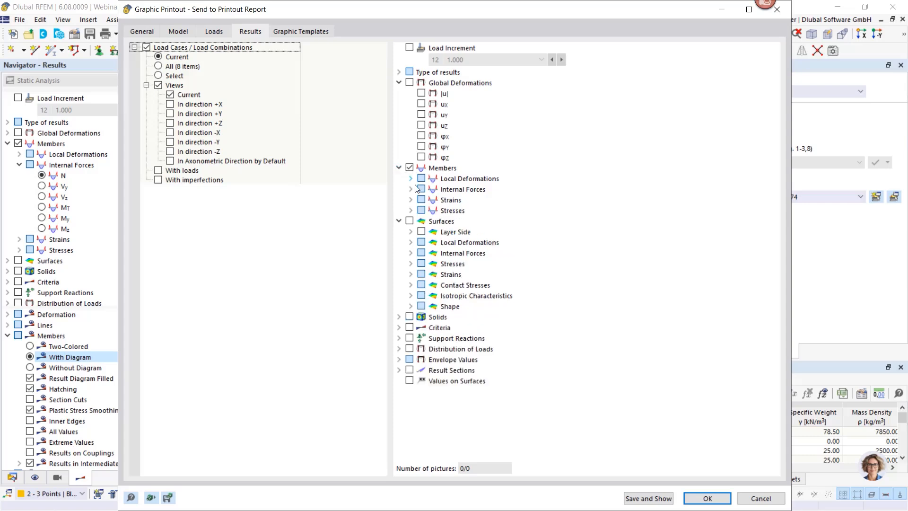
click(410, 188)
click(433, 200)
click(433, 210)
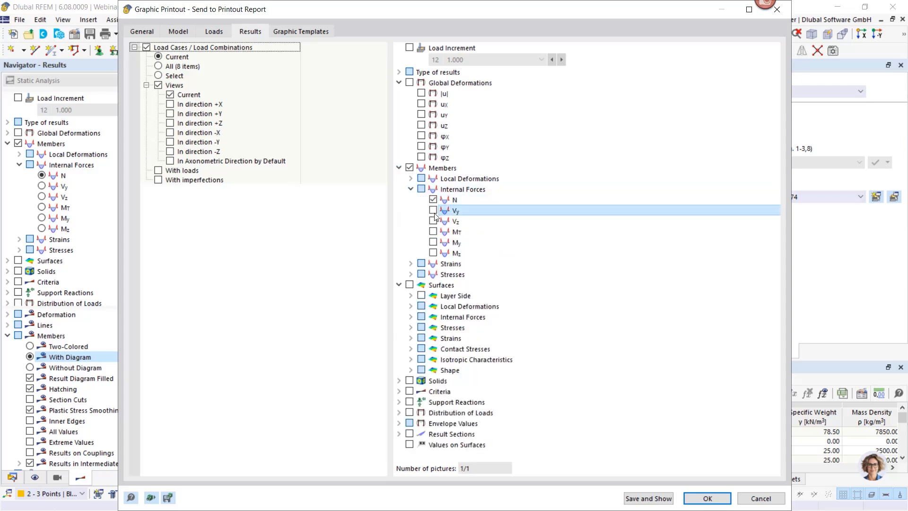
click(433, 221)
click(432, 242)
click(433, 253)
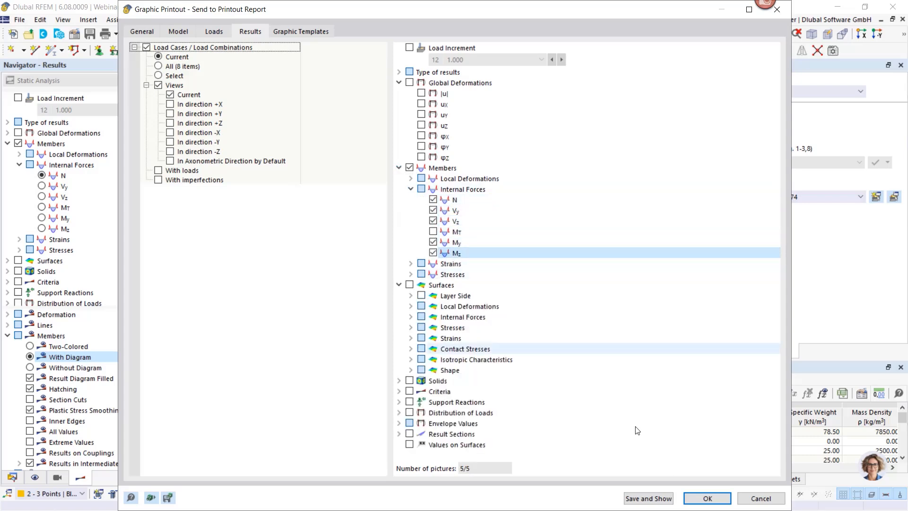
click(710, 503)
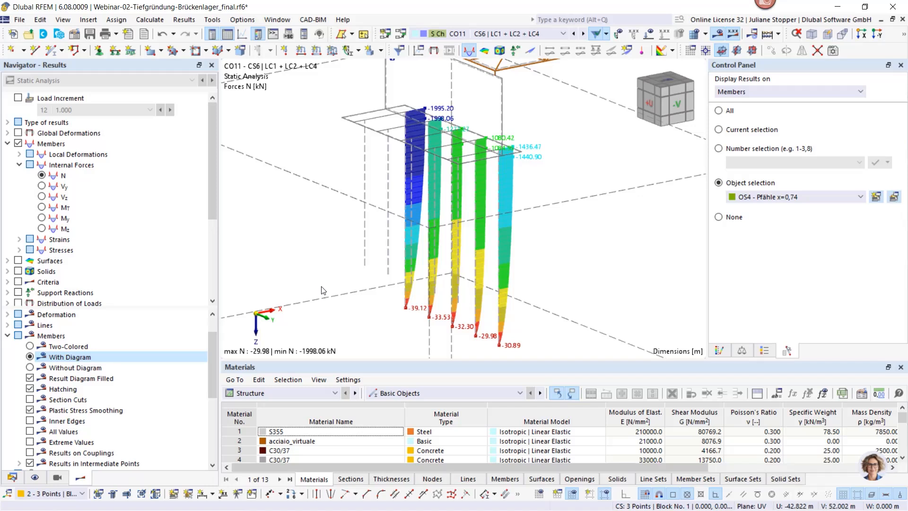
Step: Open the result diagrams for pile member 121 at the corner of the x=0,74 row
scroll(334, 299, down, 1)
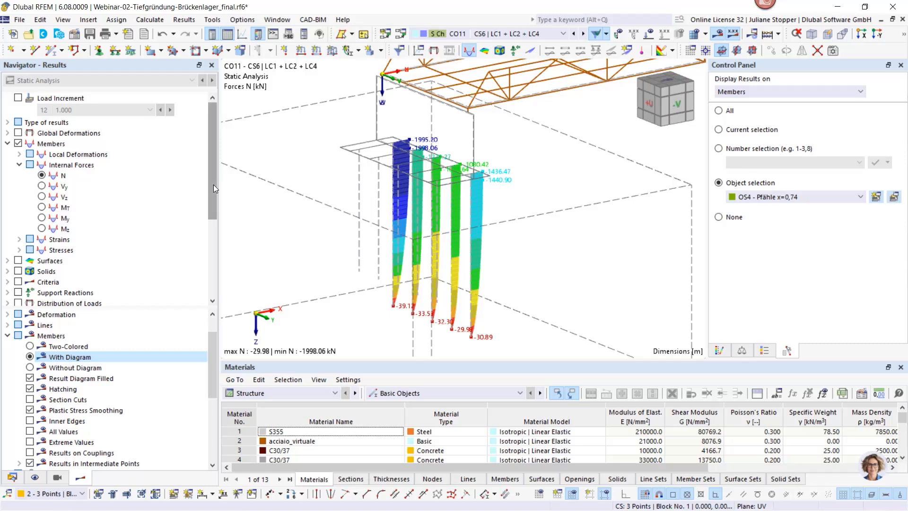
click(8, 143)
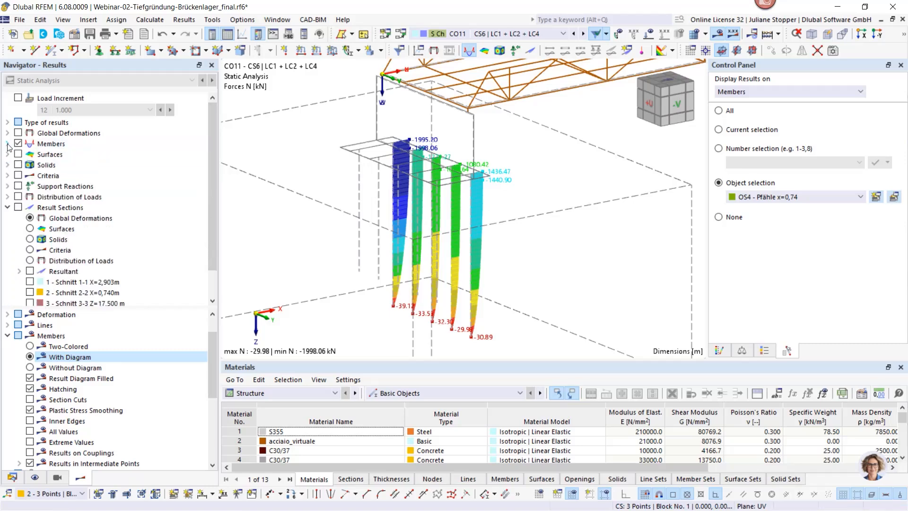
scroll(395, 198, up, 2)
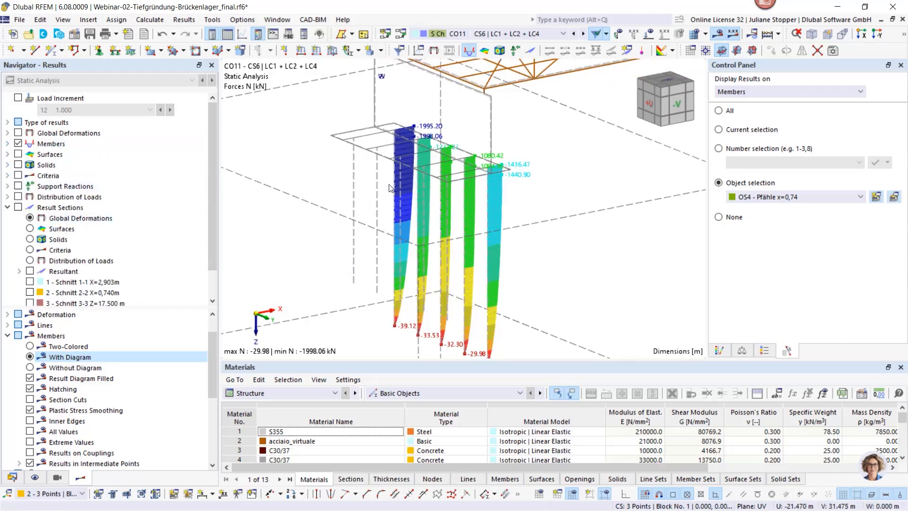
scroll(396, 199, up, 2)
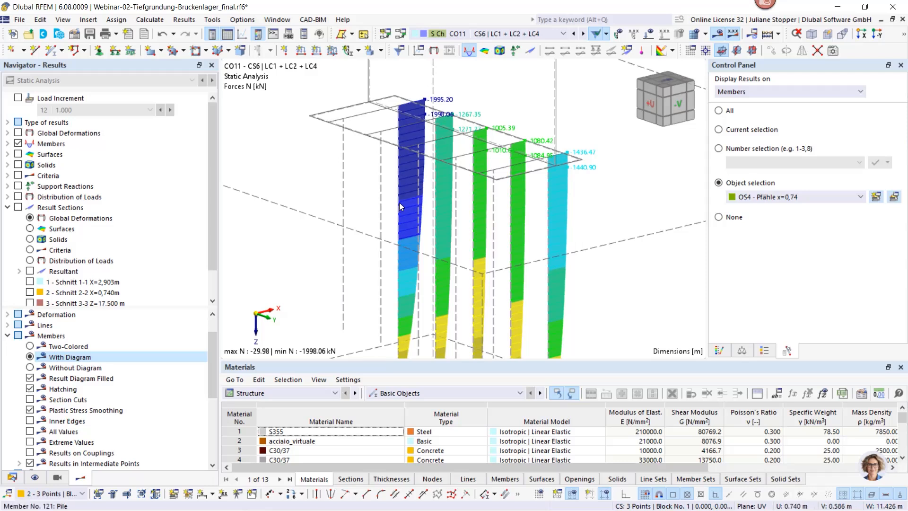
right_click(399, 202)
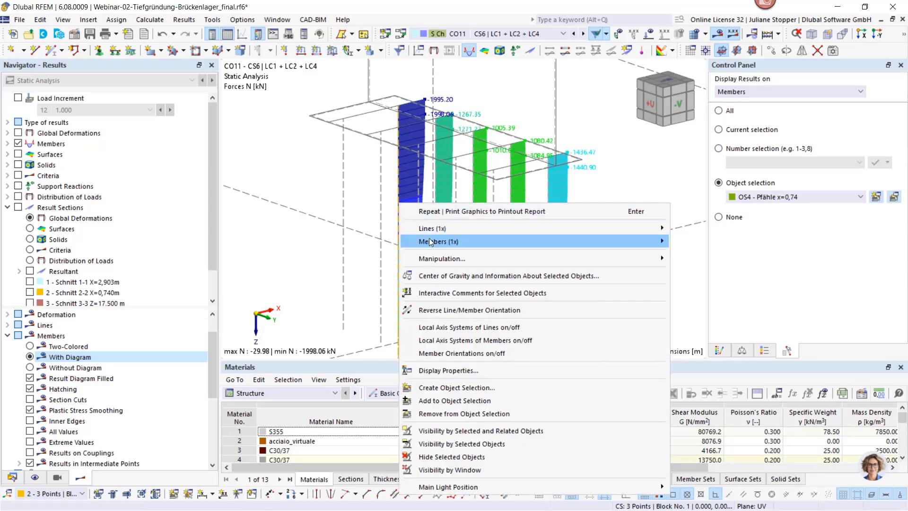
mouse_move(431, 244)
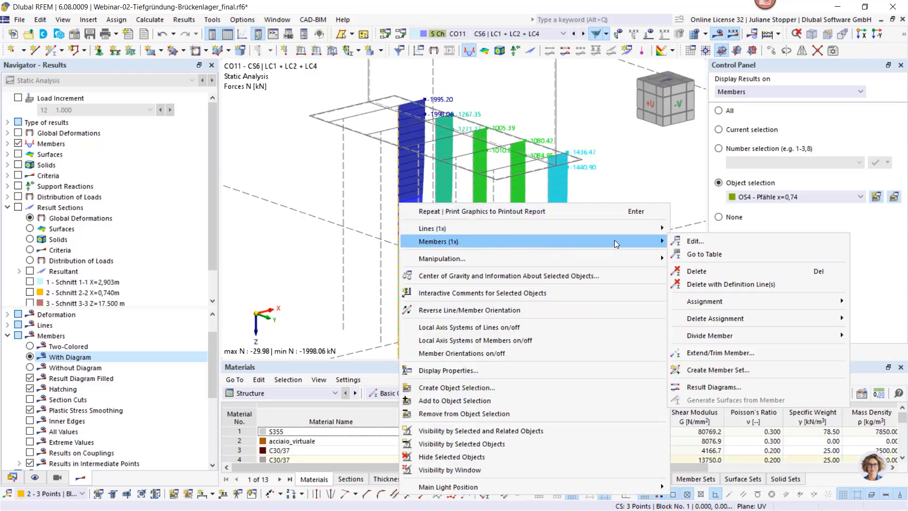
click(714, 387)
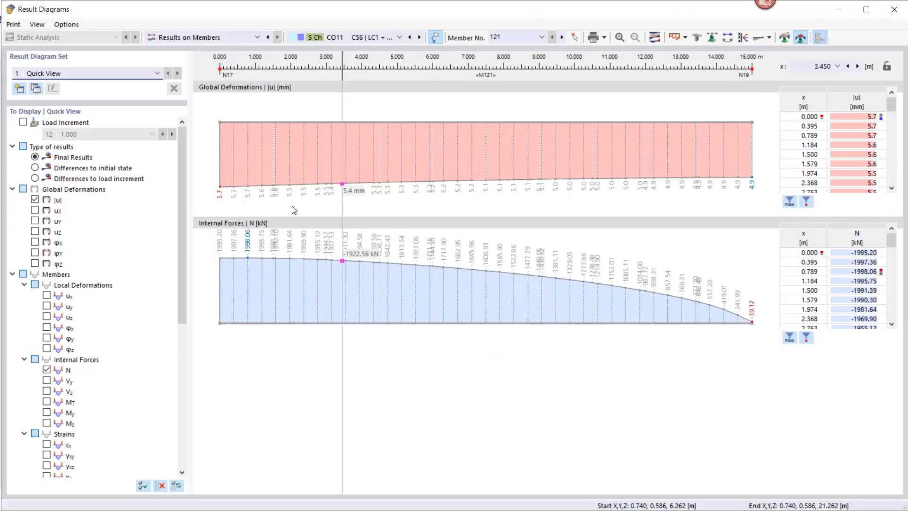
Step: Hide the global deformation |u| diagram and show the internal force diagrams Vy, Vz, My and Mz along with N
click(35, 200)
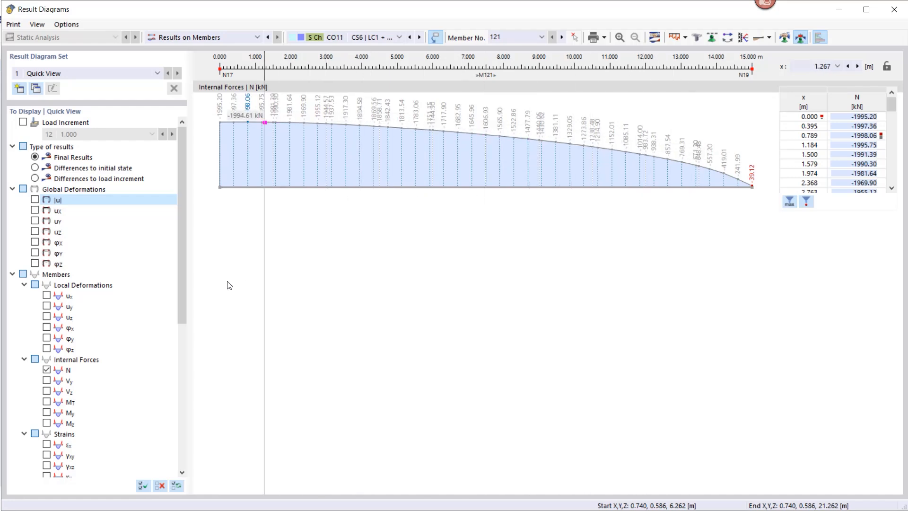
click(47, 381)
click(46, 391)
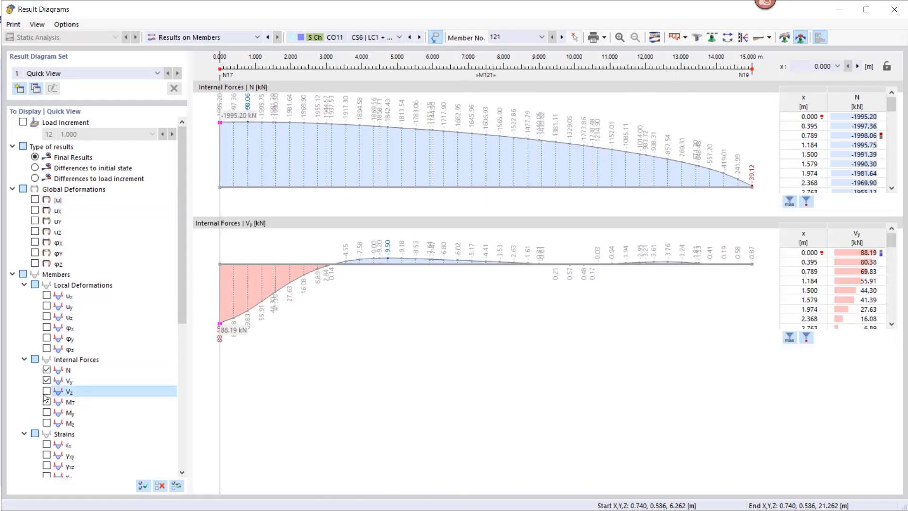
click(46, 412)
click(47, 423)
scroll(368, 305, down, 5)
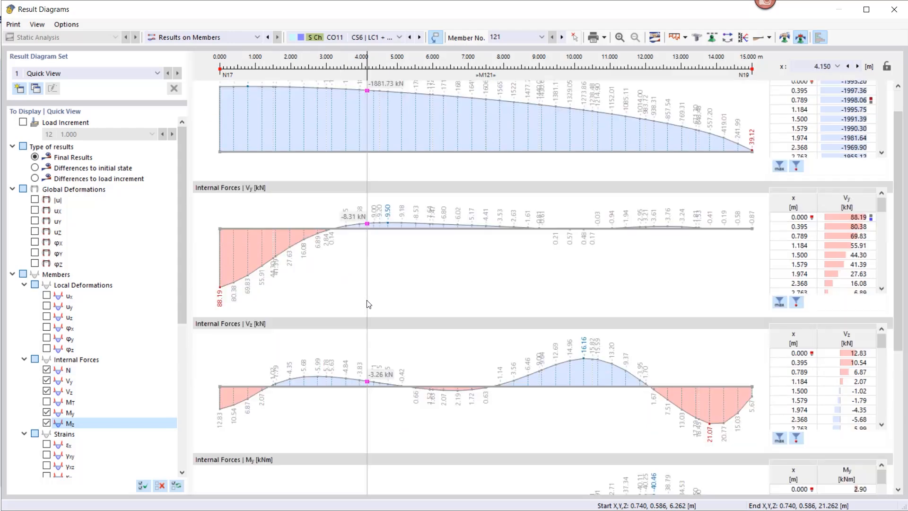
scroll(372, 309, up, 3)
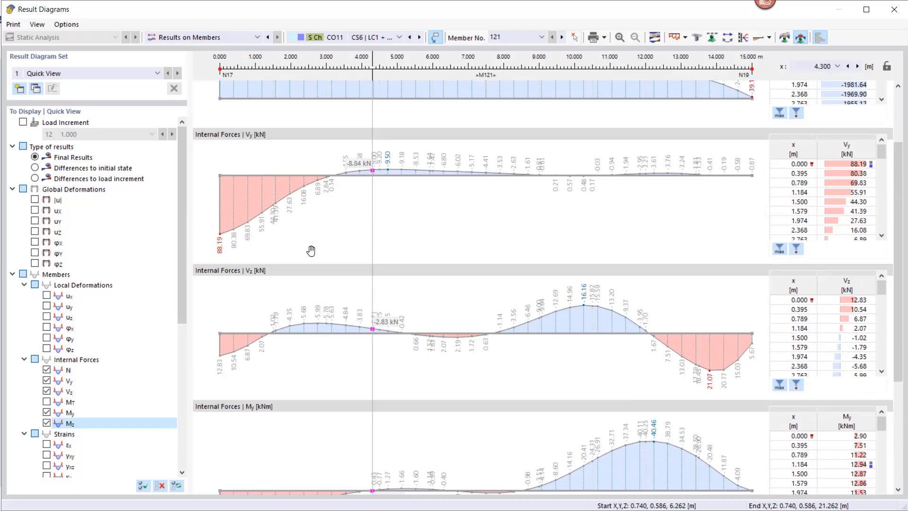
Step: Send the current result diagrams of pile member 121 to the Pile foundation printout report and close the diagrams
click(13, 25)
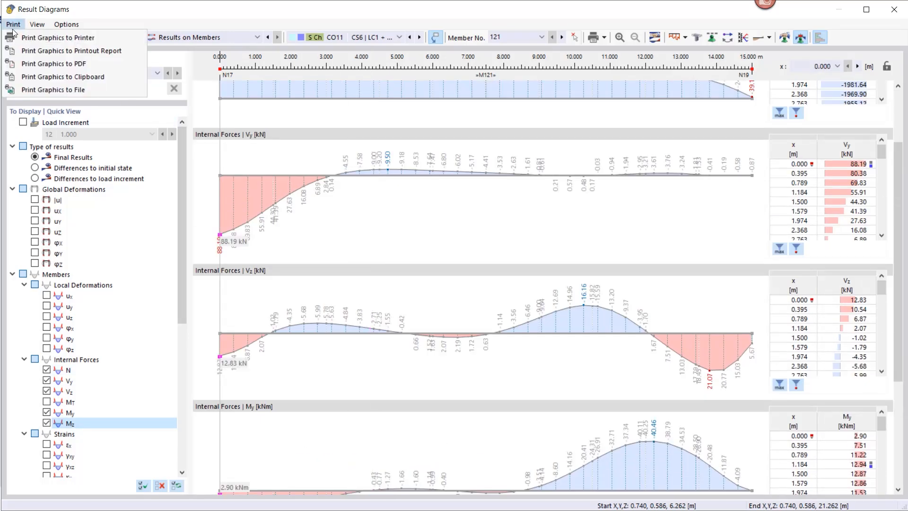
click(39, 51)
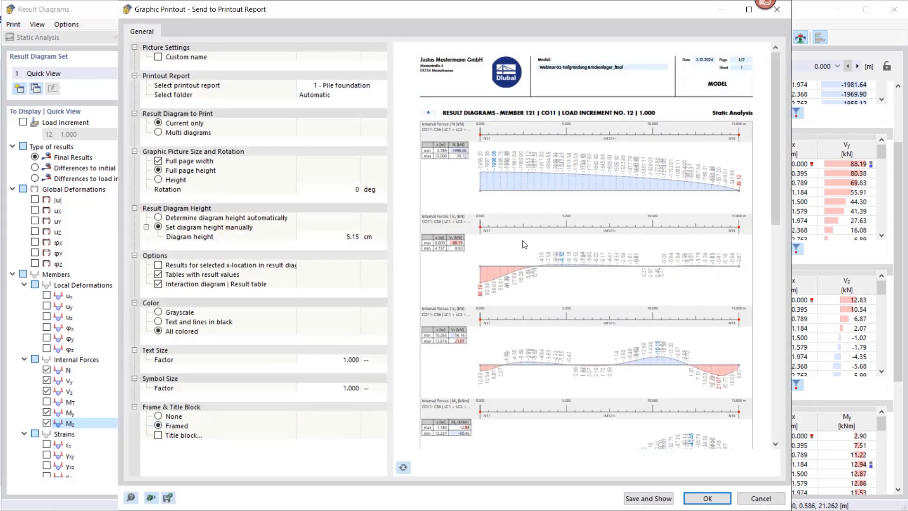
scroll(524, 244, down, 3)
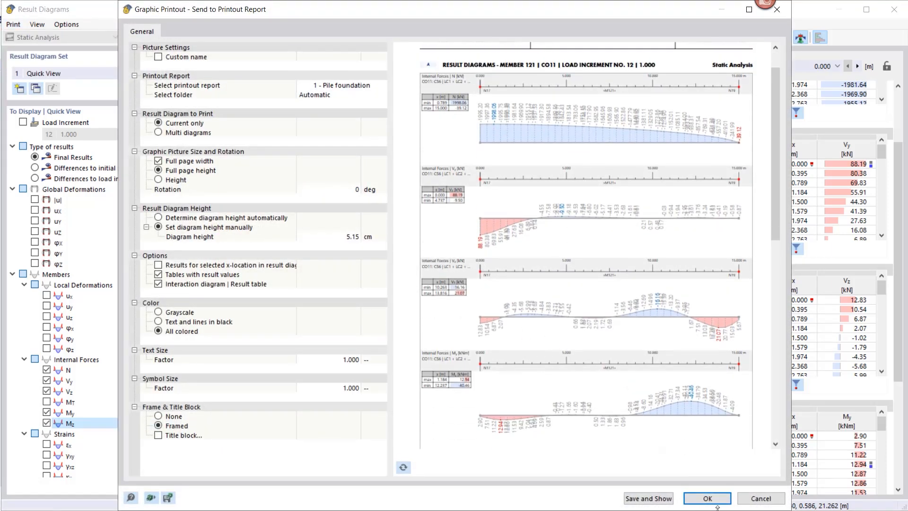
click(715, 501)
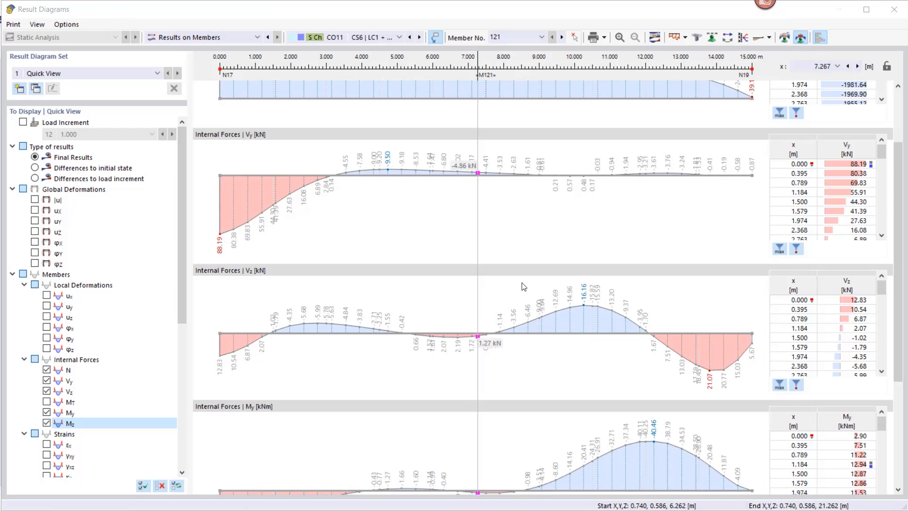
click(895, 12)
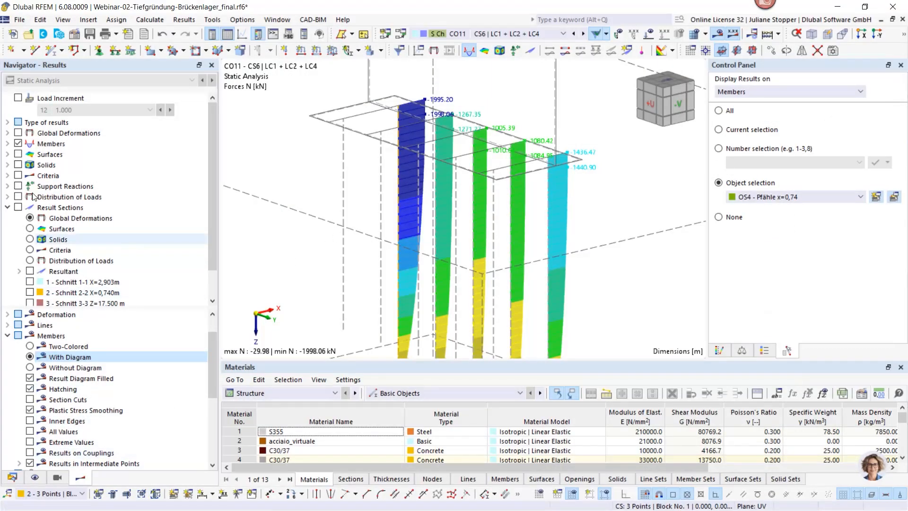
Step: Replace the member results with principal stresses σ3 on solids and show them for all solids
click(18, 144)
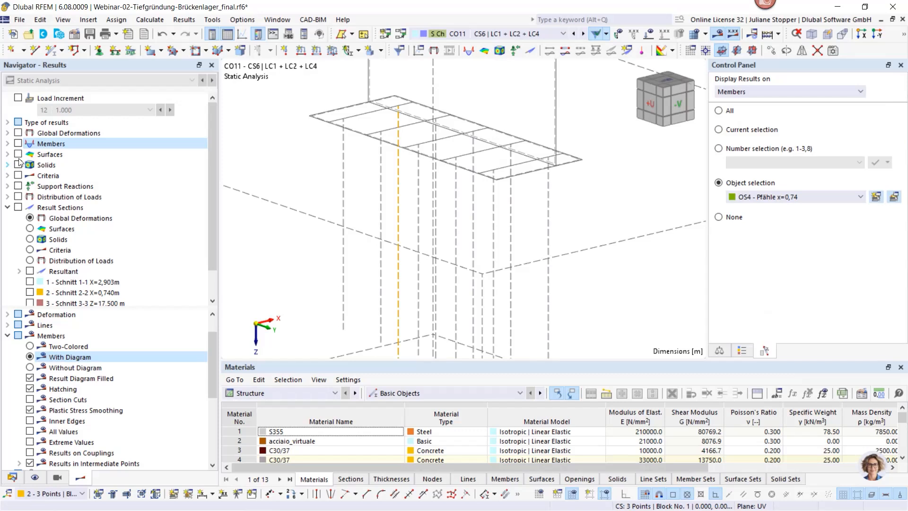
click(7, 165)
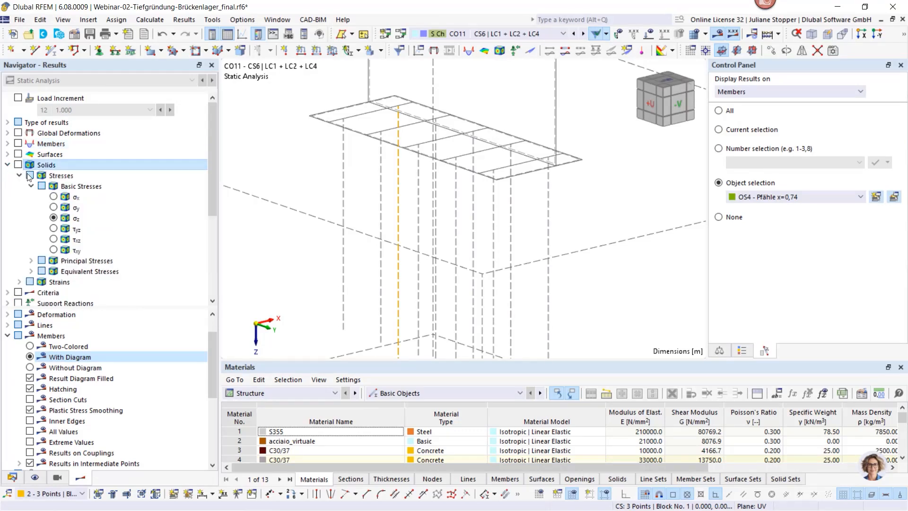
click(29, 176)
click(31, 260)
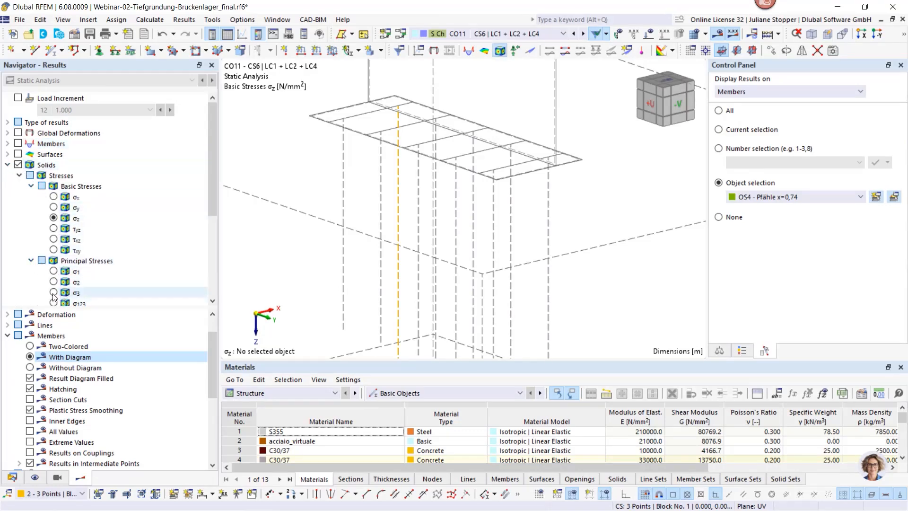
click(53, 293)
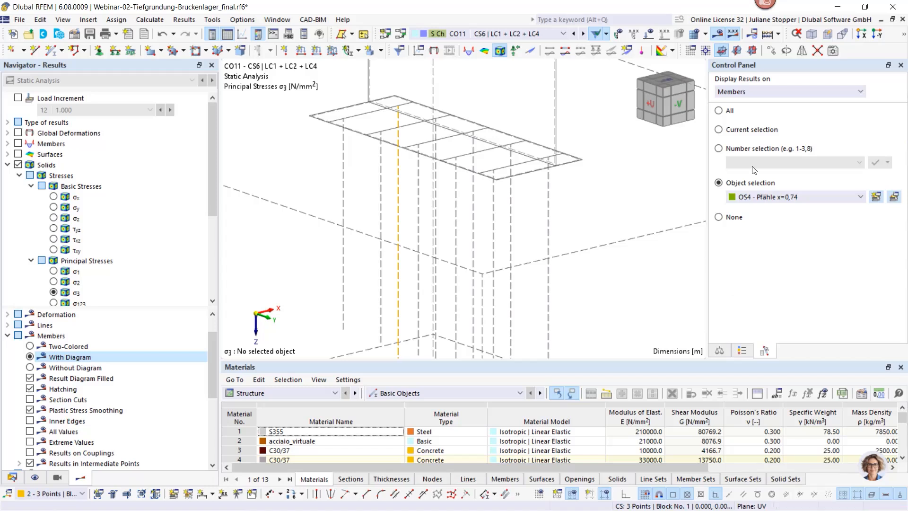
click(771, 93)
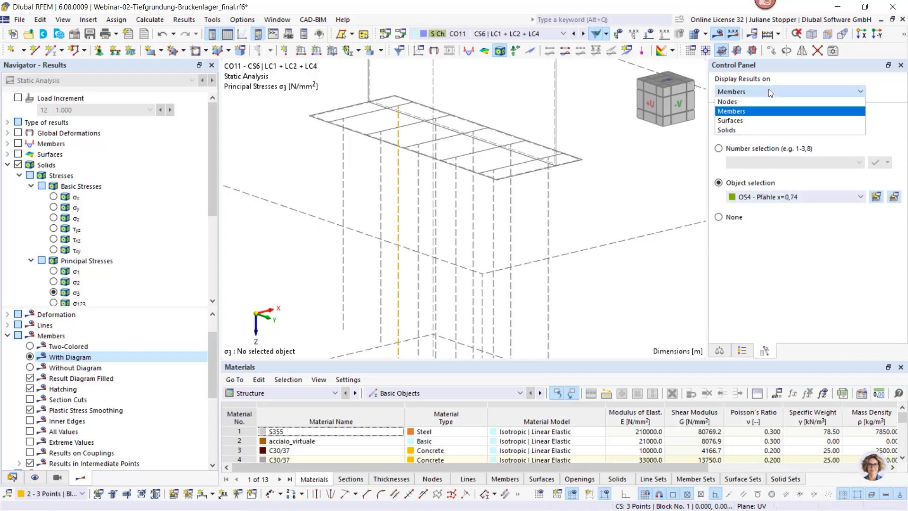
click(740, 129)
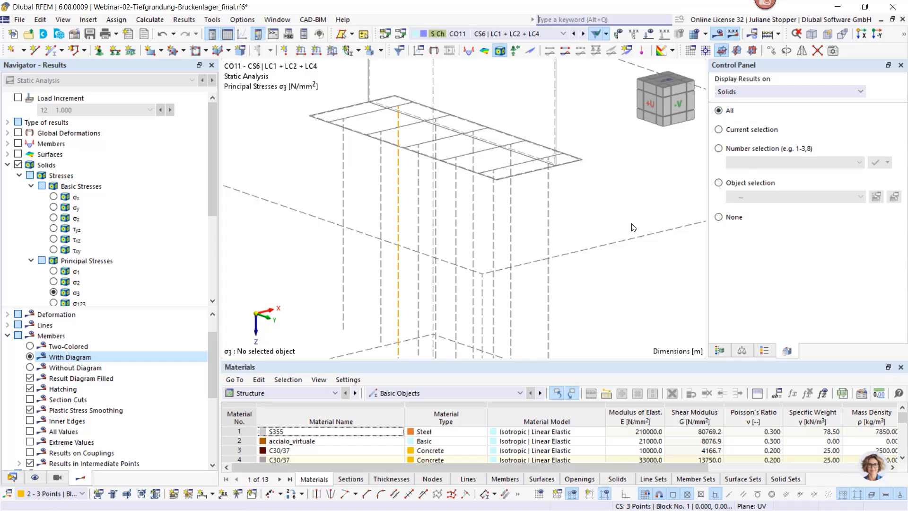
scroll(630, 223, down, 4)
scroll(540, 182, down, 3)
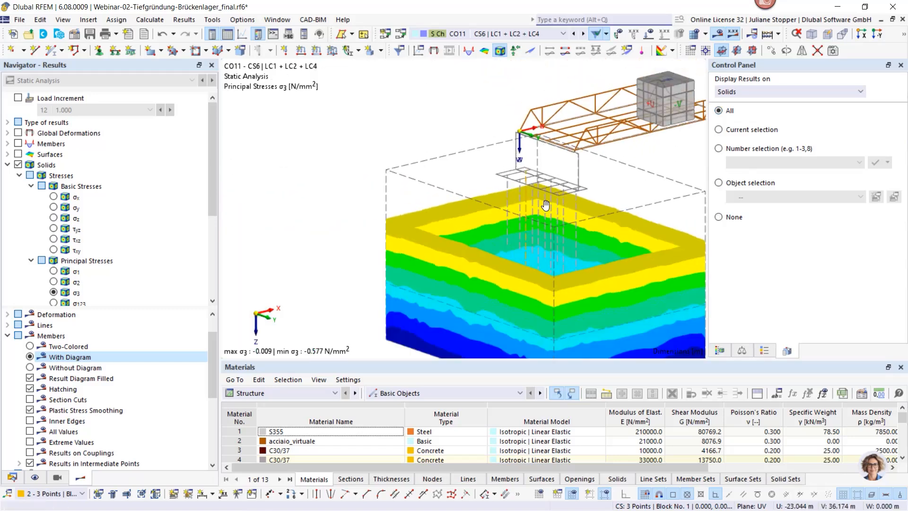
Step: Display the solid stresses as Isobands - Solids and switch the result type to differences to initial state
click(7, 335)
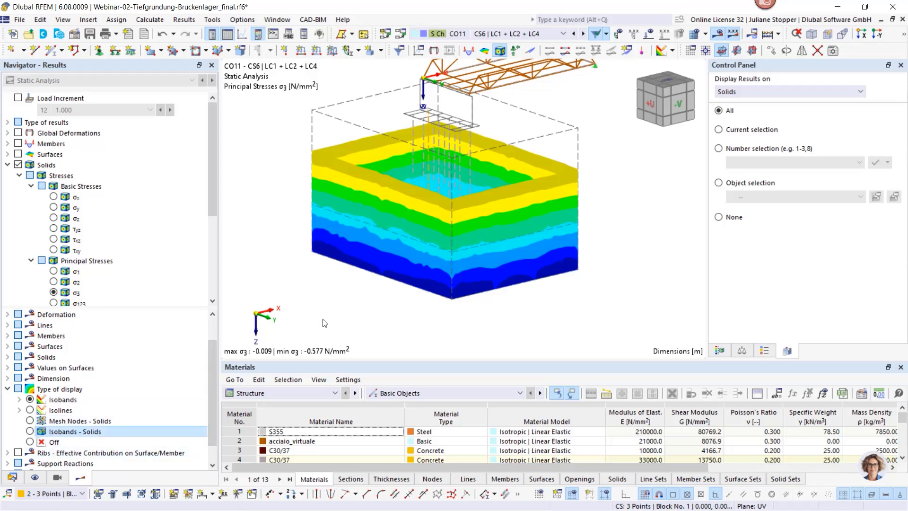
click(124, 430)
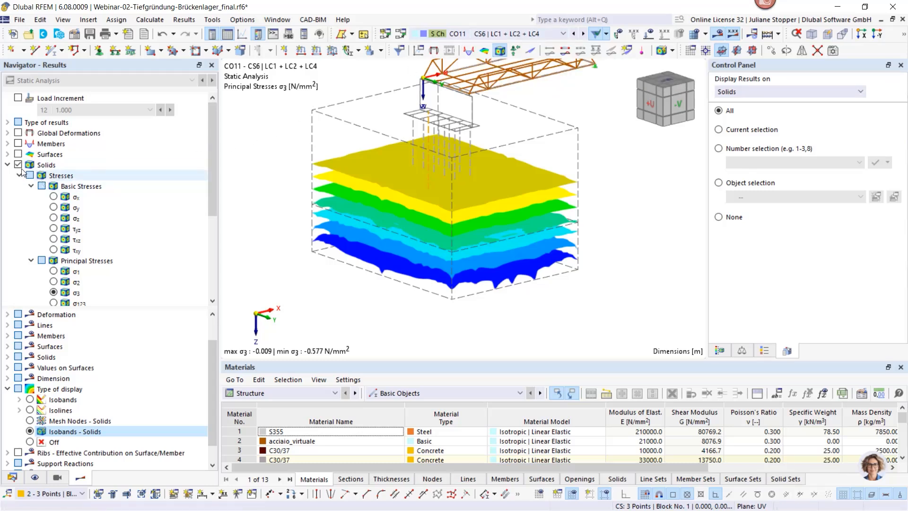
click(8, 122)
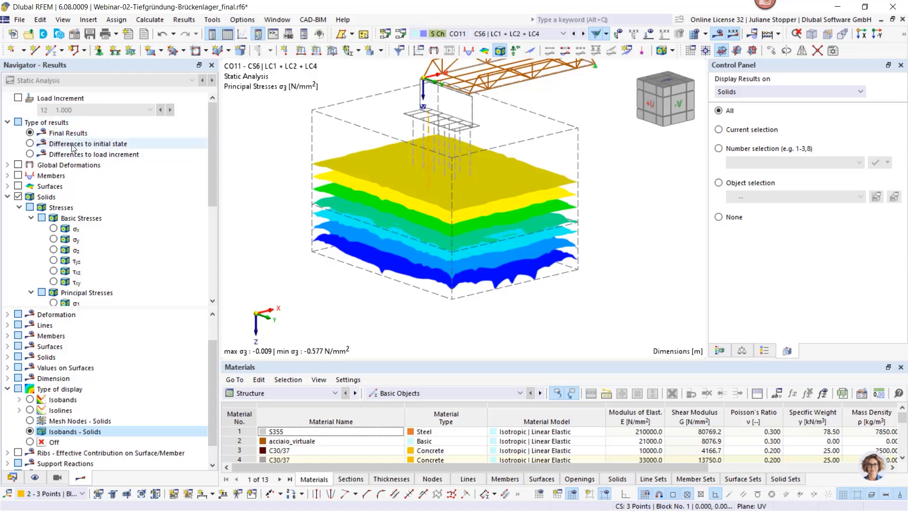
click(31, 145)
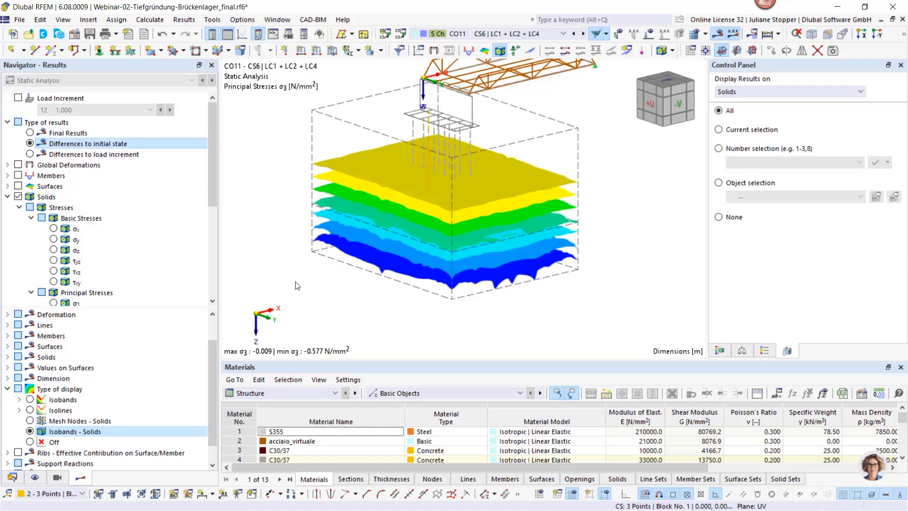
Step: Limit the σ3 colour scale to values below -0.006 N/mm² and view the stress body beneath the piles from different sides
click(719, 351)
drag(853, 152, 852, 105)
ctrl+middle_drag(670, 265, 496, 234)
drag(848, 106, 850, 121)
ctrl+middle_drag(531, 212, 476, 174)
drag(853, 121, 854, 137)
ctrl+middle_drag(431, 207, 305, 247)
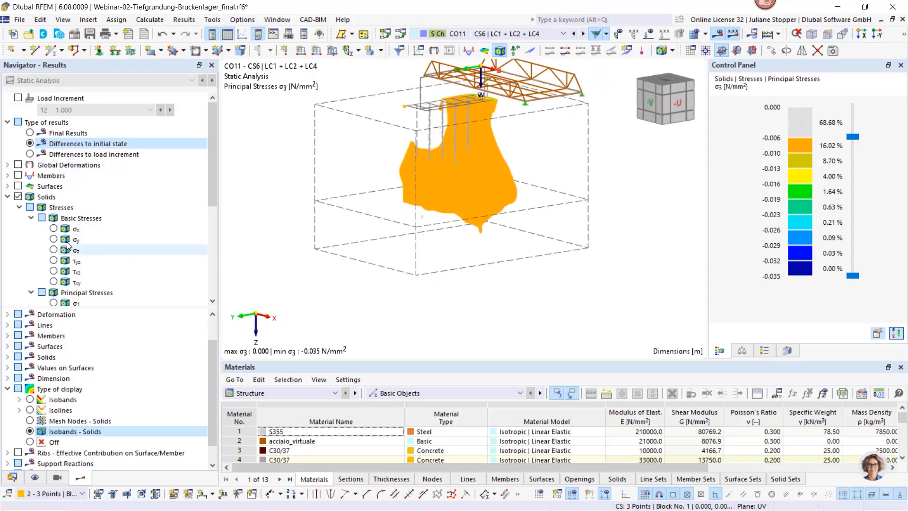
Step: Turn on clipping plane 7 from the guide objects
click(13, 481)
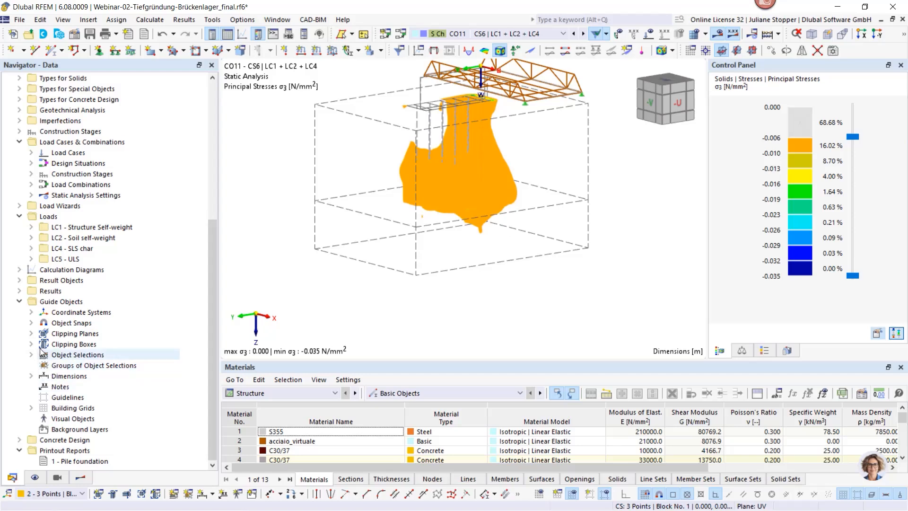
click(31, 333)
right_click(79, 409)
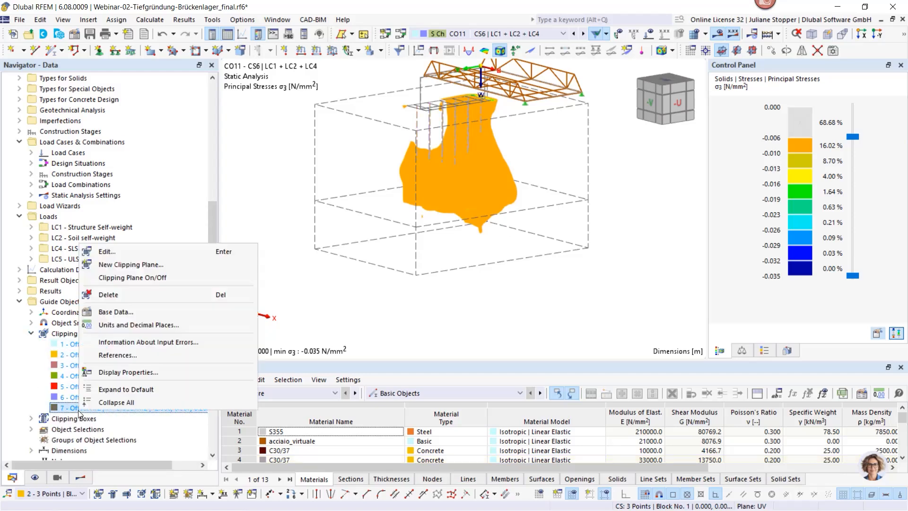
click(137, 278)
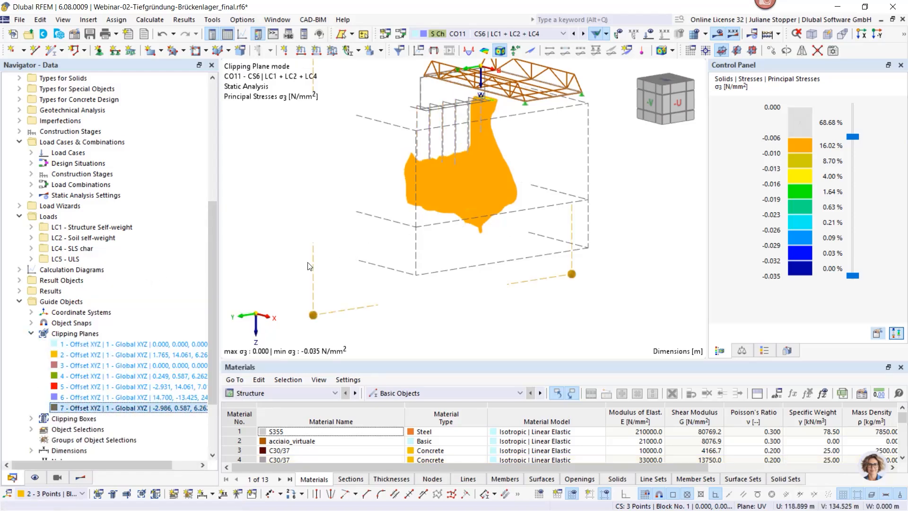
Step: Move clipping plane 7 to an X offset of about 0.640 and extend the displayed σ3 range to -0.003 N/mm²
scroll(293, 301, down, 1)
ctrl+middle_drag(272, 286, 509, 325)
drag(512, 339, 529, 337)
drag(852, 135, 852, 121)
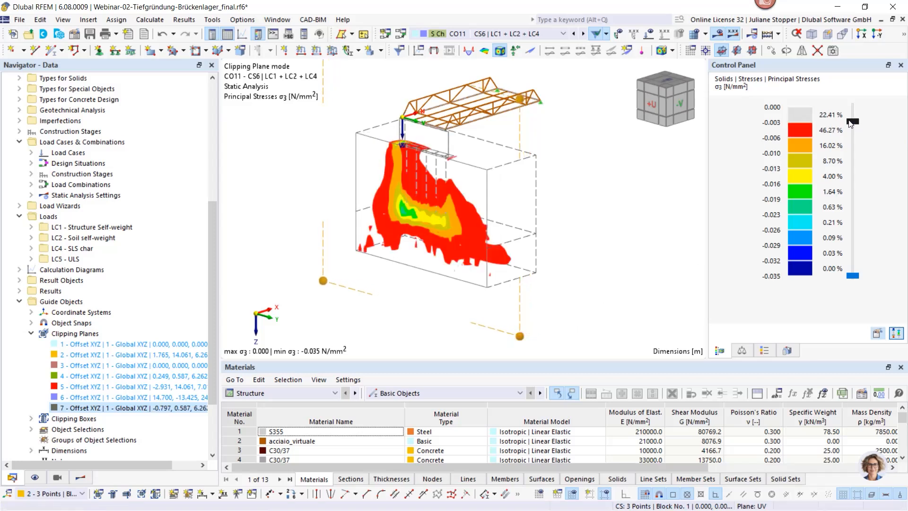
mouse_move(520, 340)
mouse_down()
mouse_move(526, 335)
mouse_move(515, 333)
mouse_move(523, 335)
mouse_up()
ctrl+middle_drag(329, 314, 510, 314)
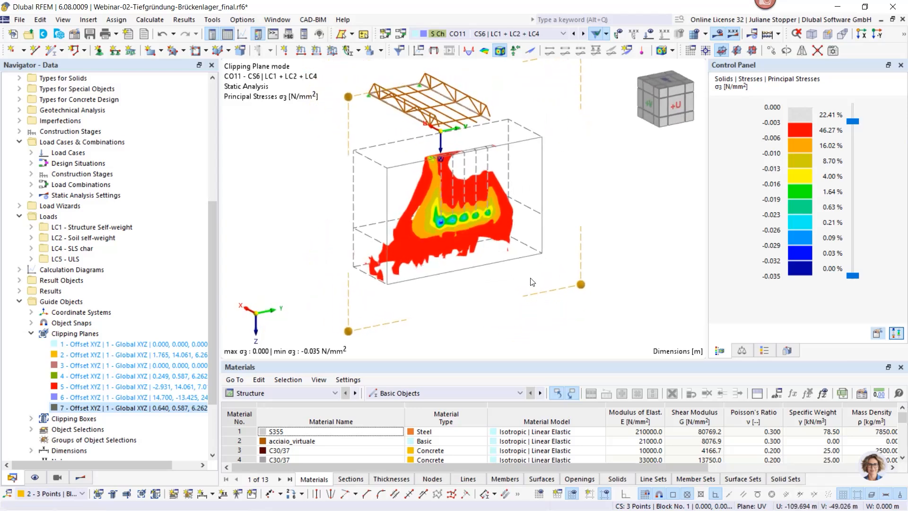
middle_drag(532, 281, 527, 298)
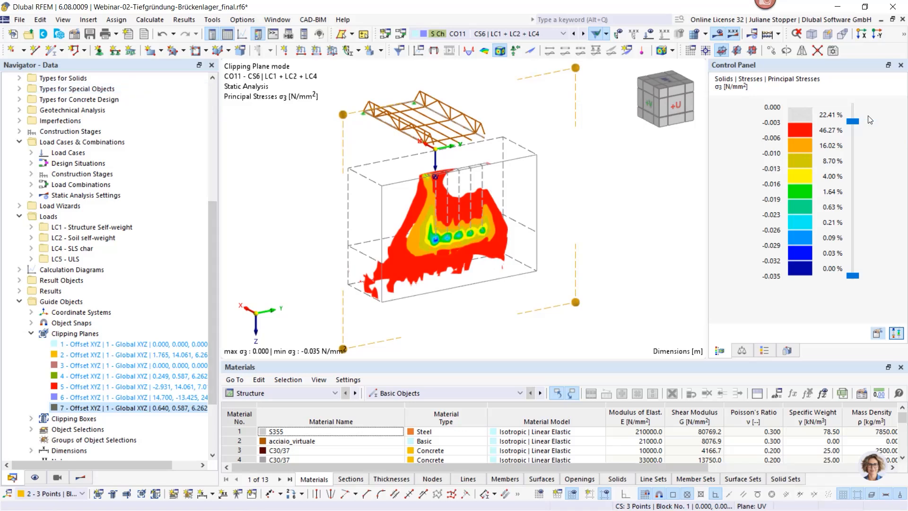
Step: Switch the model display from wireframe to solid rendering so the piles show inside the clipped σ3 stress body
click(904, 34)
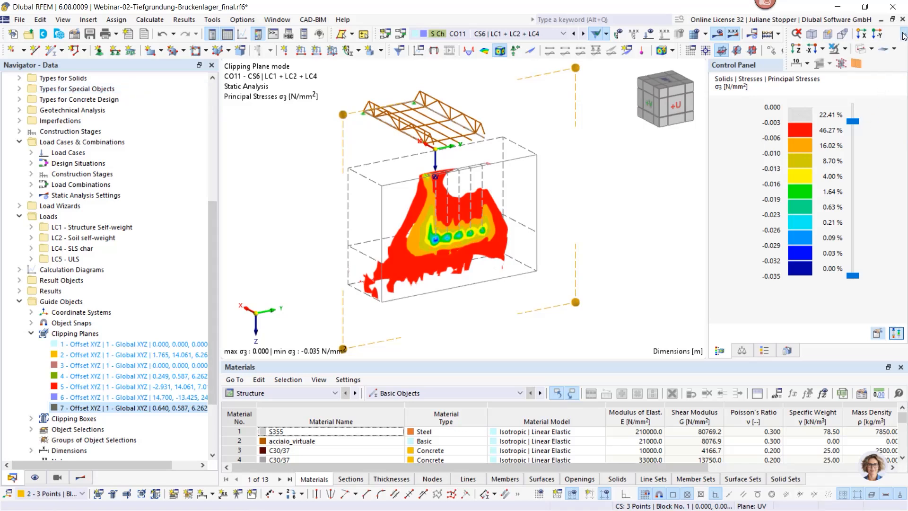
click(862, 50)
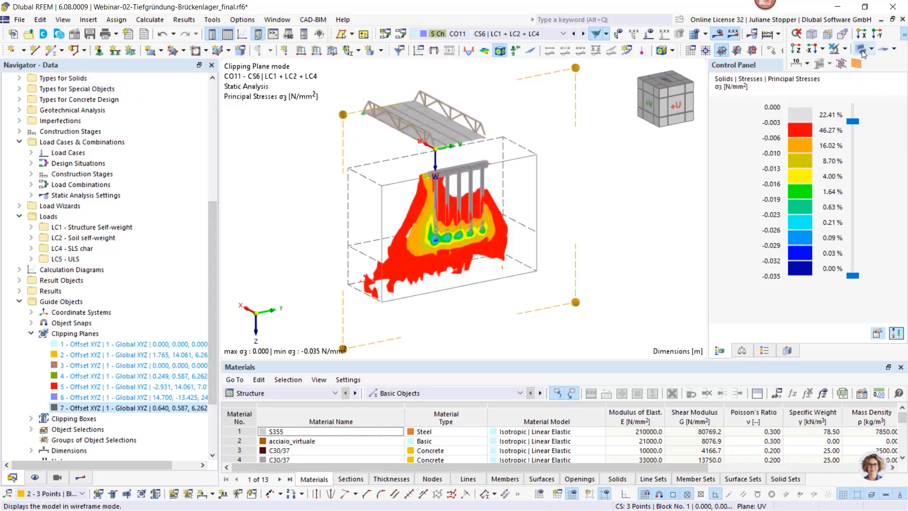
ctrl+middle_drag(619, 268, 591, 252)
Step: Send only the current window's σ3 graphic, as screen view, to printout report 1 - Pile foundation
click(17, 23)
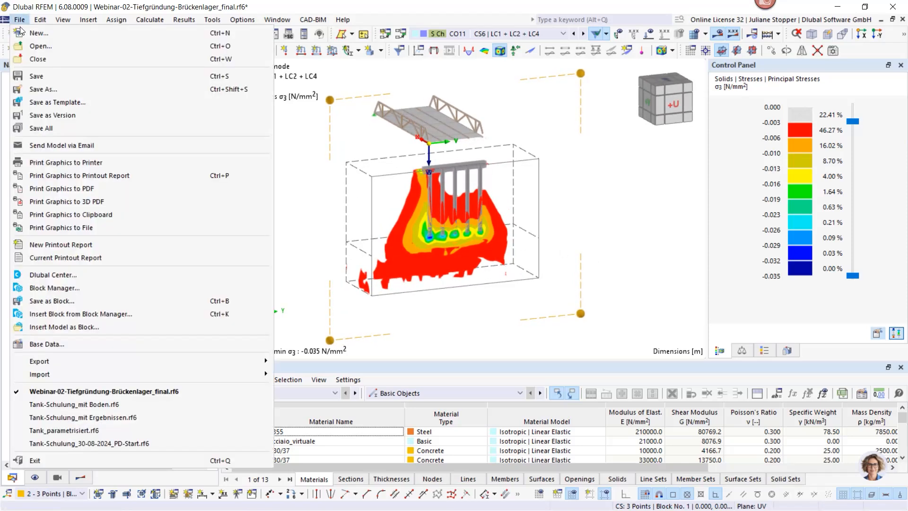
click(93, 182)
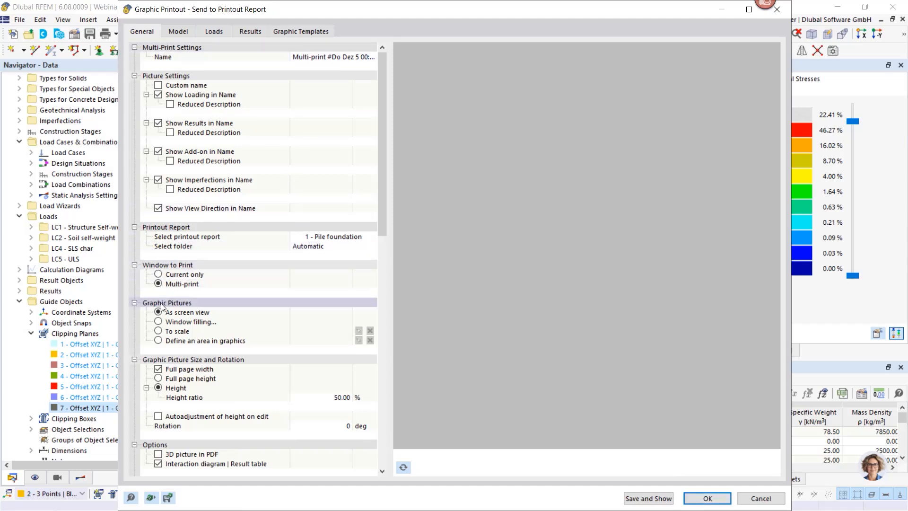
click(159, 275)
click(158, 275)
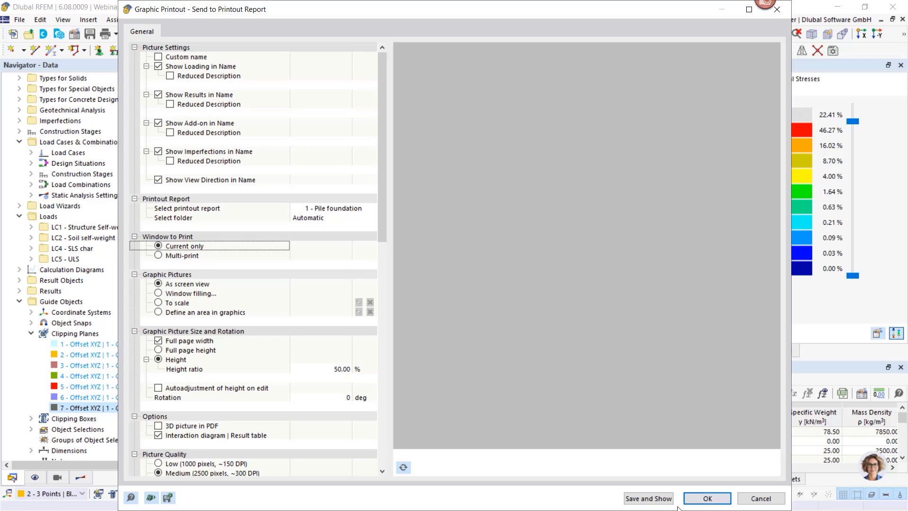
click(705, 498)
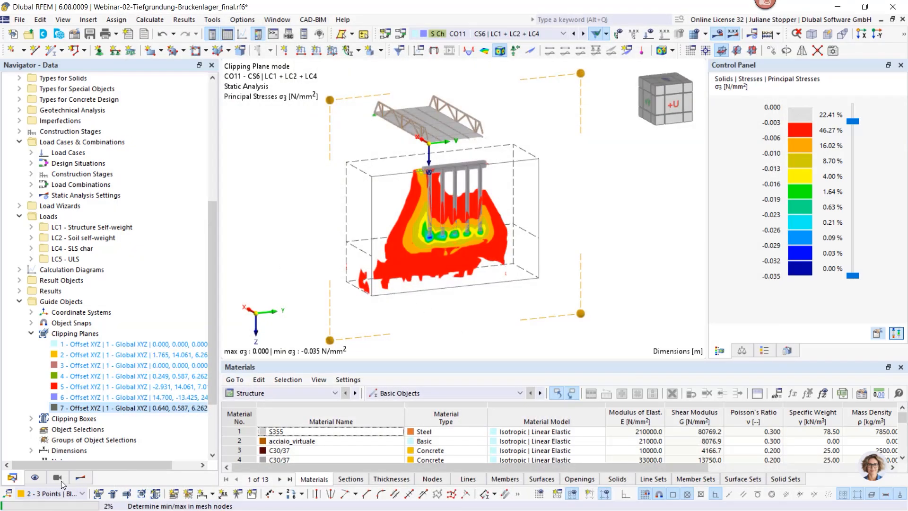
Step: Display the principal stresses σ123 as trajectories in the soil solids
click(81, 477)
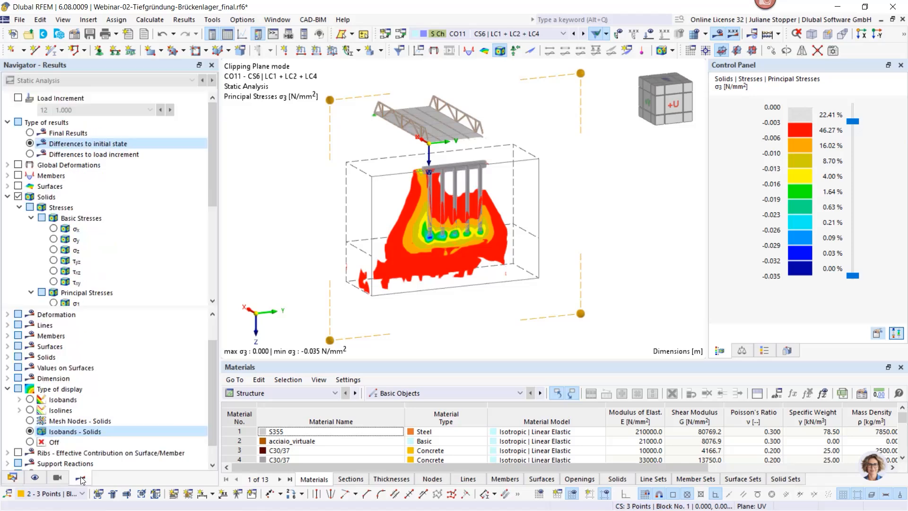
scroll(70, 184, down, 4)
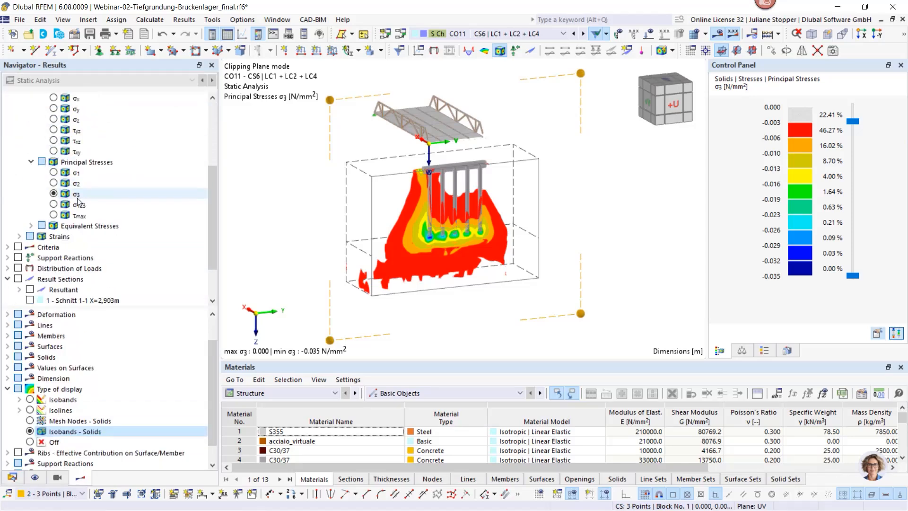
click(54, 205)
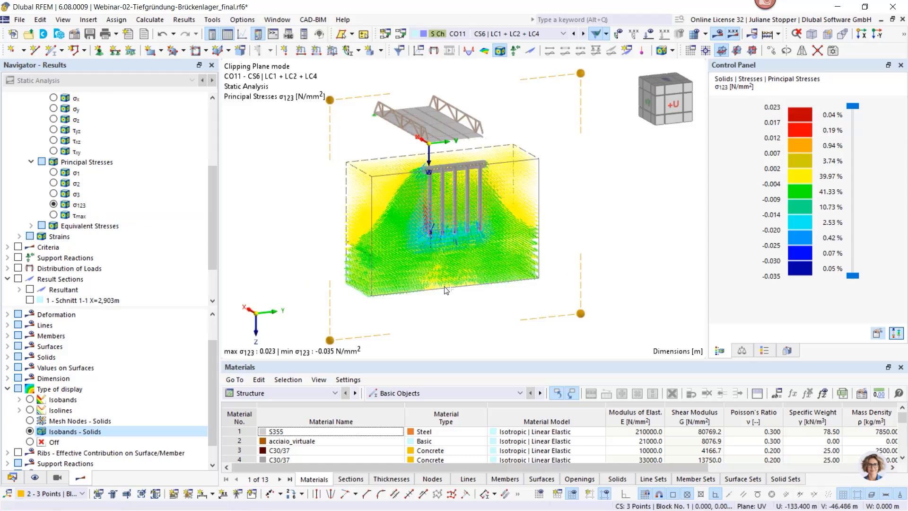
Step: Move clipping plane 7 in the negative X direction, away from the piles, to expose more of the soil body's trajectories
ctrl+middle_drag(544, 296, 472, 335)
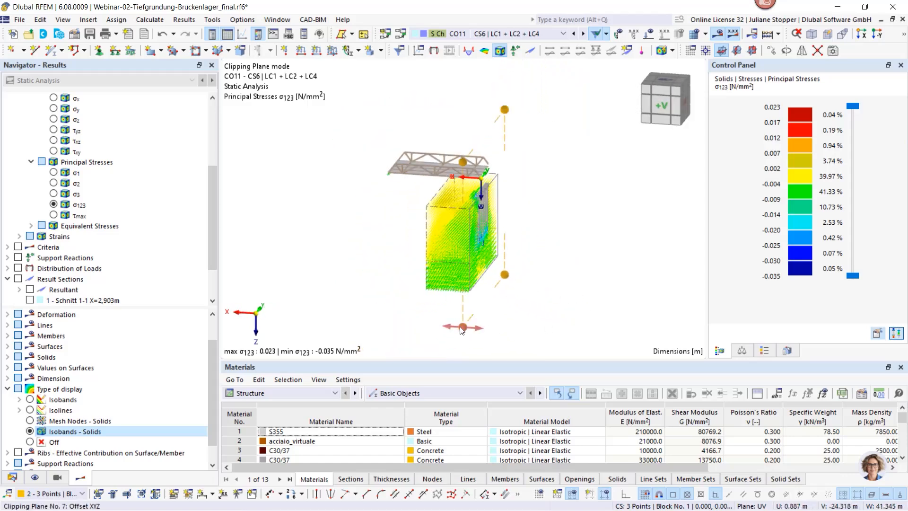
drag(464, 328, 591, 335)
ctrl+middle_drag(563, 304, 432, 298)
scroll(442, 214, up, 3)
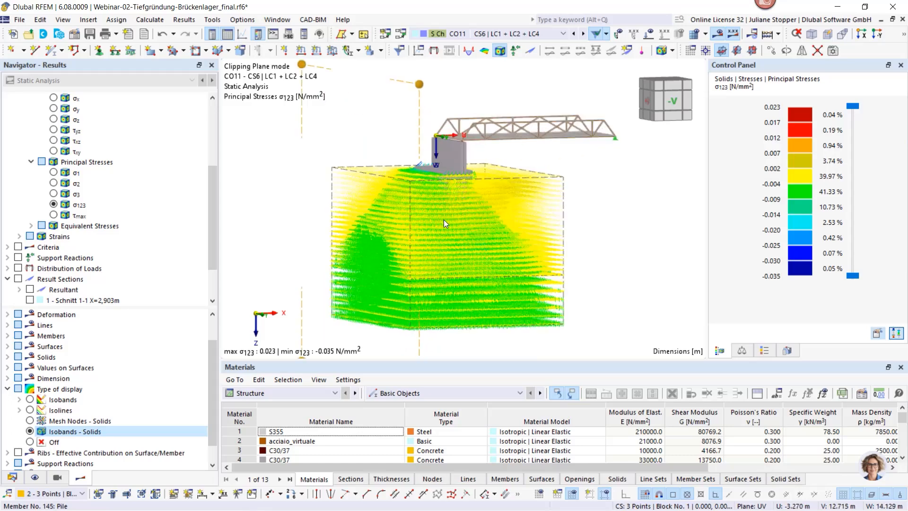
scroll(546, 237, up, 1)
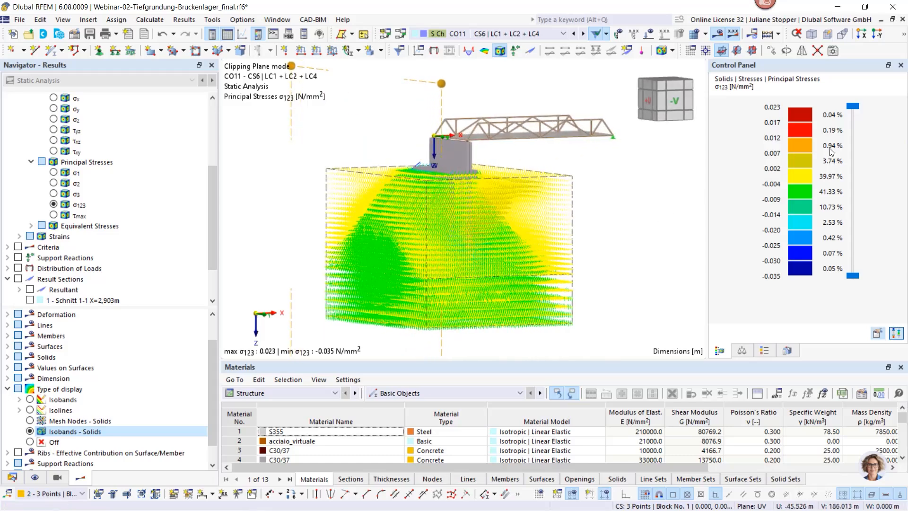
Step: Filter the σ123 scale in stages to values below -0.014 N/mm² and restore the full value range
drag(853, 107, 853, 157)
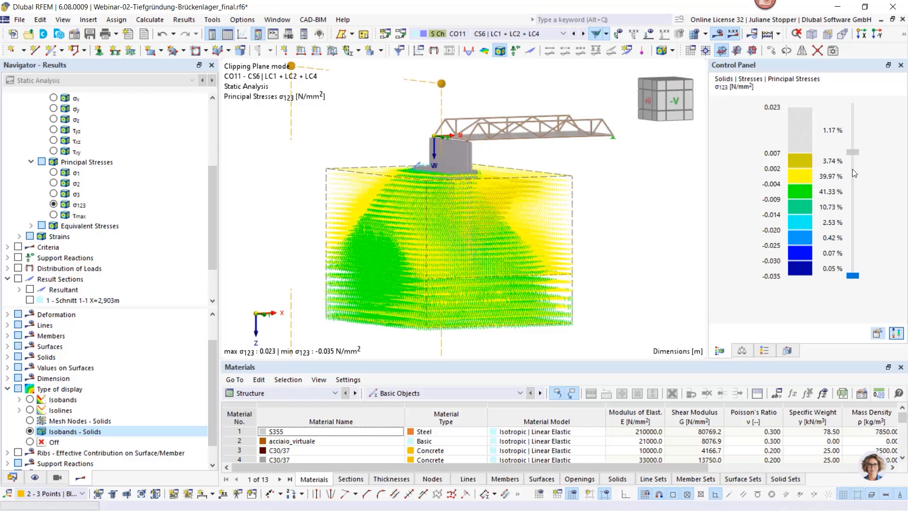
click(853, 169)
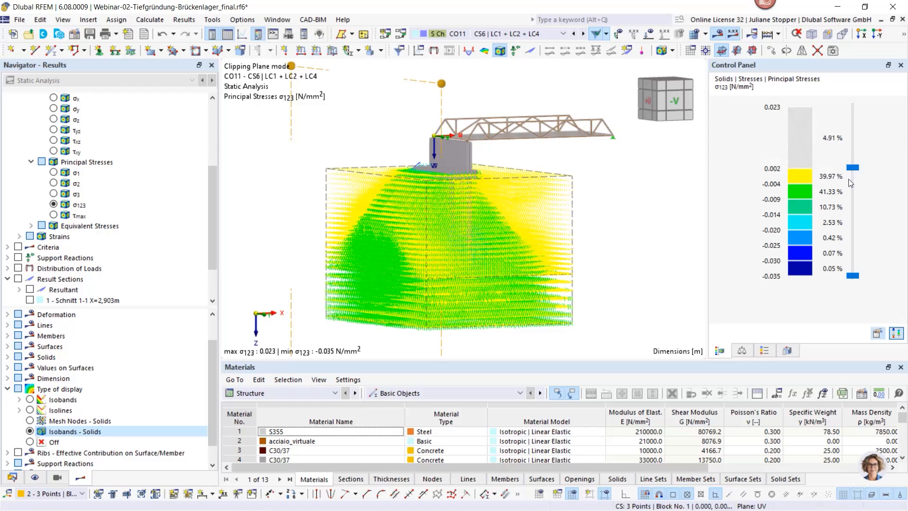
drag(850, 168, 851, 169)
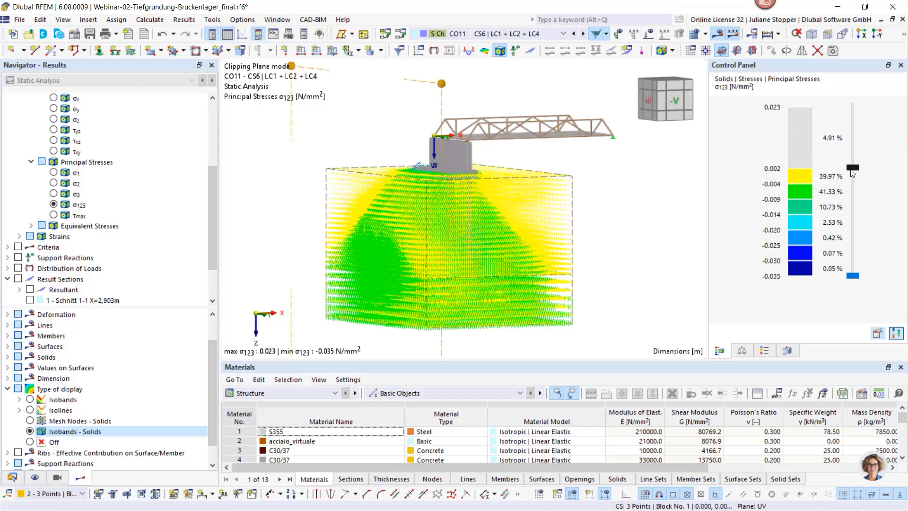
click(854, 210)
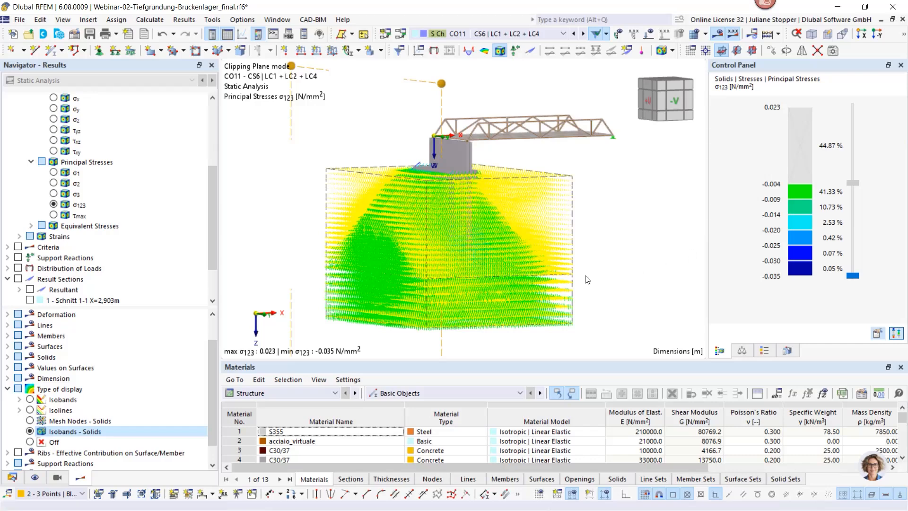
ctrl+middle_drag(355, 227, 421, 252)
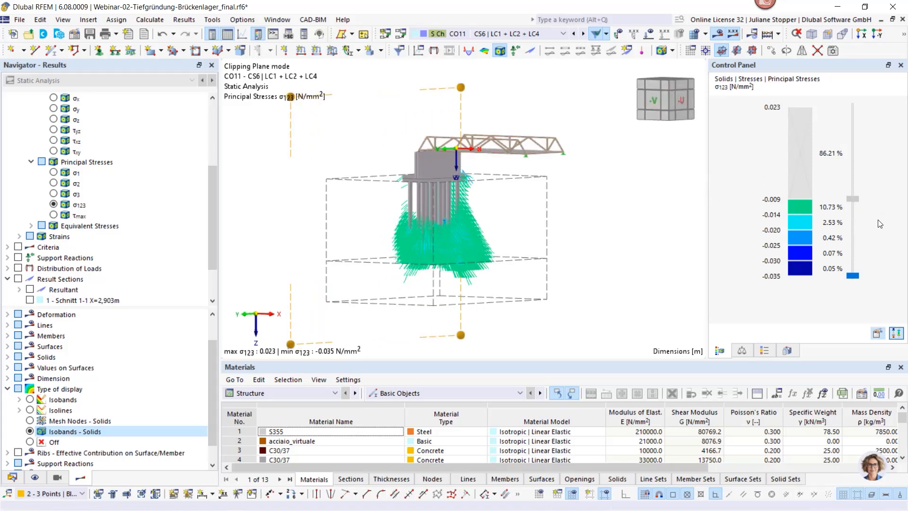
drag(853, 199, 856, 214)
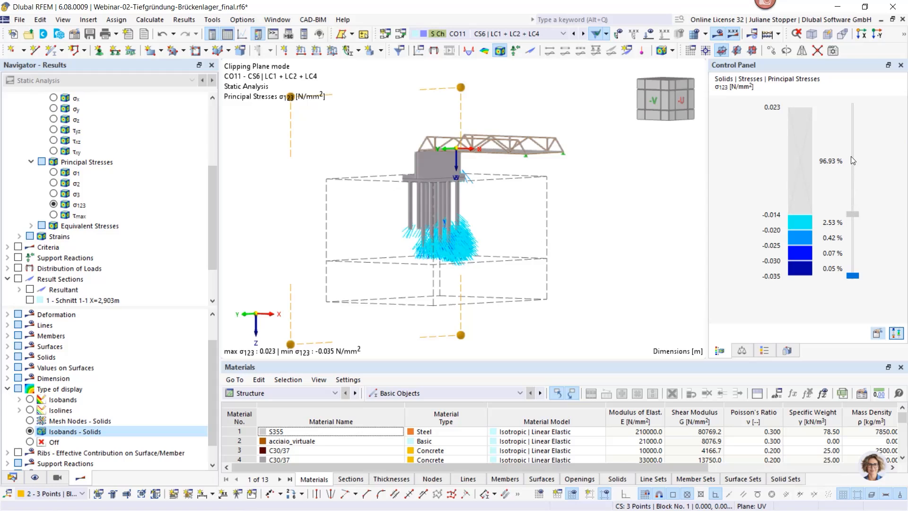
click(852, 105)
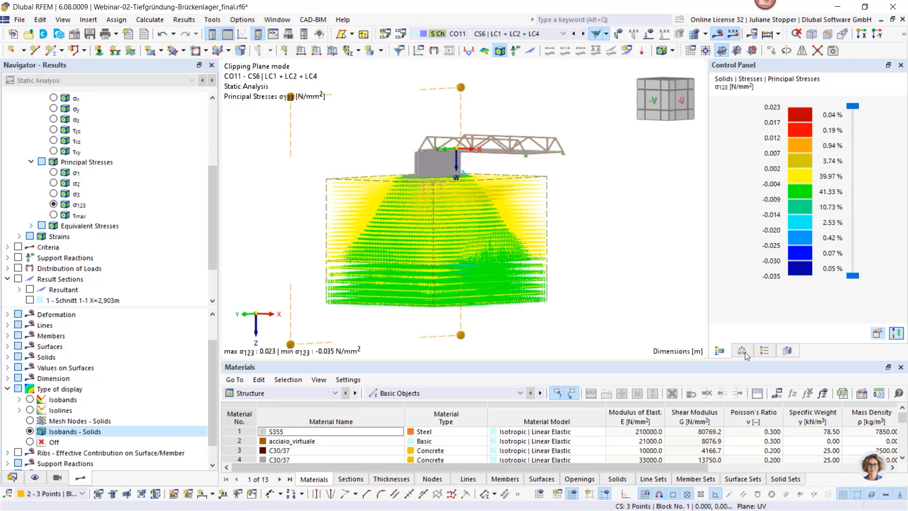
Step: Set the display factor of the solid trajectories to 0.50
click(783, 349)
scroll(861, 194, down, 2)
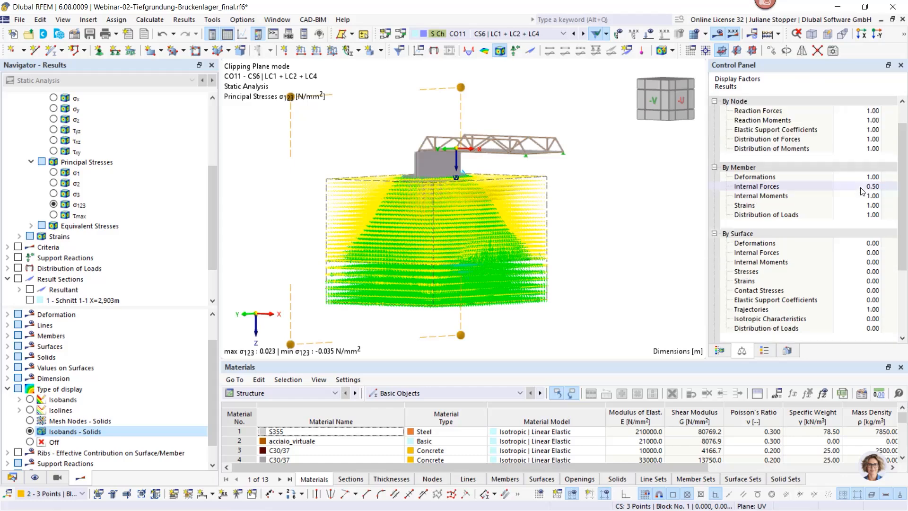
scroll(862, 305, down, 1)
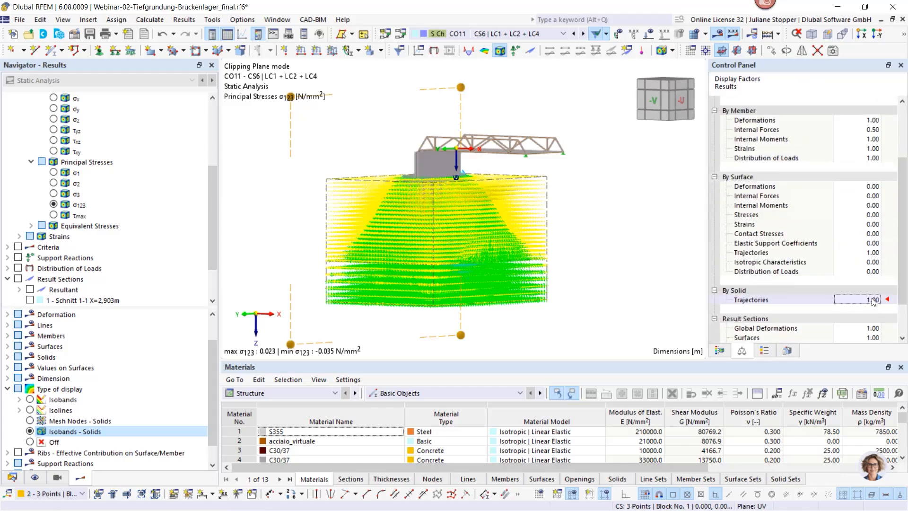
click(873, 301)
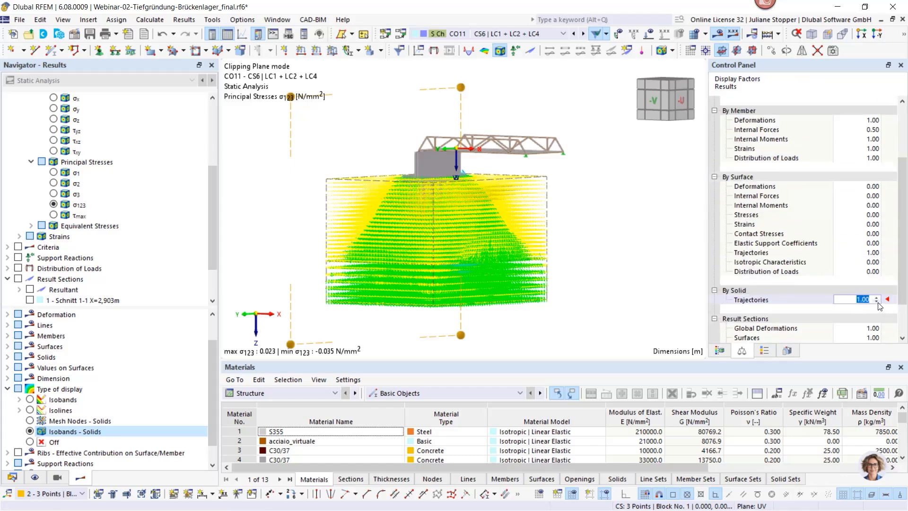
text(0.5)
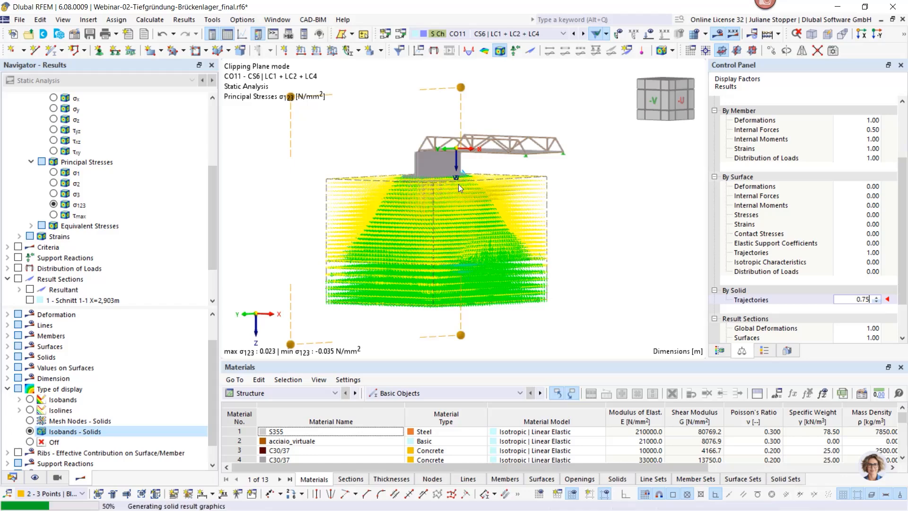
key(Return)
Step: View the model along the X-axis and inspect the stress trajectories around the piles and beneath the pile tips
ctrl+middle_drag(318, 229, 576, 230)
click(862, 35)
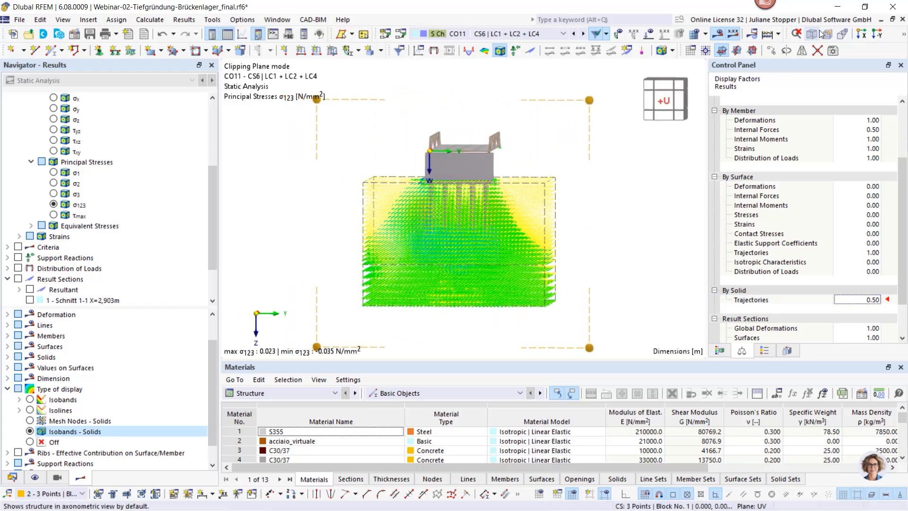
scroll(452, 223, up, 5)
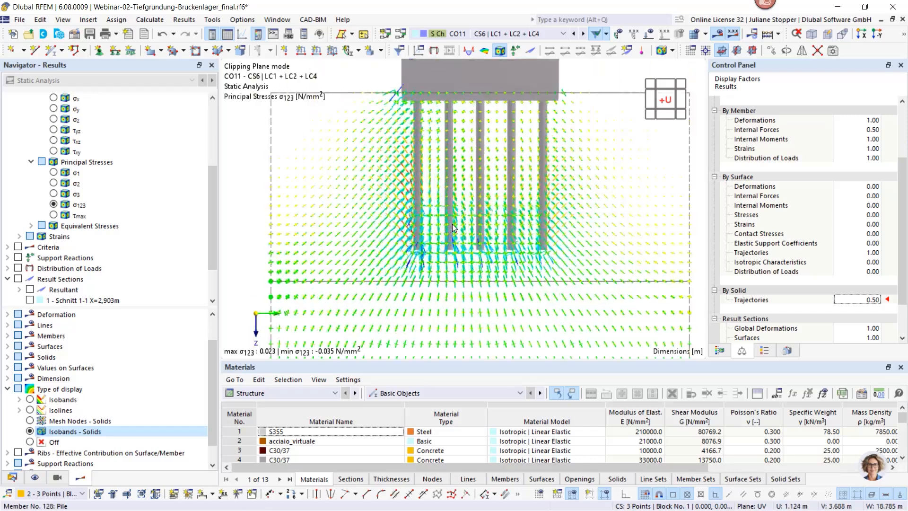
scroll(453, 223, down, 5)
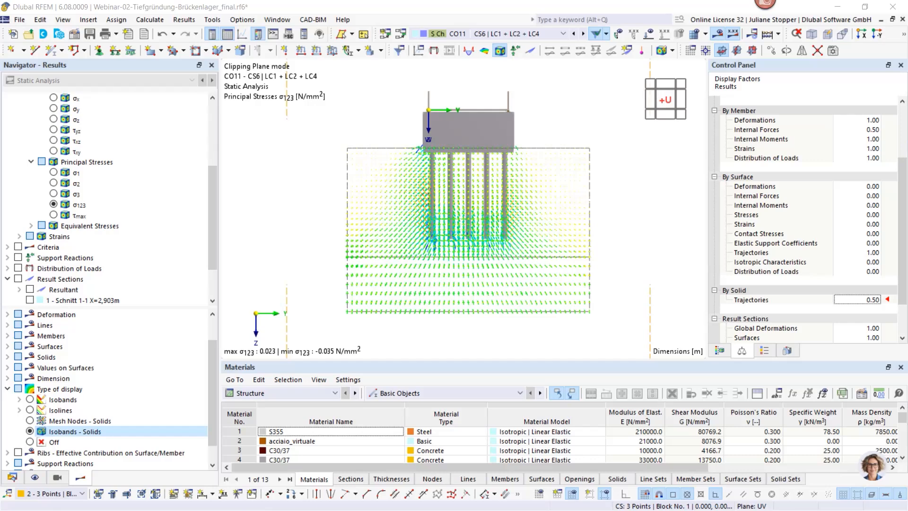
Step: Bring up the Pile foundation printout report, maximize it and go to 6.3 CO11: Global Deformations |u|
drag(907, 26, 641, 31)
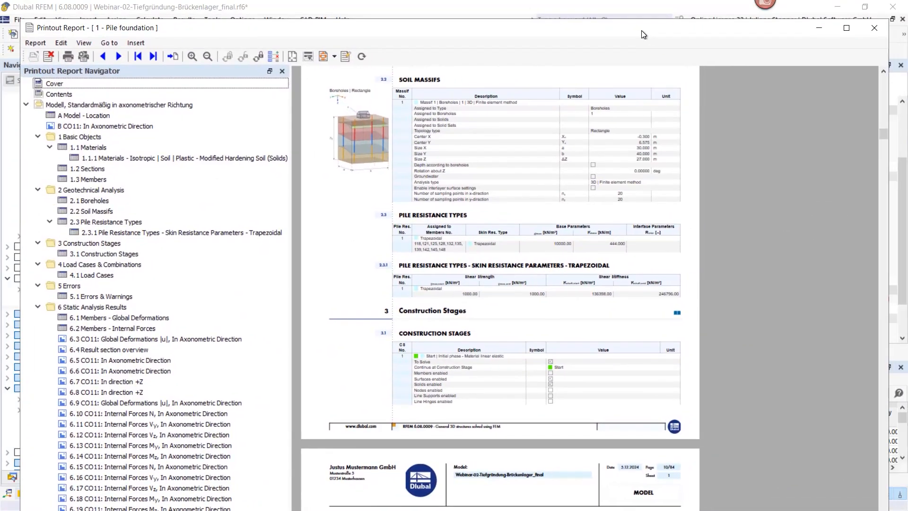
click(846, 27)
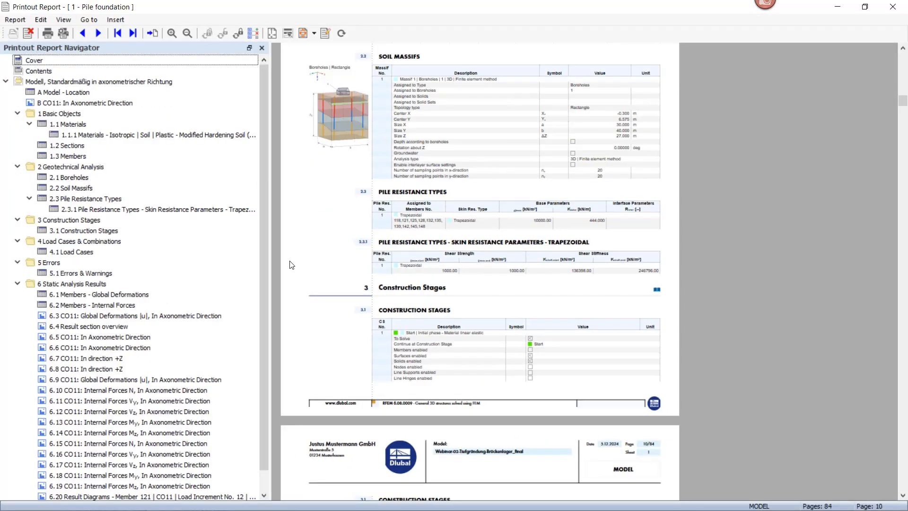
click(77, 320)
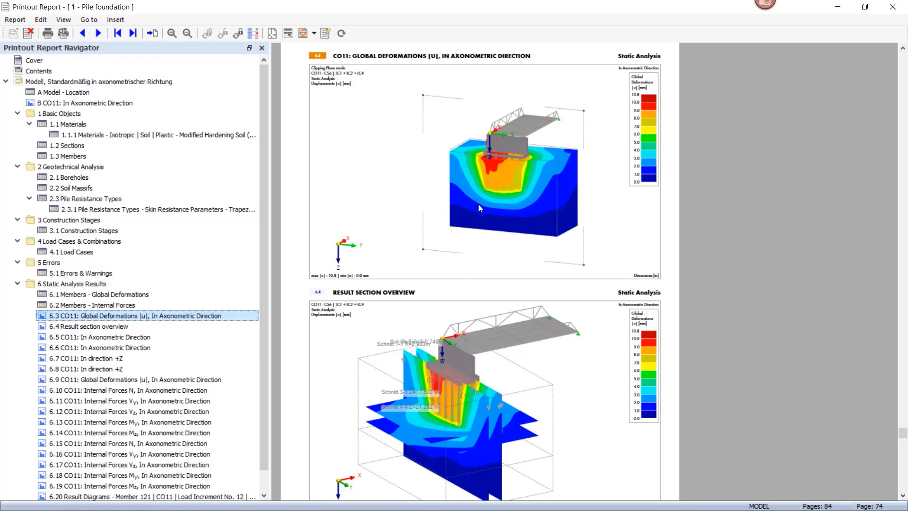
Step: Examine the report's static analysis graphics, from the global deformations and result sections through the pile forces and moments
scroll(478, 208, down, 6)
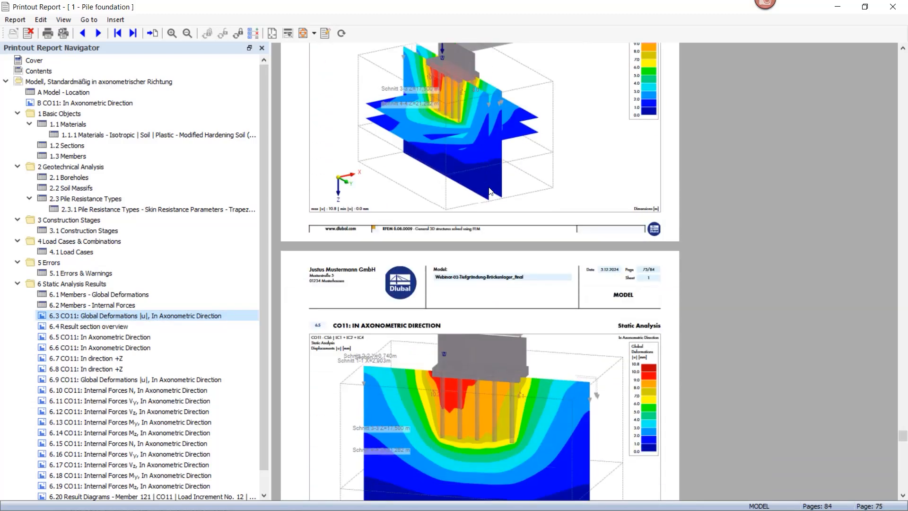
scroll(489, 192, down, 9)
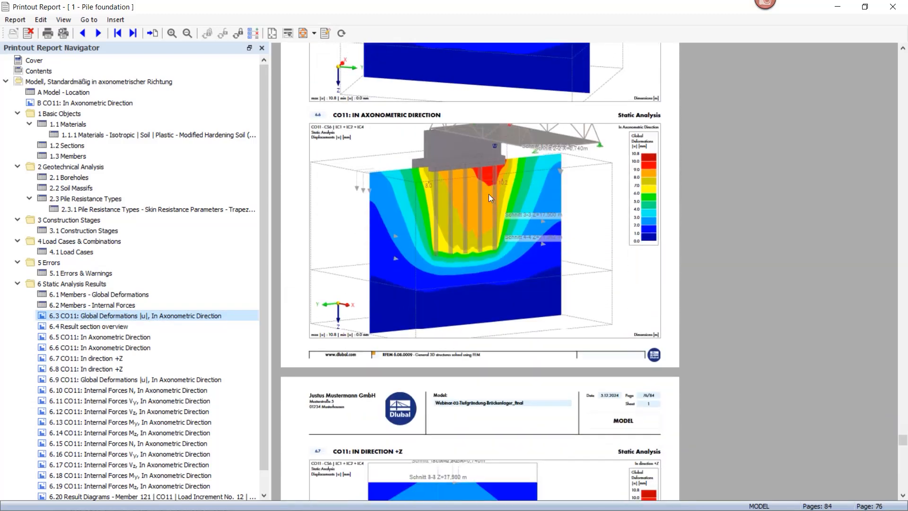
scroll(490, 195, down, 14)
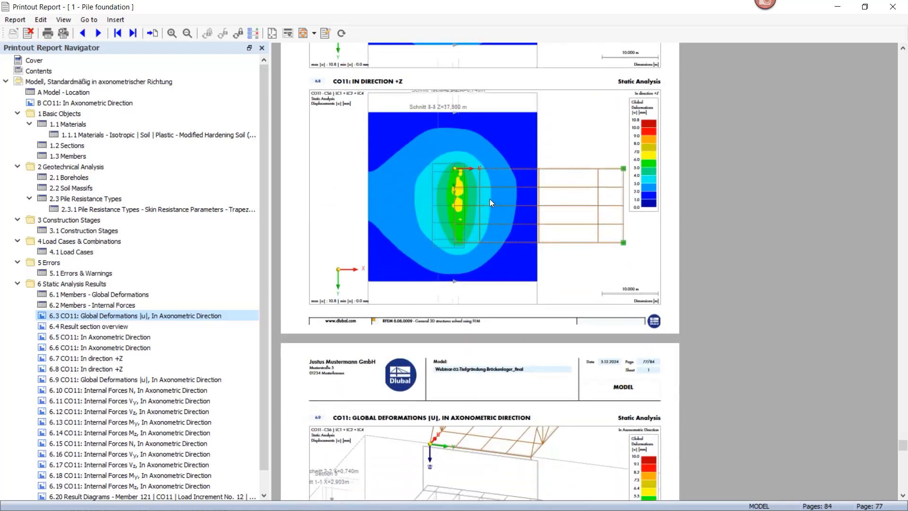
scroll(489, 198, down, 7)
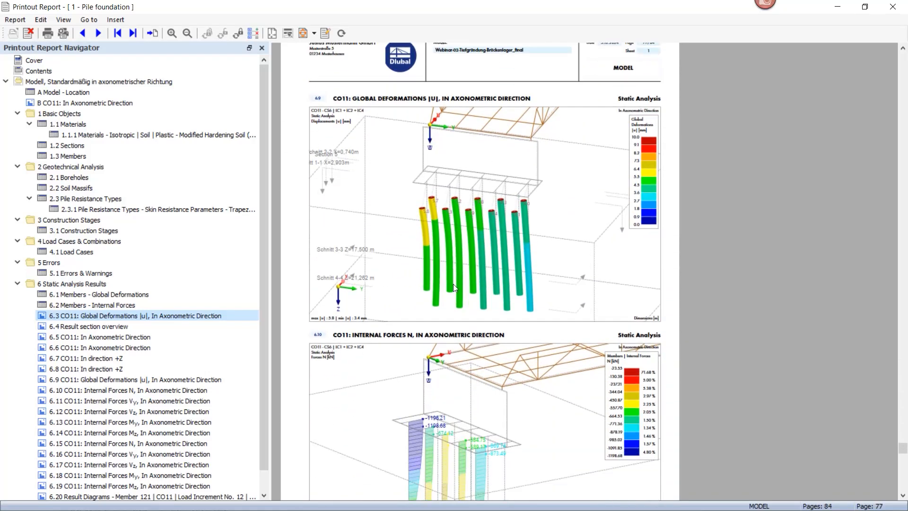
scroll(453, 287, down, 7)
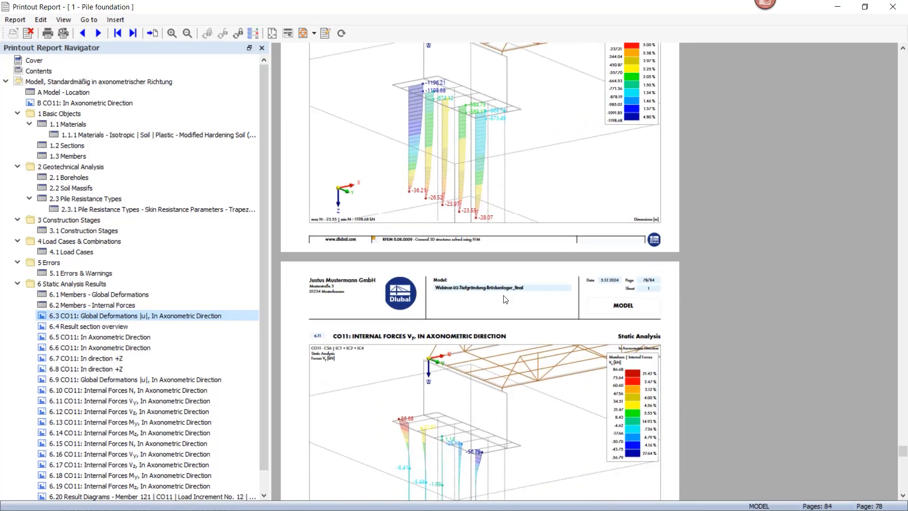
scroll(505, 299, down, 13)
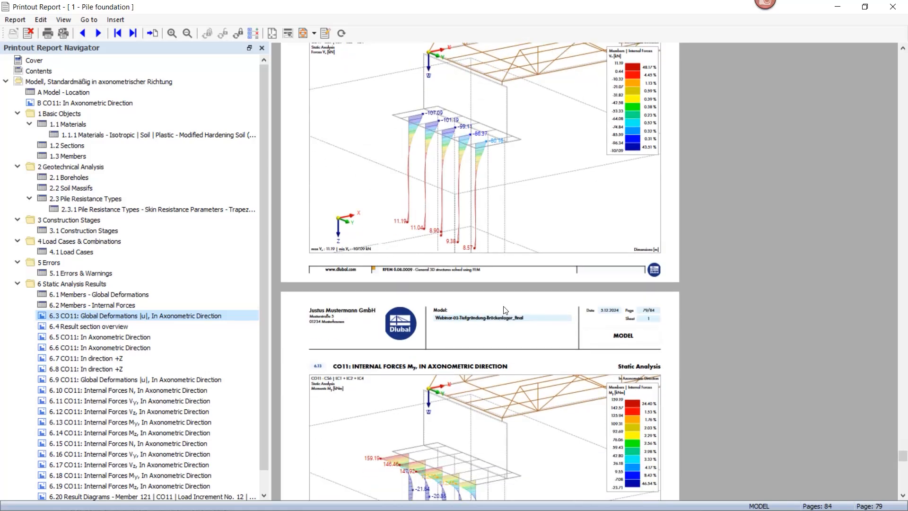
scroll(505, 307, down, 5)
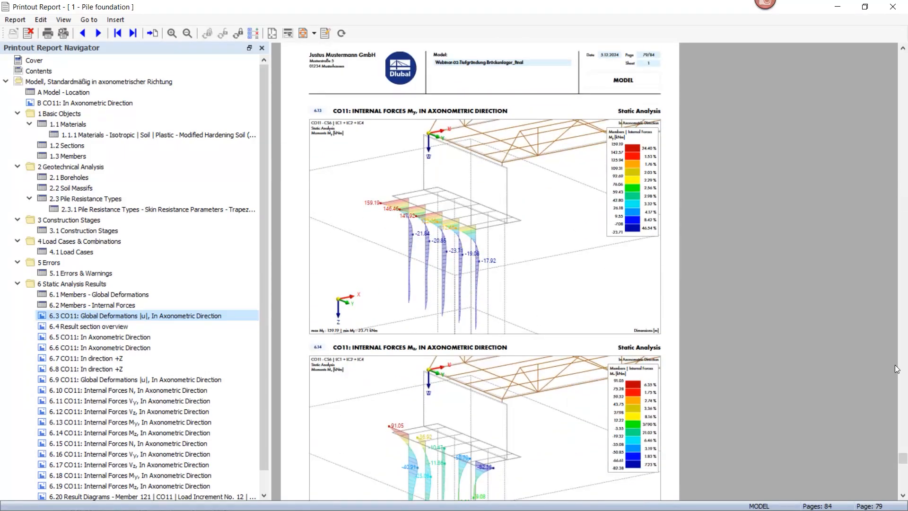
click(903, 495)
click(903, 496)
click(903, 496)
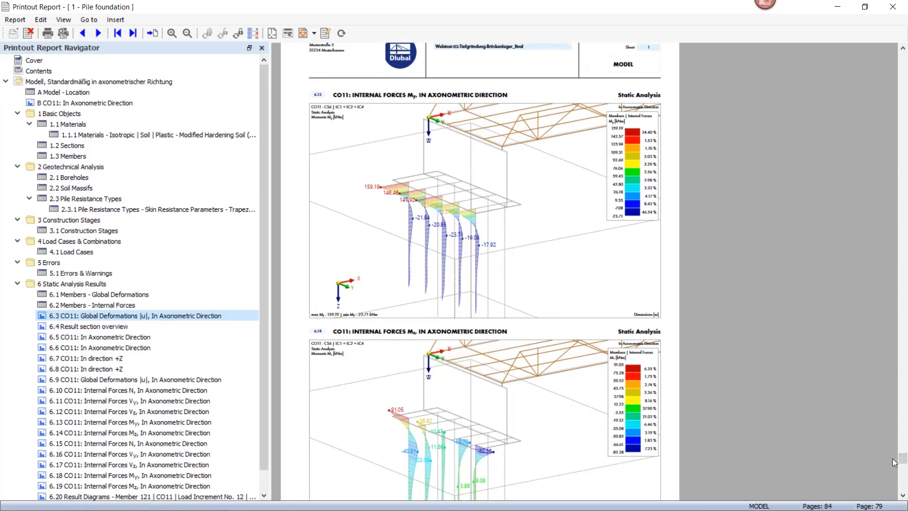
drag(903, 461, 903, 465)
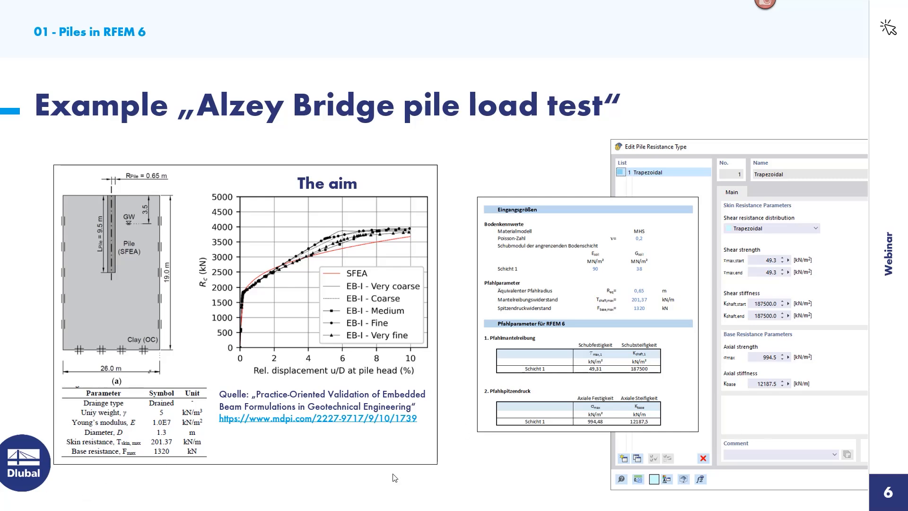
click(33, 500)
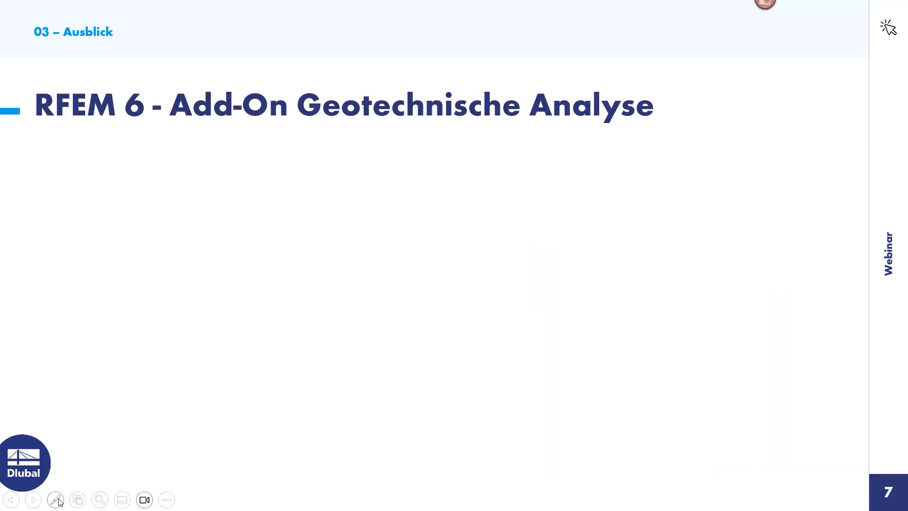